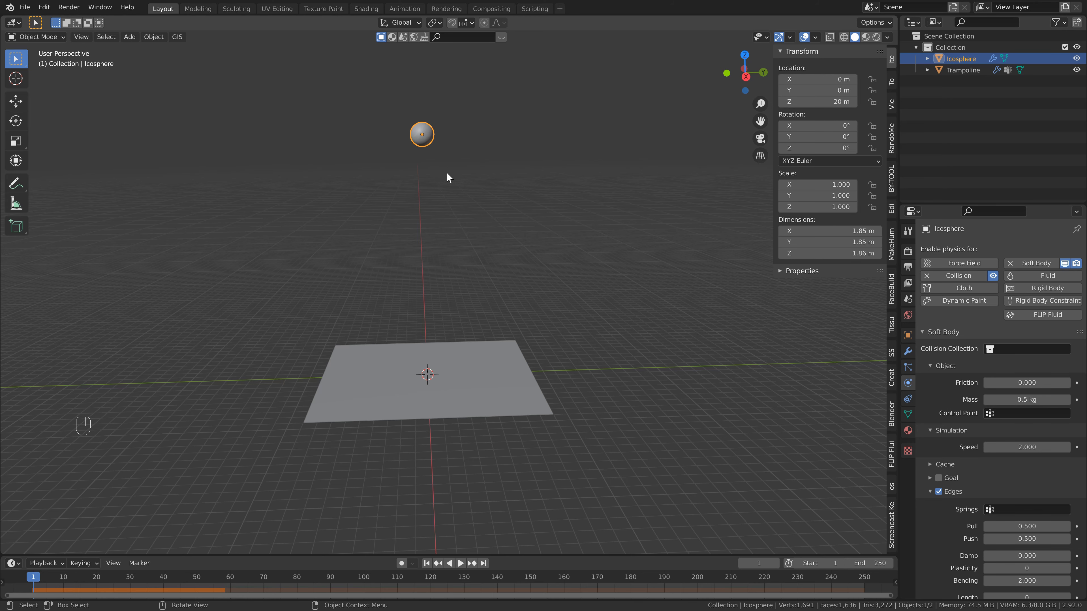
In top view, duplicate the icosphere in the XY plane, placing the copy about 3.5 m along X and 4.4 m along Y.
{"action": "key", "text": "KP_7"}
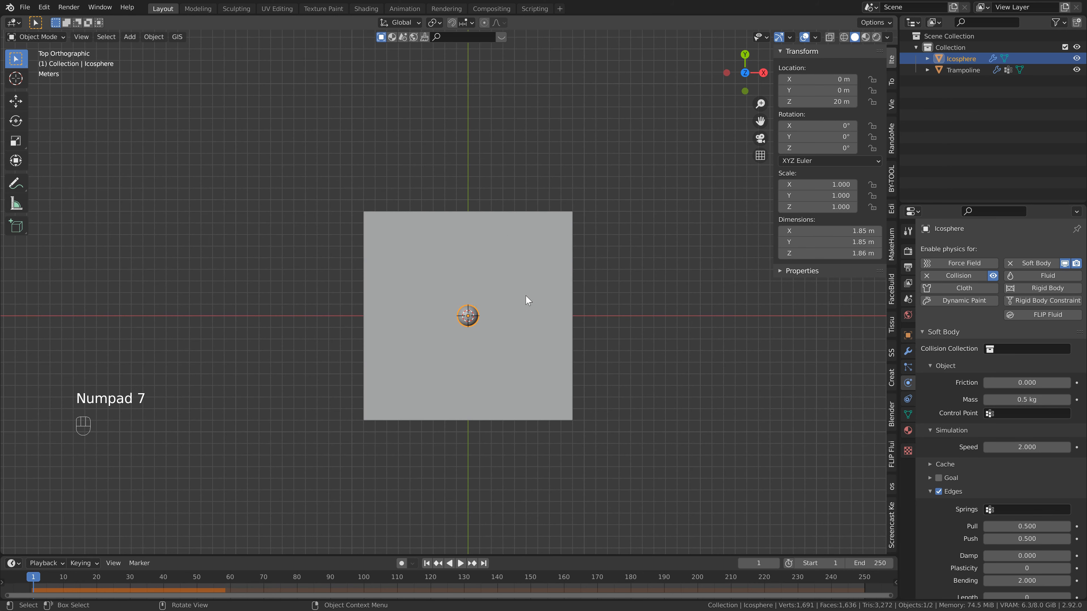
{"action": "middle_click_drag", "start_coordinate": [515, 329], "coordinate": [496, 267], "text": "shift"}
{"action": "scroll", "coordinate": [494, 262], "scroll_direction": "up", "scroll_amount": 1}
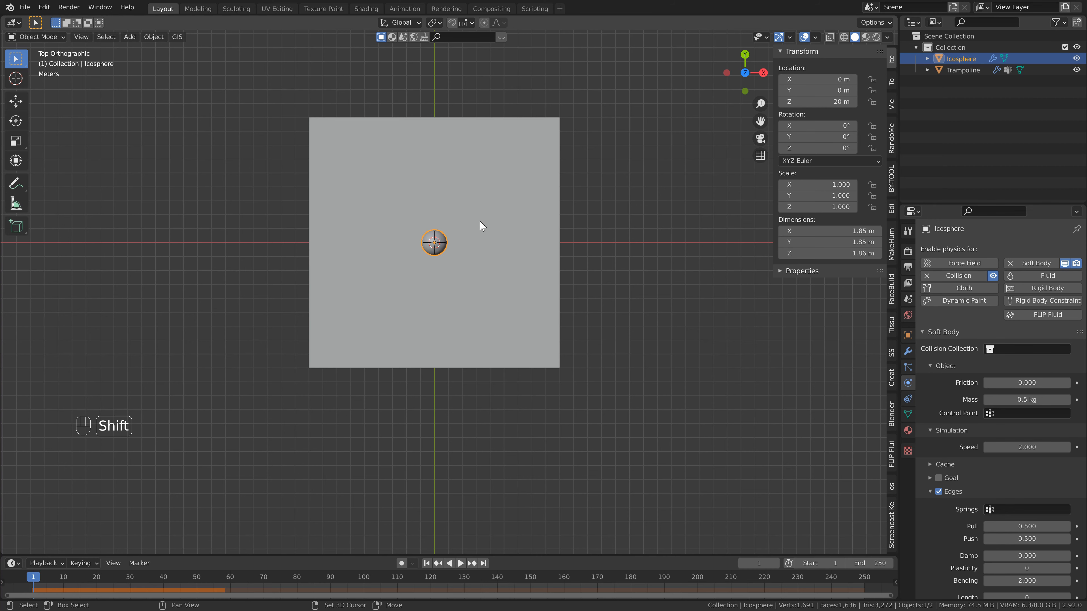
{"action": "key", "text": "shift+d"}
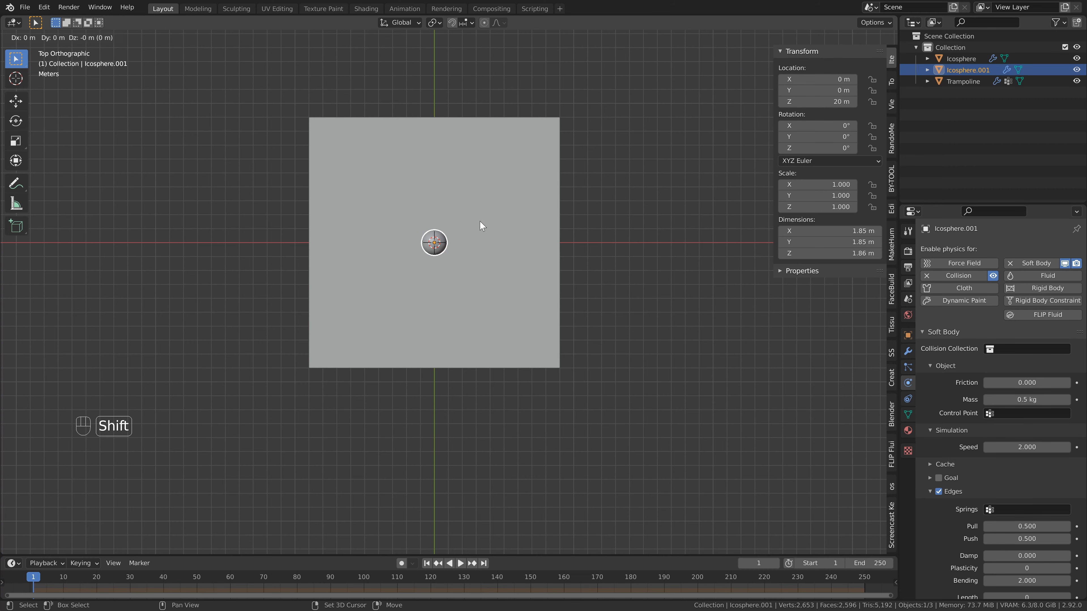
{"action": "key", "text": "shift+z"}
{"action": "left_click", "coordinate": [529, 160]}
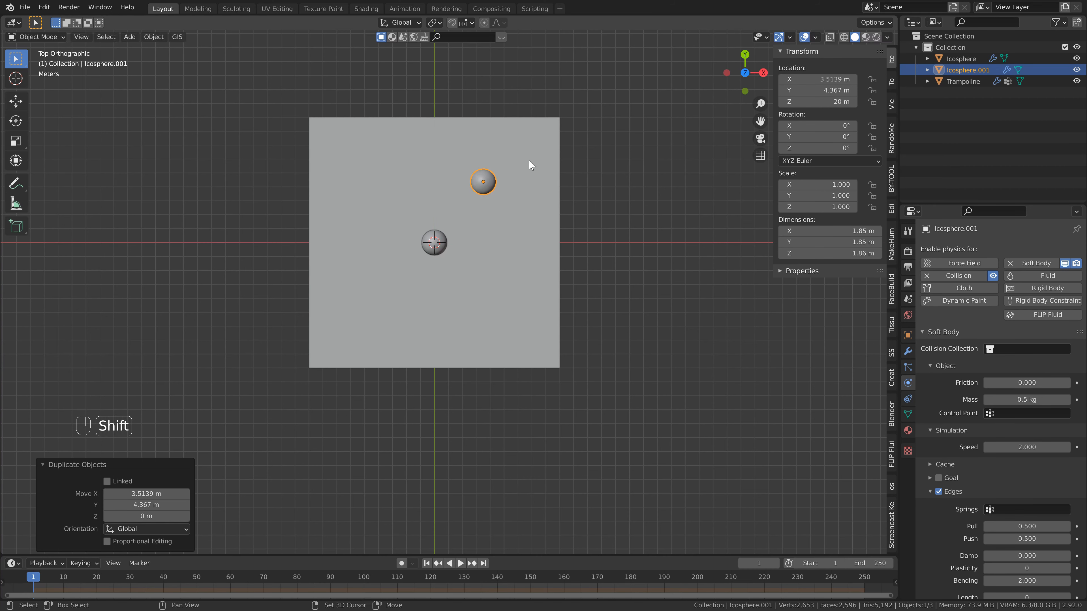
Duplicate the ball three more times at constant height, spreading the copies down the trampoline's negative X side.
{"action": "key", "text": "shift+d"}
{"action": "left_click", "coordinate": [417, 141]}
{"action": "key", "text": "shift+d"}
{"action": "left_click", "coordinate": [430, 221]}
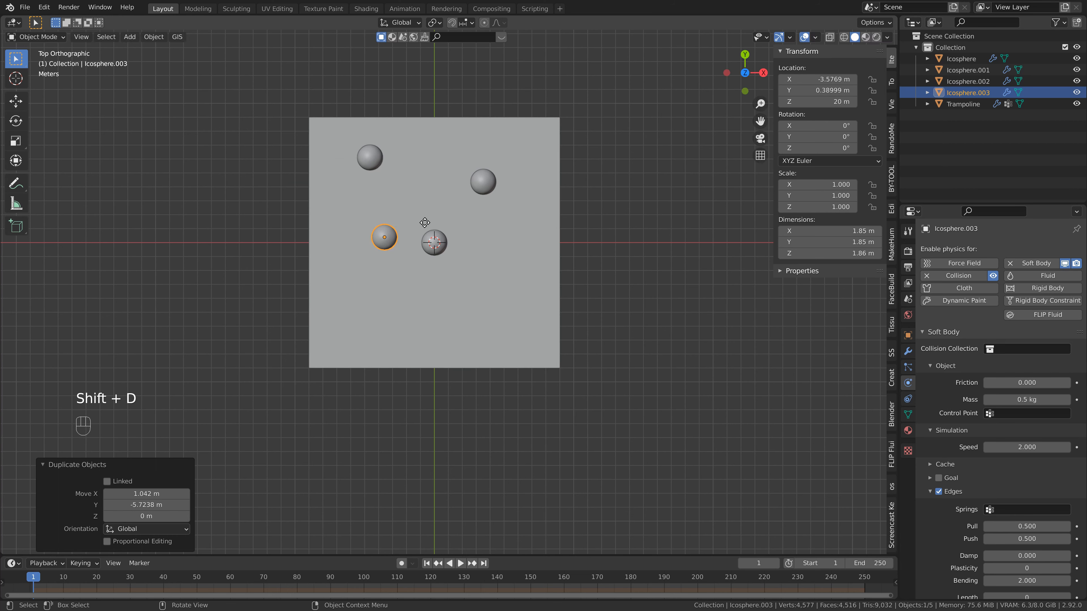
{"action": "key", "text": "shift+d"}
{"action": "left_click", "coordinate": [382, 304]}
Add four more ball copies at constant height, from the trampoline's negative Y side around to its positive X, positive Y corner.
{"action": "key", "text": "shift+d"}
{"action": "left_click", "coordinate": [481, 342]}
{"action": "key", "text": "shift+d"}
{"action": "left_click", "coordinate": [595, 303]}
{"action": "left_click", "coordinate": [620, 225]}
{"action": "key", "text": "shift+d"}
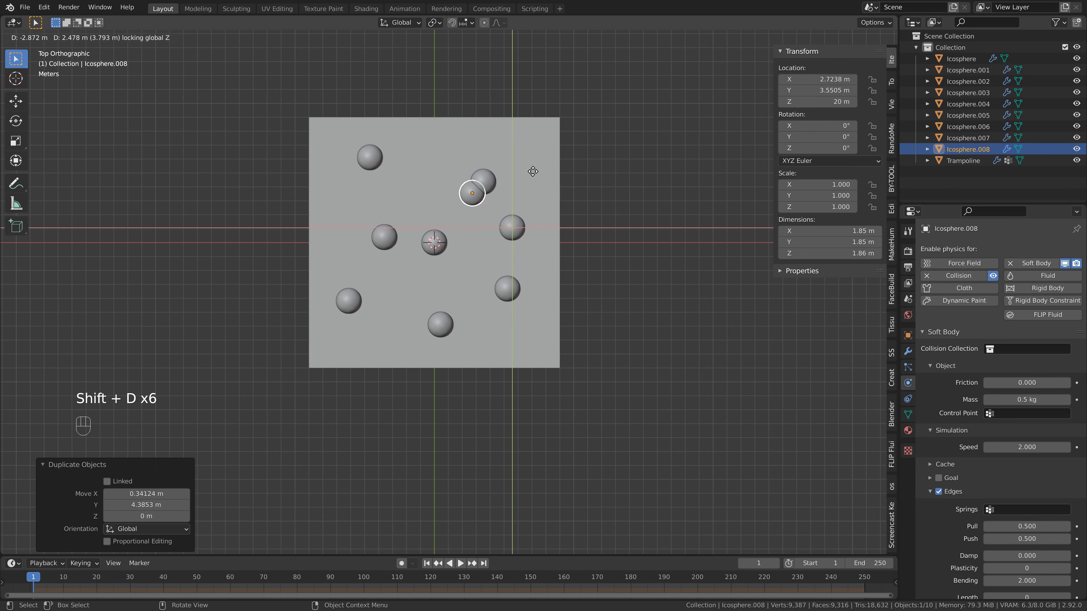
{"action": "left_click", "coordinate": [590, 131]}
Reposition Icosphere.001 toward negative X and move Icosphere.003 to about X -5.3 m, Y 1.6 m for more even spacing.
{"action": "left_click", "coordinate": [486, 183]}
{"action": "key", "text": "g"}
{"action": "left_click", "coordinate": [457, 176]}
{"action": "left_click", "coordinate": [378, 230]}
{"action": "key", "text": "g"}
{"action": "left_click", "coordinate": [353, 212]}
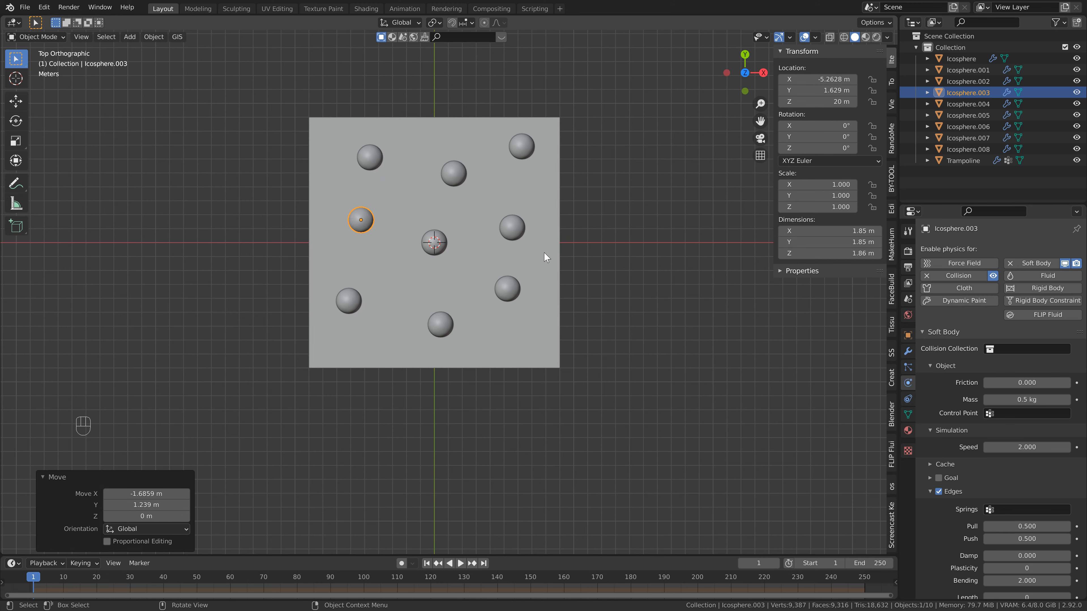
In a perspective side view, raise Icosphere.007 along Z to about 26.8 m.
{"action": "middle_click_drag", "start_coordinate": [475, 255], "coordinate": [420, 225]}
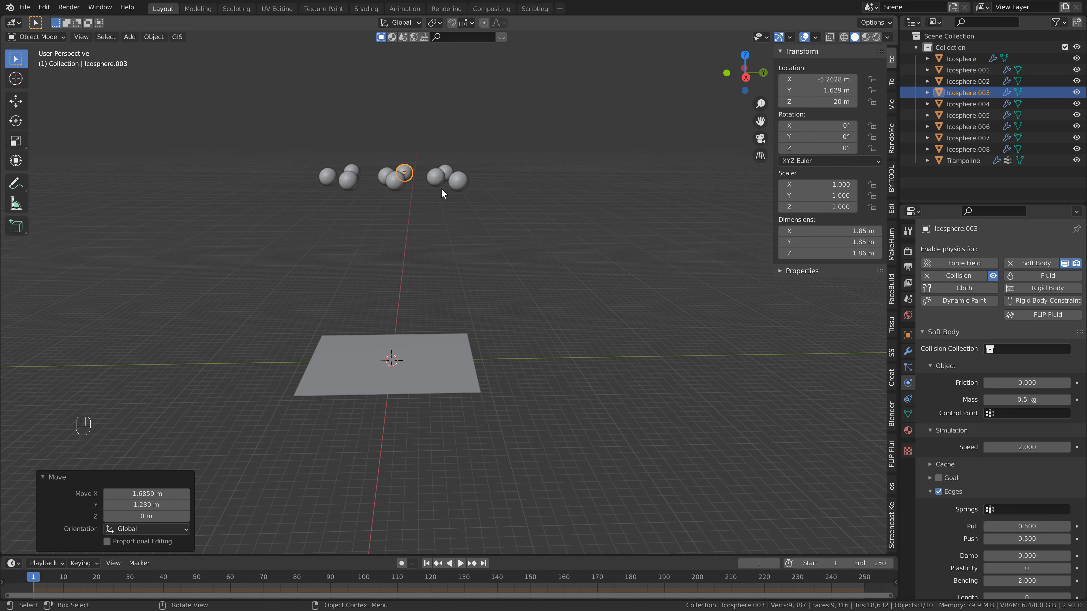
{"action": "scroll", "coordinate": [441, 188], "scroll_direction": "up", "scroll_amount": 1}
{"action": "middle_click_drag", "start_coordinate": [377, 193], "coordinate": [414, 219], "text": "shift"}
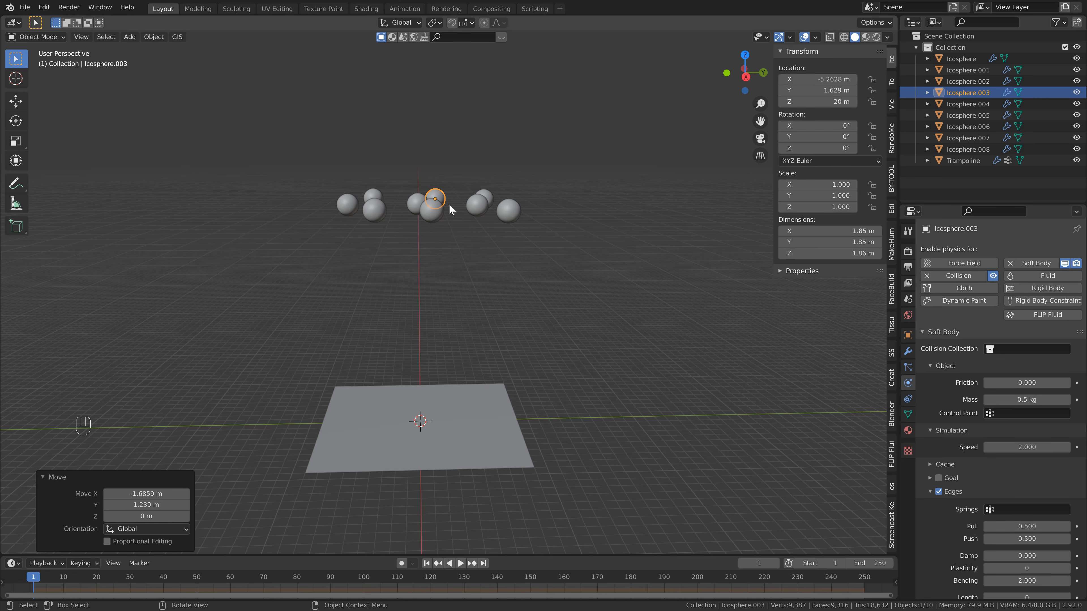
{"action": "scroll", "coordinate": [417, 158], "scroll_direction": "down", "scroll_amount": 1}
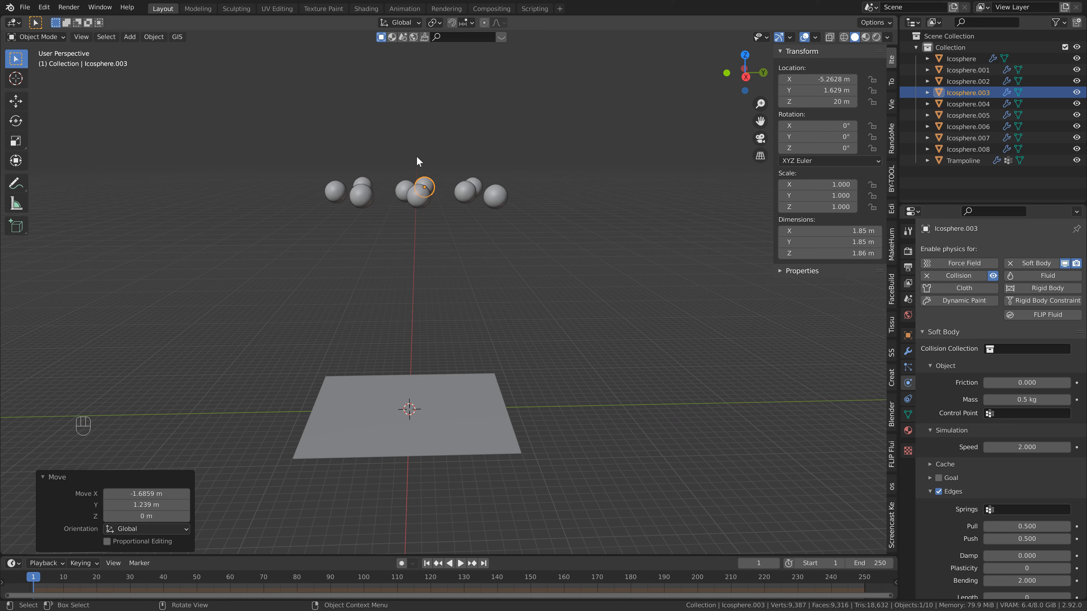
{"action": "left_click", "coordinate": [415, 196]}
{"action": "scroll", "coordinate": [452, 241], "scroll_direction": "down", "scroll_amount": 2}
{"action": "middle_click_drag", "start_coordinate": [451, 239], "coordinate": [453, 264], "text": "shift"}
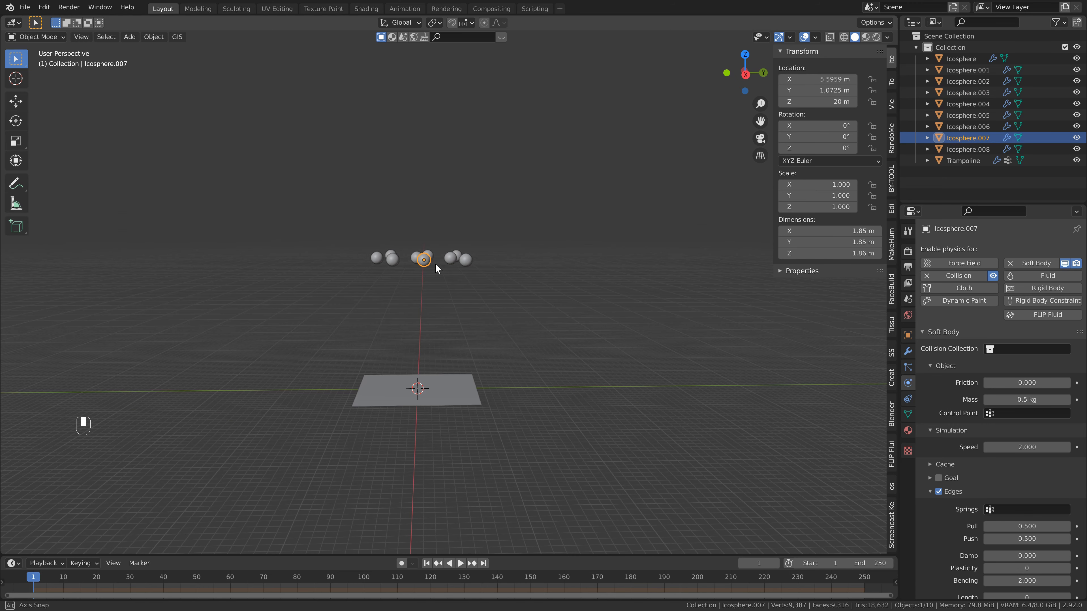
{"action": "key", "text": "g"}
{"action": "key", "text": "z"}
{"action": "left_click", "coordinate": [452, 213]}
Raise the original Icosphere about 14.7 m along Z.
{"action": "left_click", "coordinate": [416, 259]}
{"action": "key", "text": "g"}
{"action": "key", "text": "z"}
{"action": "left_click", "coordinate": [416, 159]}
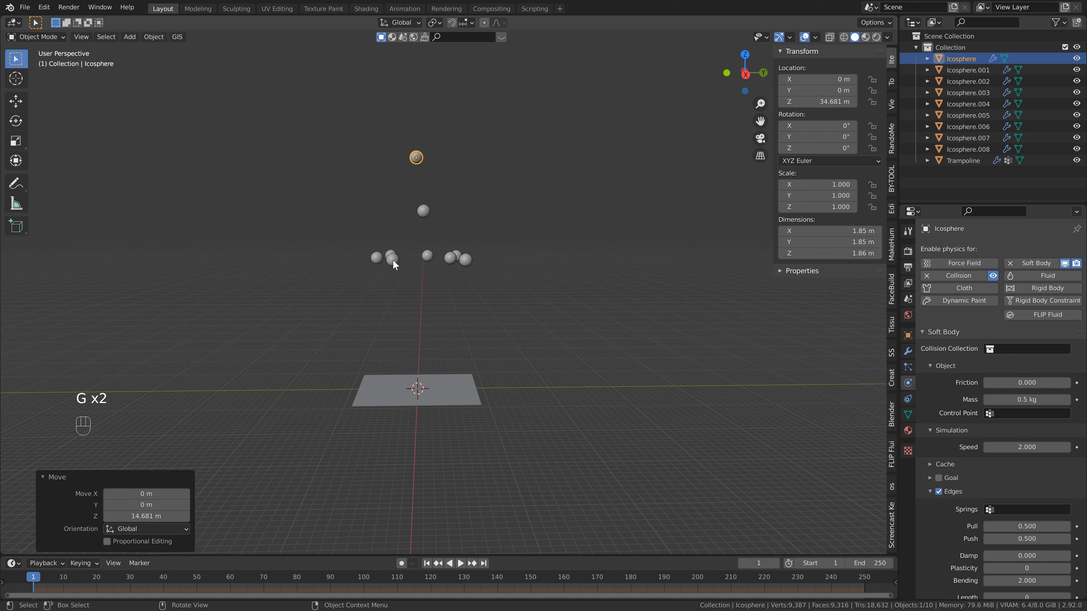
Stagger the negative Y cluster along Z by lowering its front ball and raising the one behind it and the outermost one.
{"action": "left_click", "coordinate": [392, 259]}
{"action": "key", "text": "g"}
{"action": "key", "text": "z"}
{"action": "left_click", "coordinate": [392, 277]}
{"action": "left_click", "coordinate": [375, 259]}
{"action": "key", "text": "g"}
{"action": "key", "text": "z"}
{"action": "left_click", "coordinate": [375, 231]}
Raise Icosphere.003 about 1.1 m along Z.
{"action": "left_click", "coordinate": [428, 256]}
{"action": "key", "text": "g"}
{"action": "key", "text": "z"}
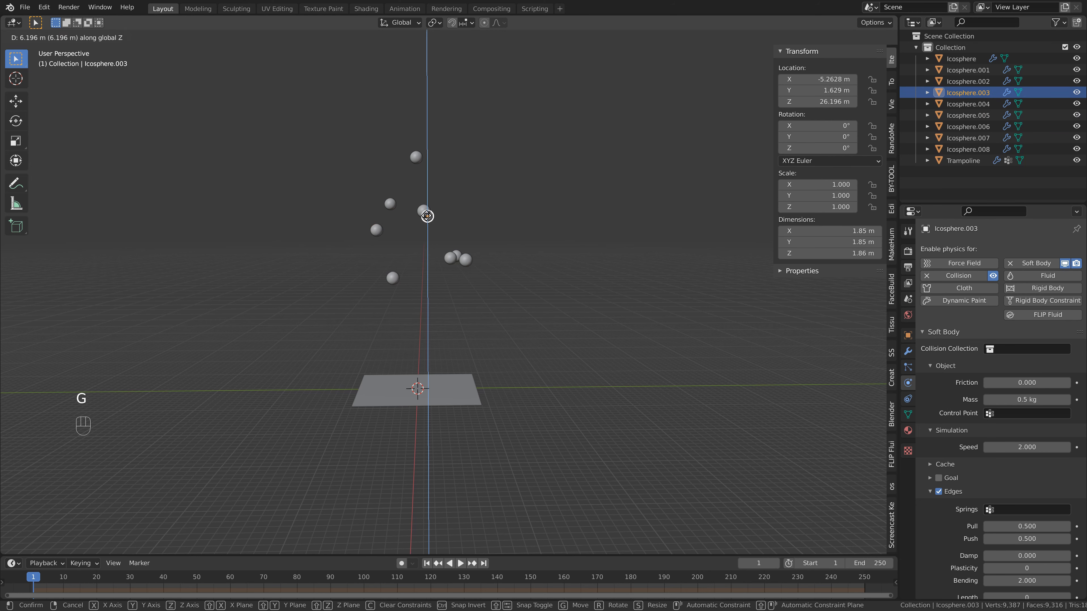
{"action": "left_click", "coordinate": [428, 249]}
Stagger the three balls of the positive Y cluster along Z, lowering one slightly and raising the other two well above it.
{"action": "left_click", "coordinate": [450, 258]}
{"action": "key", "text": "g"}
{"action": "key", "text": "z"}
{"action": "left_click", "coordinate": [458, 276]}
{"action": "left_click", "coordinate": [465, 259]}
{"action": "key", "text": "g"}
{"action": "key", "text": "z"}
{"action": "left_click", "coordinate": [465, 136]}
Raise the original Icosphere a further 5.3 m along Z, to about 40 m.
{"action": "left_click", "coordinate": [416, 157]}
{"action": "key", "text": "g"}
{"action": "key", "text": "z"}
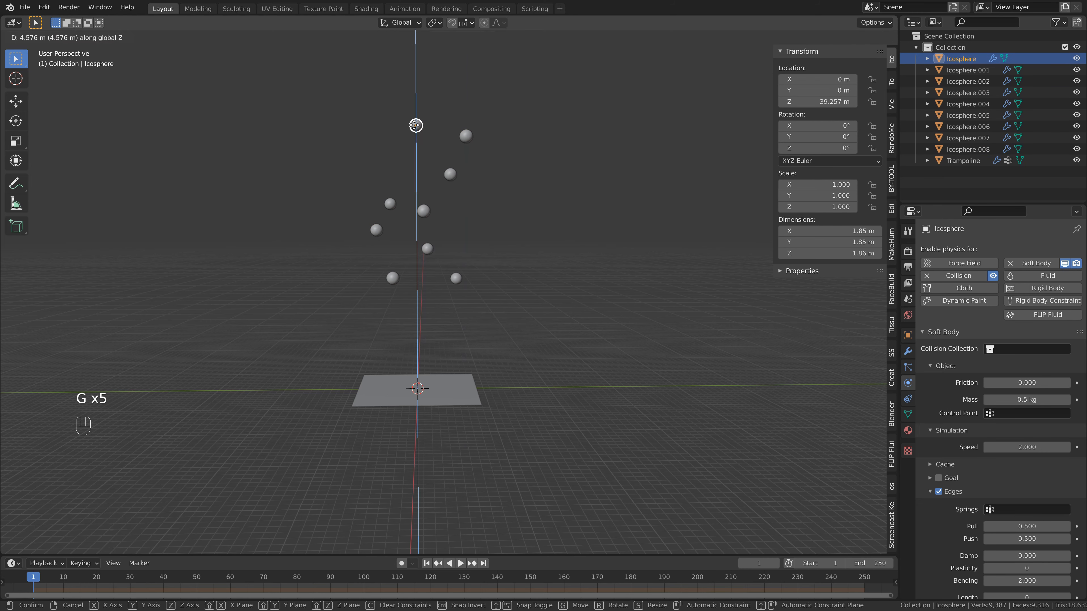
{"action": "left_click", "coordinate": [416, 120]}
Duplicate the balls Icosphere.001 to Icosphere.007 together and offset the copies about 1.1 m up along Z.
{"action": "middle_click_drag", "start_coordinate": [456, 252], "coordinate": [463, 279], "text": "shift"}
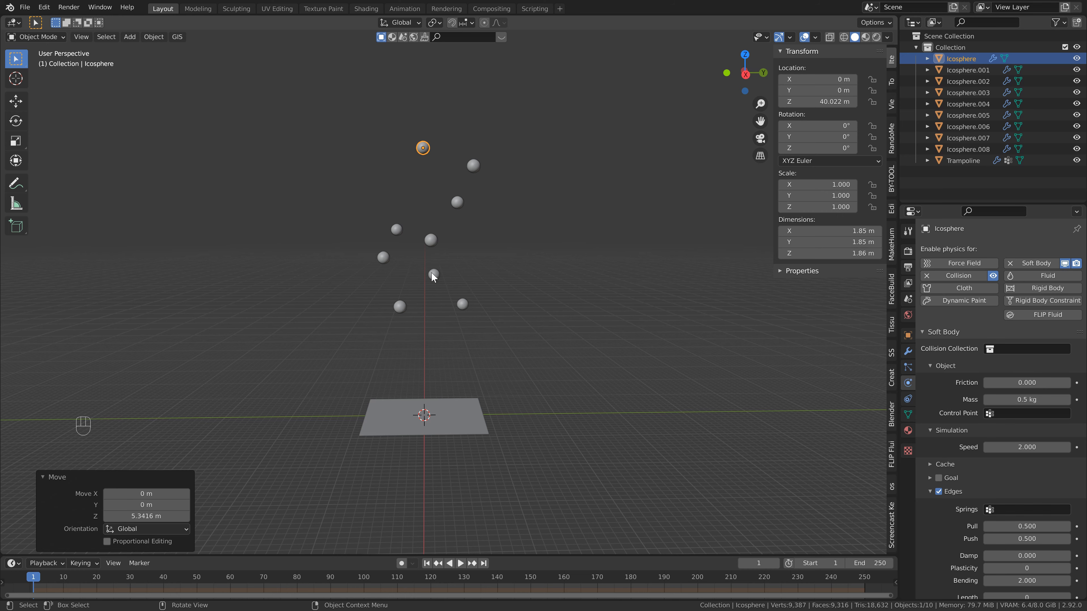
{"action": "middle_click_drag", "start_coordinate": [437, 332], "coordinate": [433, 300], "text": "shift"}
{"action": "scroll", "coordinate": [432, 294], "scroll_direction": "up", "scroll_amount": 1}
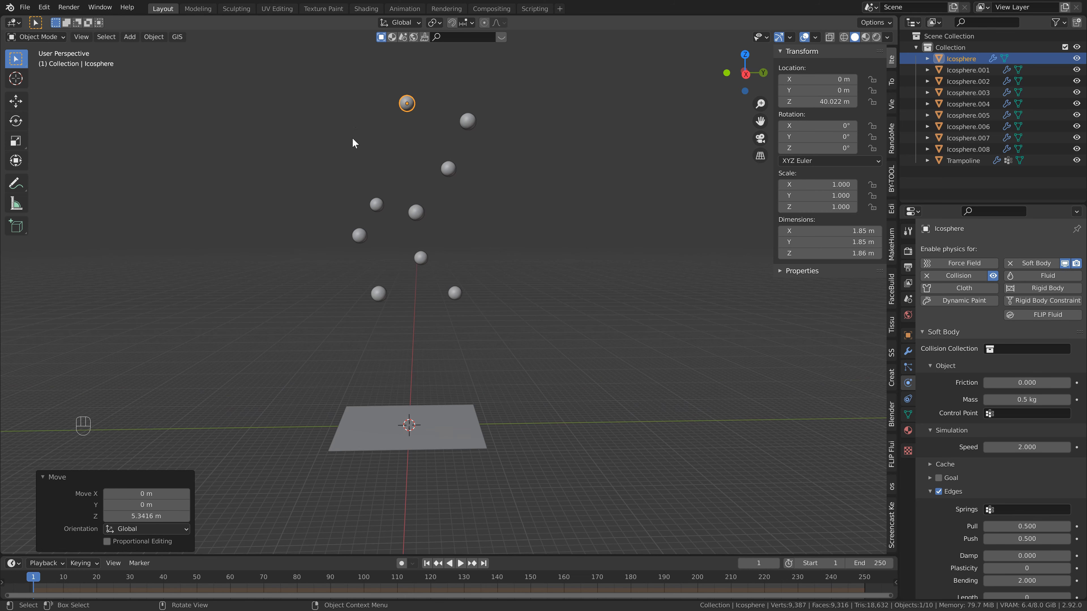
{"action": "left_click_drag", "start_coordinate": [333, 139], "coordinate": [490, 316]}
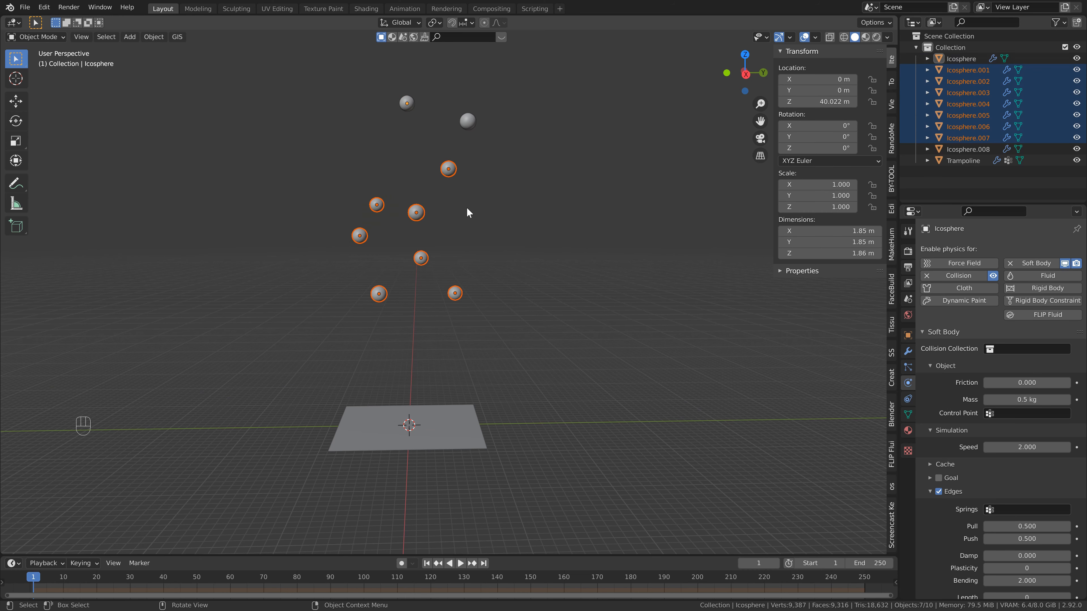
{"action": "key", "text": "shift+d"}
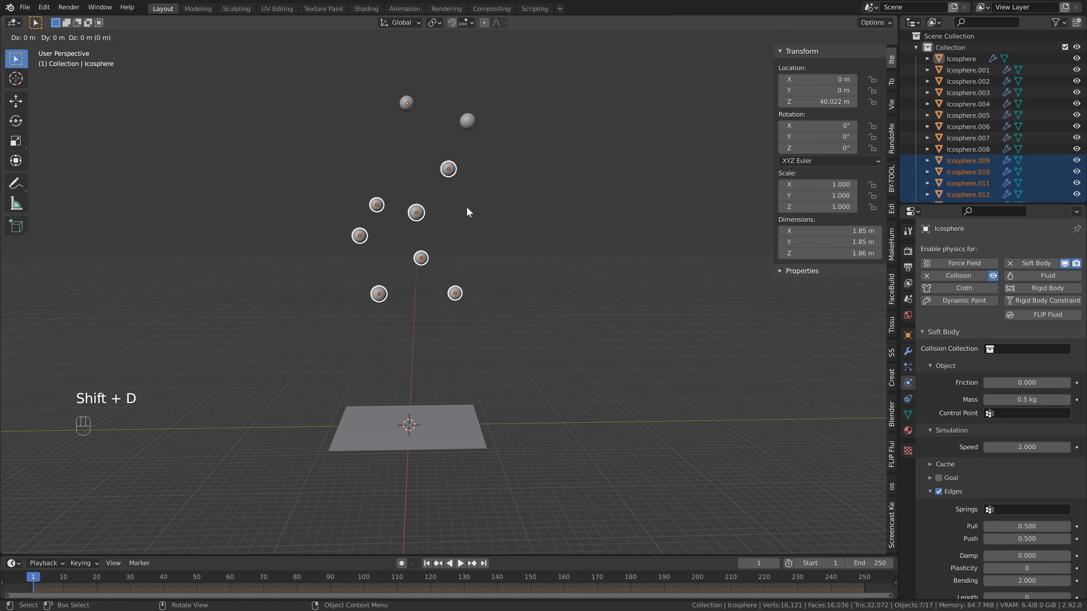
{"action": "key", "text": "z"}
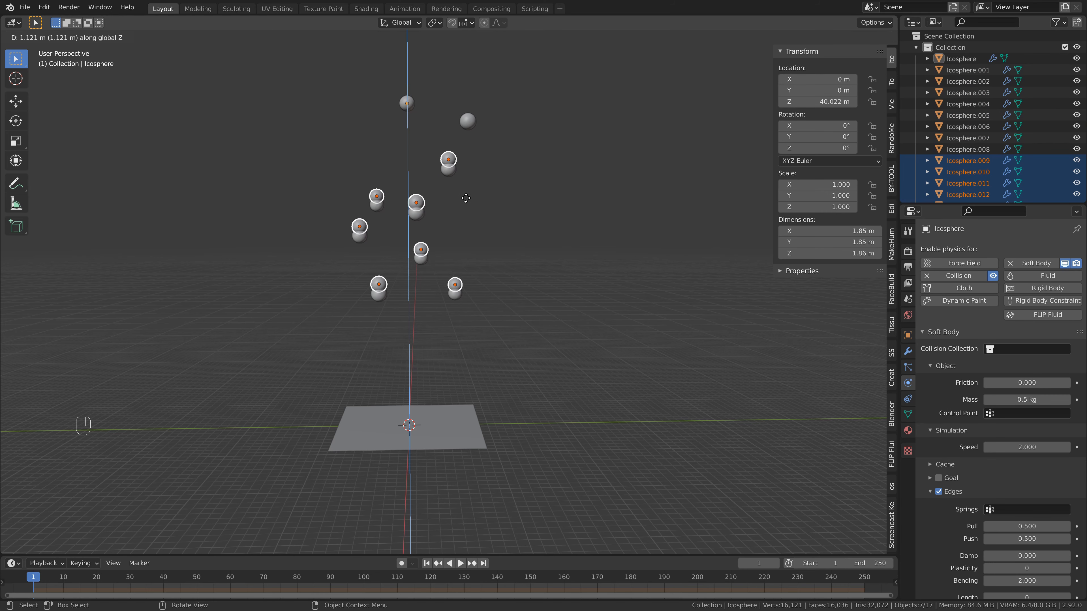
{"action": "left_click", "coordinate": [466, 198]}
Rotate the seven copied balls 90° around Z and raise them about 1.05 m along Z.
{"action": "key", "text": "r"}
{"action": "type", "text": "z"}
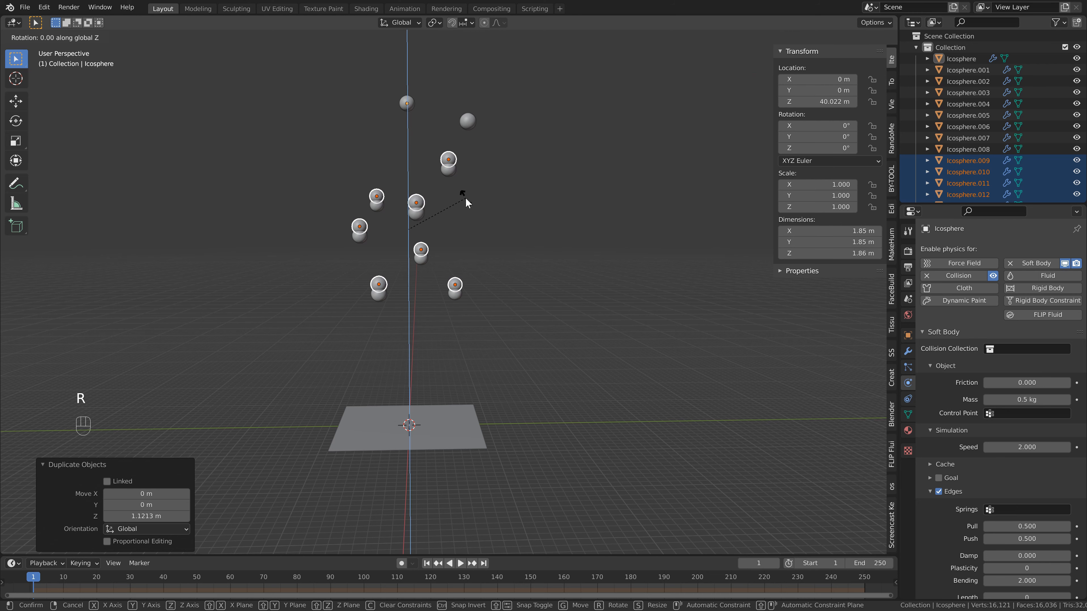
{"action": "type", "text": "90"}
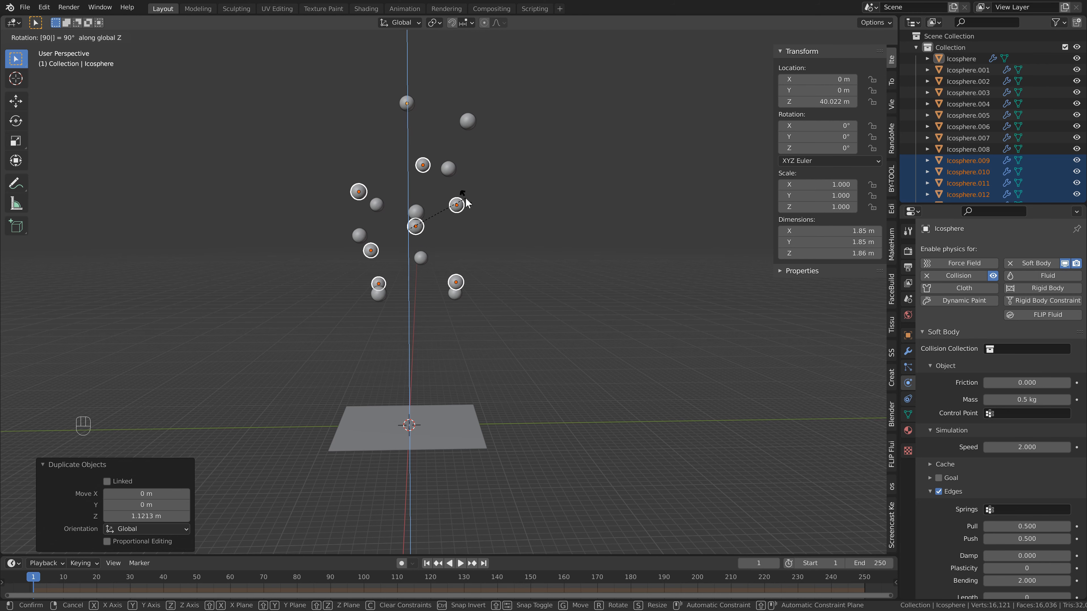
{"action": "key", "text": "Return"}
{"action": "key", "text": "g"}
{"action": "key", "text": "z"}
{"action": "left_click", "coordinate": [430, 198]}
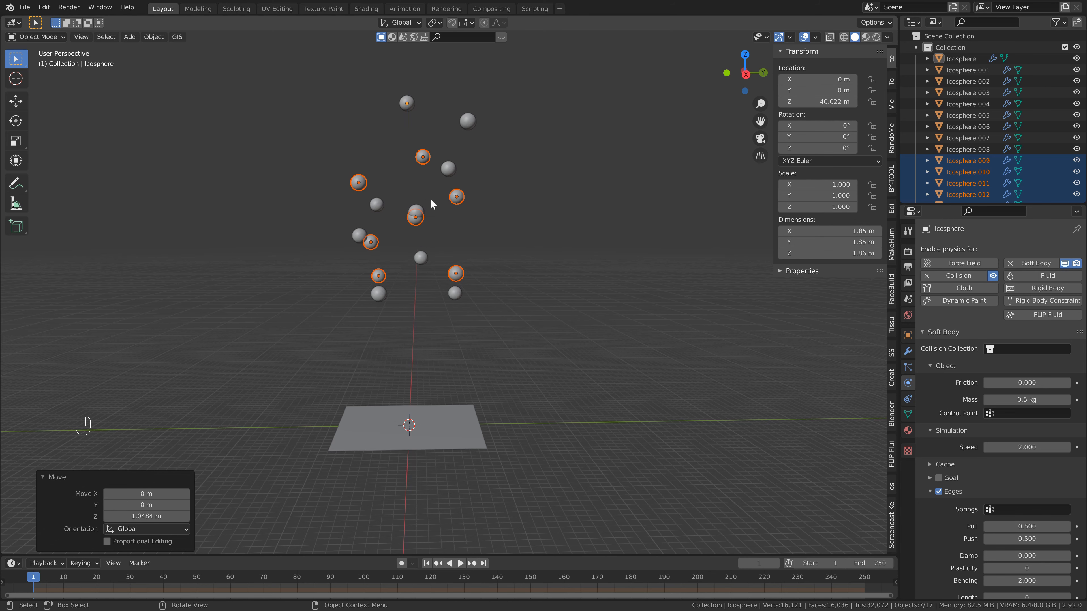
In top view, move Icosphere.007 about -1.8 m in X and 0.86 m in Y, and shift Icosphere.001 clear of its neighbour.
{"action": "key", "text": "KP_7"}
{"action": "scroll", "coordinate": [467, 266], "scroll_direction": "up", "scroll_amount": 4}
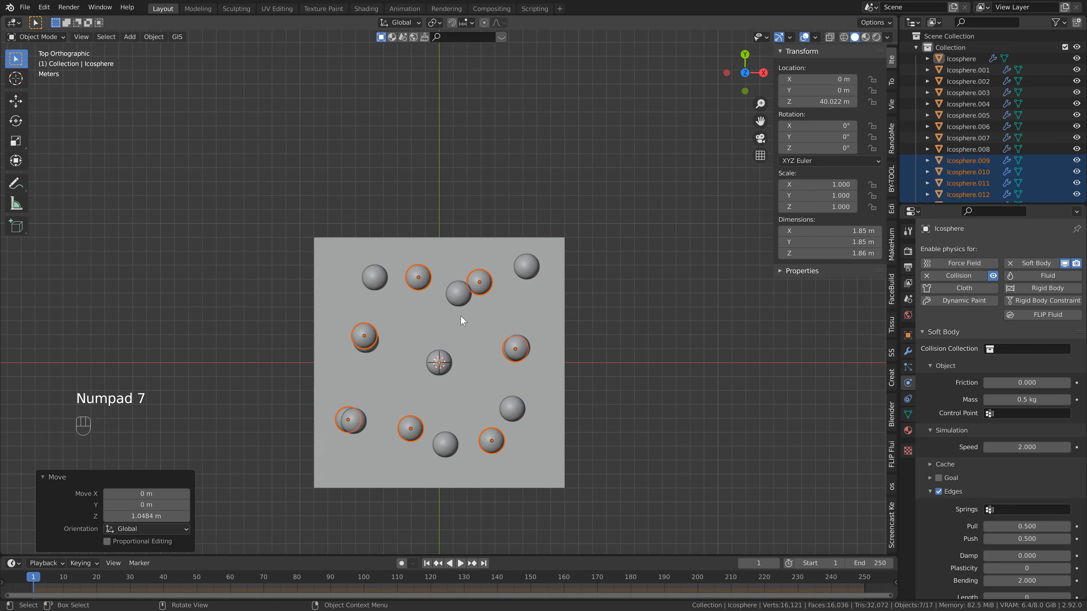
{"action": "middle_click_drag", "start_coordinate": [461, 318], "coordinate": [417, 247], "text": "shift"}
{"action": "left_click", "coordinate": [466, 266]}
{"action": "key", "text": "g"}
{"action": "left_click", "coordinate": [447, 254]}
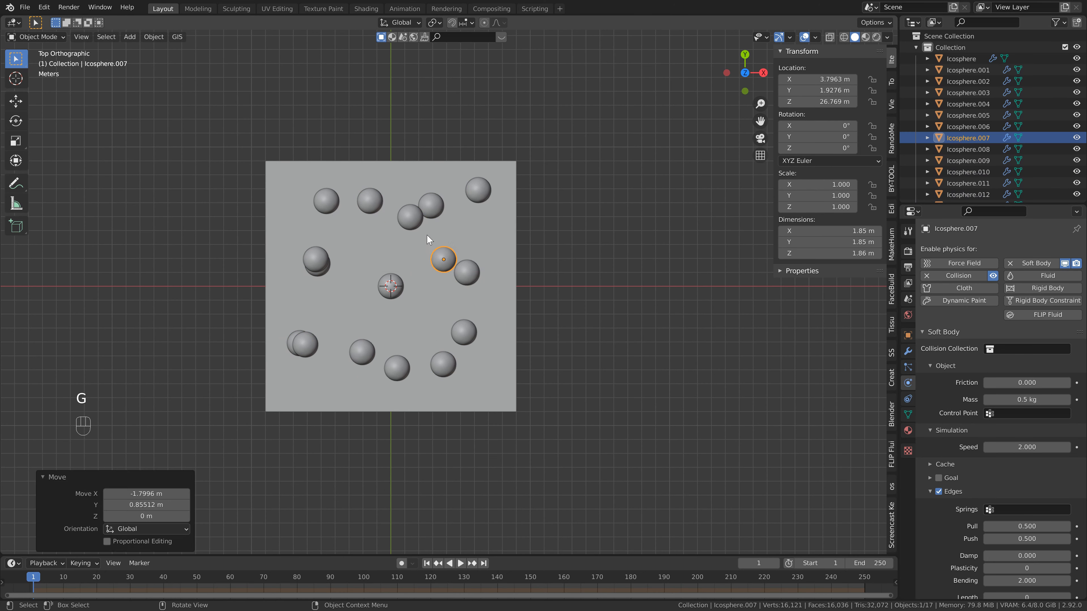
{"action": "left_click", "coordinate": [413, 220]}
{"action": "key", "text": "g"}
{"action": "left_click", "coordinate": [405, 233]}
Separate the two overlapping pairs on the negative X side by moving one ball of each inward, Icosphere.004 by about 1.95 m X, 1.66 m Y.
{"action": "left_click", "coordinate": [315, 258]}
{"action": "key", "text": "g"}
{"action": "left_click", "coordinate": [332, 236]}
{"action": "left_click", "coordinate": [299, 344]}
{"action": "key", "text": "g"}
{"action": "left_click", "coordinate": [331, 321]}
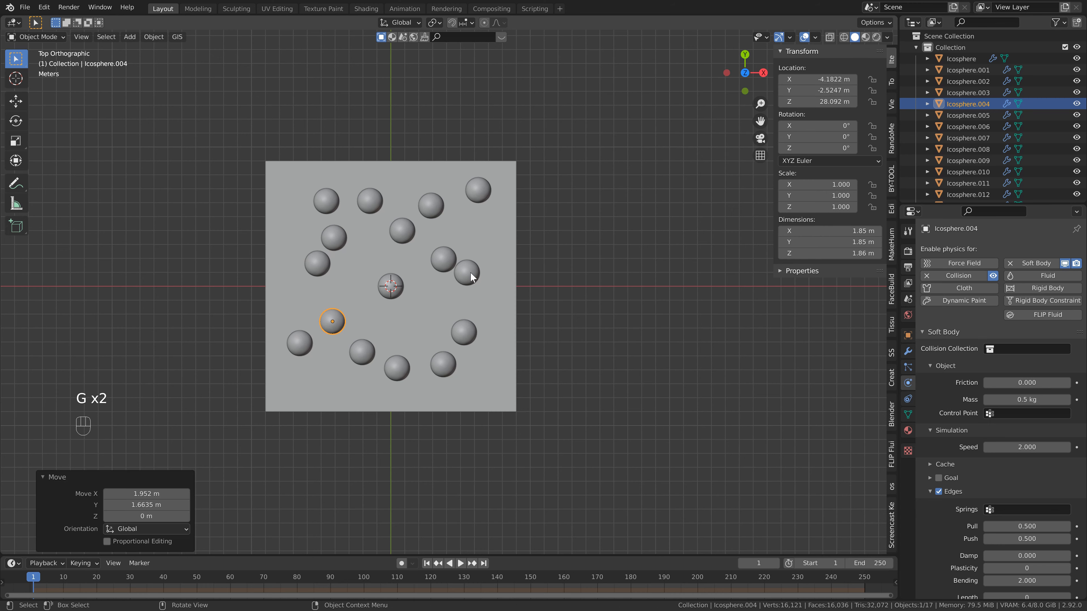
Move the ball beside Icosphere.007 outward toward the trampoline's positive X edge, and Icosphere.003 about 1.5 m toward negative X.
{"action": "left_click", "coordinate": [467, 272]}
{"action": "key", "text": "g"}
{"action": "left_click", "coordinate": [479, 292]}
{"action": "left_click", "coordinate": [317, 263]}
{"action": "key", "text": "g"}
{"action": "left_click", "coordinate": [296, 266]}
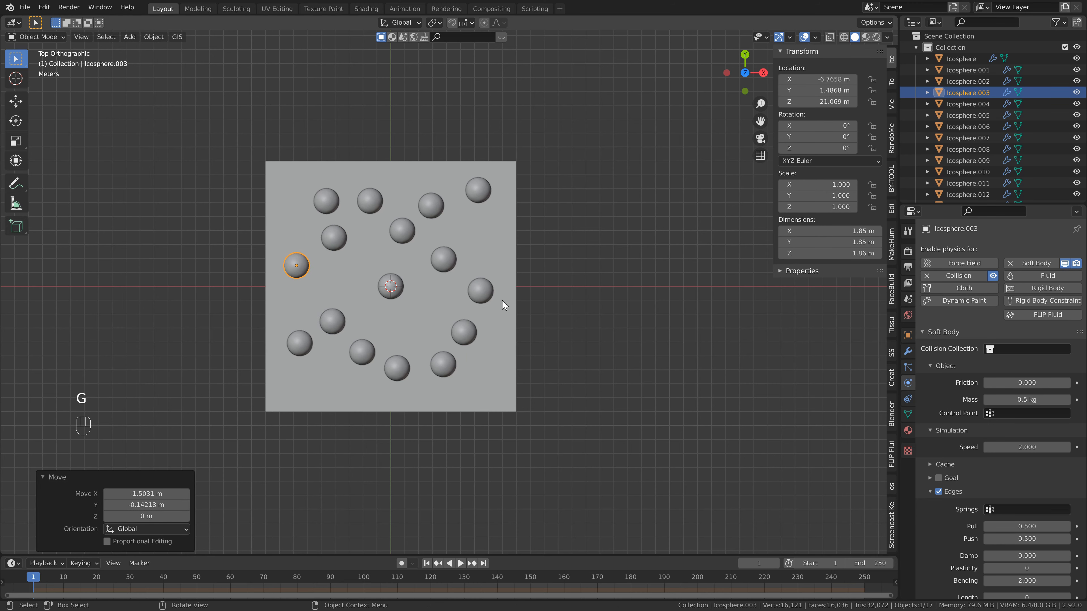
Scale the balls Icosphere.001, .002, .003, .005, .006, .007 and .012 to 0.5 around their individual origins.
{"action": "middle_click_drag", "start_coordinate": [550, 343], "coordinate": [435, 207]}
{"action": "scroll", "coordinate": [441, 262], "scroll_direction": "down", "scroll_amount": 3}
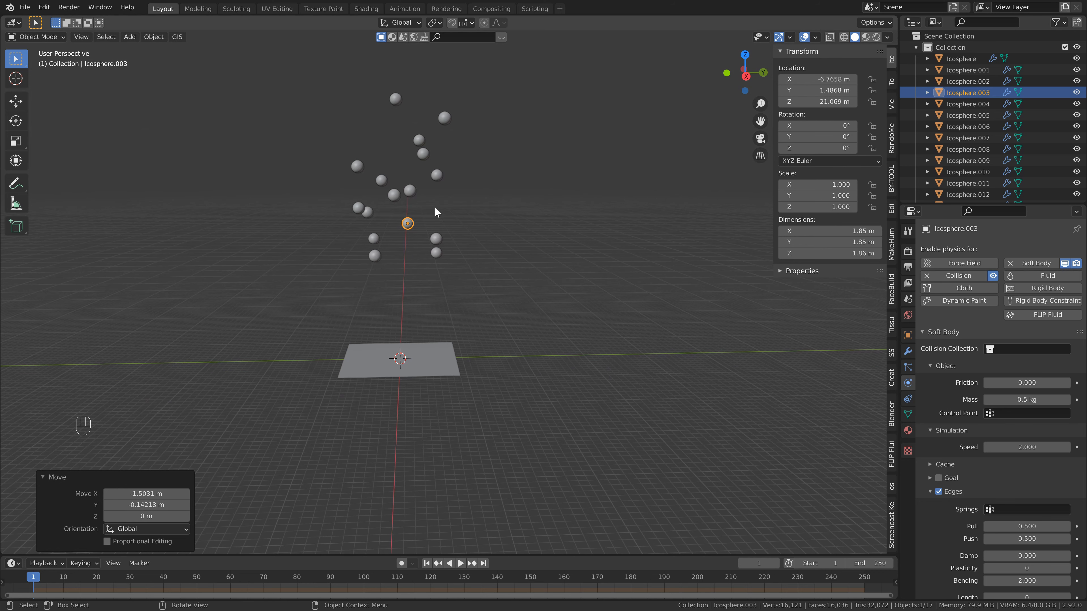
{"action": "left_click", "coordinate": [364, 208], "text": "shift"}
{"action": "left_click", "coordinate": [410, 191], "text": "shift"}
{"action": "left_click", "coordinate": [423, 153], "text": "shift"}
{"action": "left_click", "coordinate": [357, 165], "text": "shift"}
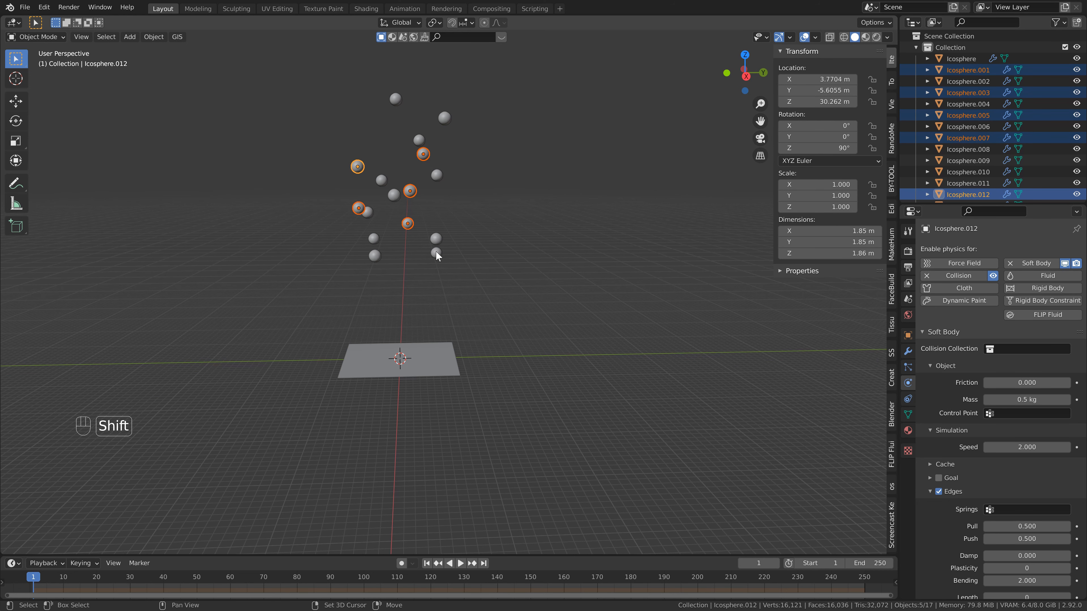
{"action": "left_click", "coordinate": [436, 253], "text": "shift"}
{"action": "left_click", "coordinate": [375, 256], "text": "shift"}
{"action": "key", "text": "ctrl+z"}
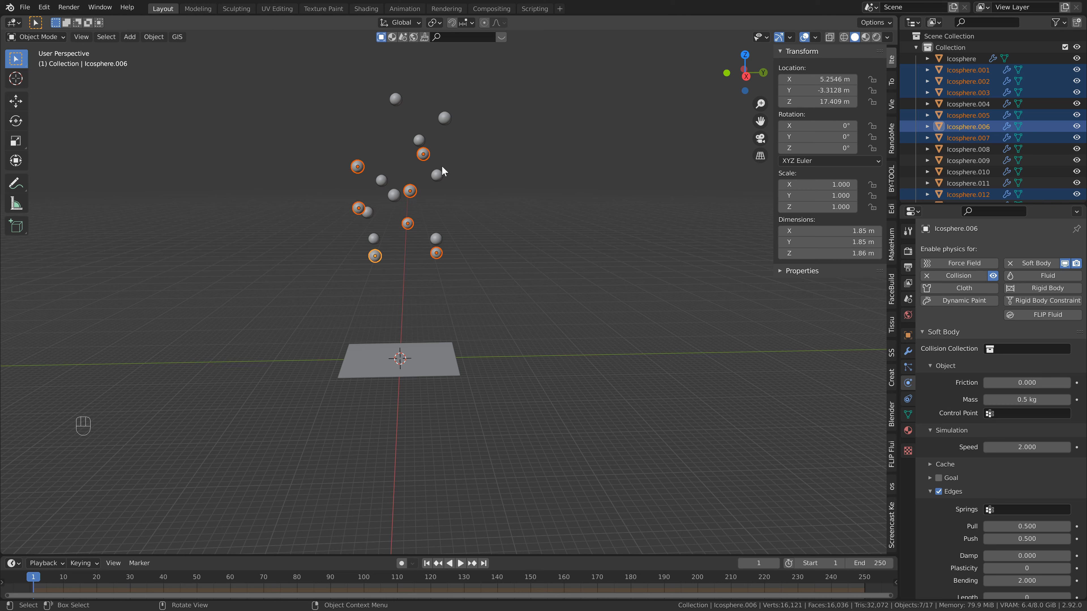
{"action": "left_click", "coordinate": [433, 23]}
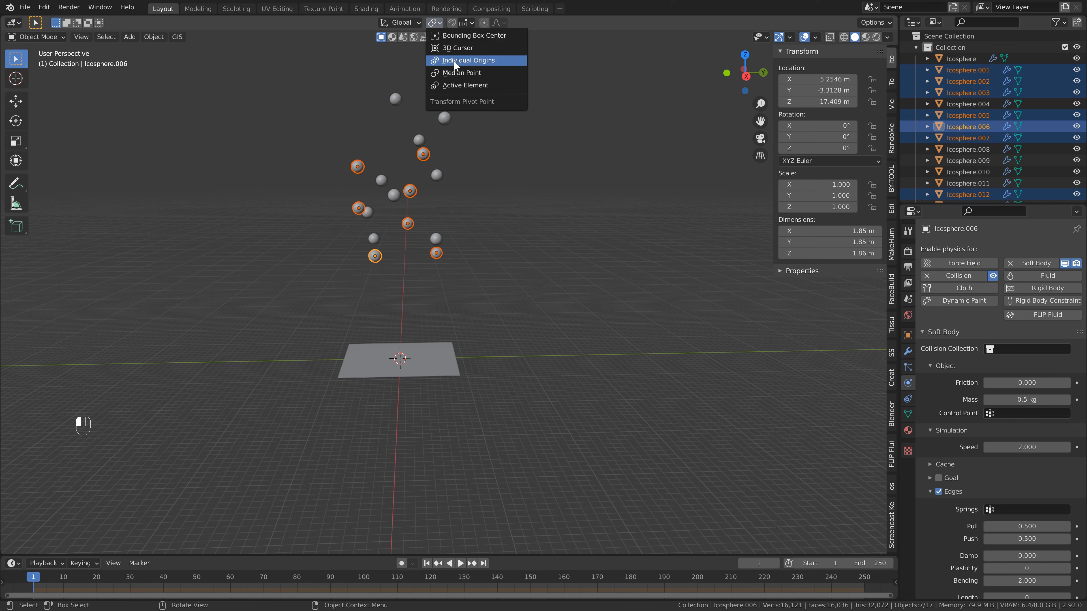
{"action": "left_click", "coordinate": [445, 60]}
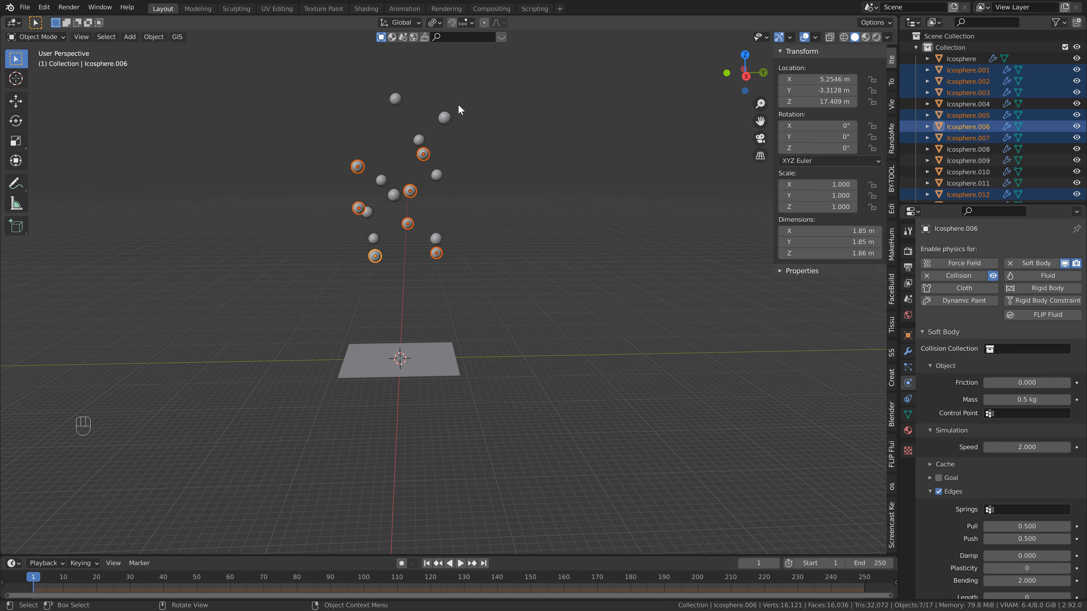
{"action": "type", "text": "s"}
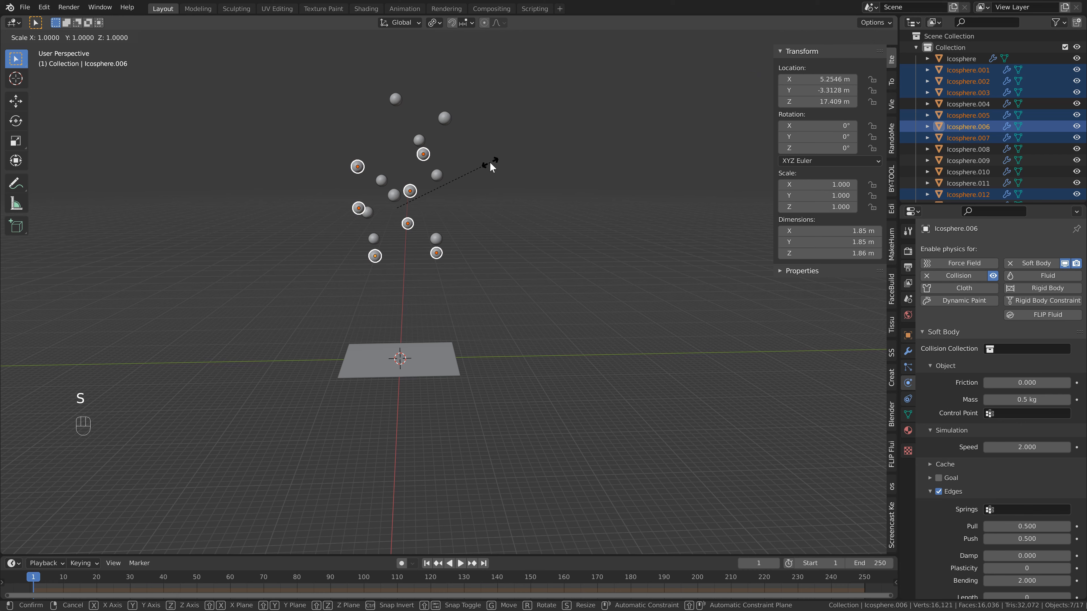
{"action": "type", "text": ".5"}
{"action": "key", "text": "Return"}
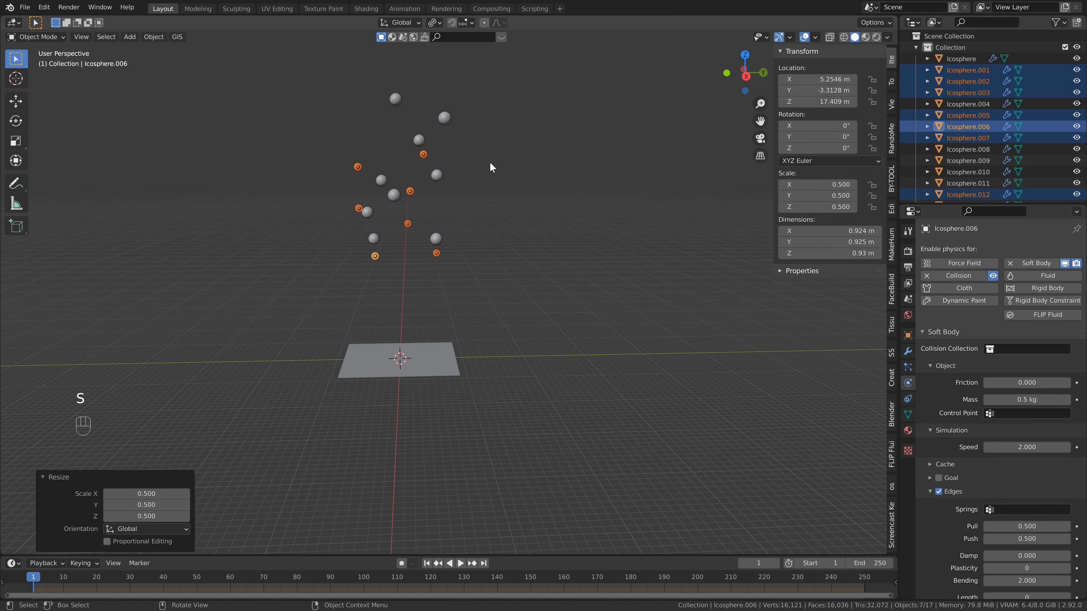
Set the transform pivot point to Median Point.
{"action": "left_click", "coordinate": [434, 23]}
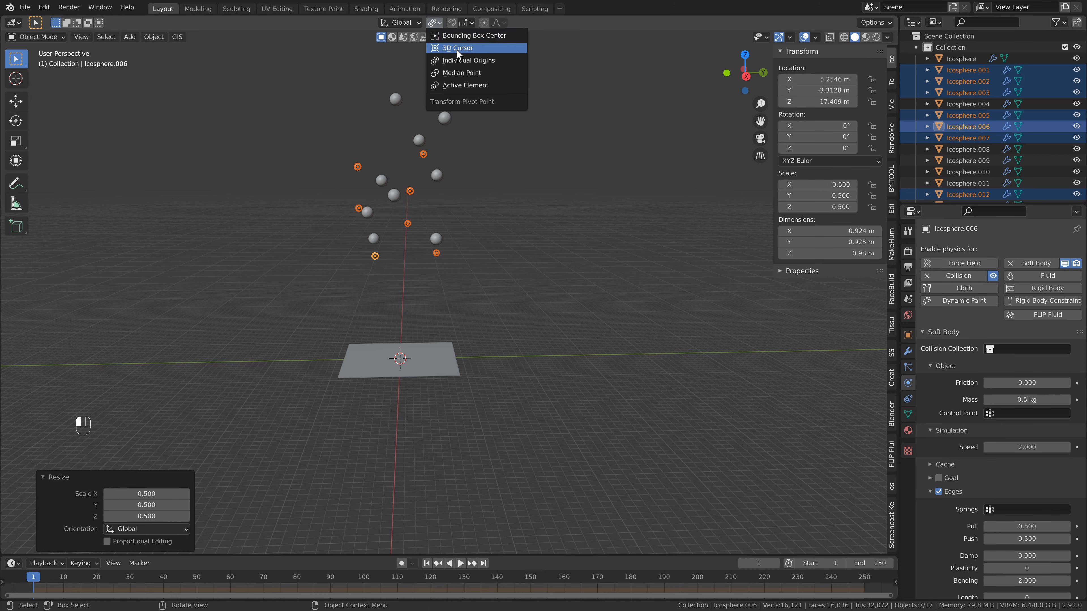
{"action": "left_click", "coordinate": [461, 72]}
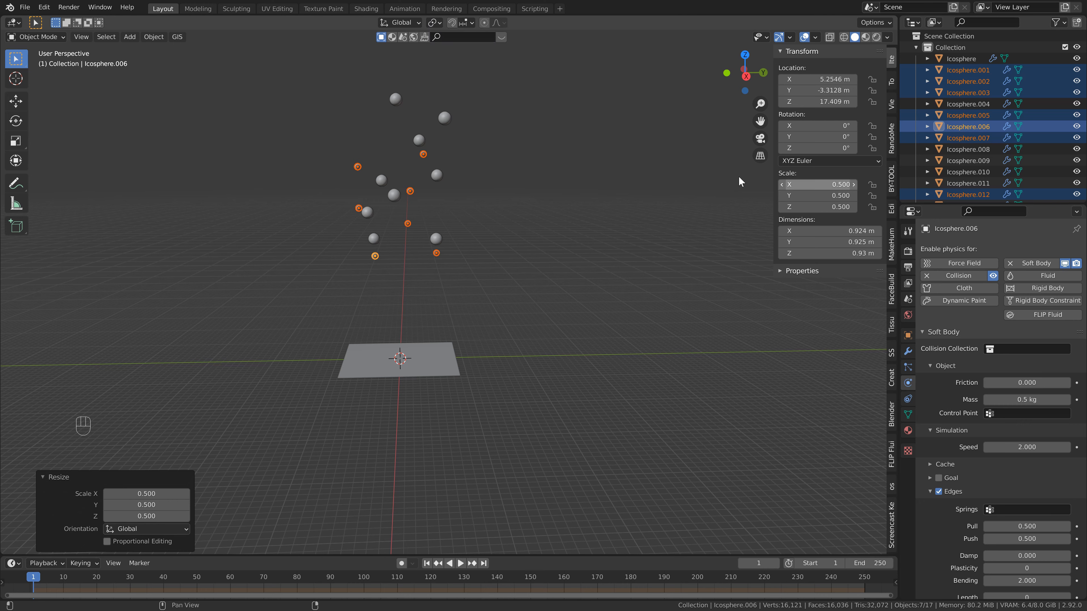
Apply the scale of the seven selected half-size balls.
{"action": "key", "text": "ctrl+a"}
{"action": "left_click", "coordinate": [421, 177]}
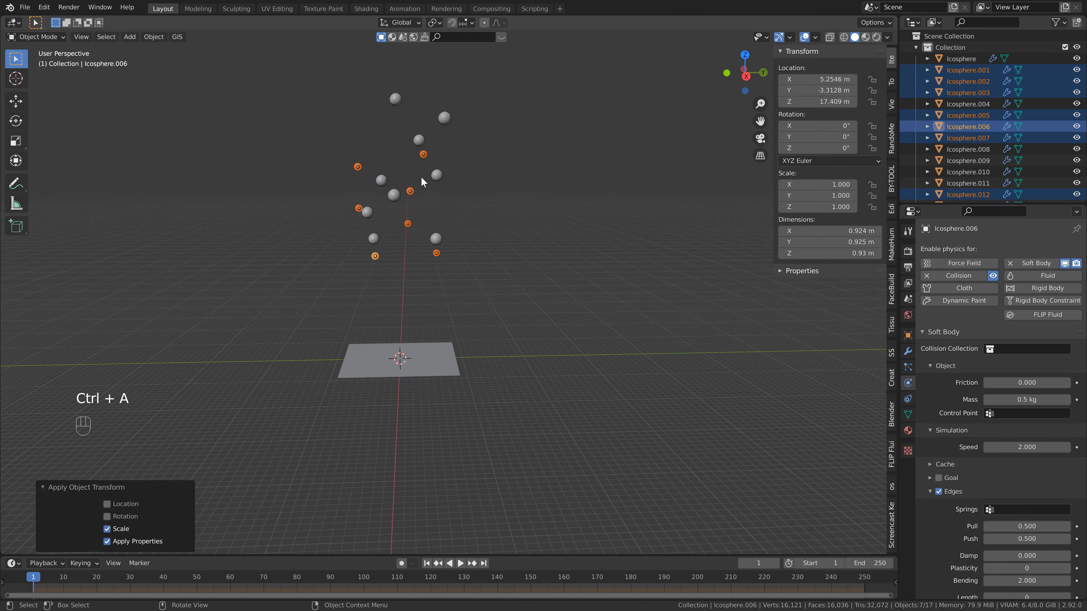
Scale the topmost ball, Icosphere, by 2 and apply its scale.
{"action": "middle_click_drag", "start_coordinate": [421, 177], "coordinate": [402, 121]}
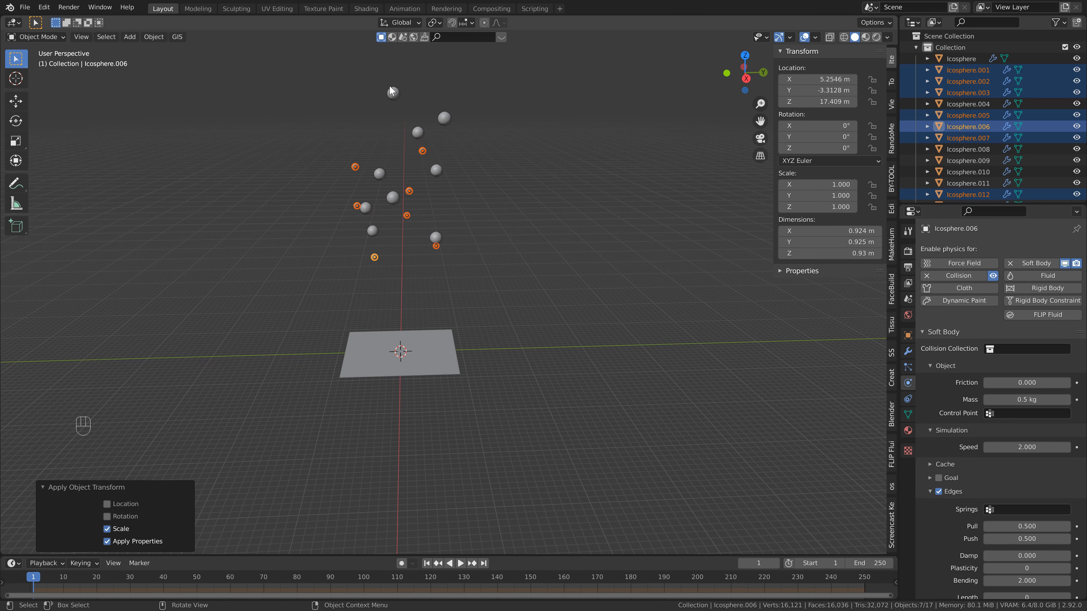
{"action": "left_click", "coordinate": [393, 92]}
{"action": "type", "text": "s"}
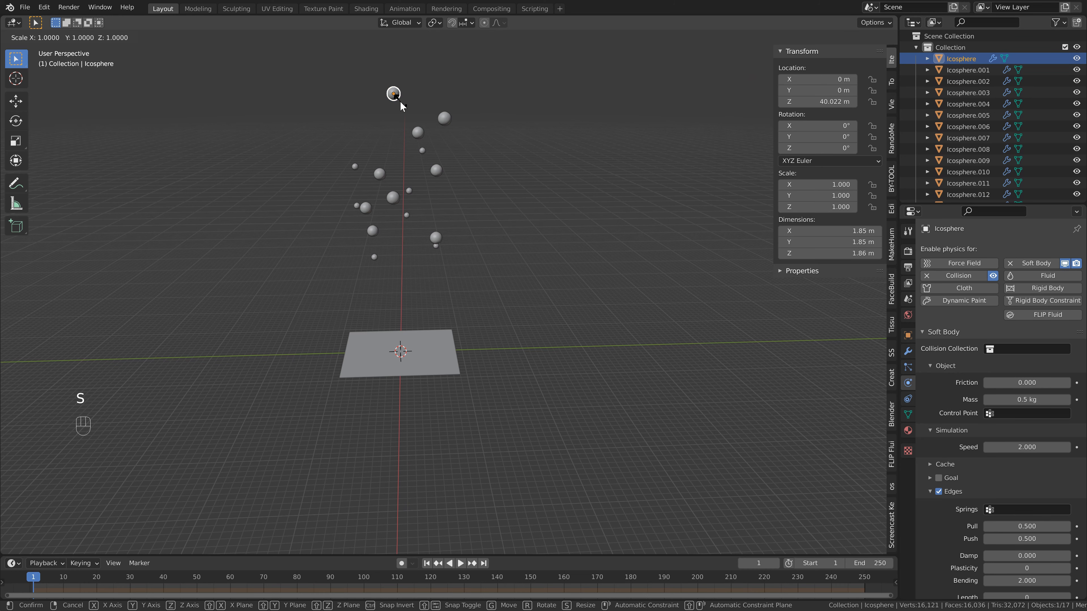
{"action": "type", "text": "2"}
{"action": "key", "text": "Return"}
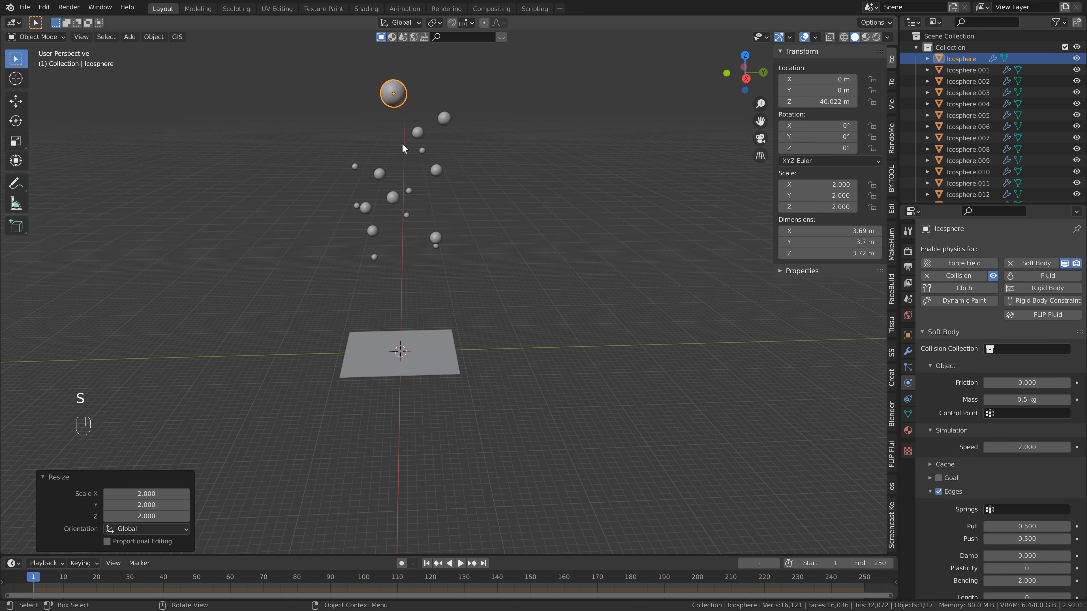
{"action": "key", "text": "ctrl+a"}
{"action": "left_click", "coordinate": [406, 104]}
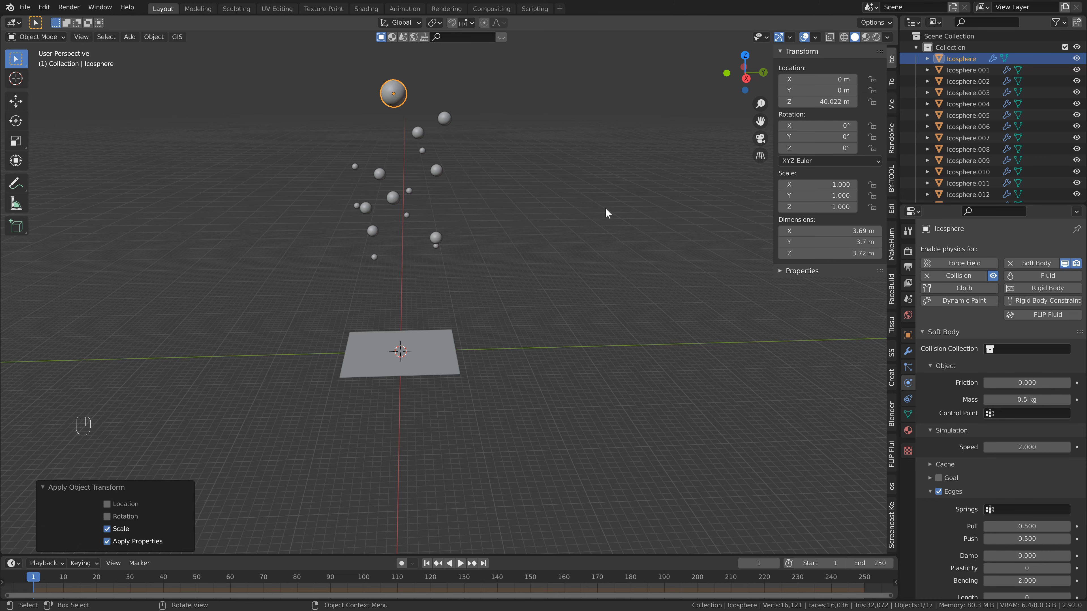
Play the simulation to check how the enlarged ball and the smaller balls land on the trampoline.
{"action": "key", "text": "space"}
{"action": "scroll", "coordinate": [471, 206], "scroll_direction": "down", "scroll_amount": 1}
{"action": "middle_click_drag", "start_coordinate": [478, 211], "coordinate": [495, 173], "text": "shift"}
{"action": "scroll", "coordinate": [488, 210], "scroll_direction": "up", "scroll_amount": 2}
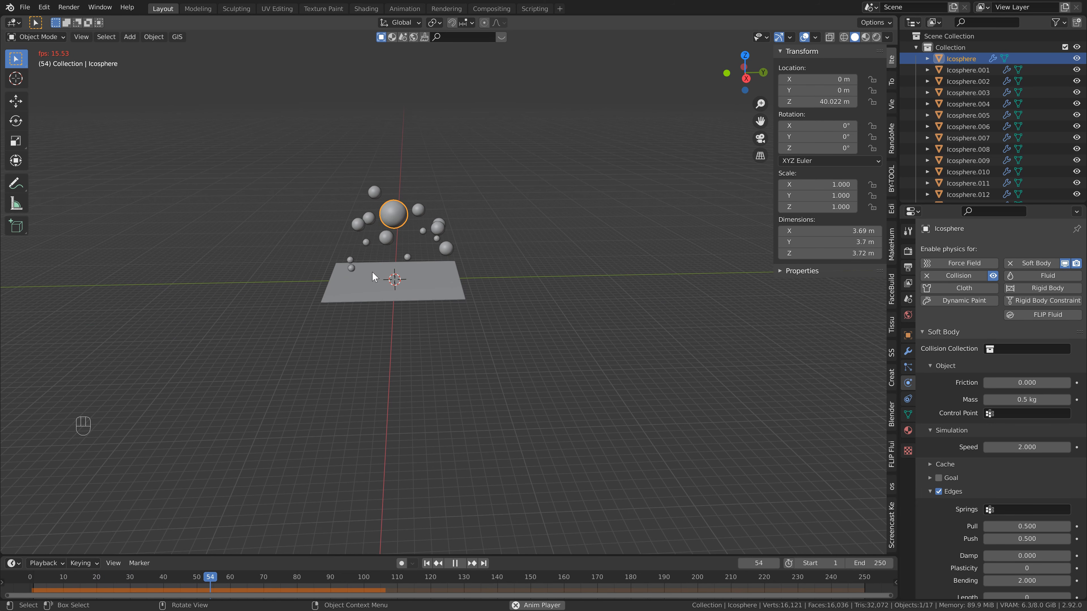
{"action": "key", "text": "space"}
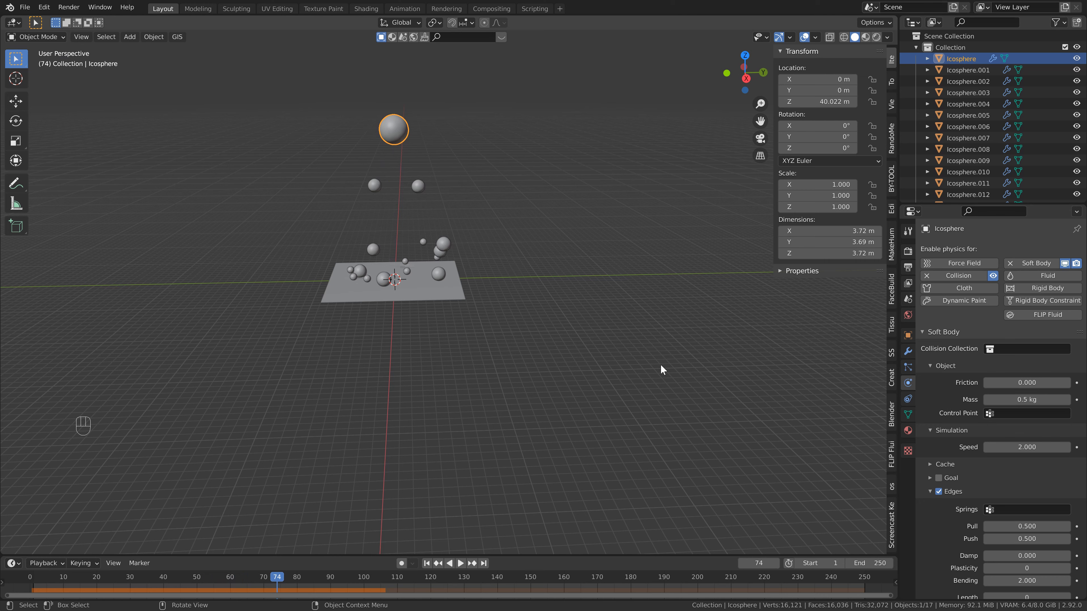
Set the soft body mass of the large ball to 0.75 kg and save the file.
{"action": "left_click", "coordinate": [1024, 398]}
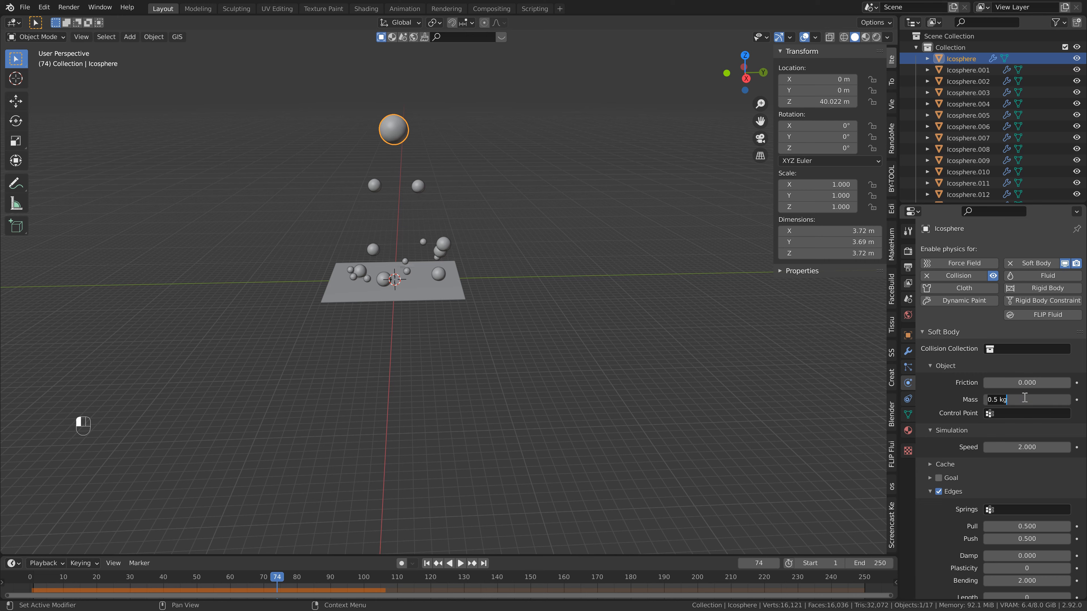
{"action": "type", "text": ".75"}
{"action": "key", "text": "Return"}
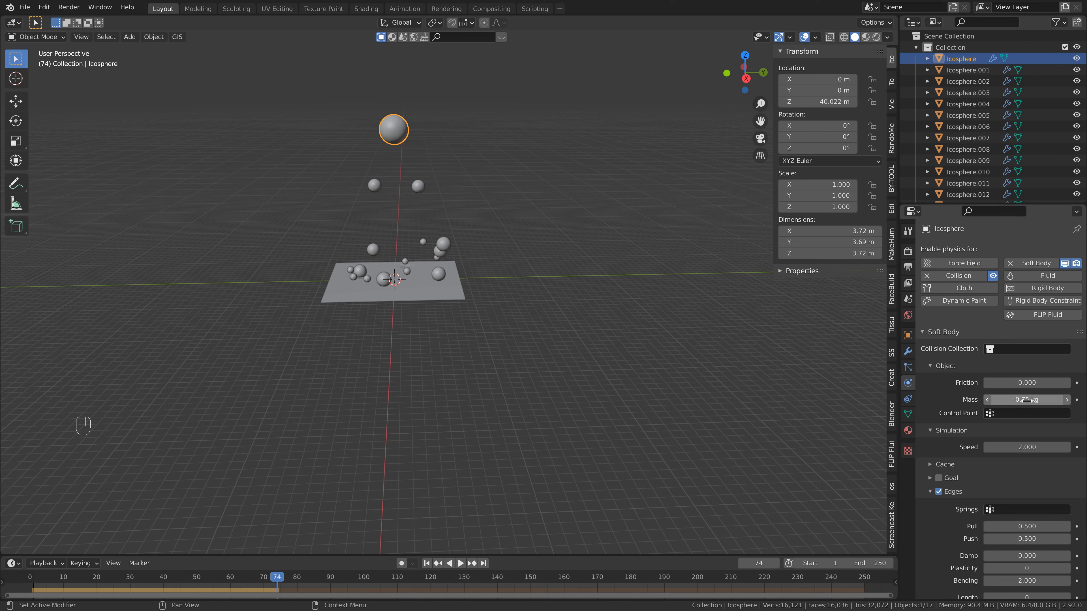
{"action": "scroll", "coordinate": [438, 447], "scroll_direction": "up", "scroll_amount": 2}
{"action": "key", "text": "ctrl+s"}
Replay the simulation from the first frame to check the heavier ball's impact on the trampoline.
{"action": "left_click", "coordinate": [427, 563]}
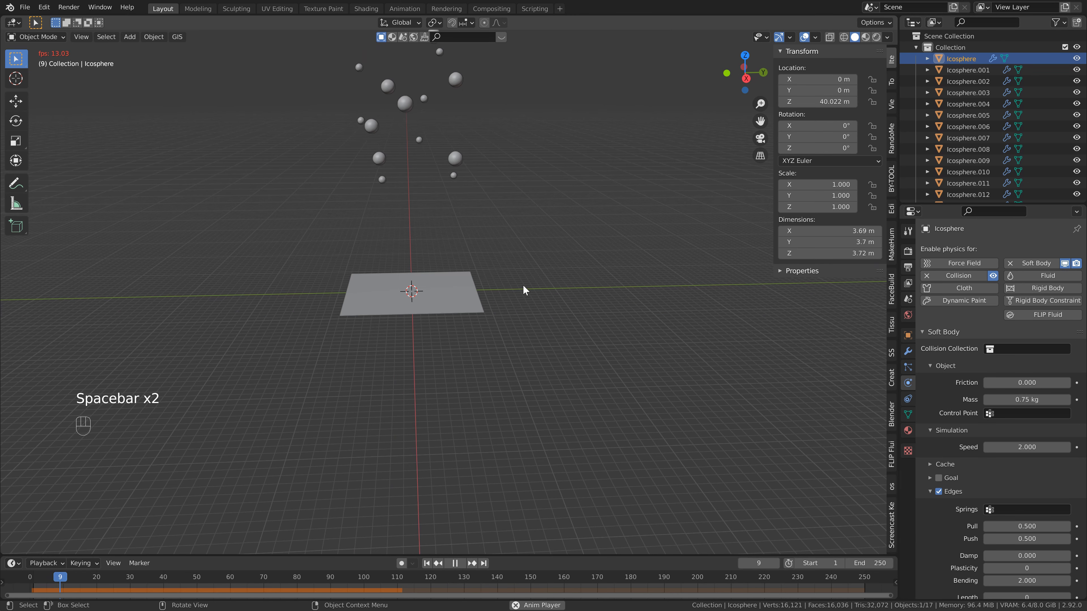
{"action": "scroll", "coordinate": [515, 242], "scroll_direction": "up", "scroll_amount": 2}
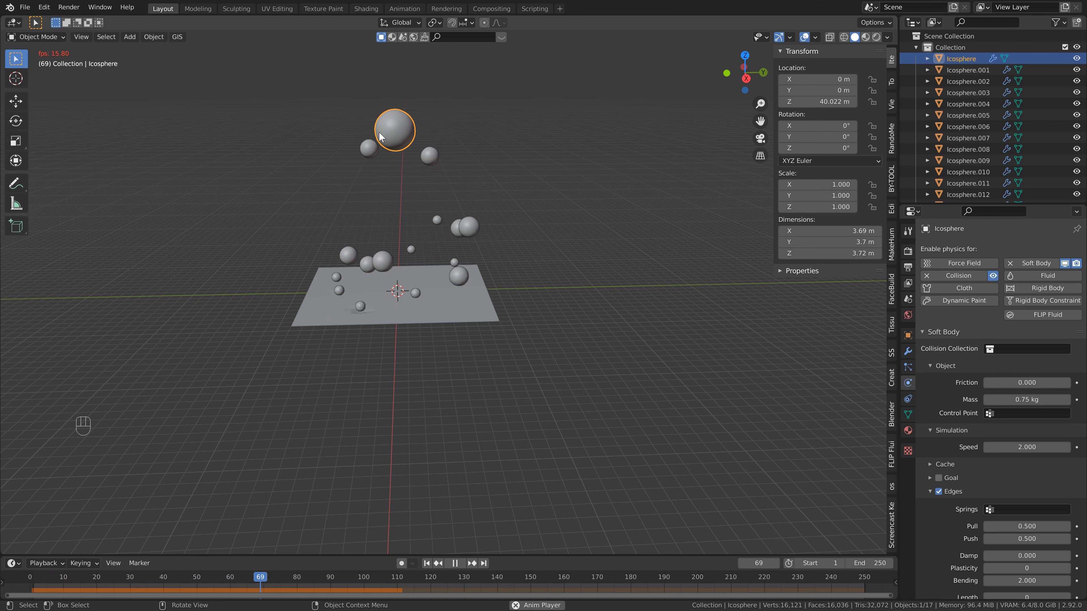
{"action": "key", "text": "space"}
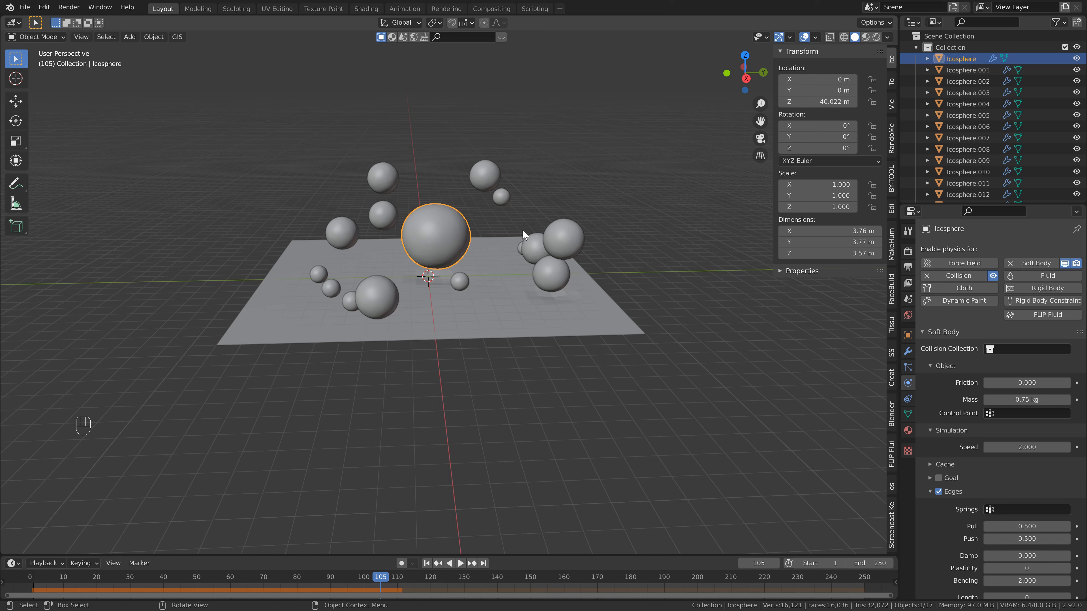
{"action": "scroll", "coordinate": [526, 235], "scroll_direction": "down", "scroll_amount": 2}
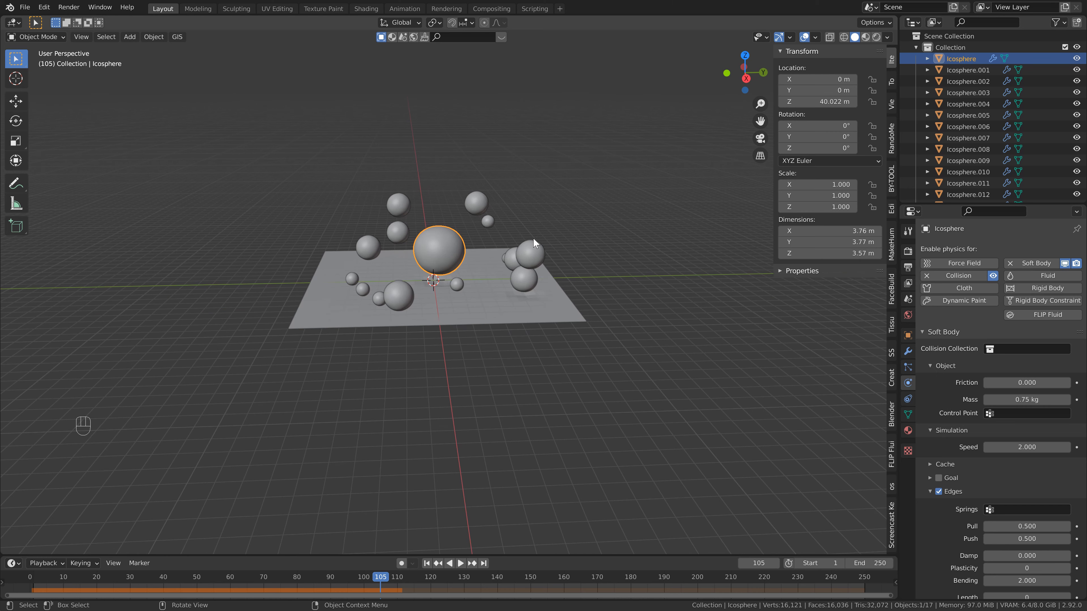
{"action": "middle_click_drag", "start_coordinate": [533, 238], "coordinate": [561, 239], "text": "shift"}
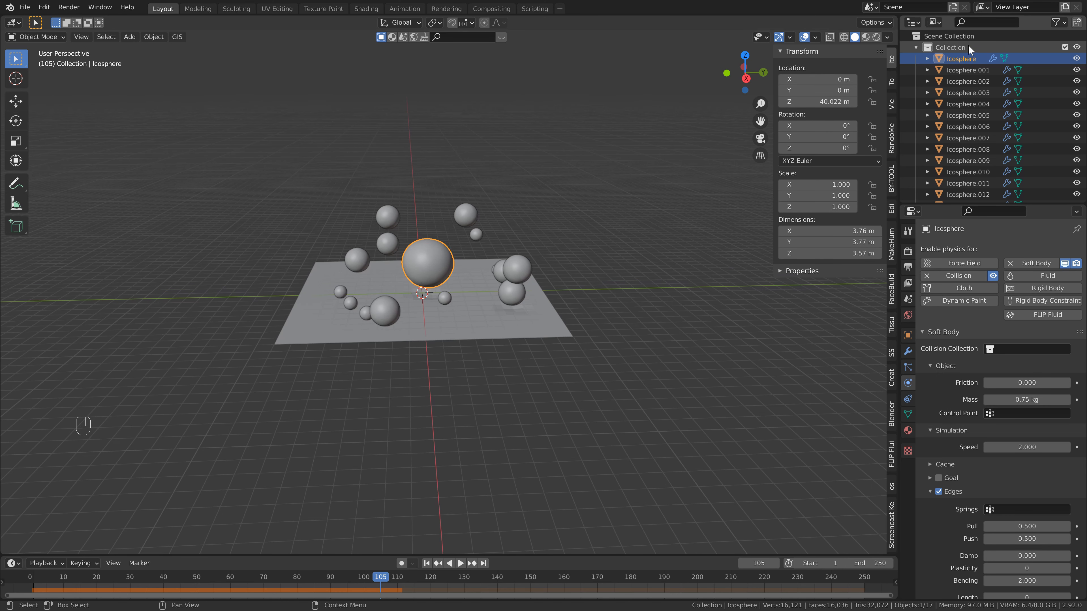
Create Collection 2 under the Scene Collection and move Icosphere through Icosphere.015 into it, leaving the Trampoline in Collection.
{"action": "left_click", "coordinate": [963, 34]}
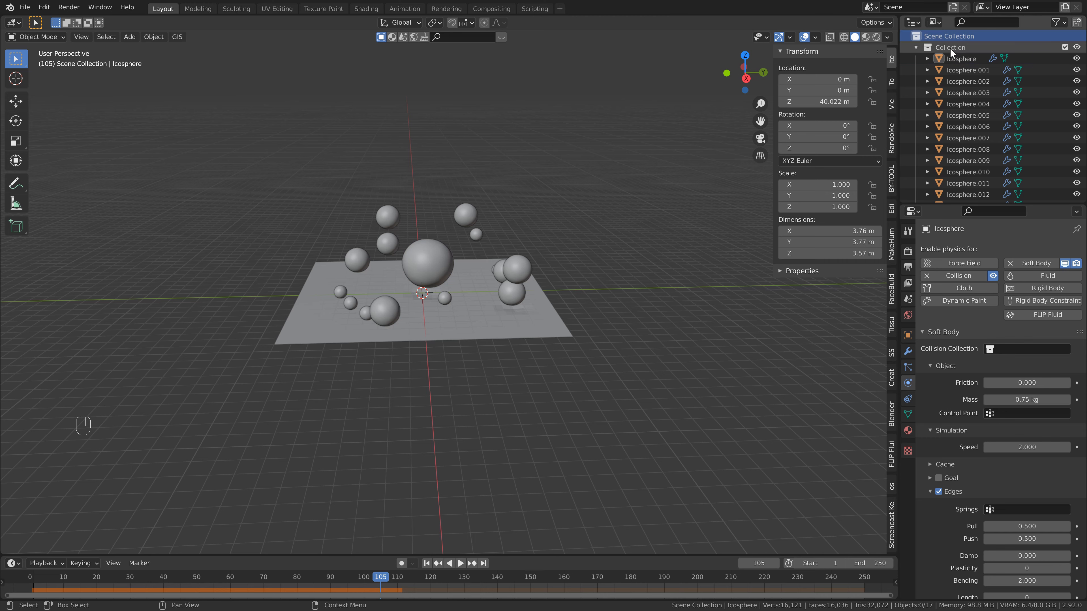
{"action": "left_click", "coordinate": [957, 60]}
{"action": "scroll", "coordinate": [957, 61], "scroll_direction": "down", "scroll_amount": 4}
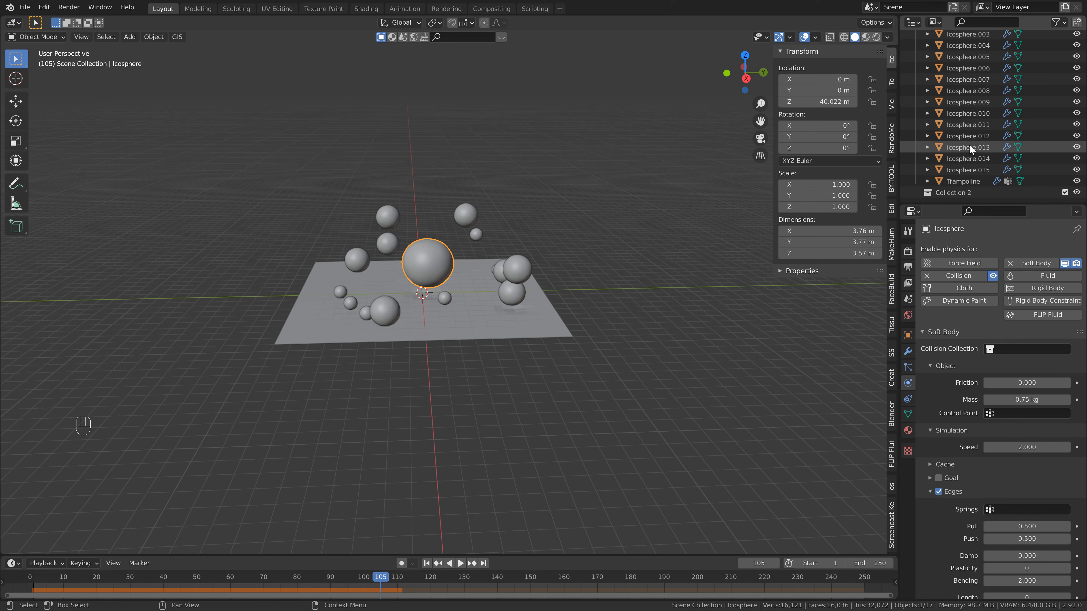
{"action": "left_click", "coordinate": [973, 166], "text": "shift"}
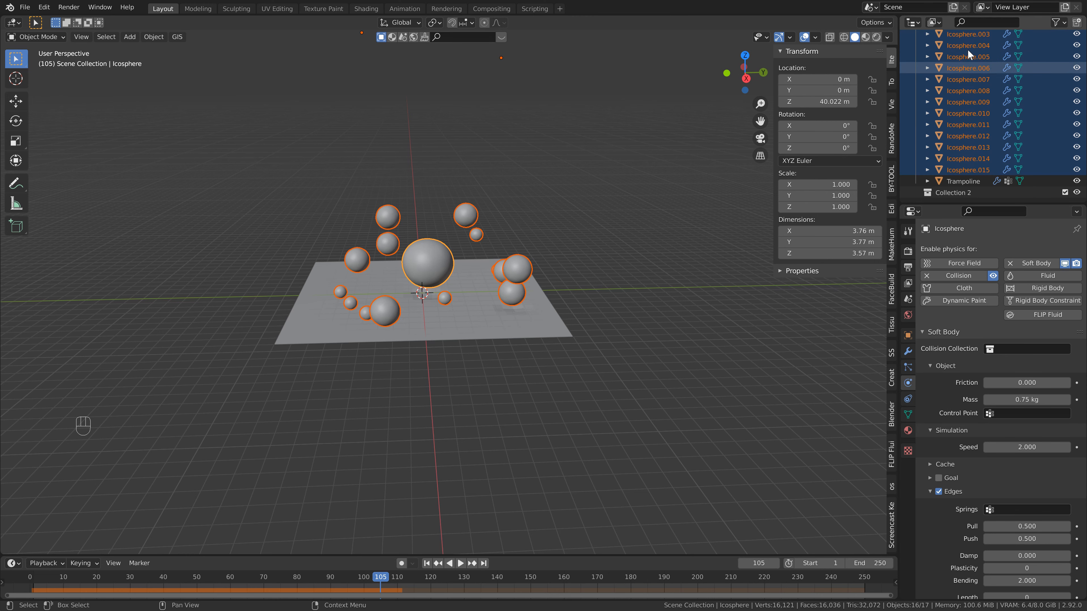
{"action": "left_click_drag", "start_coordinate": [971, 170], "coordinate": [967, 194]}
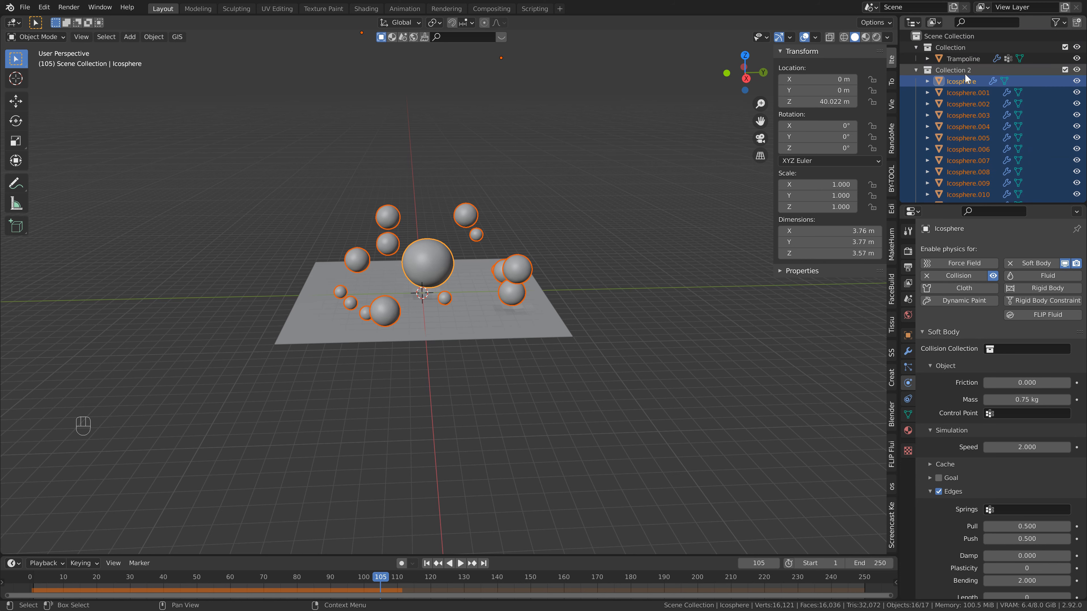
{"action": "left_click", "coordinate": [957, 47]}
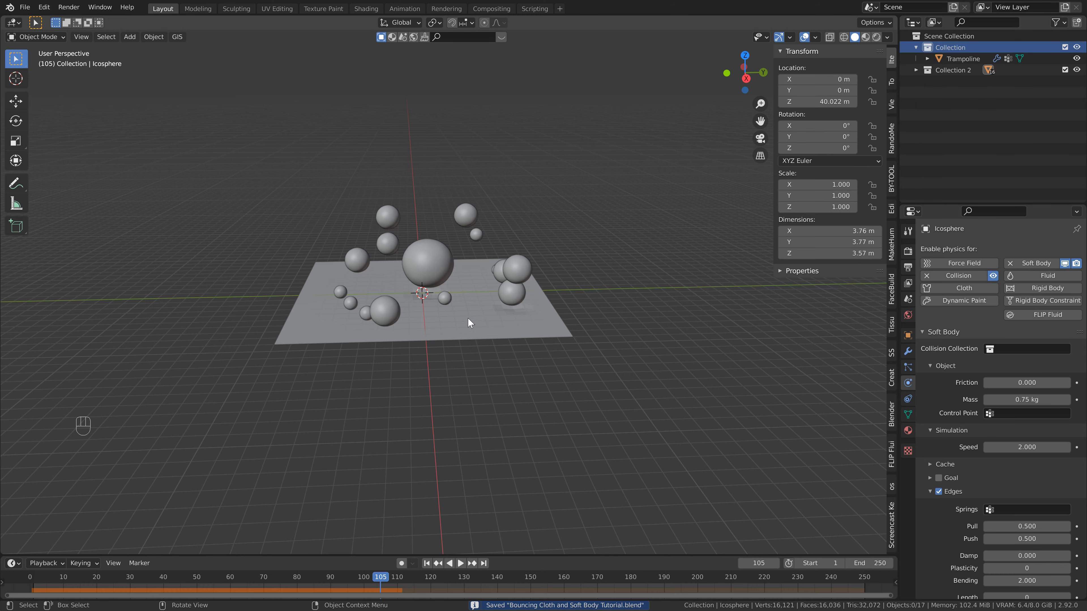
Shade the Trampoline smooth.
{"action": "scroll", "coordinate": [470, 318], "scroll_direction": "up", "scroll_amount": 2}
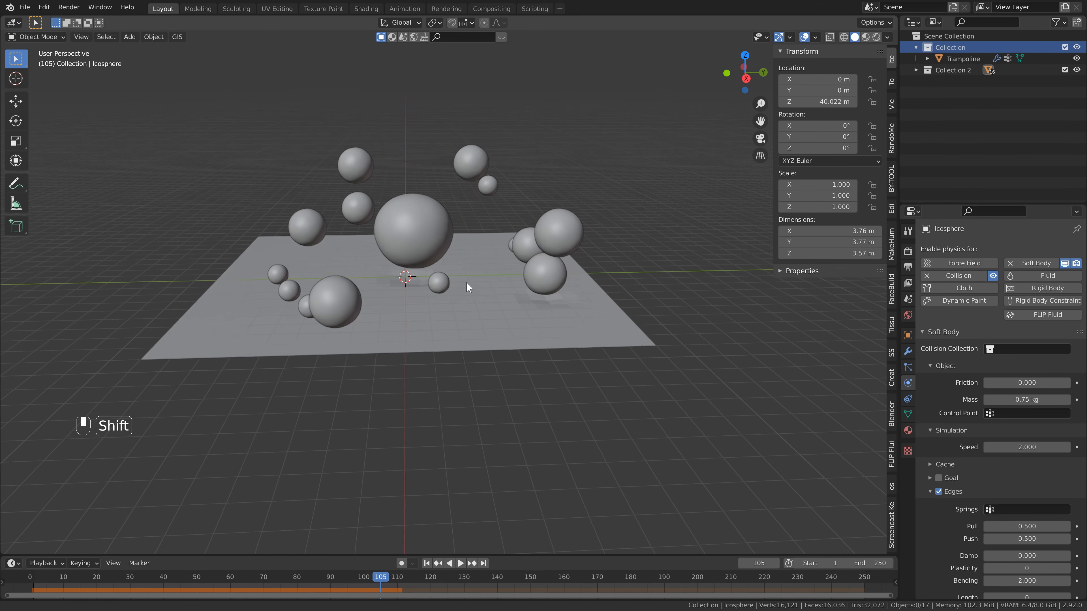
{"action": "scroll", "coordinate": [468, 264], "scroll_direction": "up", "scroll_amount": 3}
{"action": "middle_click_drag", "start_coordinate": [466, 282], "coordinate": [477, 262], "text": "shift"}
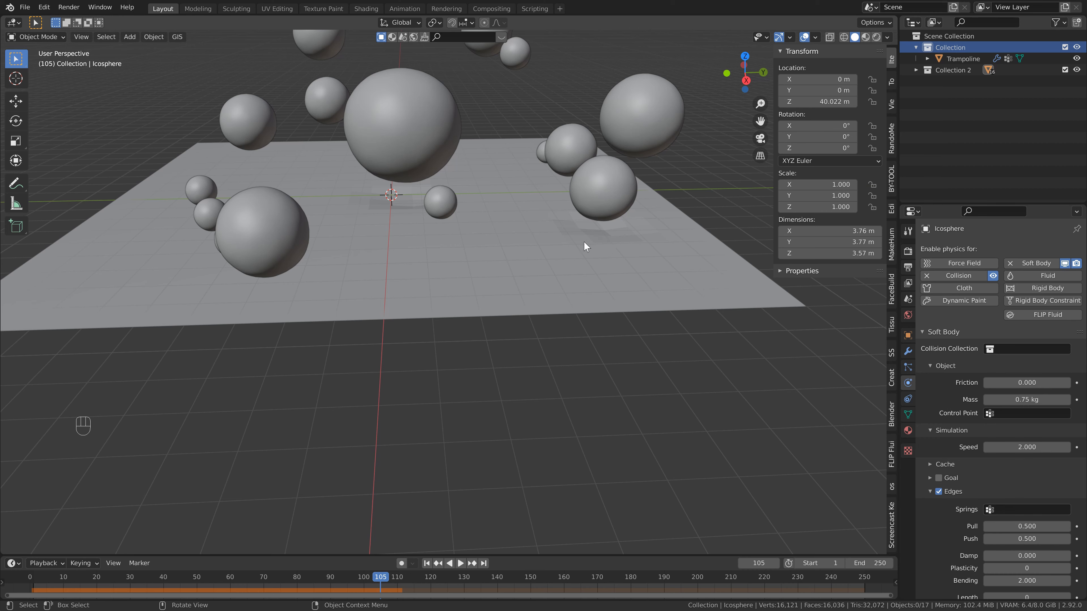
{"action": "left_click", "coordinate": [521, 242]}
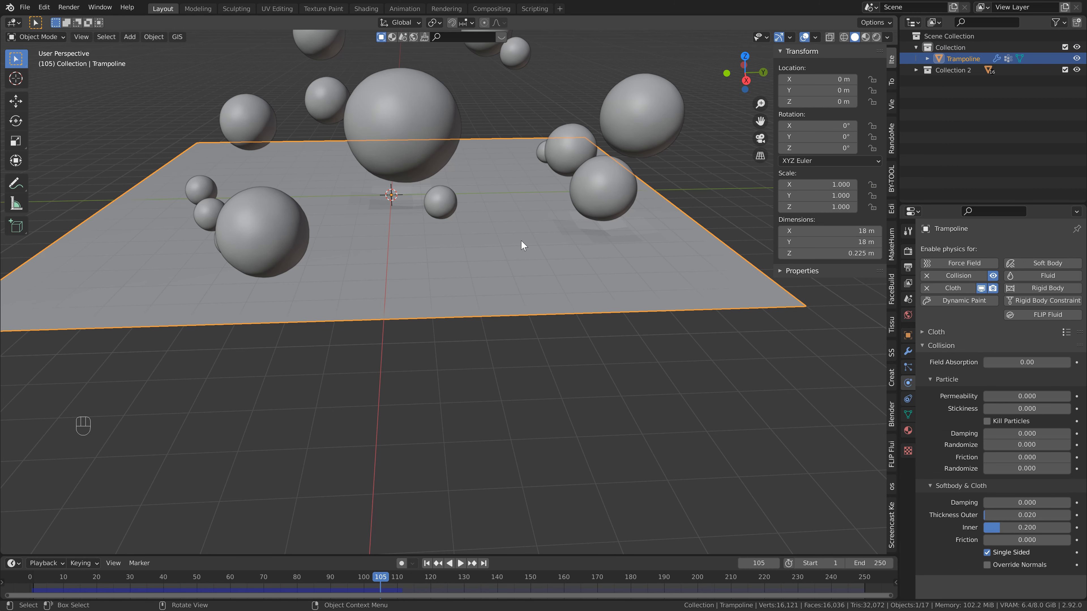
{"action": "right_click", "coordinate": [522, 242]}
{"action": "left_click", "coordinate": [522, 242]}
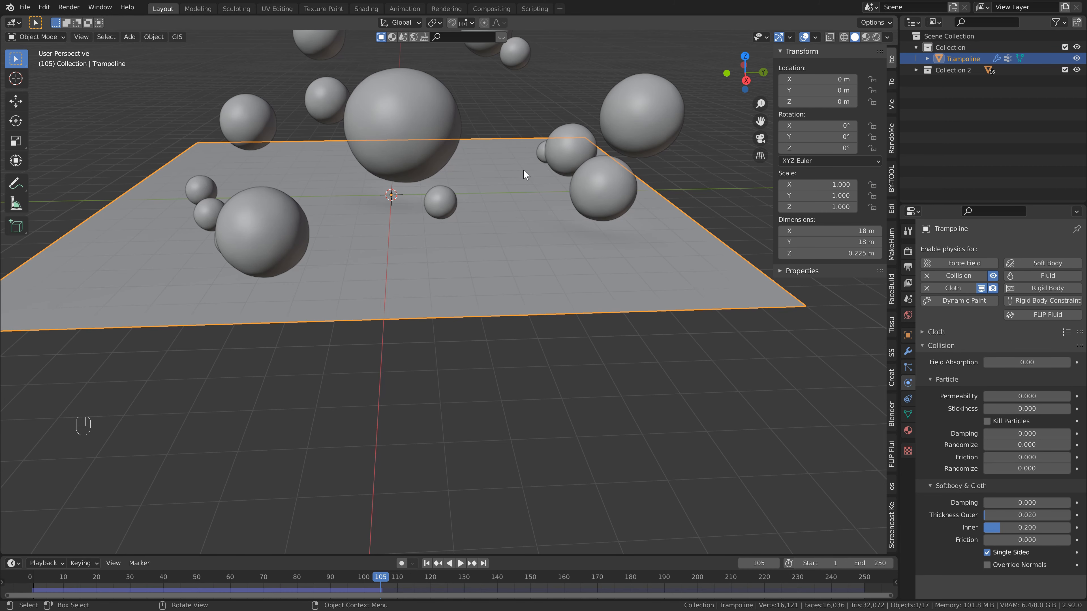
Return the timeline to frame 1 and save the file.
{"action": "scroll", "coordinate": [519, 263], "scroll_direction": "down", "scroll_amount": 3}
{"action": "middle_click_drag", "start_coordinate": [520, 262], "coordinate": [494, 284]}
{"action": "left_click", "coordinate": [427, 564]}
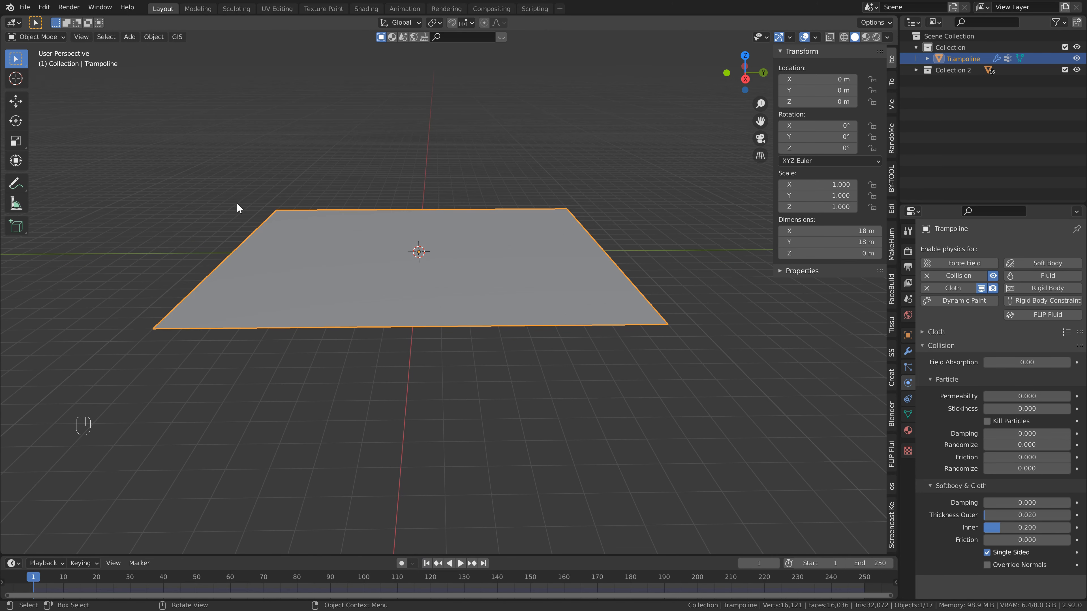
{"action": "key", "text": "ctrl+s"}
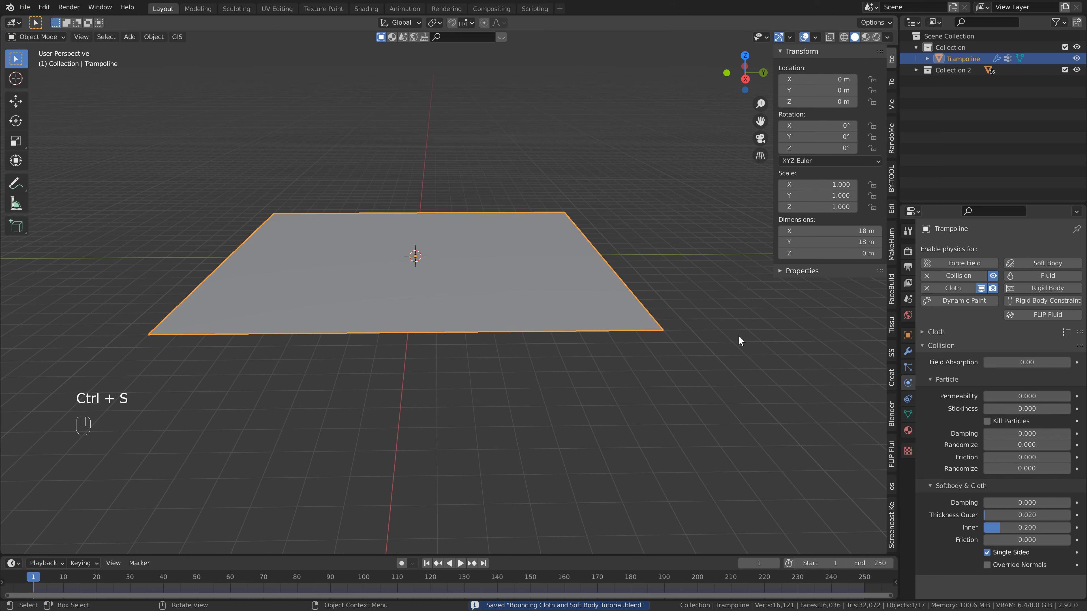
Add a Wireframe modifier to the Trampoline with a thickness of 0.005 m.
{"action": "left_click", "coordinate": [907, 351]}
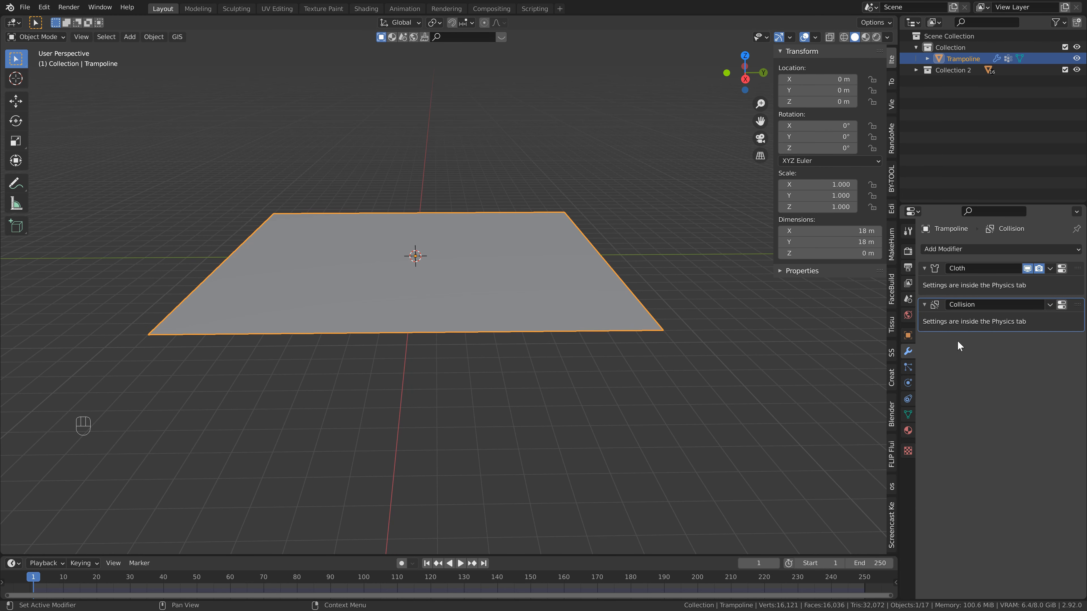
{"action": "left_click", "coordinate": [970, 248]}
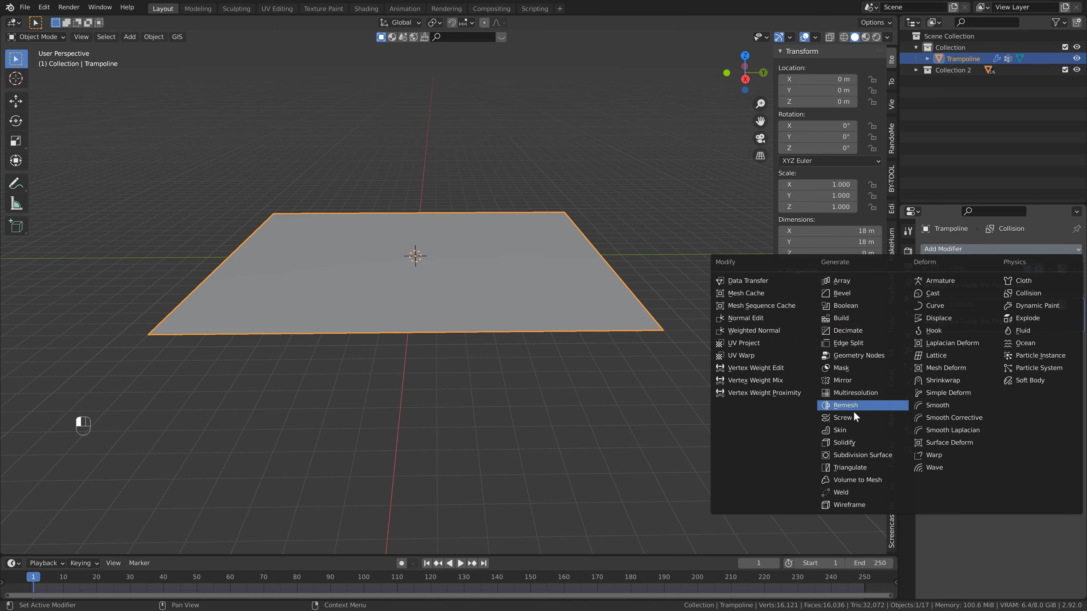
{"action": "left_click", "coordinate": [865, 508]}
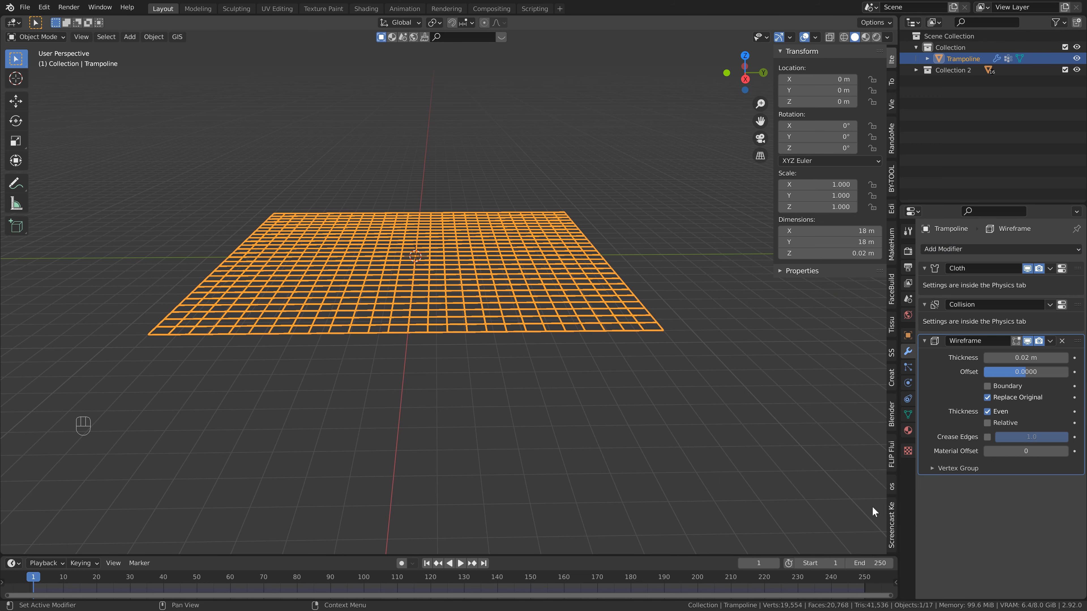
{"action": "left_click", "coordinate": [1033, 358]}
{"action": "type", "text": ".005"}
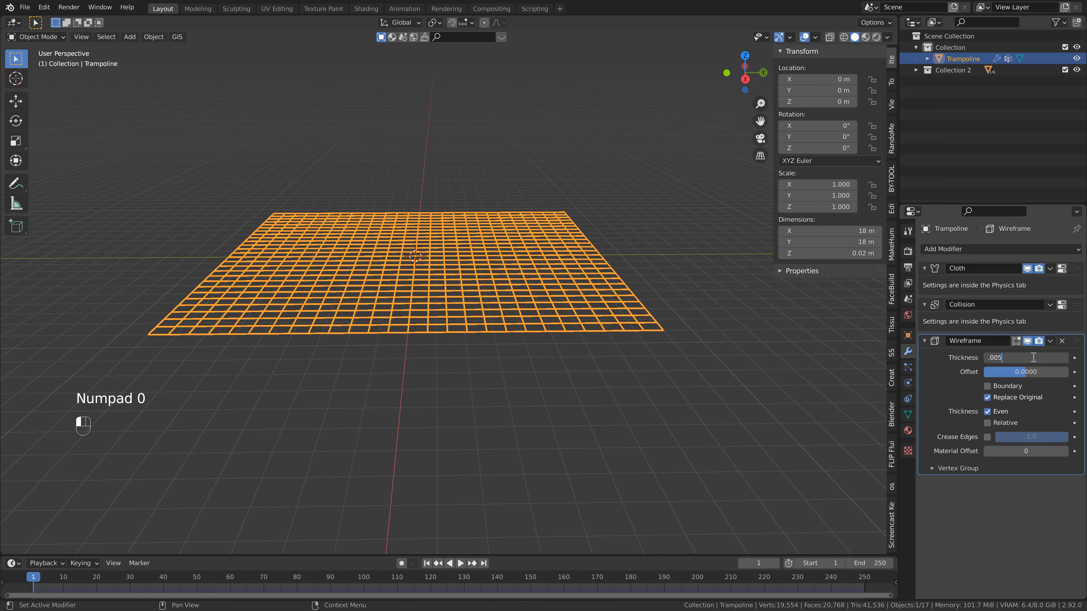
{"action": "key", "text": "Return"}
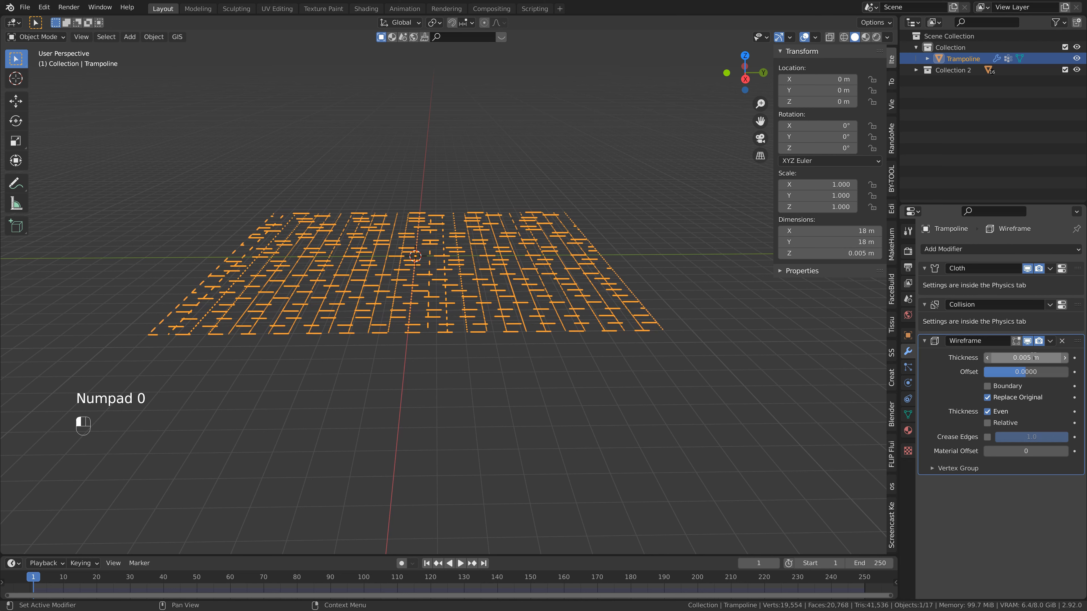
Add a Subdivision Surface modifier to the Trampoline after the Wireframe and save the file.
{"action": "left_click", "coordinate": [963, 247]}
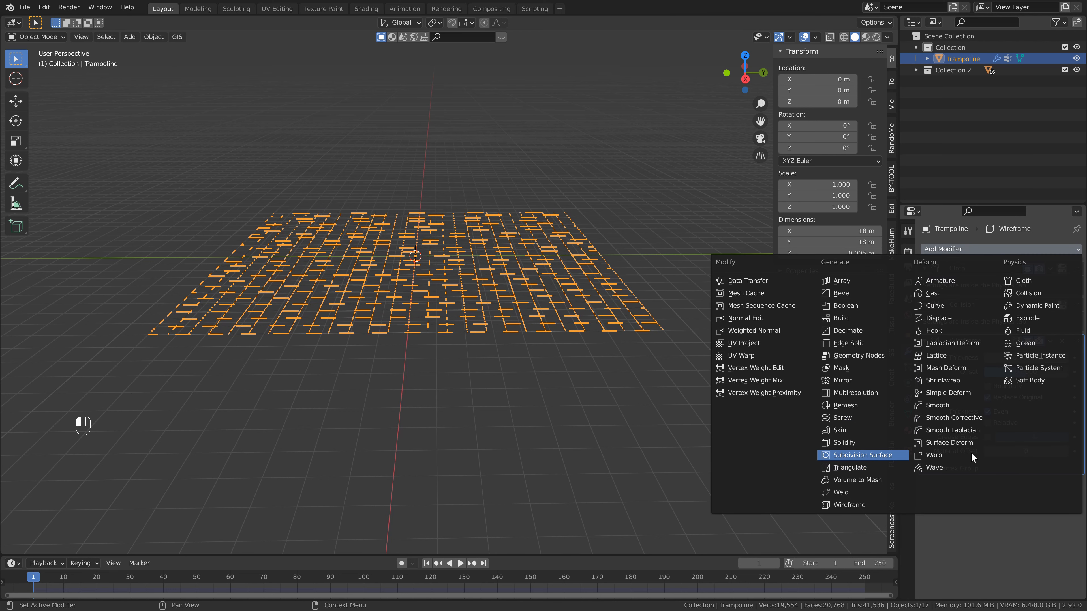
{"action": "key", "text": "Return"}
{"action": "key", "text": "ctrl+s"}
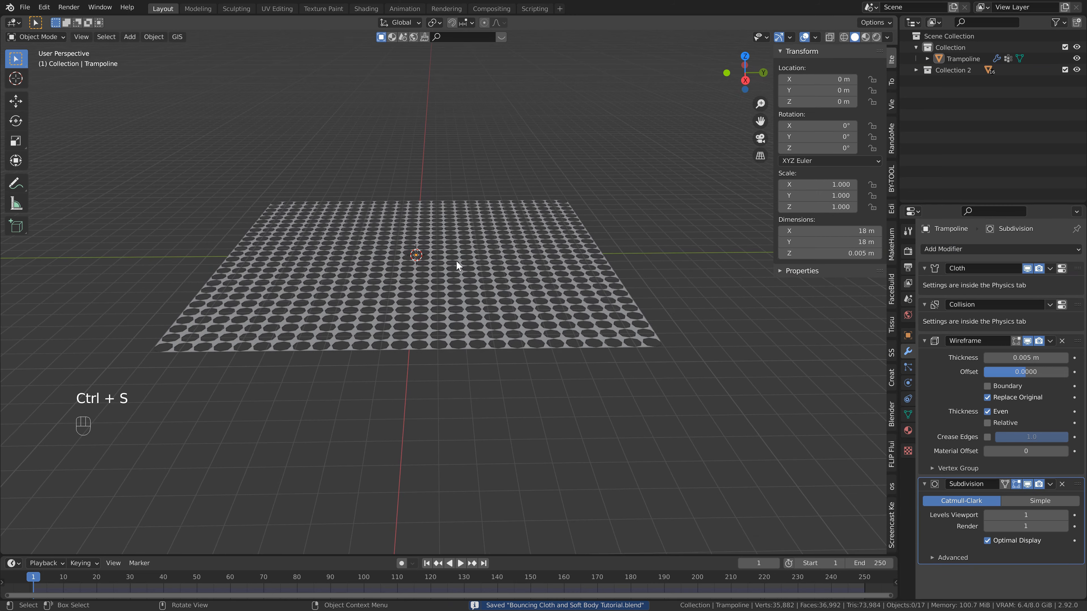
Play the simulation with the netted trampoline to frame 49 and save the file.
{"action": "key", "text": "space"}
{"action": "key", "text": "space"}
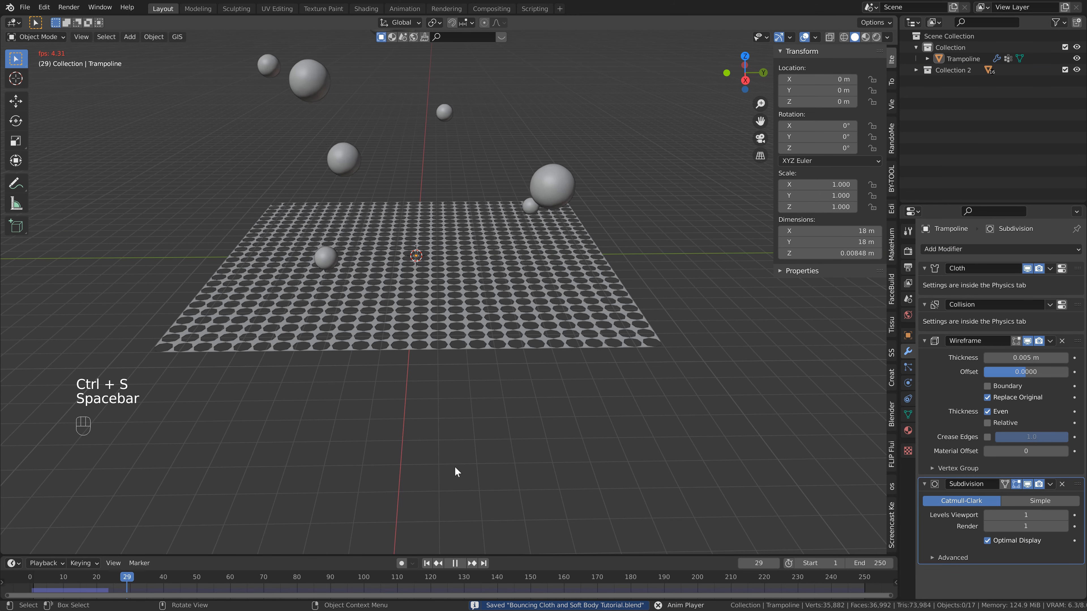
{"action": "key", "text": "space"}
{"action": "key", "text": "ctrl+s"}
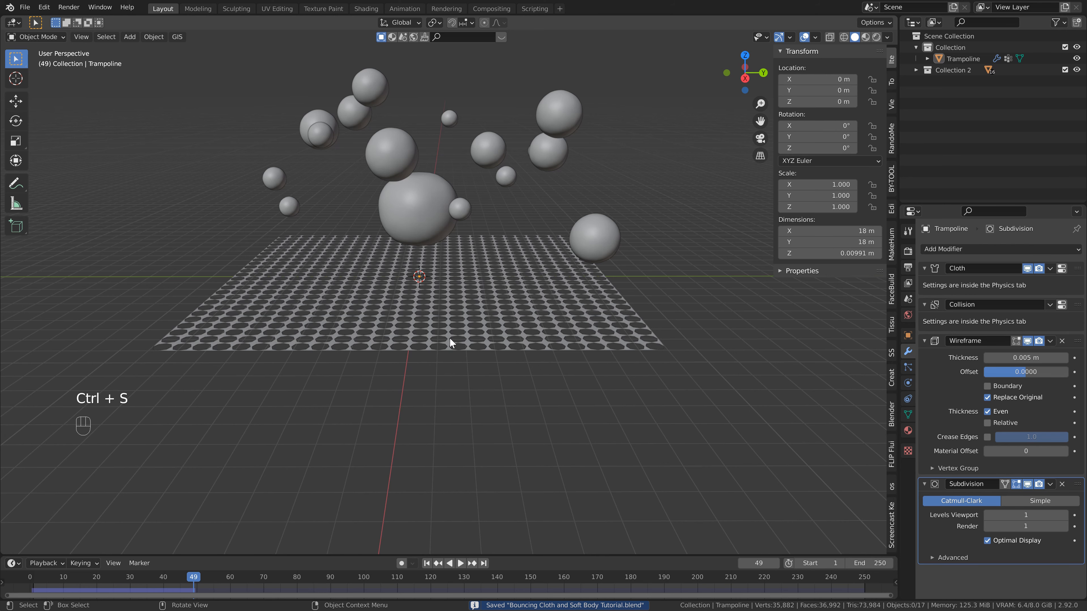
Set the Trampoline's cloth shrinking factor to 0.05 in its physics settings and save the file.
{"action": "middle_click_drag", "start_coordinate": [432, 329], "coordinate": [463, 306], "text": "shift"}
{"action": "left_click", "coordinate": [461, 287]}
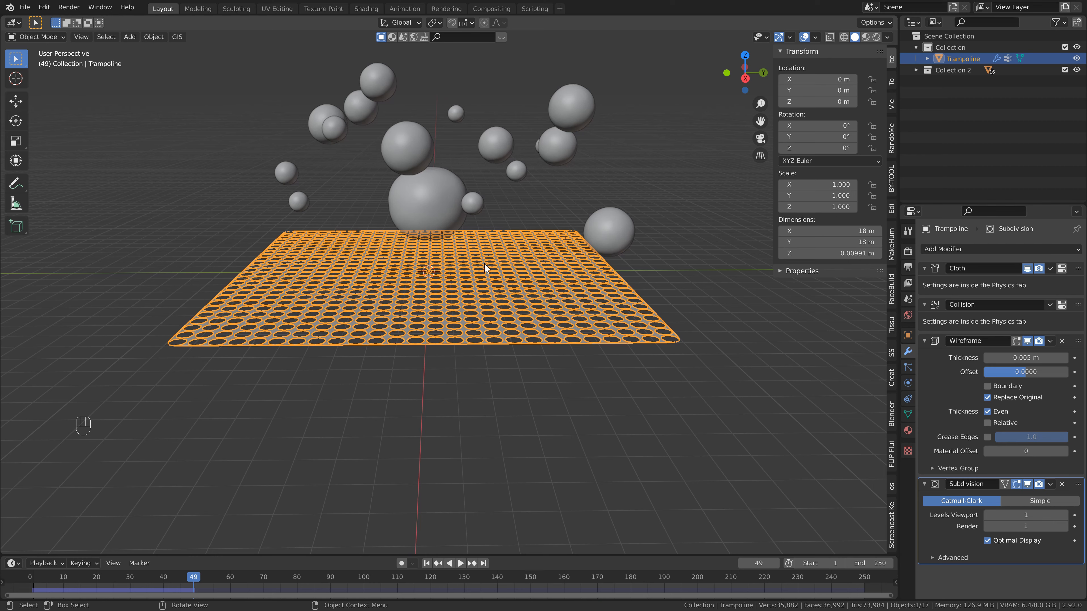
{"action": "left_click", "coordinate": [908, 383]}
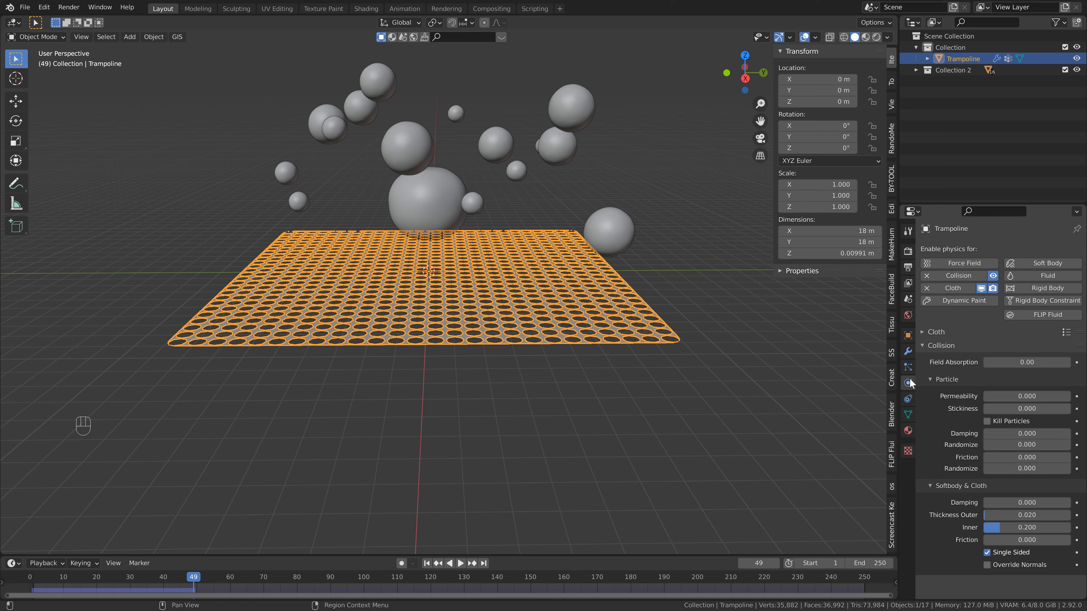
{"action": "left_click", "coordinate": [922, 332]}
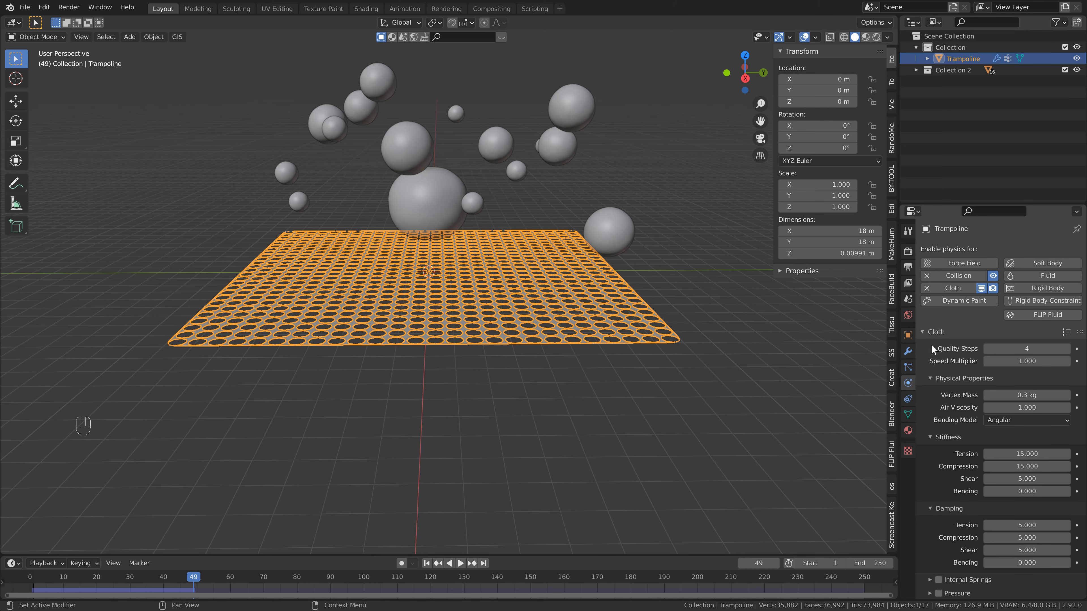
{"action": "scroll", "coordinate": [952, 421], "scroll_direction": "down", "scroll_amount": 14}
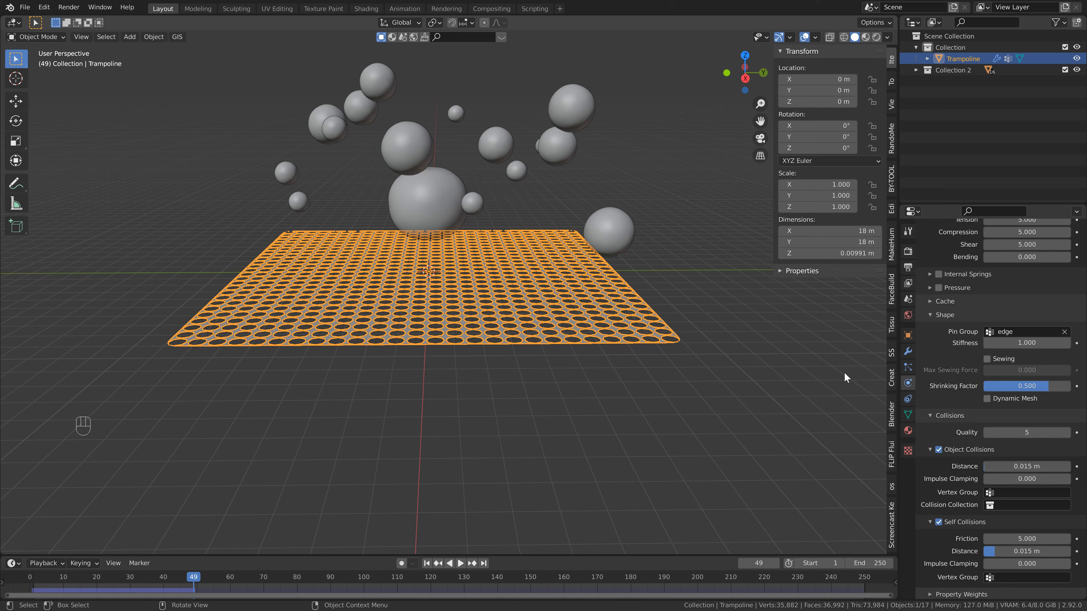
{"action": "left_click", "coordinate": [1027, 388]}
{"action": "type", "text": ".05"}
{"action": "key", "text": "Return"}
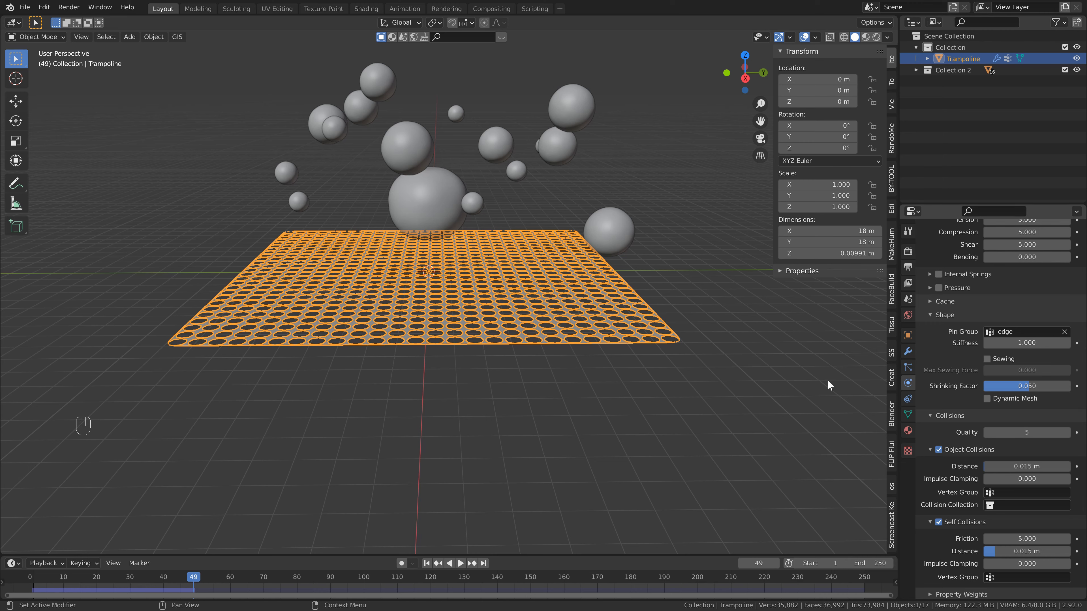
{"action": "key", "text": "ctrl+s"}
Restart the simulation from the first frame and play it to frame 55 to check how the balls bounce on the net.
{"action": "left_click", "coordinate": [426, 563]}
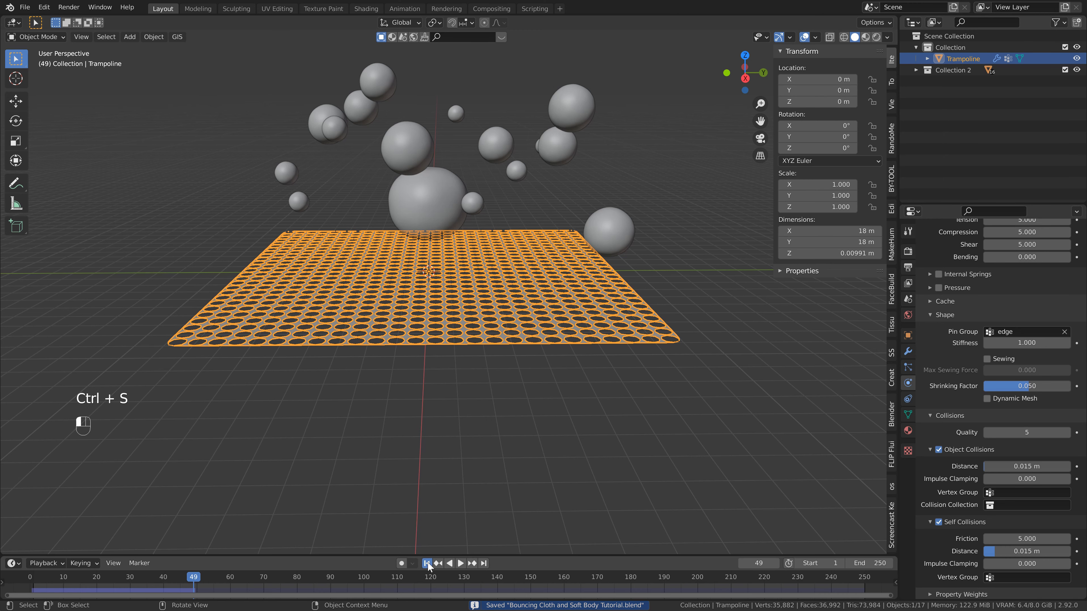
{"action": "left_click", "coordinate": [507, 420]}
{"action": "key", "text": "space"}
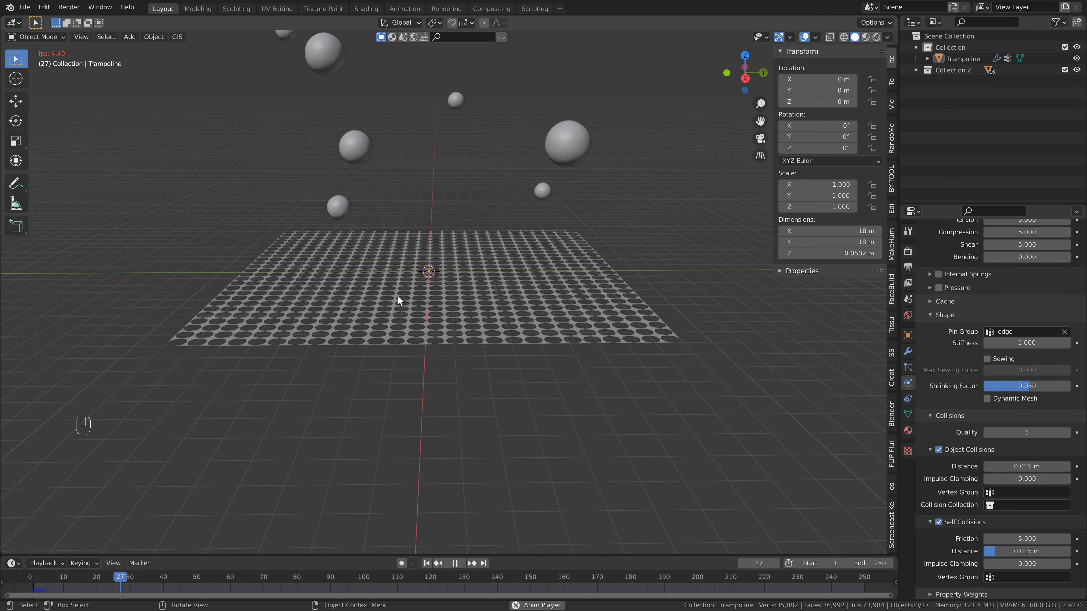
{"action": "key", "text": "space"}
{"action": "key", "text": "space"}
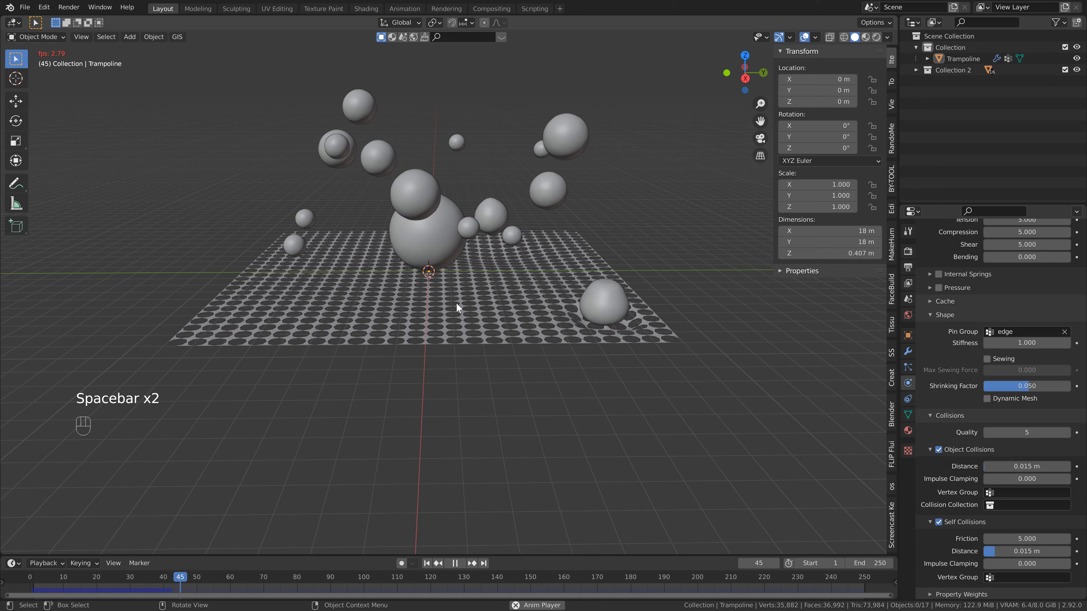
{"action": "key", "text": "space"}
{"action": "key", "text": "space"}
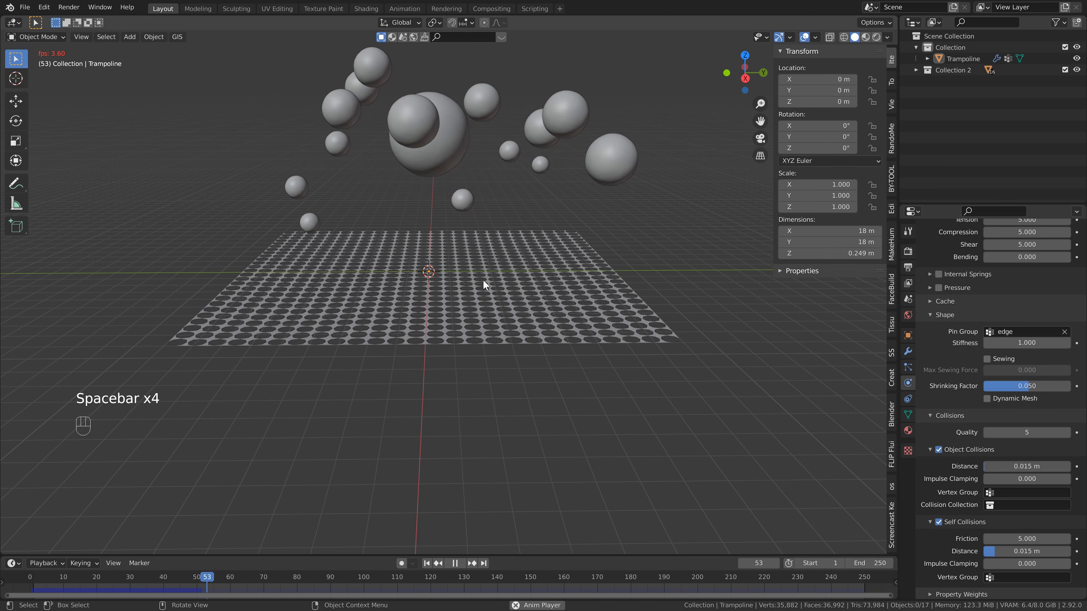
{"action": "key", "text": "space"}
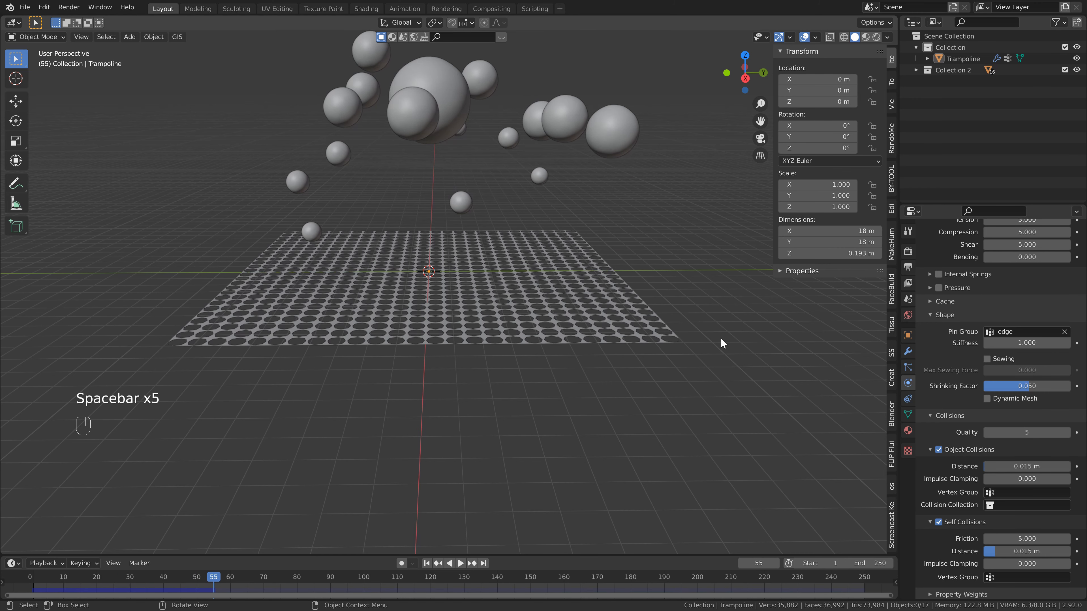
Set the Trampoline's cloth shrinking factor to 0.25.
{"action": "left_click", "coordinate": [1055, 386]}
{"action": "type", "text": "0.25"}
{"action": "key", "text": "Return"}
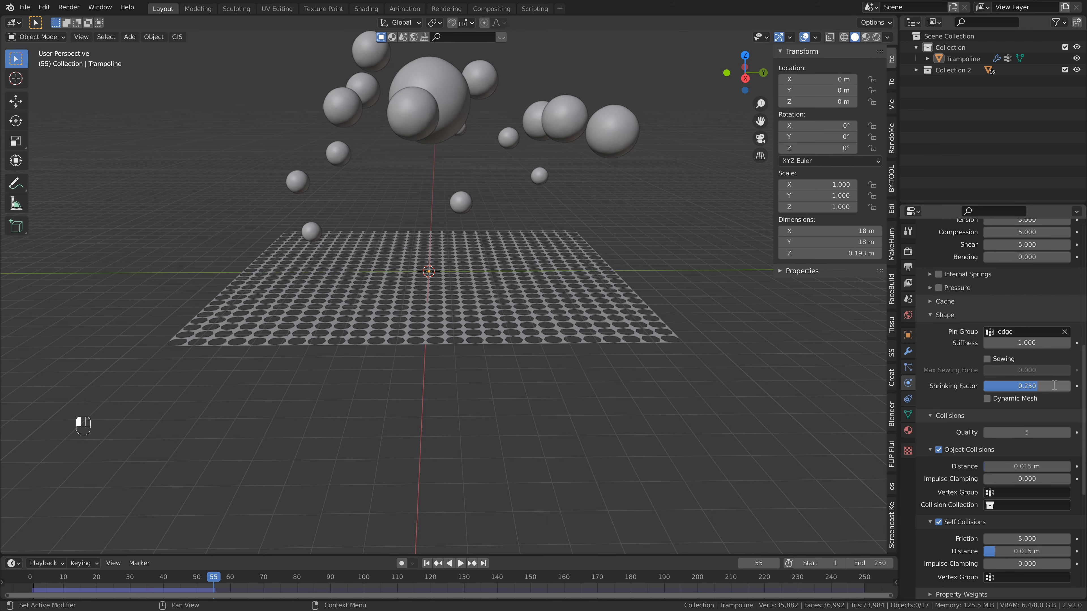
Replay the simulation to frame 50 and inspect the bounce of the balls and the net from several distances.
{"action": "key", "text": "space"}
{"action": "middle_click_drag", "start_coordinate": [413, 249], "coordinate": [442, 260], "text": "shift"}
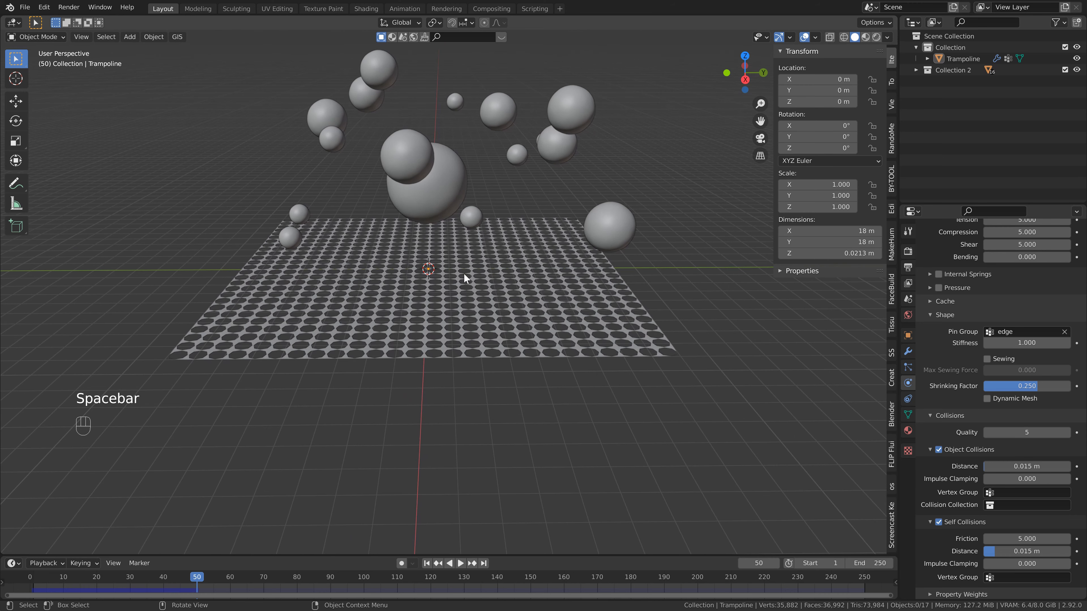
{"action": "left_click", "coordinate": [489, 288]}
{"action": "key", "text": "KP_Decimal"}
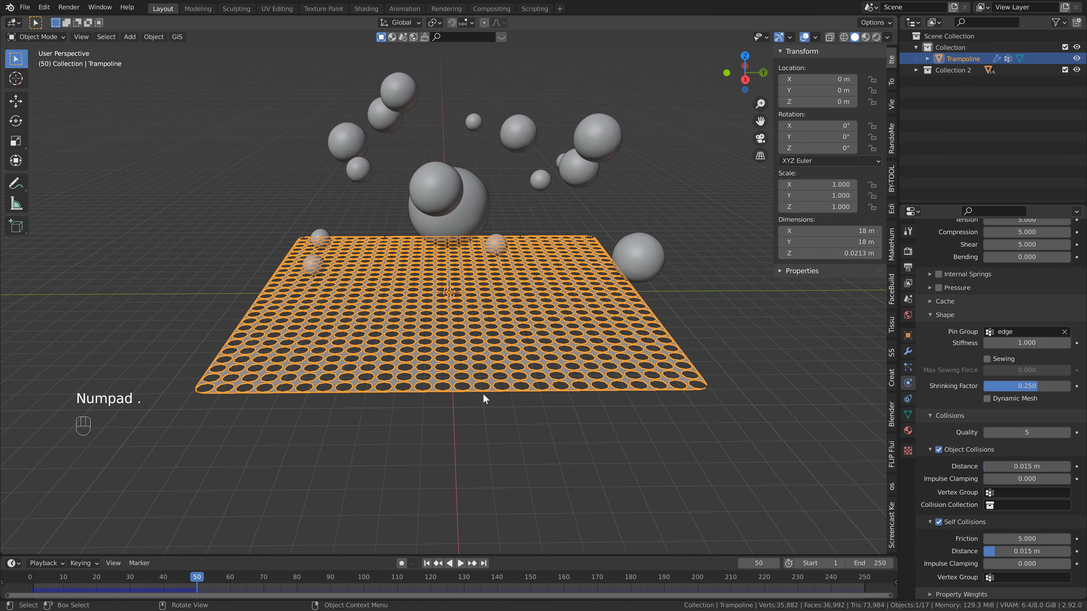
{"action": "left_click", "coordinate": [493, 411]}
{"action": "scroll", "coordinate": [512, 306], "scroll_direction": "down", "scroll_amount": 3}
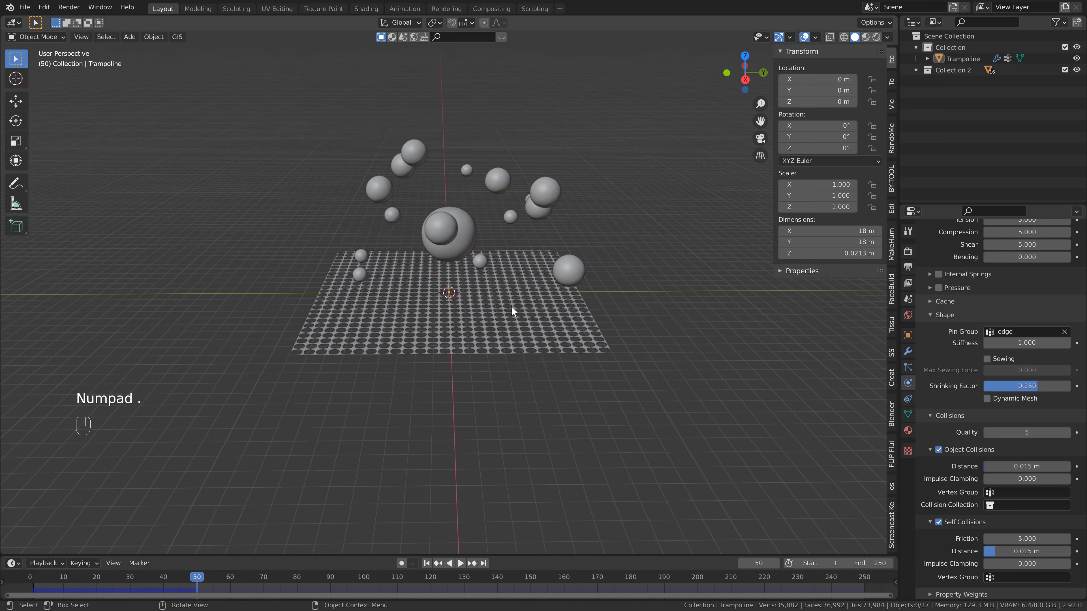
{"action": "scroll", "coordinate": [514, 294], "scroll_direction": "up", "scroll_amount": 3}
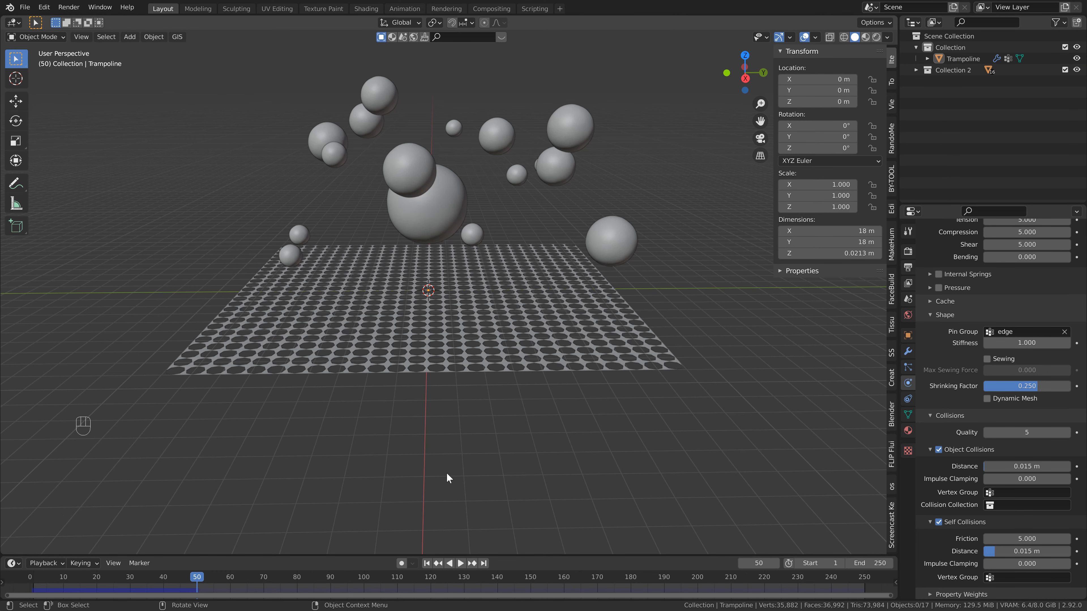
Return the timeline to frame 1 and save the file.
{"action": "left_click", "coordinate": [427, 563]}
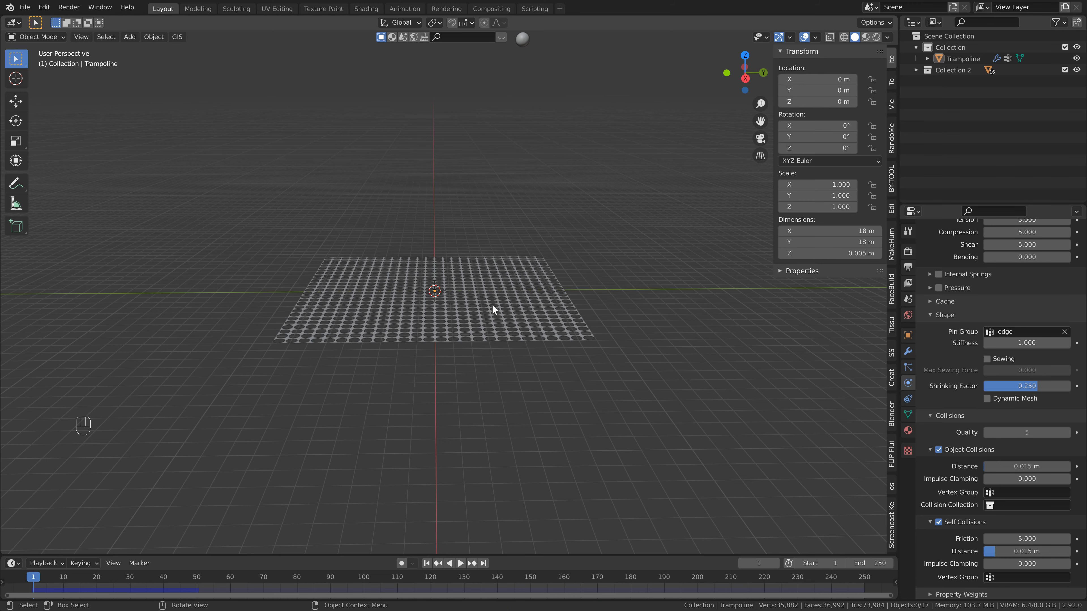
{"action": "key", "text": "ctrl+s"}
Add a cube at the origin and scale it by 9 in X and Y only, matching the trampoline's footprint.
{"action": "key", "text": "shift+a"}
{"action": "mouse_move", "coordinate": [527, 249]}
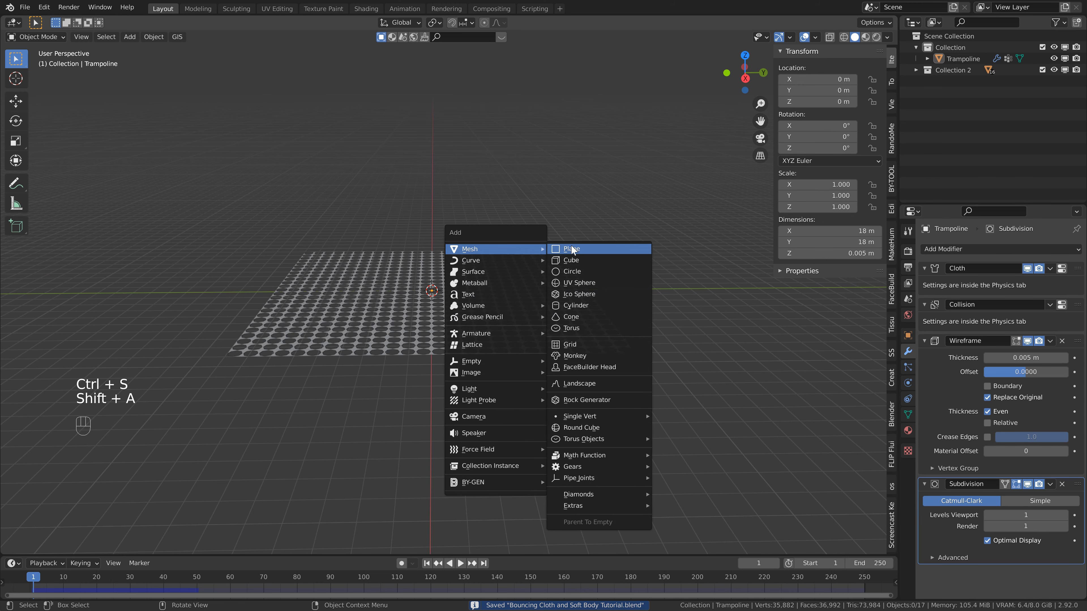
{"action": "left_click", "coordinate": [573, 259]}
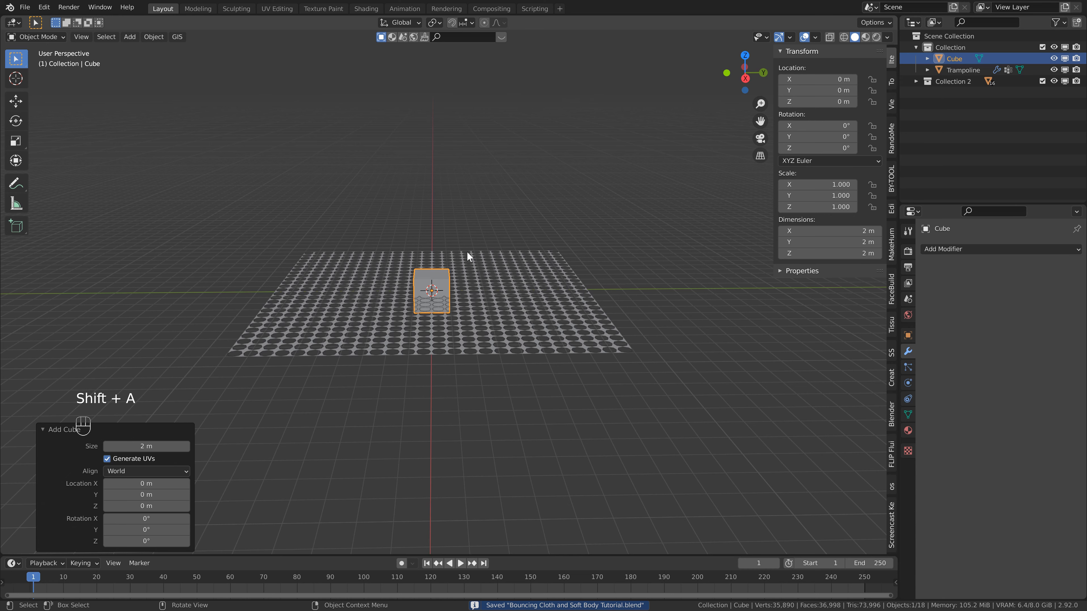
{"action": "key", "text": "s"}
{"action": "key", "text": "shift+z"}
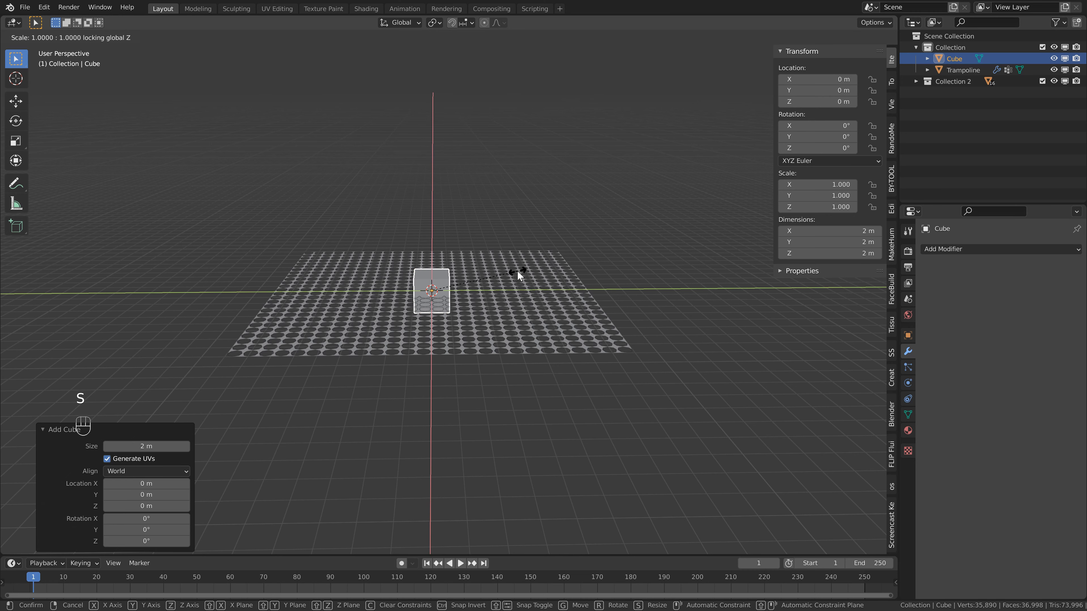
{"action": "key", "text": "9"}
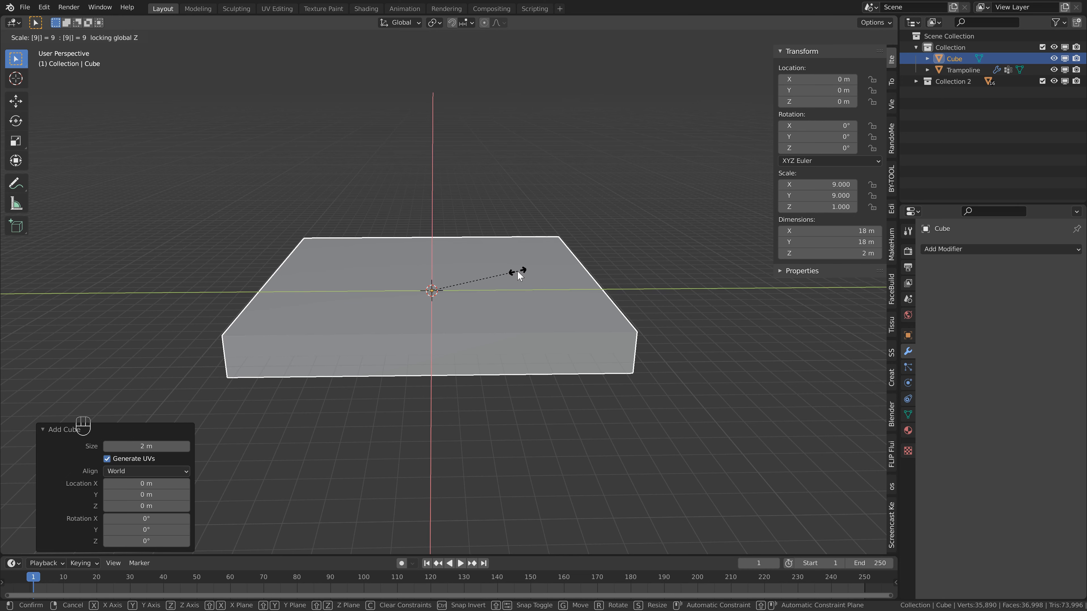
{"action": "left_click", "coordinate": [517, 270]}
Delete the cube's upper and lower faces so only its four side walls surround the trampoline.
{"action": "key", "text": "Tab"}
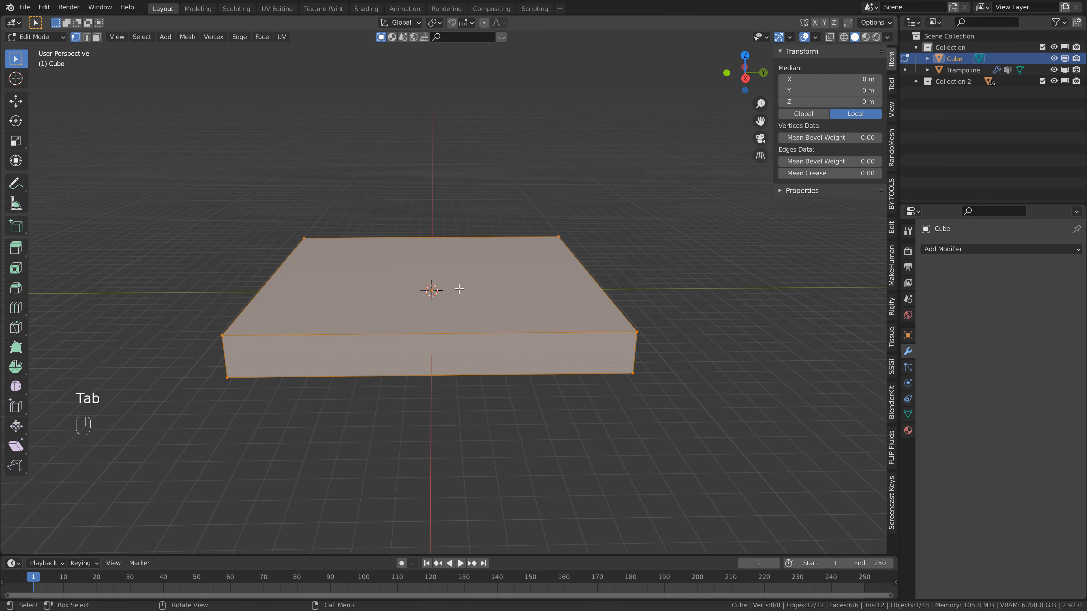
{"action": "key", "text": "3"}
{"action": "left_click", "coordinate": [491, 290]}
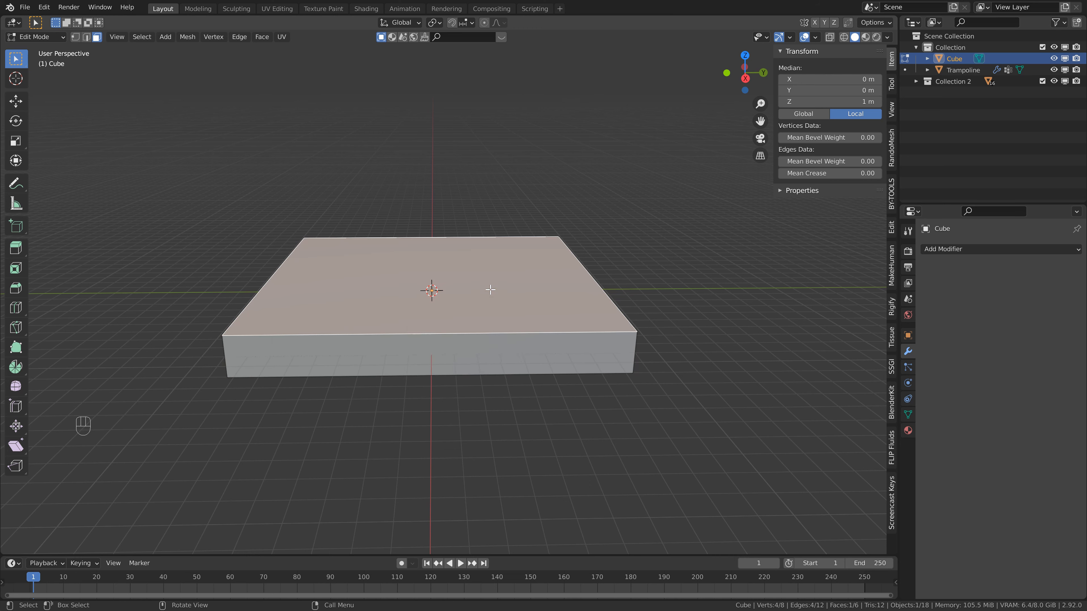
{"action": "key", "text": "Delete"}
{"action": "left_click", "coordinate": [479, 315]}
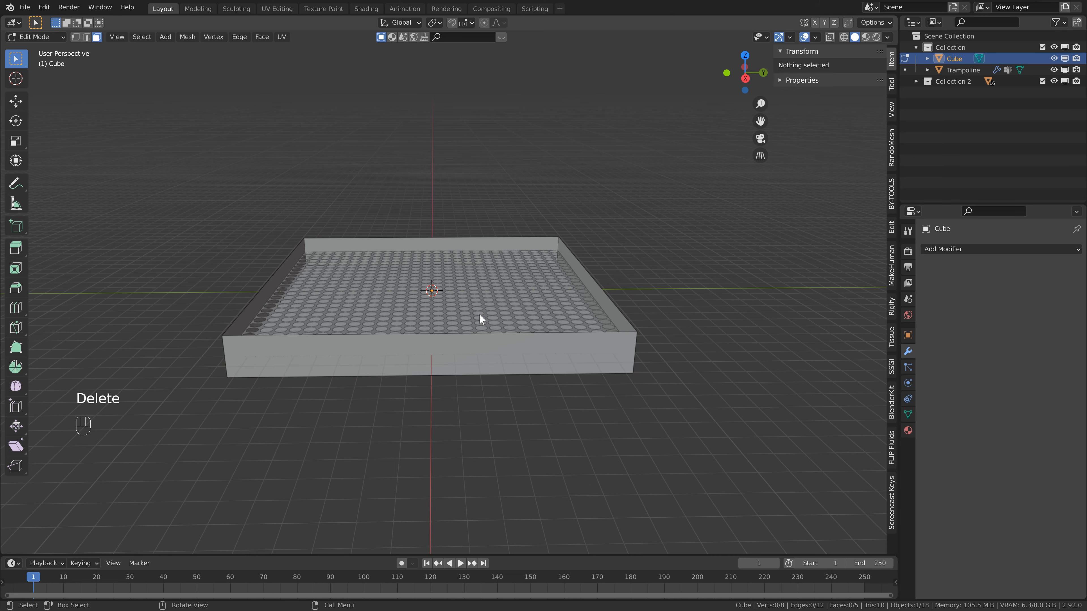
{"action": "mouse_move", "coordinate": [479, 314]}
{"action": "middle_mouse_down"}
{"action": "mouse_move", "coordinate": [476, 347]}
{"action": "mouse_move", "coordinate": [475, 311]}
{"action": "middle_mouse_up"}
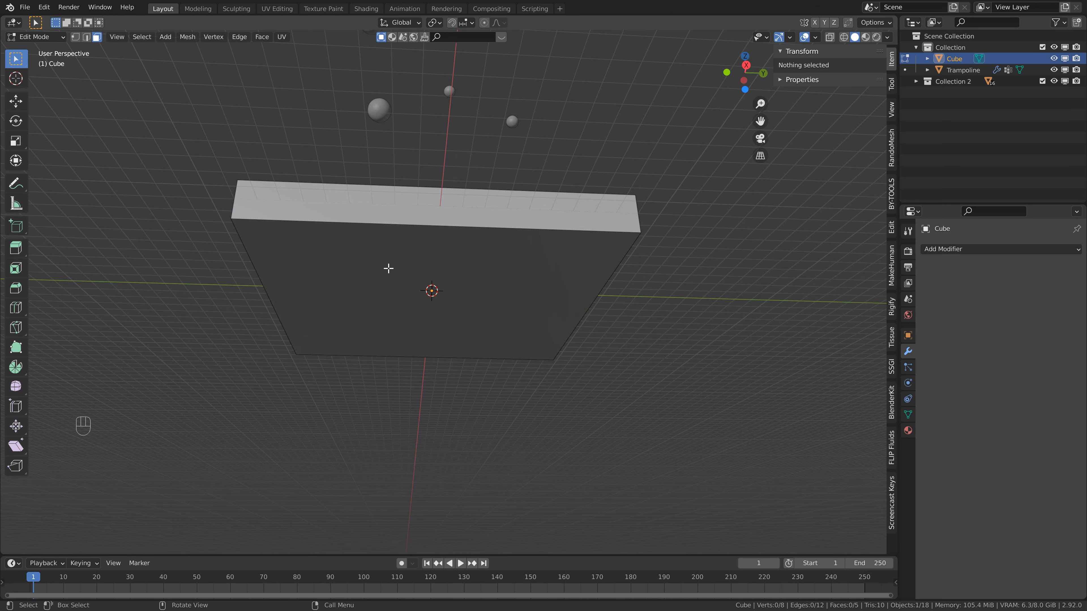
{"action": "left_click", "coordinate": [404, 274]}
{"action": "key", "text": "Delete"}
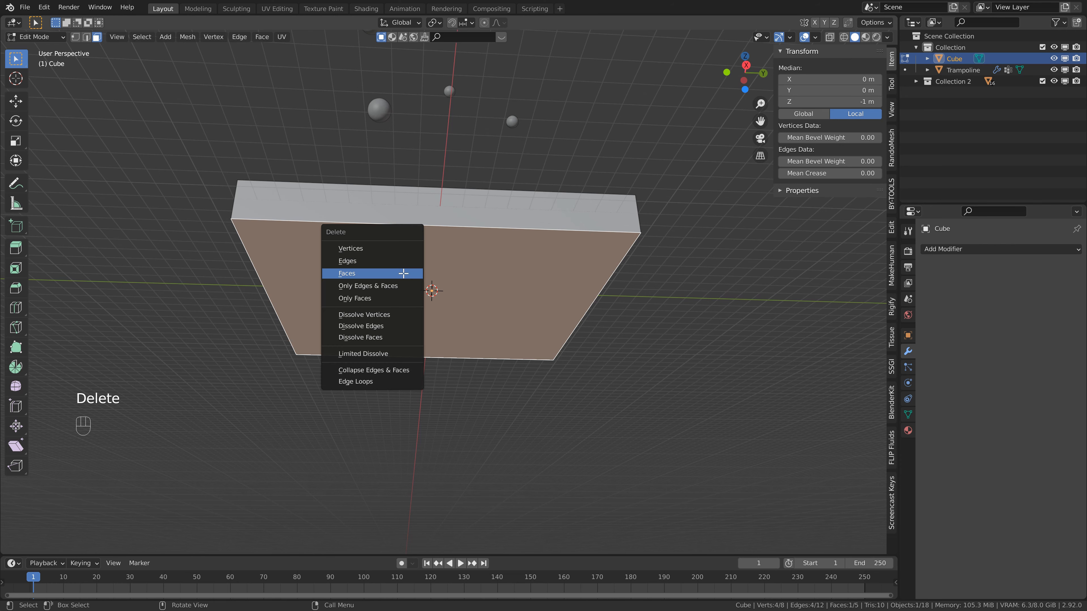
{"action": "left_click", "coordinate": [404, 273]}
{"action": "middle_click_drag", "start_coordinate": [455, 247], "coordinate": [454, 310]}
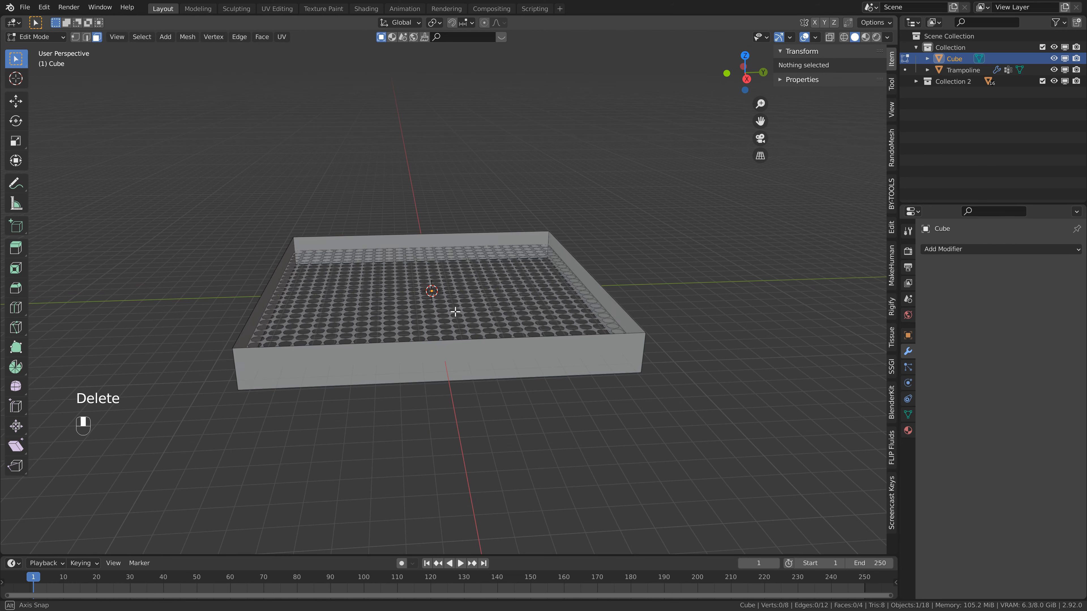
{"action": "key", "text": "Tab"}
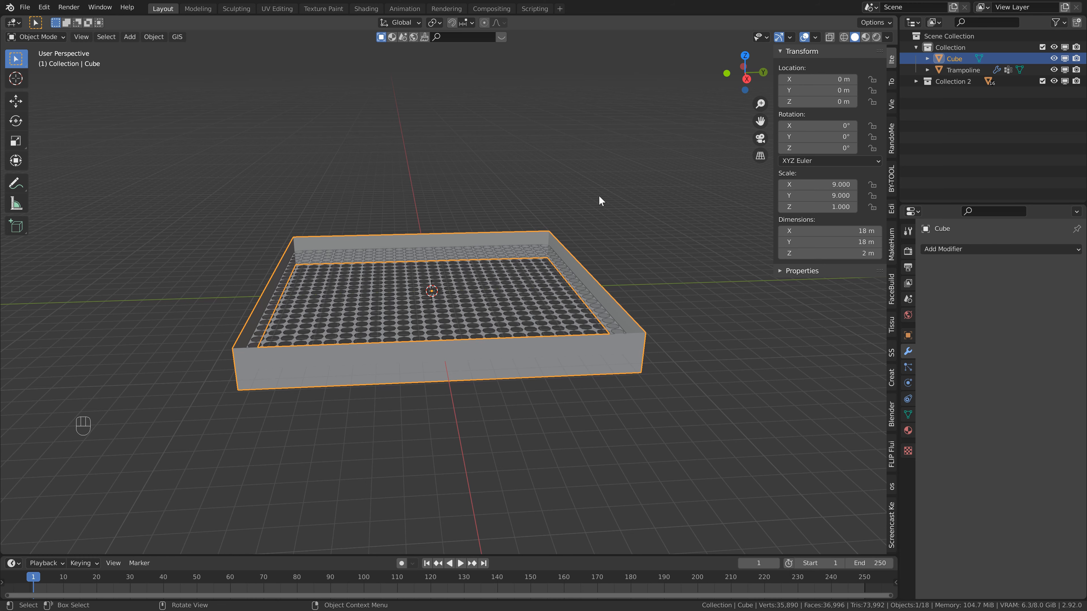
Scale the frame around the trampoline by 0.2 along Z.
{"action": "key", "text": "s"}
{"action": "key", "text": "z"}
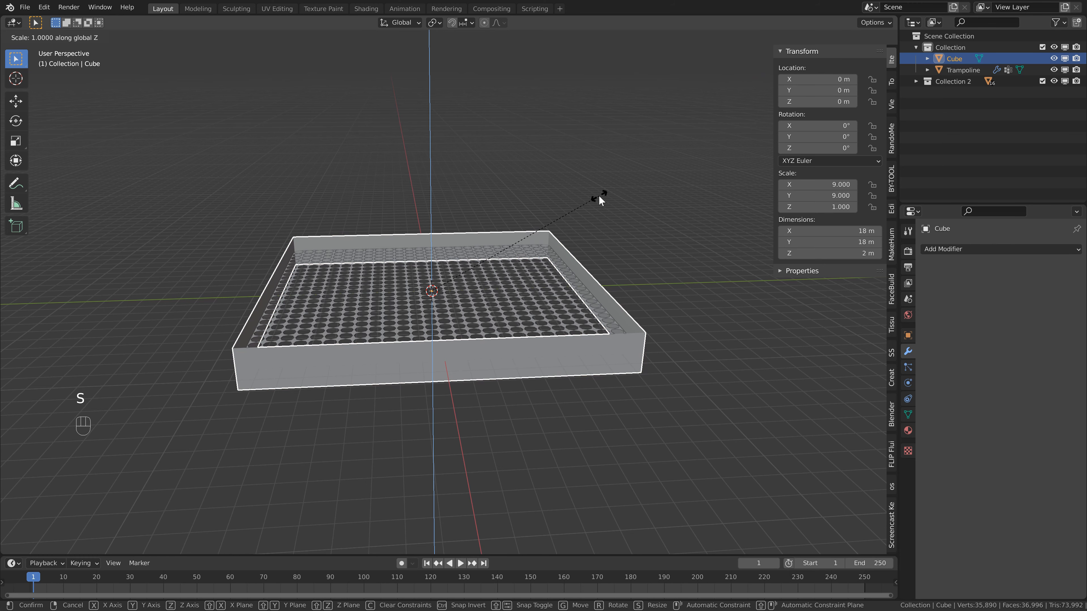
{"action": "key", "text": "period"}
{"action": "key", "text": "2"}
{"action": "key", "text": "Return"}
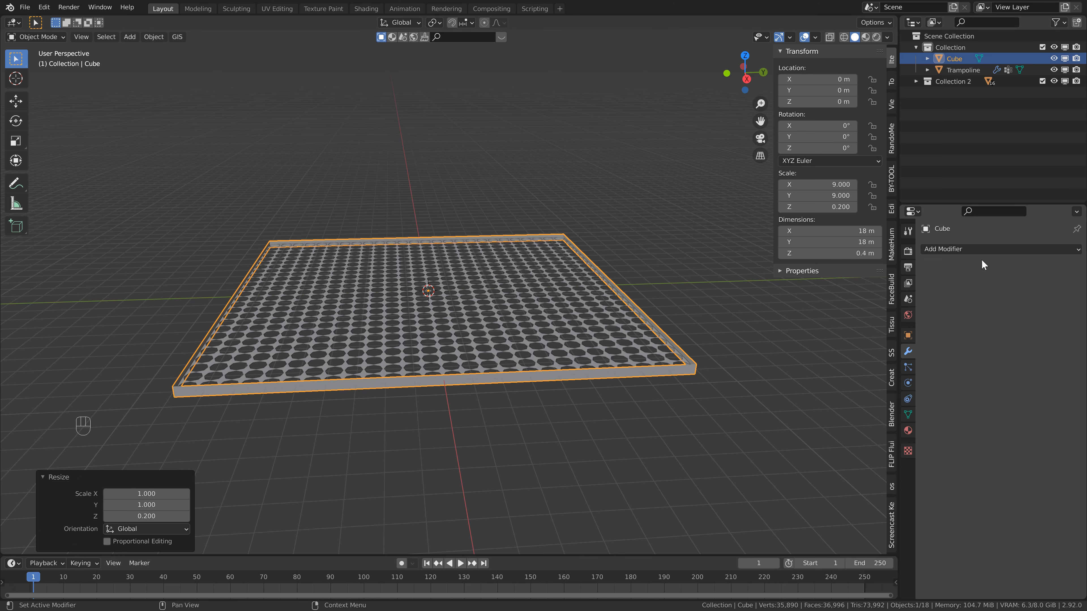
Add a Solidify modifier with a thickness of 0.5 m to the frame and apply the frame's scale.
{"action": "left_click", "coordinate": [992, 249]}
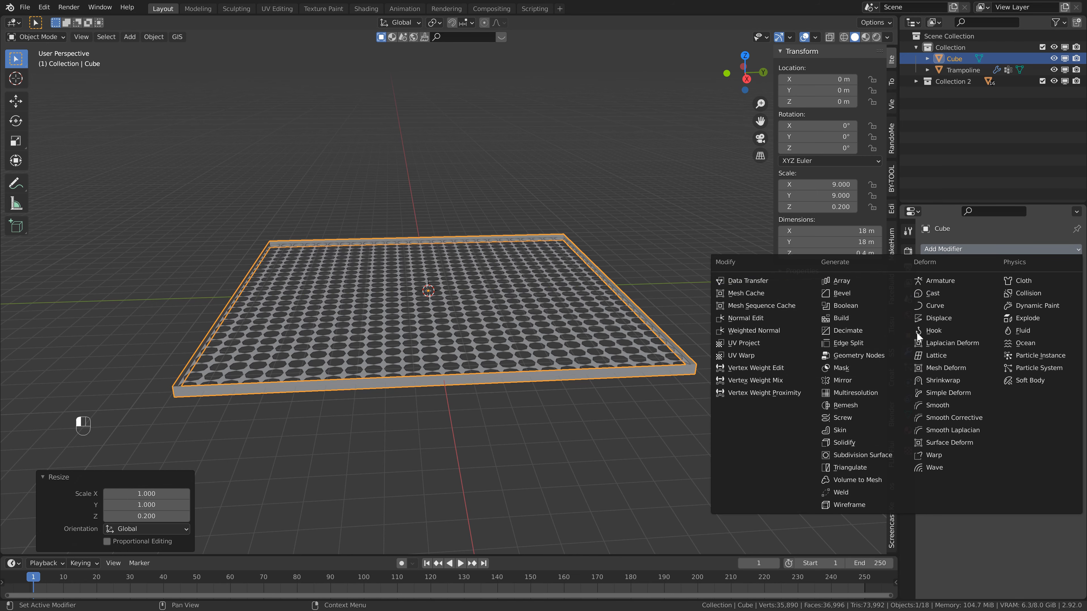
{"action": "left_click", "coordinate": [836, 442]}
{"action": "left_click", "coordinate": [1044, 300]}
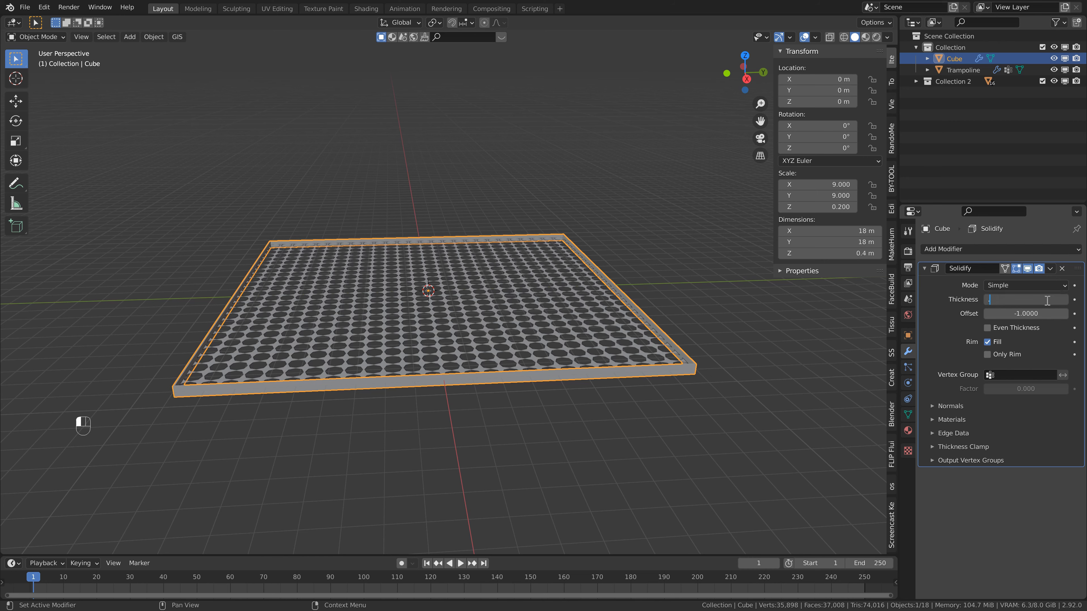
{"action": "type", "text": "0.5"}
{"action": "key", "text": "Return"}
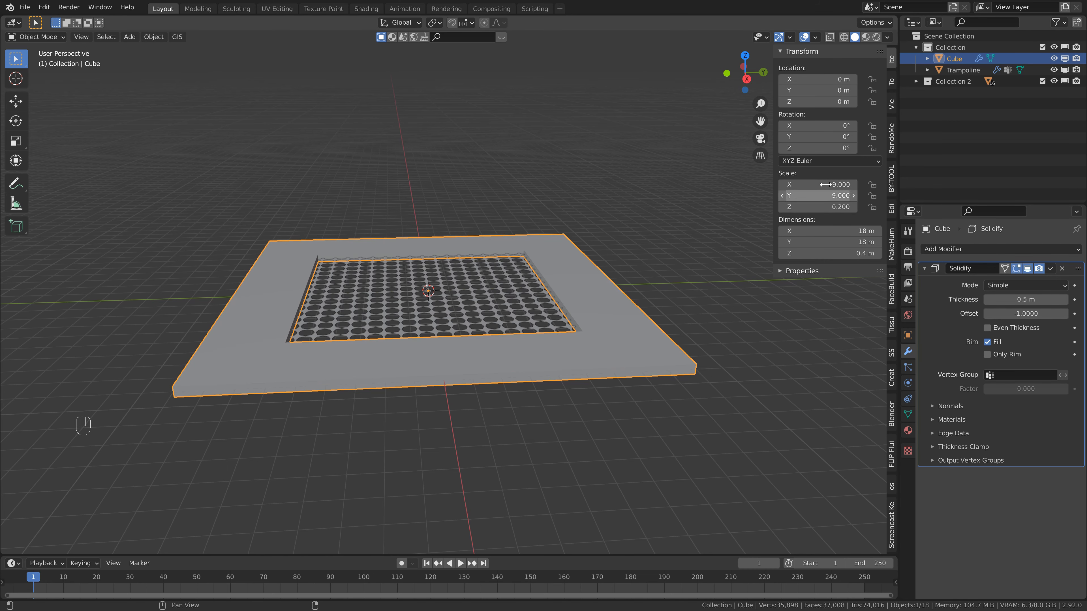
{"action": "key", "text": "ctrl+a"}
{"action": "left_click", "coordinate": [598, 334]}
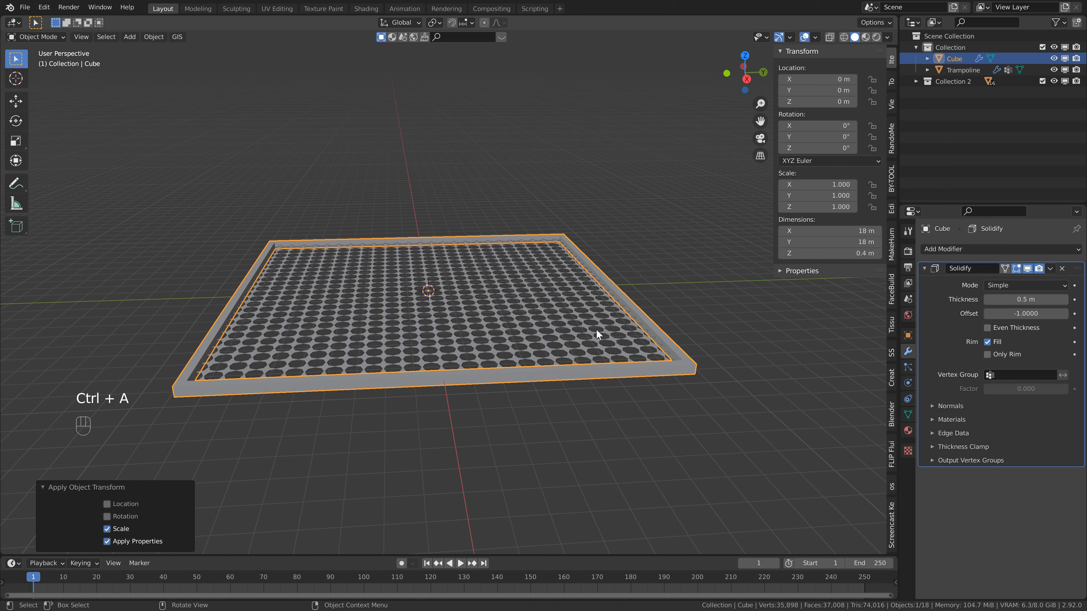
Scale the frame by 1.05 in X and Y only, keeping its height, to widen it around the trampoline.
{"action": "key", "text": "KP_7"}
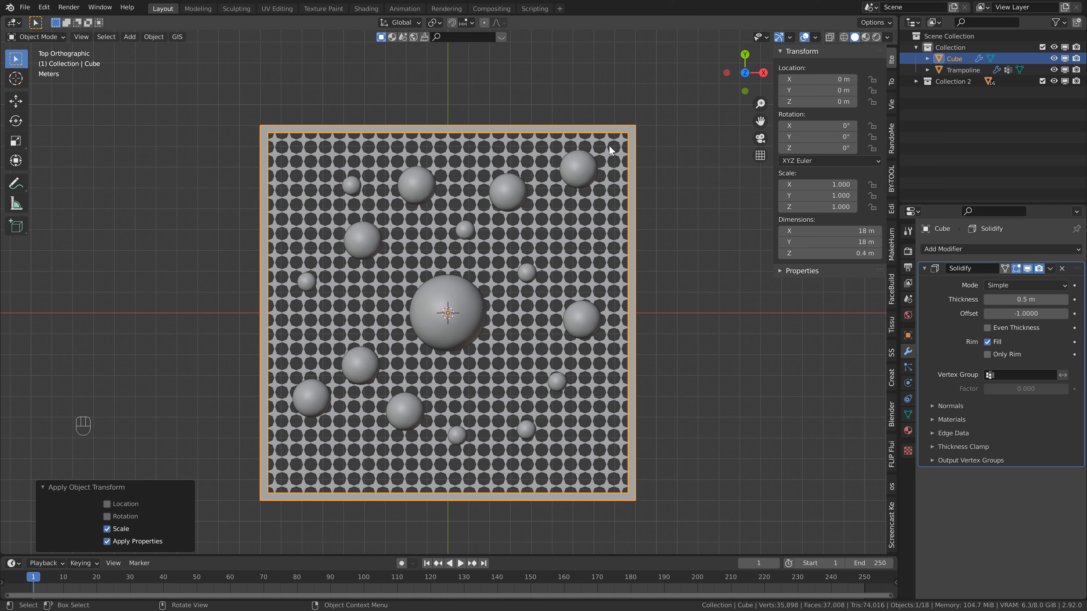
{"action": "key", "text": "s"}
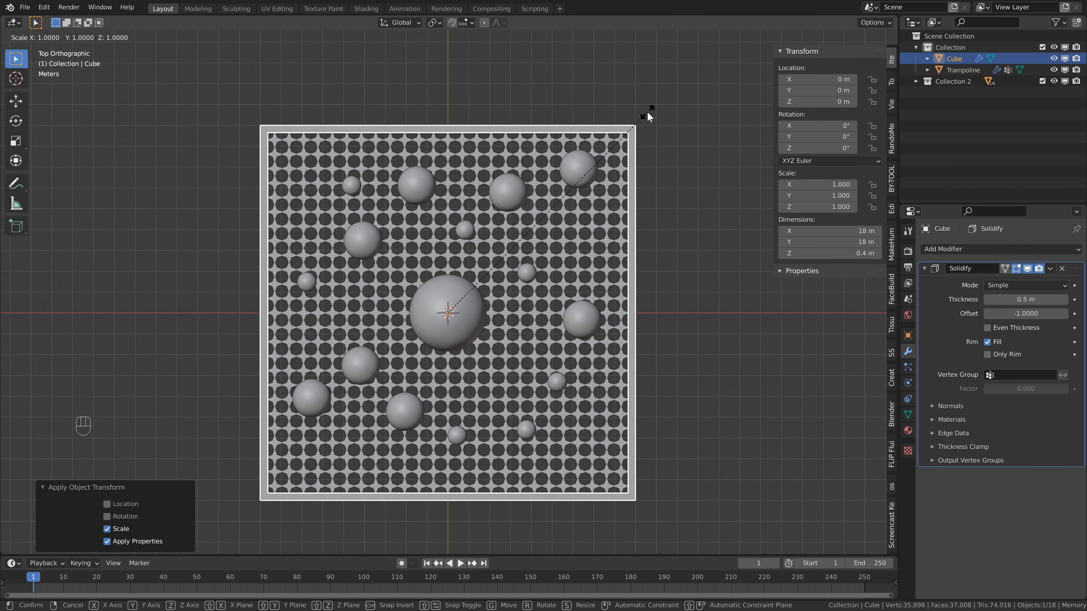
{"action": "key", "text": "shift"}
{"action": "key", "text": "shift+z"}
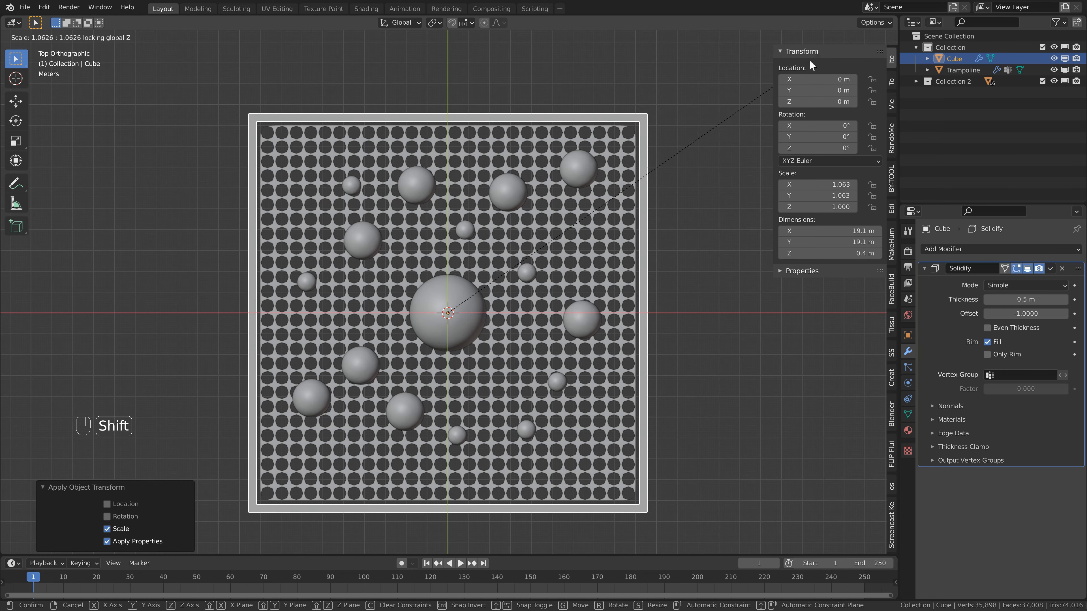
{"action": "left_click", "coordinate": [792, 65]}
{"action": "middle_click_drag", "start_coordinate": [578, 272], "coordinate": [451, 174]}
Apply the frame's Solidify modifier so its thickness becomes real geometry.
{"action": "key", "text": "Tab"}
{"action": "key", "text": "Tab"}
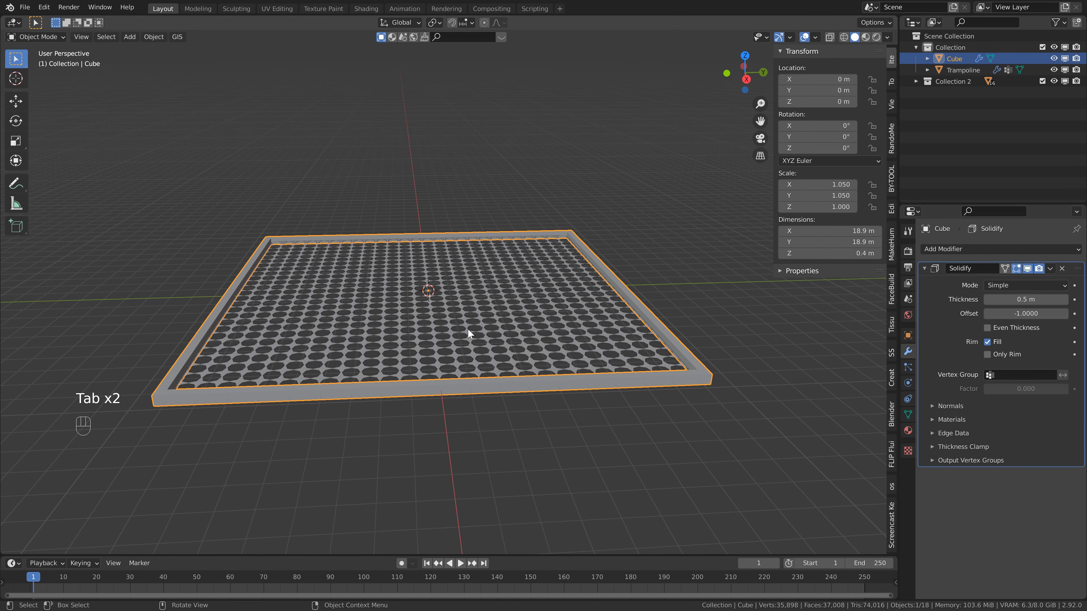
{"action": "key", "text": "Tab"}
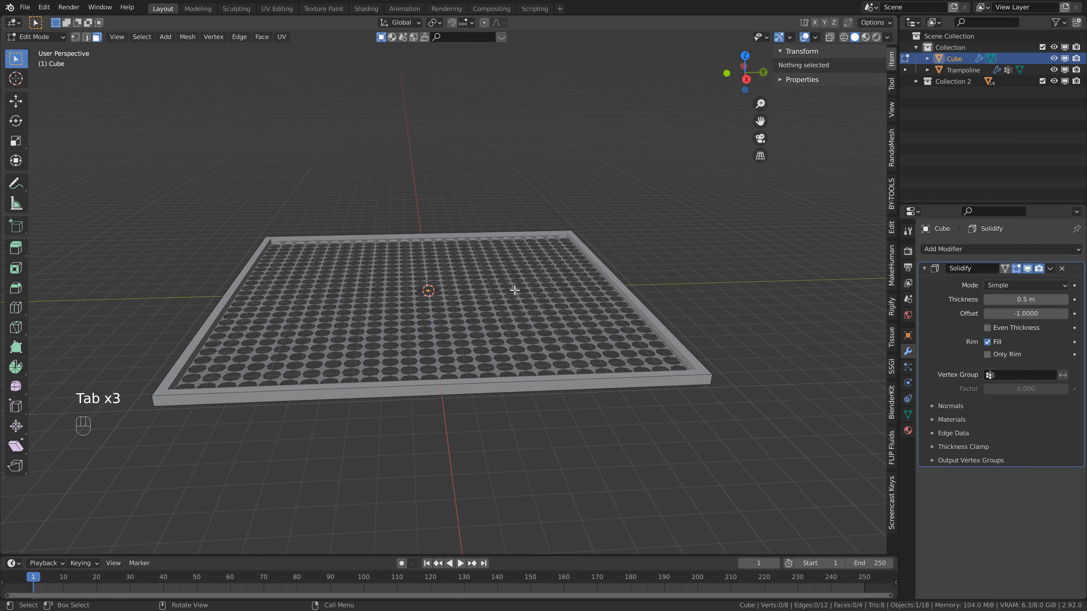
{"action": "key", "text": "a"}
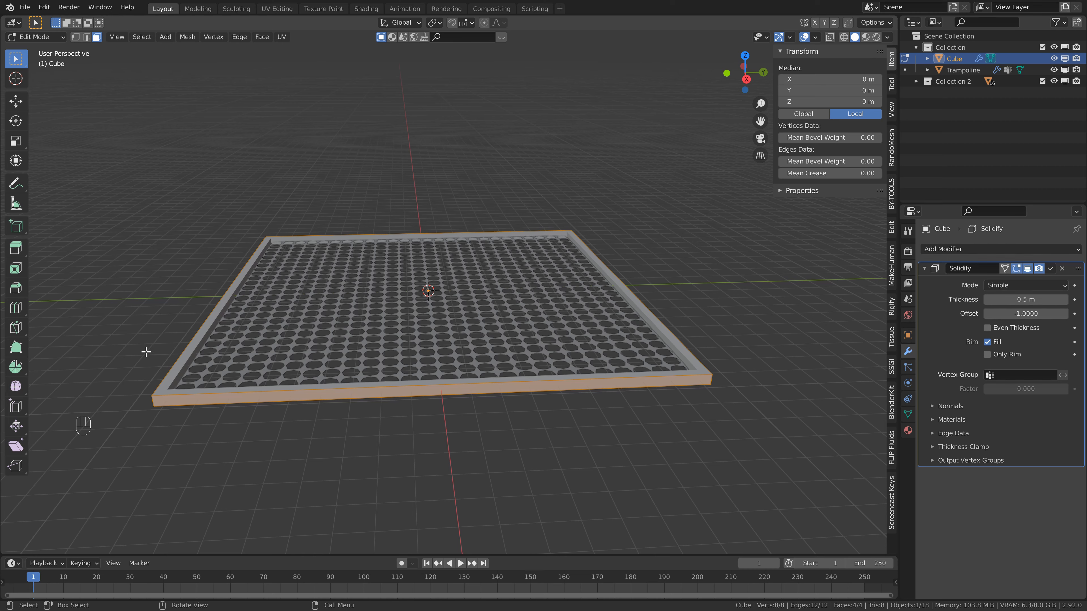
{"action": "key", "text": "Tab"}
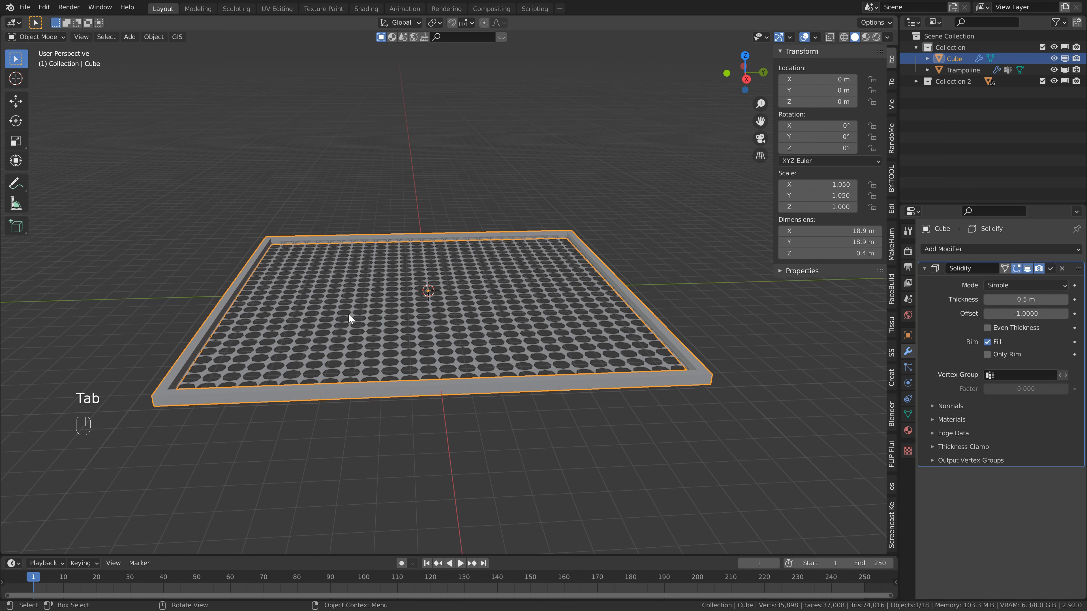
{"action": "left_click", "coordinate": [1050, 269]}
{"action": "left_click", "coordinate": [1014, 281]}
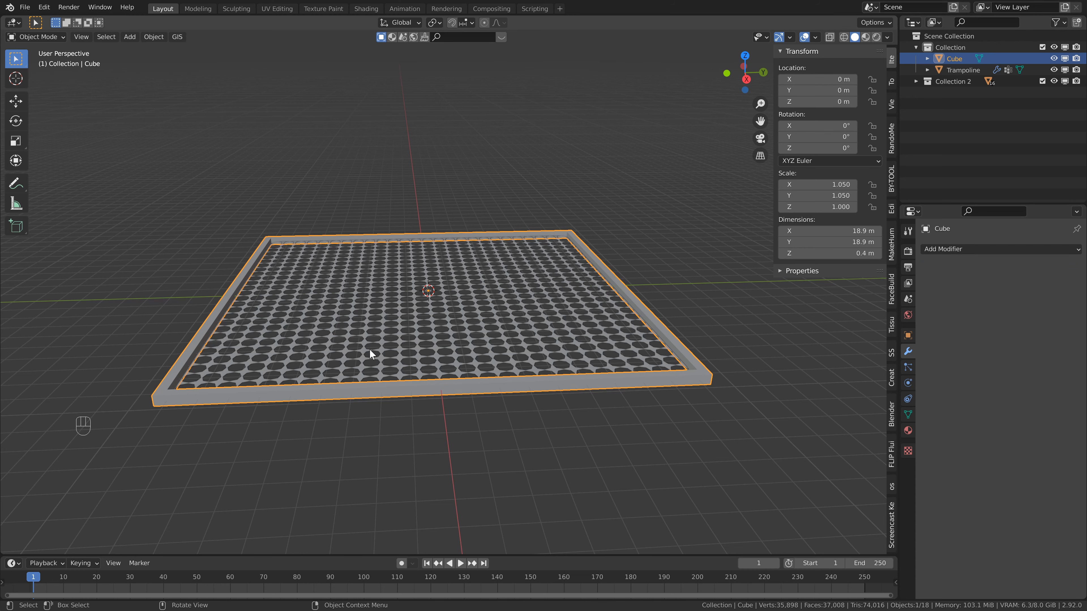
Bevel all edges of the frame by about 0.095 m with 2 segments.
{"action": "key", "text": "Tab"}
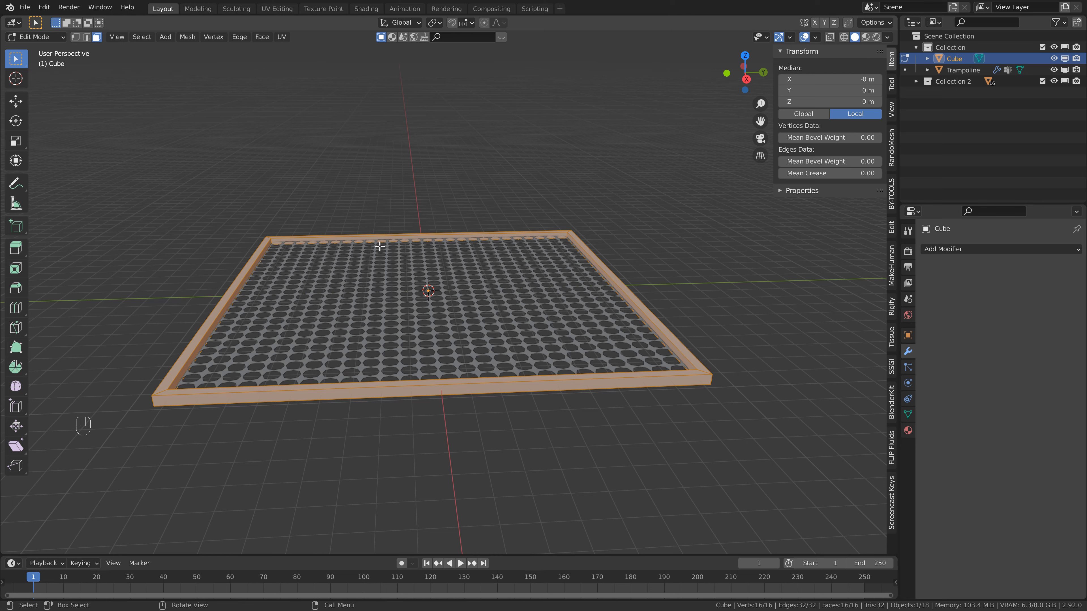
{"action": "key", "text": "ctrl"}
{"action": "key", "text": "ctrl+b"}
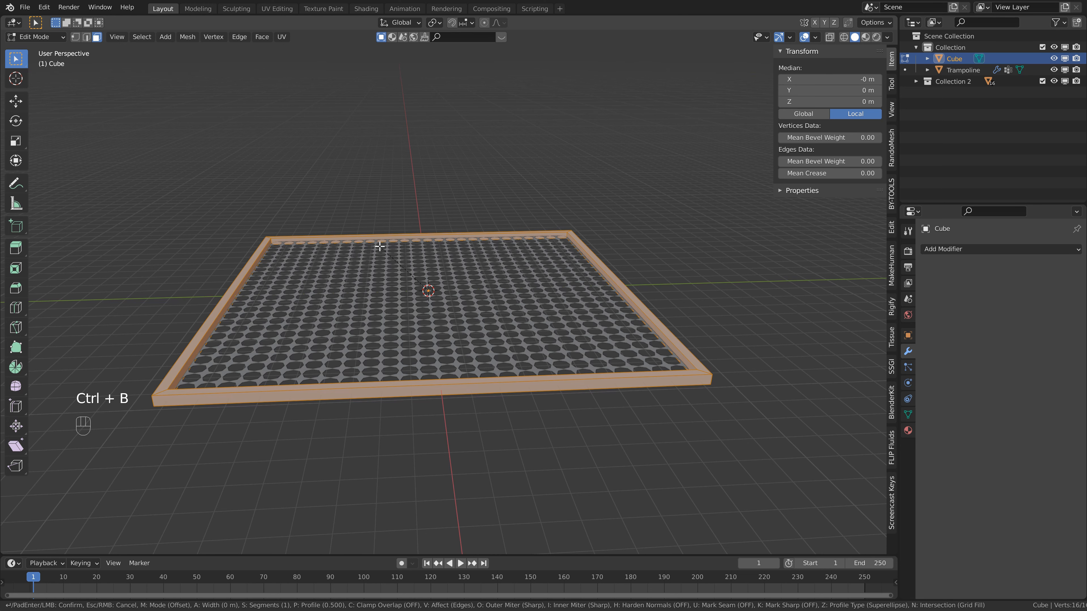
{"action": "key", "text": "shift"}
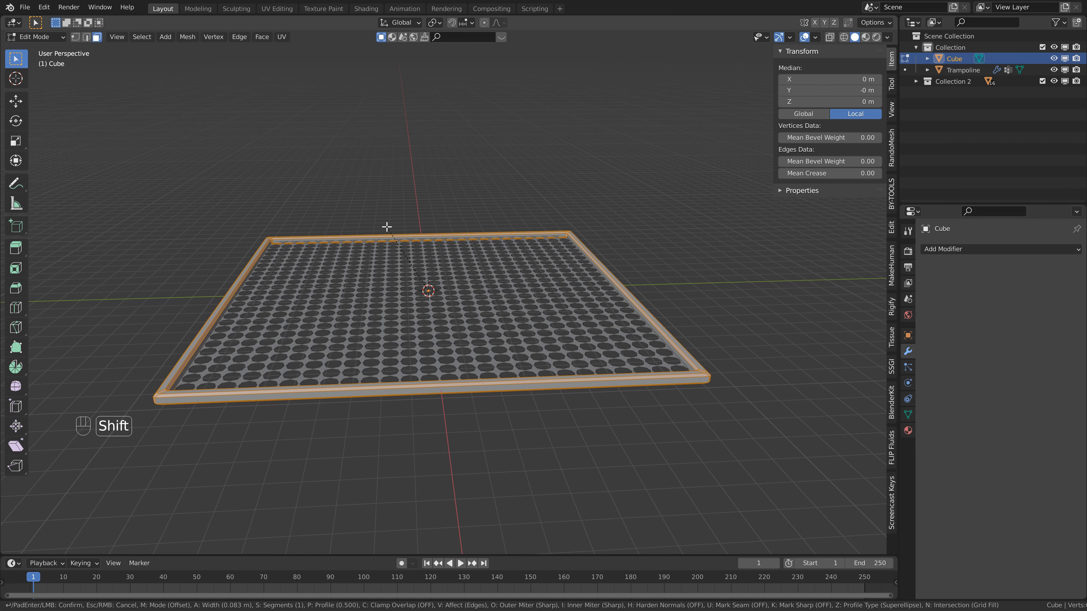
{"action": "scroll", "coordinate": [386, 226], "scroll_direction": "up", "scroll_amount": 1}
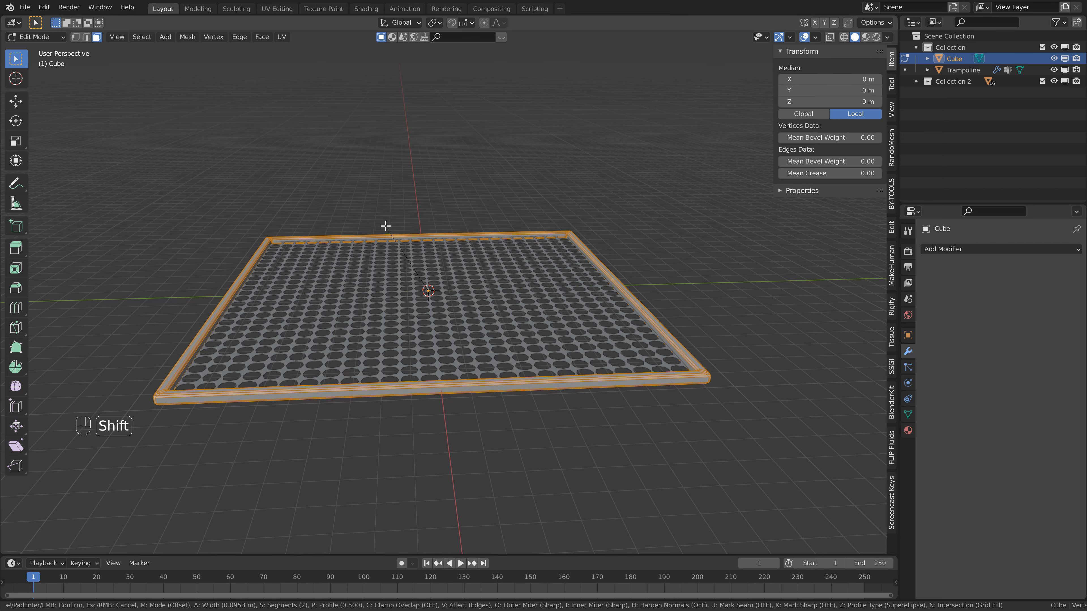
{"action": "left_click", "coordinate": [386, 225]}
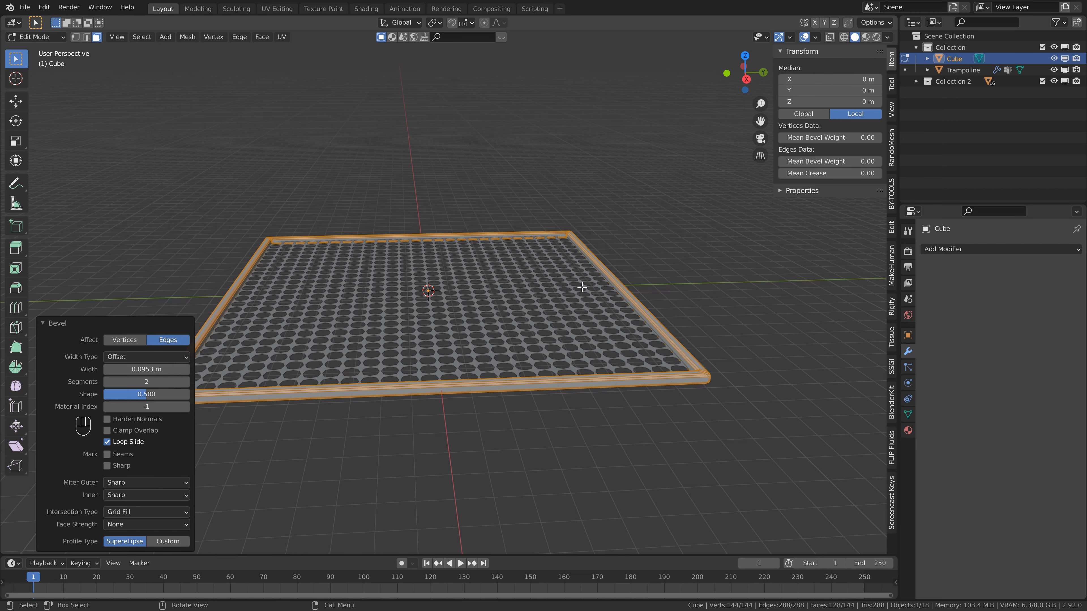
{"action": "key", "text": "Tab"}
Shade the frame smooth and add a Subdivision Surface modifier with viewport level 2.
{"action": "right_click", "coordinate": [637, 375]}
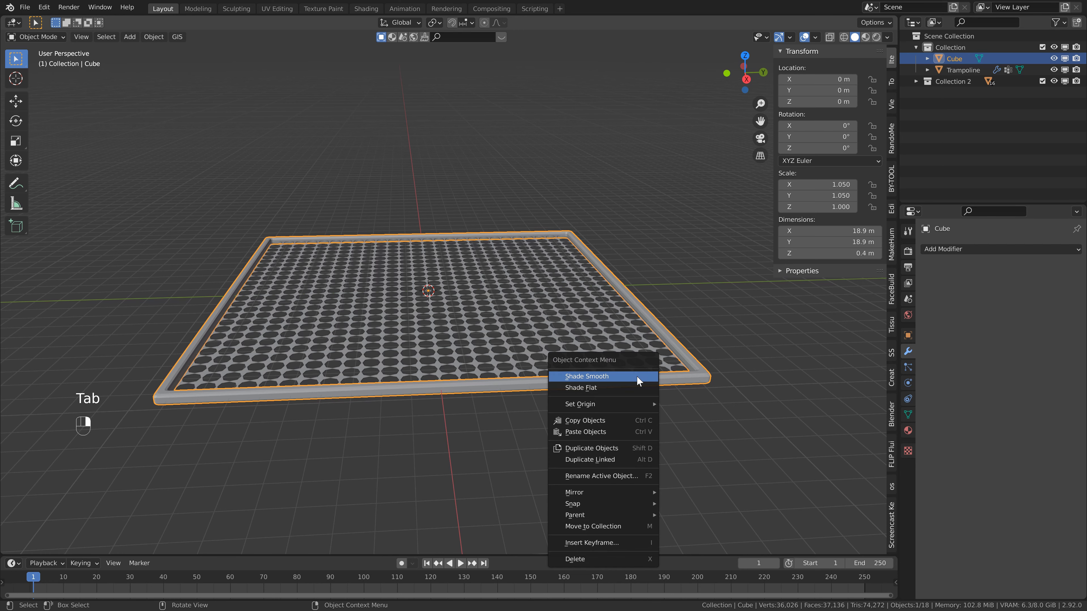
{"action": "left_click", "coordinate": [637, 376]}
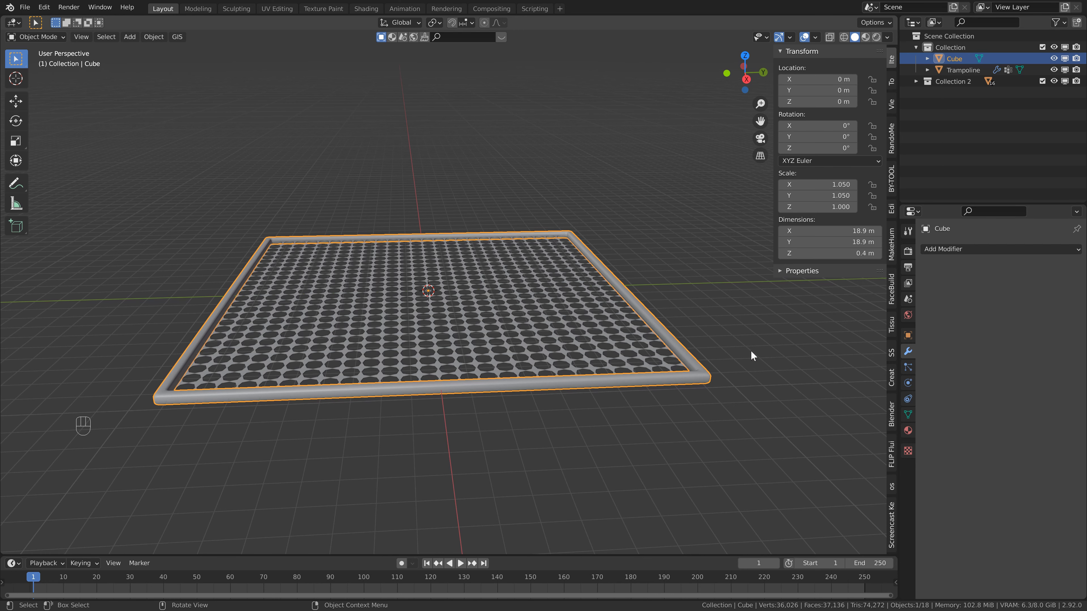
{"action": "left_click", "coordinate": [972, 250]}
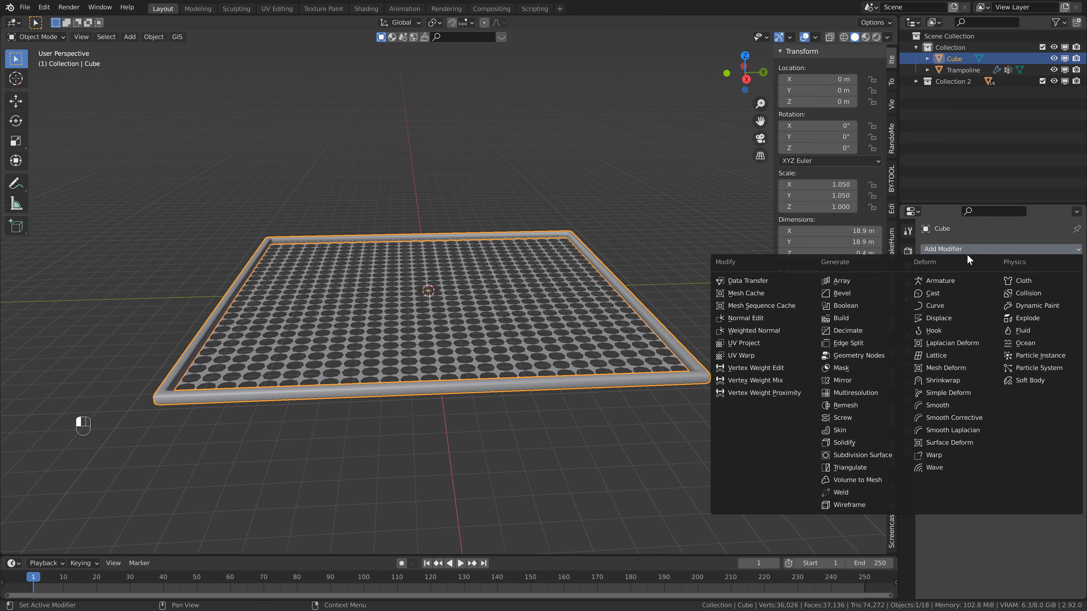
{"action": "left_click", "coordinate": [871, 456]}
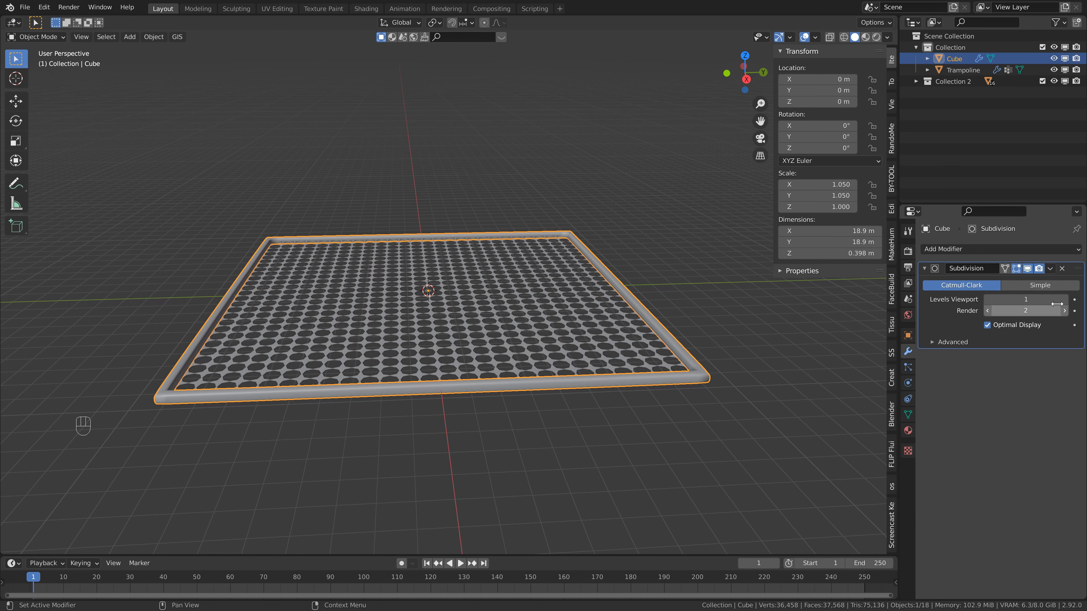
{"action": "left_click", "coordinate": [1065, 299]}
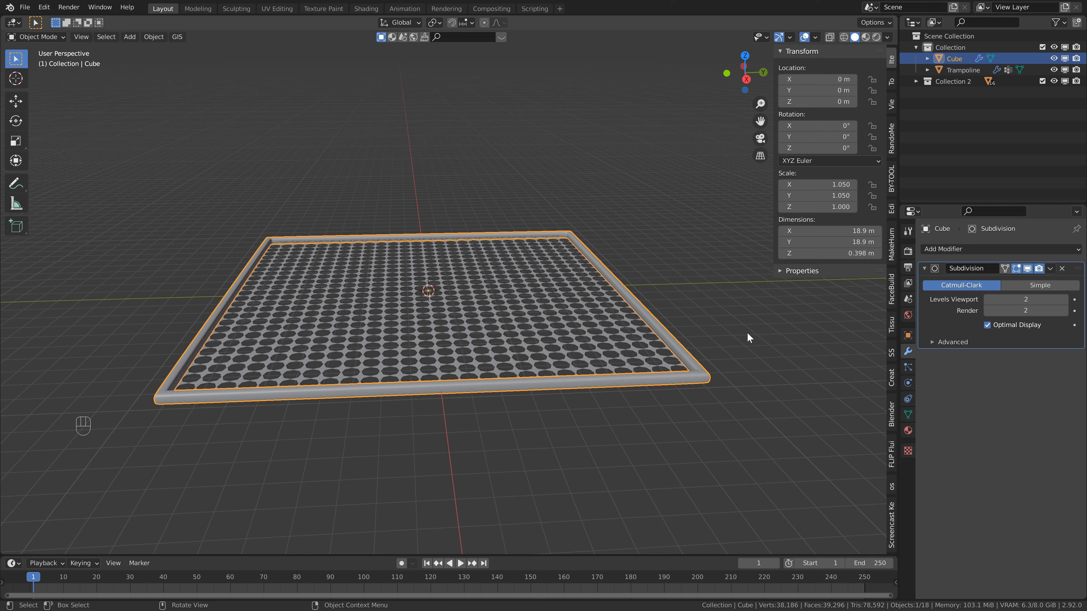
Enable Collision physics on the frame and set its Softbody & Cloth damping and friction to 0.
{"action": "left_click", "coordinate": [908, 382]}
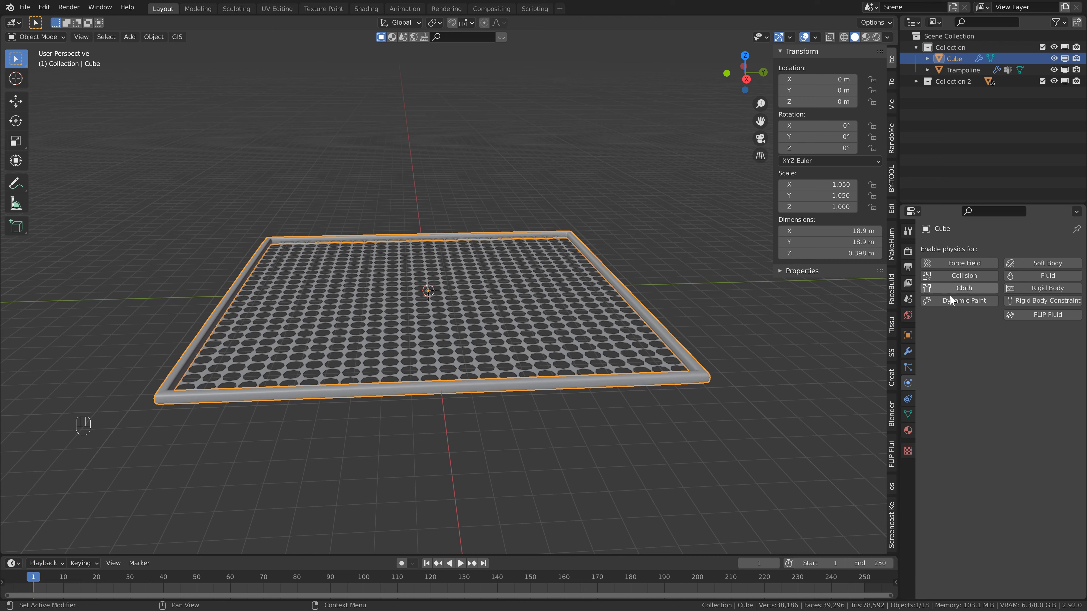
{"action": "left_click", "coordinate": [955, 278]}
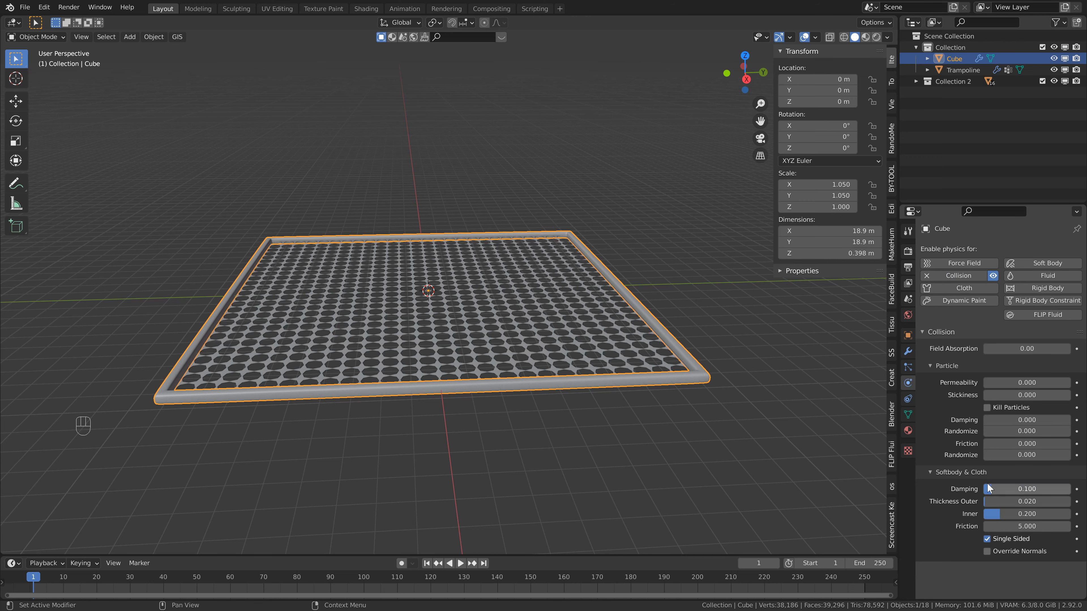
{"action": "left_click", "coordinate": [1000, 489]}
{"action": "type", "text": "0"}
{"action": "key", "text": "Return"}
{"action": "left_click", "coordinate": [1024, 526]}
{"action": "type", "text": "0"}
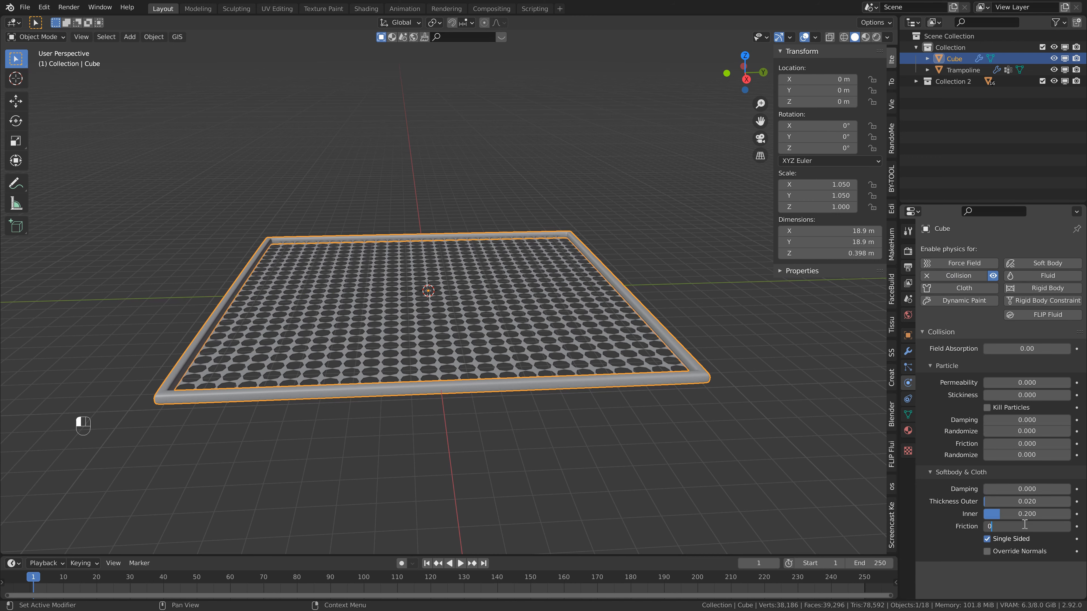
{"action": "key", "text": "Return"}
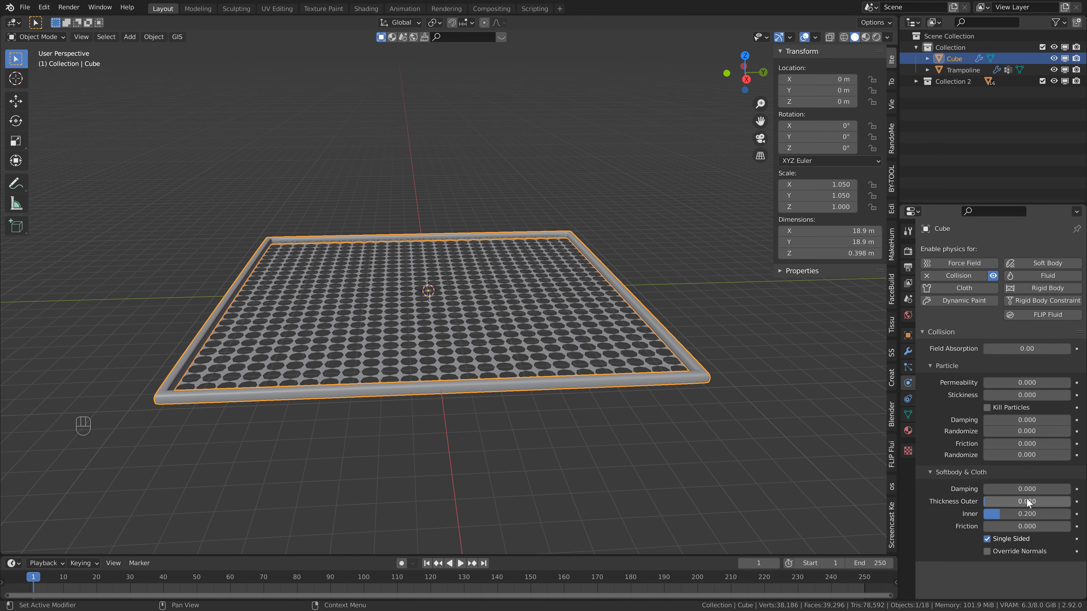
Set the outer thickness of the frame's Softbody & Cloth collision to 0.2.
{"action": "left_click", "coordinate": [1026, 498]}
{"action": "type", "text": "0.1"}
{"action": "key", "text": "Return"}
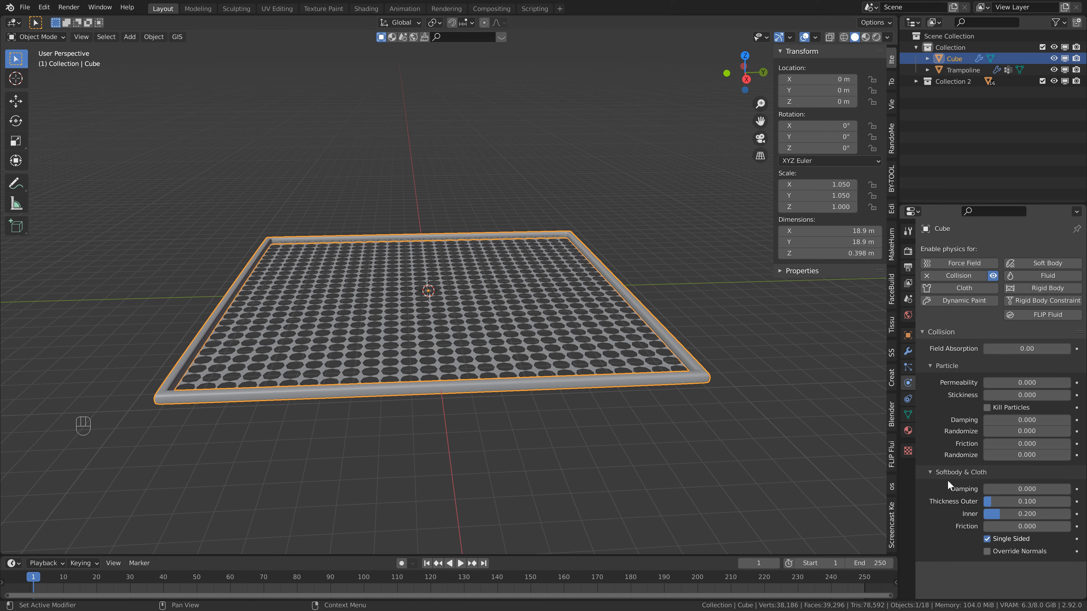
{"action": "left_click", "coordinate": [1025, 500]}
{"action": "type", "text": "0.2"}
{"action": "key", "text": "Return"}
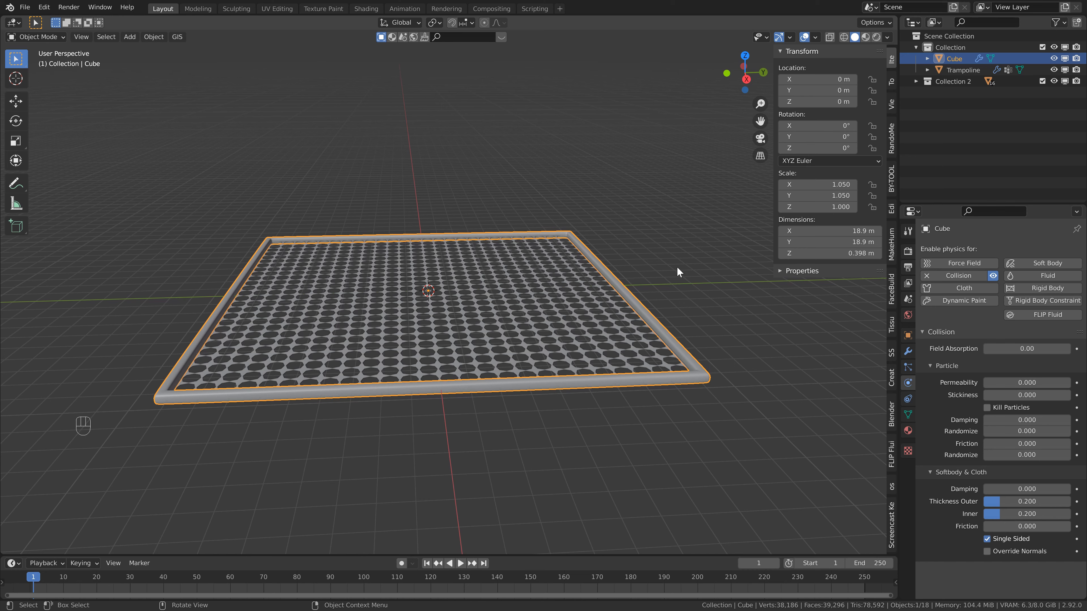
Try scaling the frame by 0.966 in X and Y, play the simulation briefly, and undo the scaling.
{"action": "key", "text": "s"}
{"action": "key", "text": "space"}
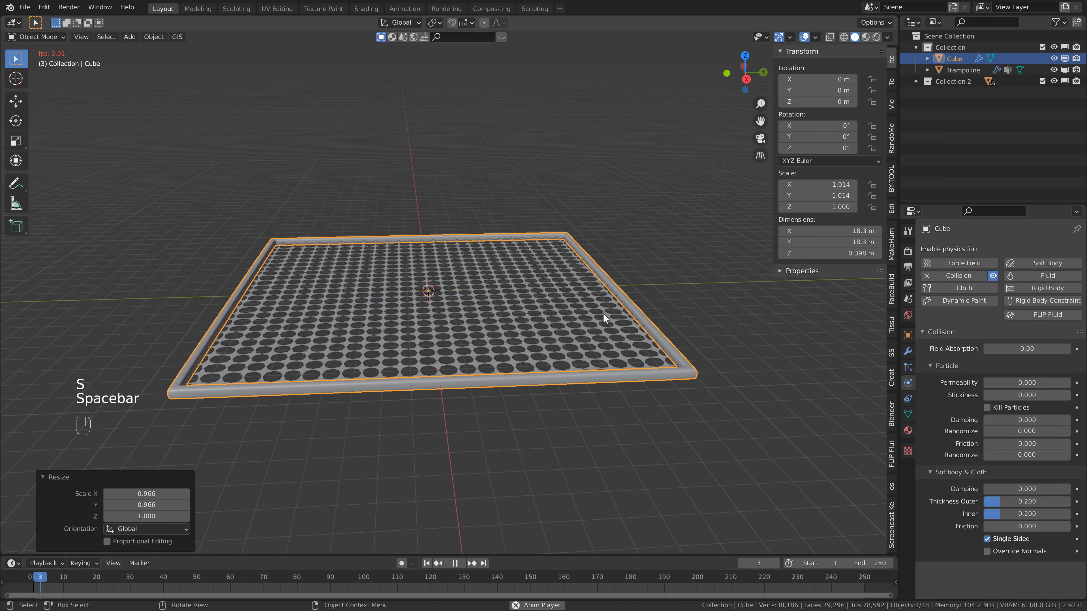
{"action": "key", "text": "space"}
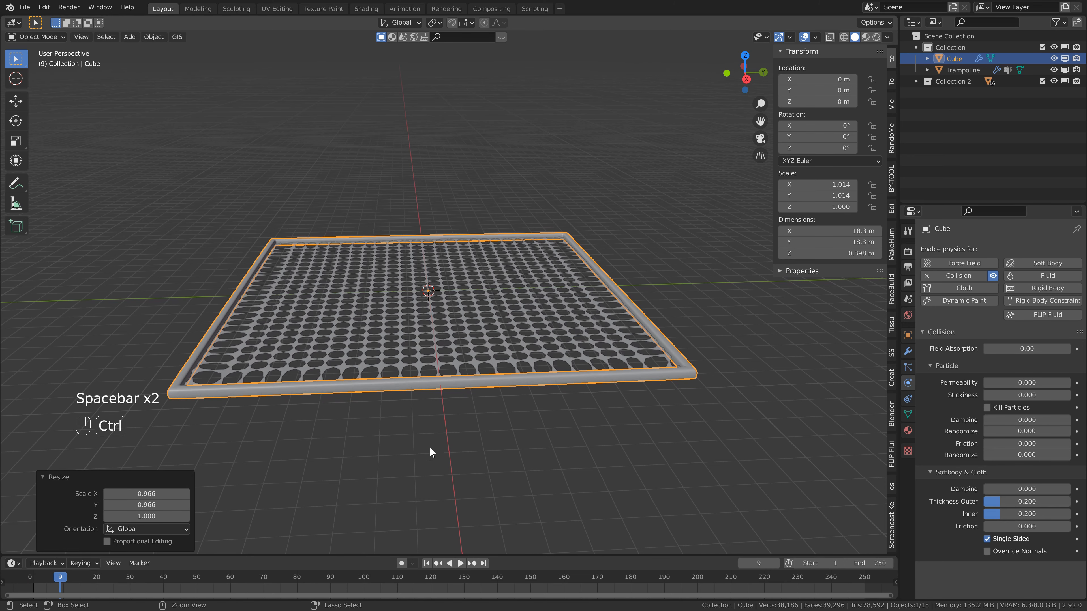
{"action": "key", "text": "ctrl+z"}
Save the file and reorder the frame's modifiers so Collision sits above Subdivision.
{"action": "key", "text": "ctrl+s"}
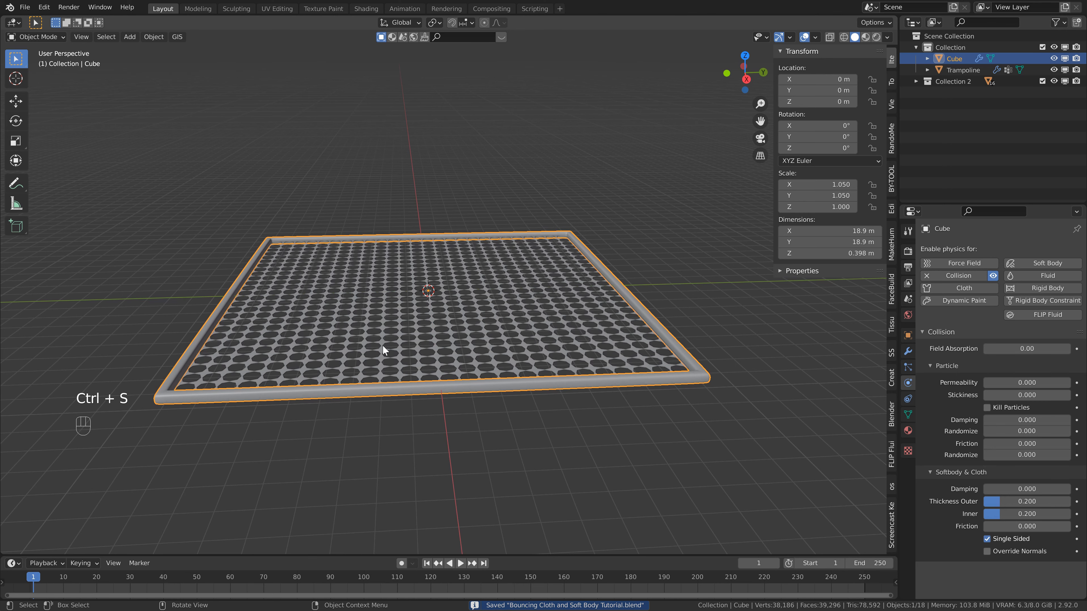
{"action": "key", "text": "KP_7"}
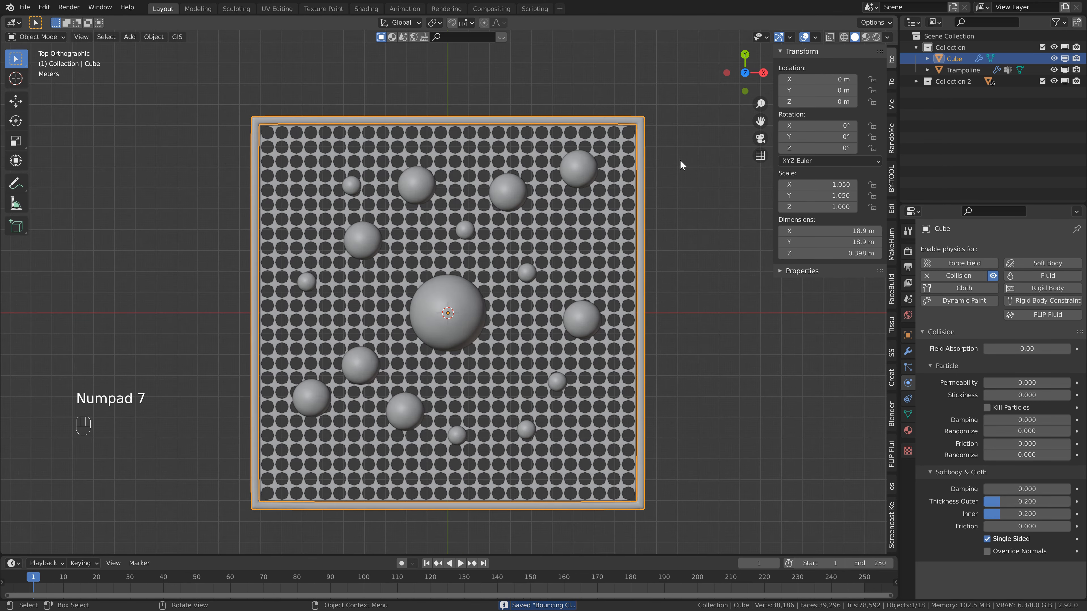
{"action": "middle_click_drag", "start_coordinate": [525, 278], "coordinate": [624, 257]}
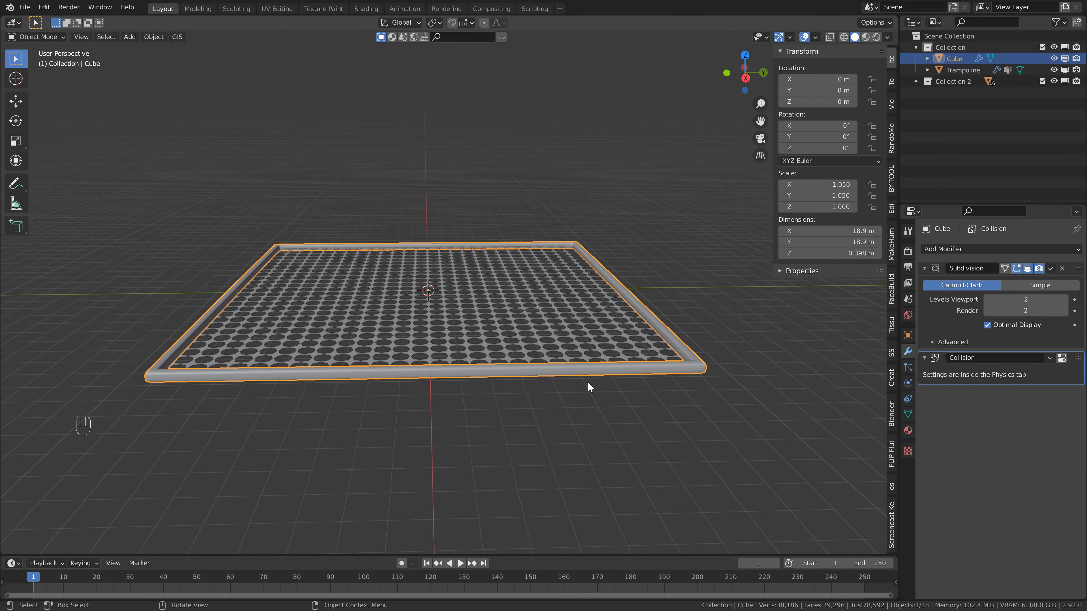
{"action": "left_click_drag", "start_coordinate": [1078, 359], "coordinate": [1070, 262]}
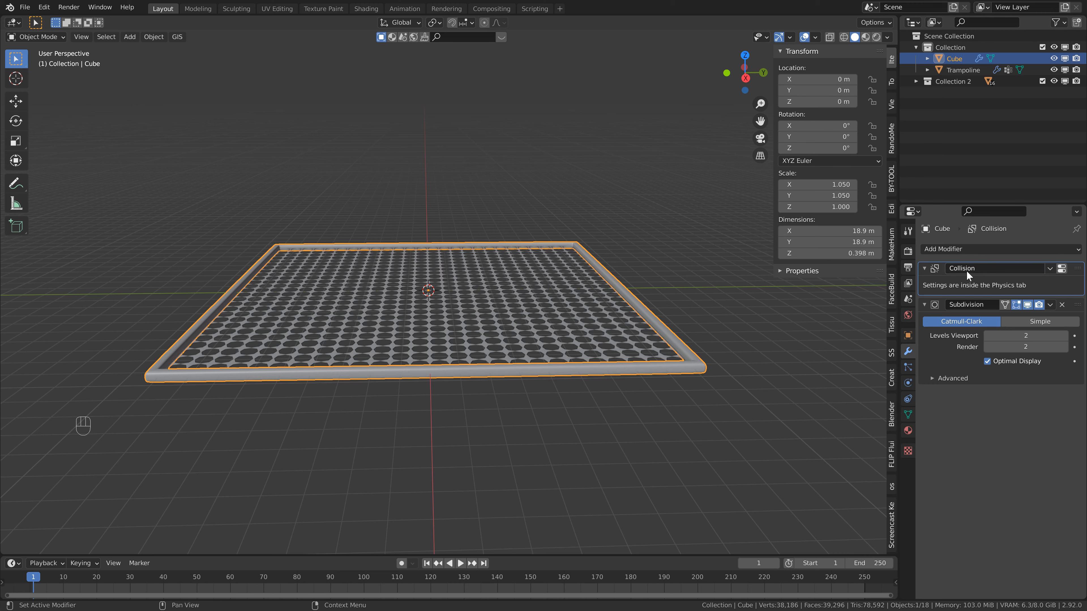
Select all objects, including the frame, trampoline and balls, and move them 2 m up along Z.
{"action": "scroll", "coordinate": [457, 326], "scroll_direction": "down", "scroll_amount": 3}
{"action": "scroll", "coordinate": [426, 308], "scroll_direction": "down", "scroll_amount": 6}
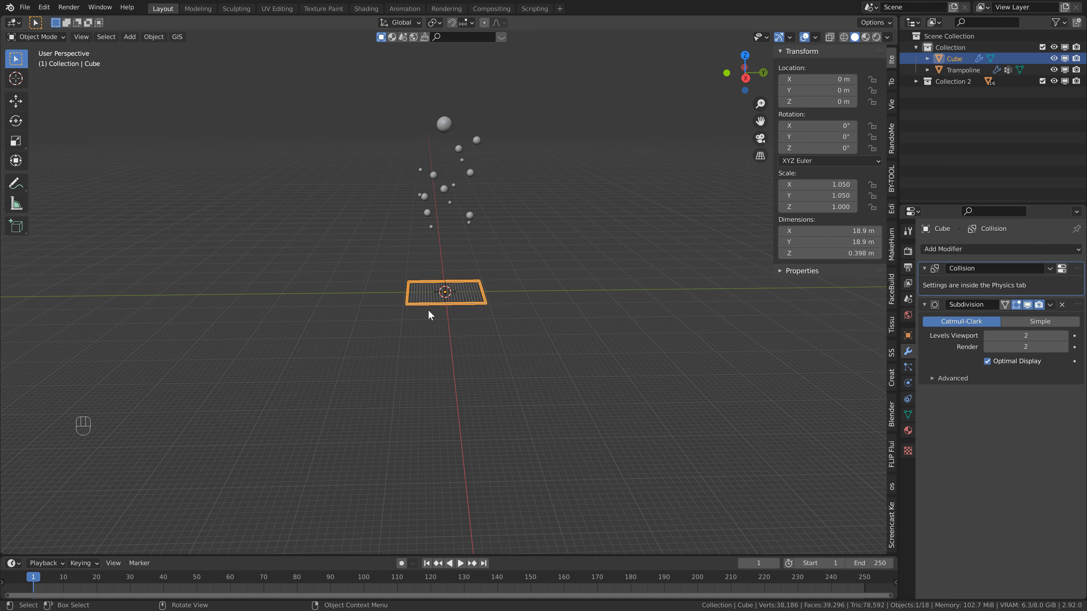
{"action": "key", "text": "a"}
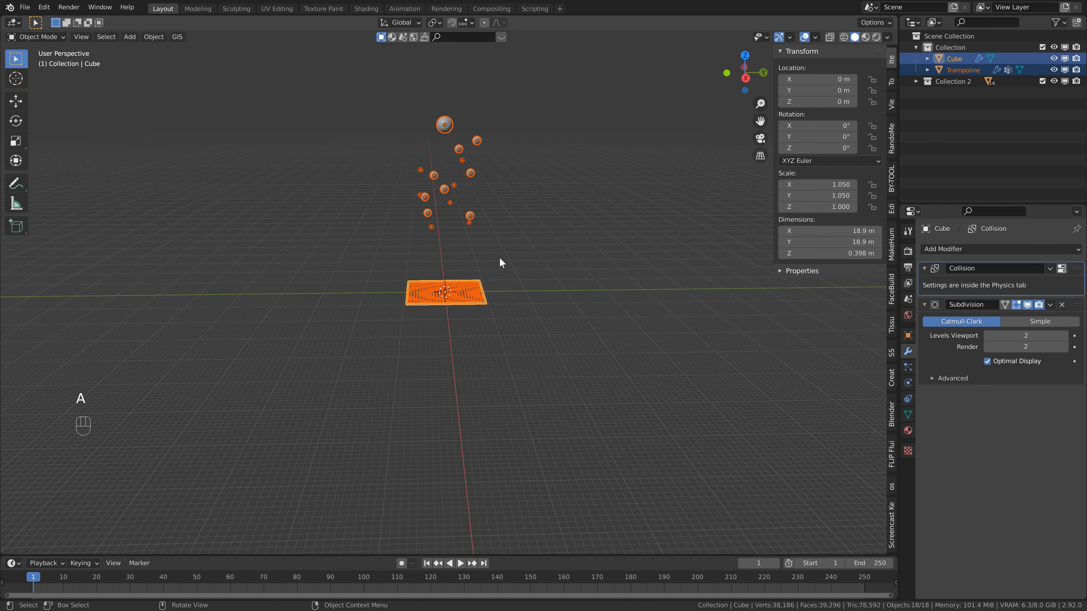
{"action": "scroll", "coordinate": [499, 257], "scroll_direction": "up", "scroll_amount": 3}
{"action": "scroll", "coordinate": [494, 235], "scroll_direction": "up", "scroll_amount": 4}
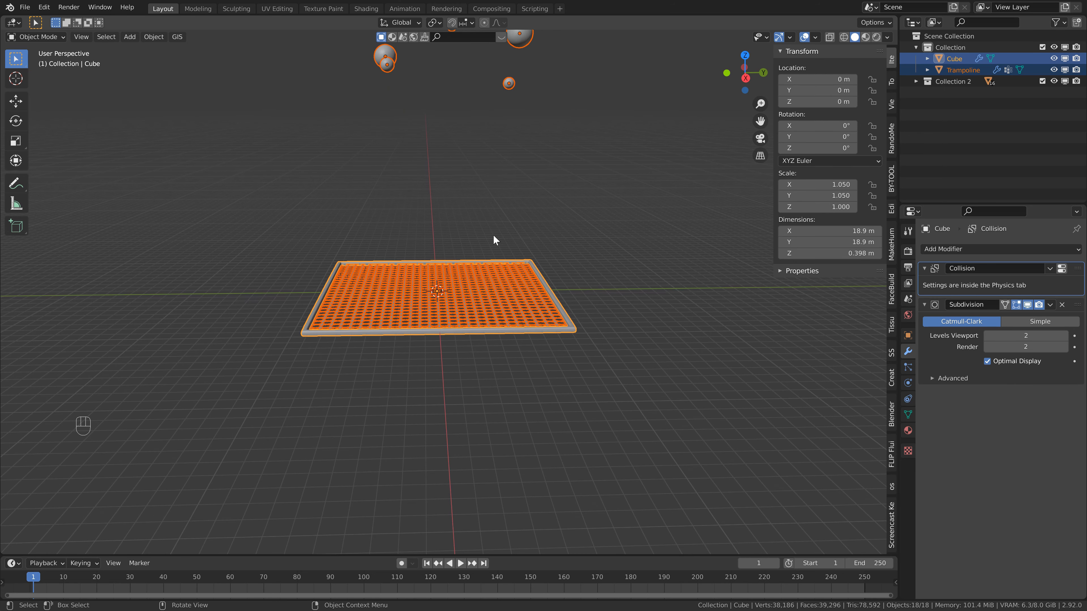
{"action": "key", "text": "g"}
{"action": "key", "text": "z"}
{"action": "key", "text": "2"}
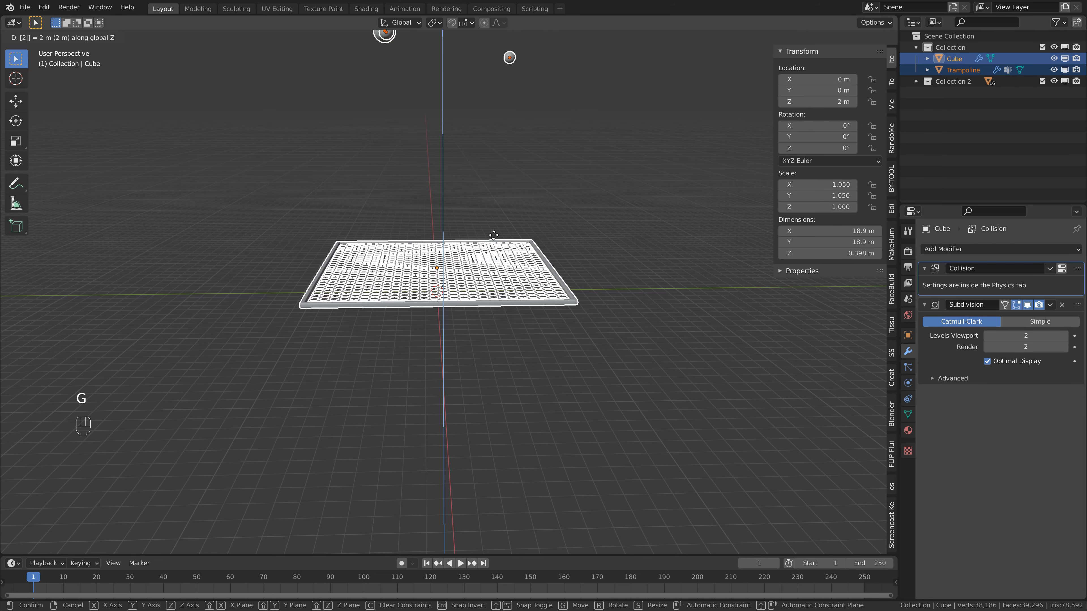
{"action": "left_click", "coordinate": [494, 234]}
Add a plane mesh at the world origin and scale it uniformly by 100 as the ground.
{"action": "key", "text": "shift+a"}
{"action": "mouse_move", "coordinate": [450, 351]}
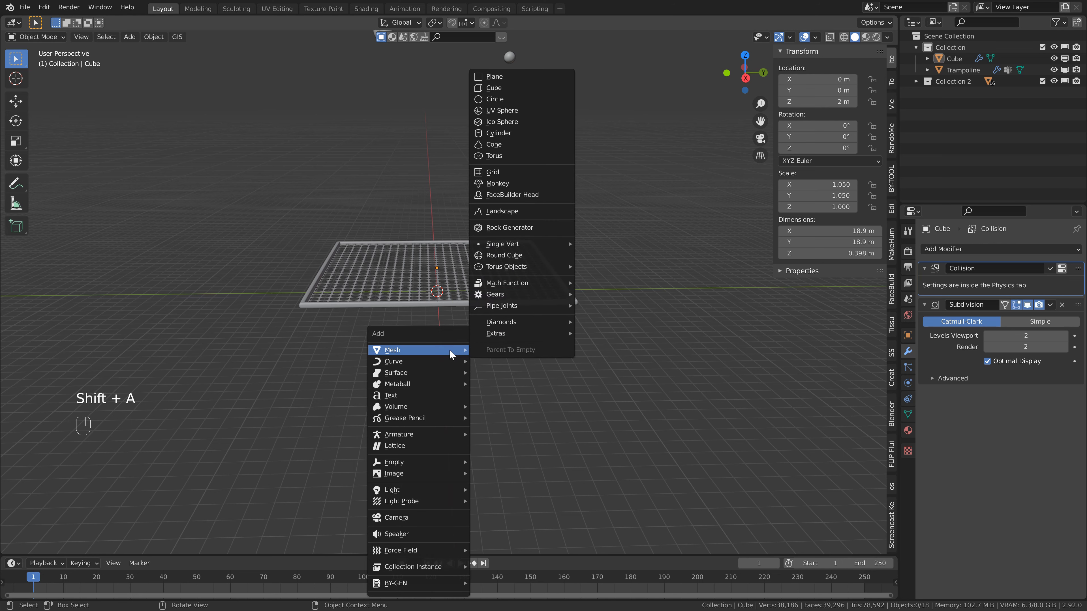
{"action": "left_click", "coordinate": [508, 77]}
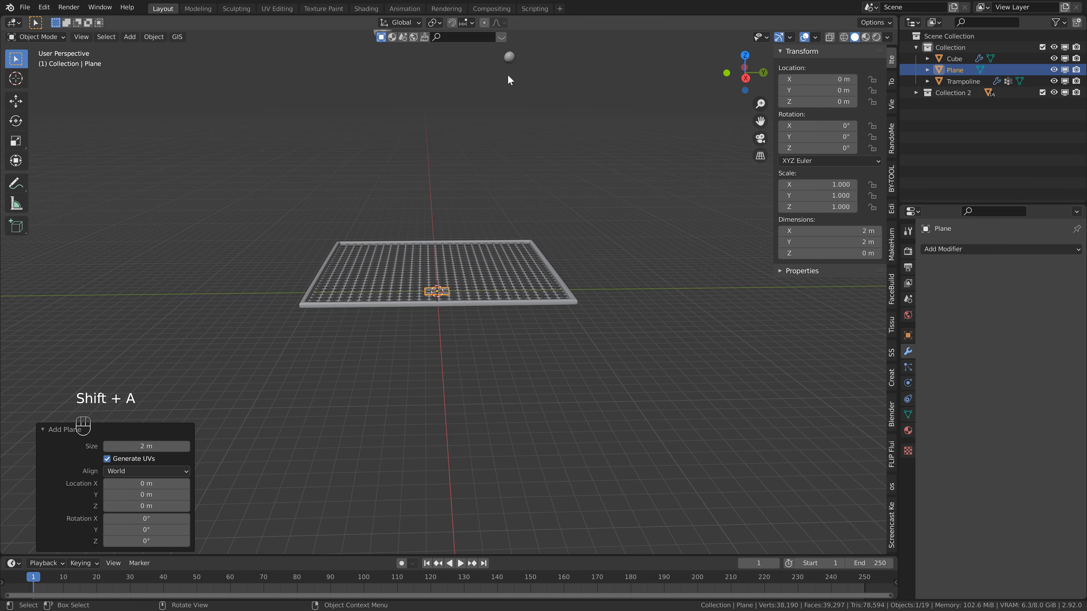
{"action": "type", "text": "s"}
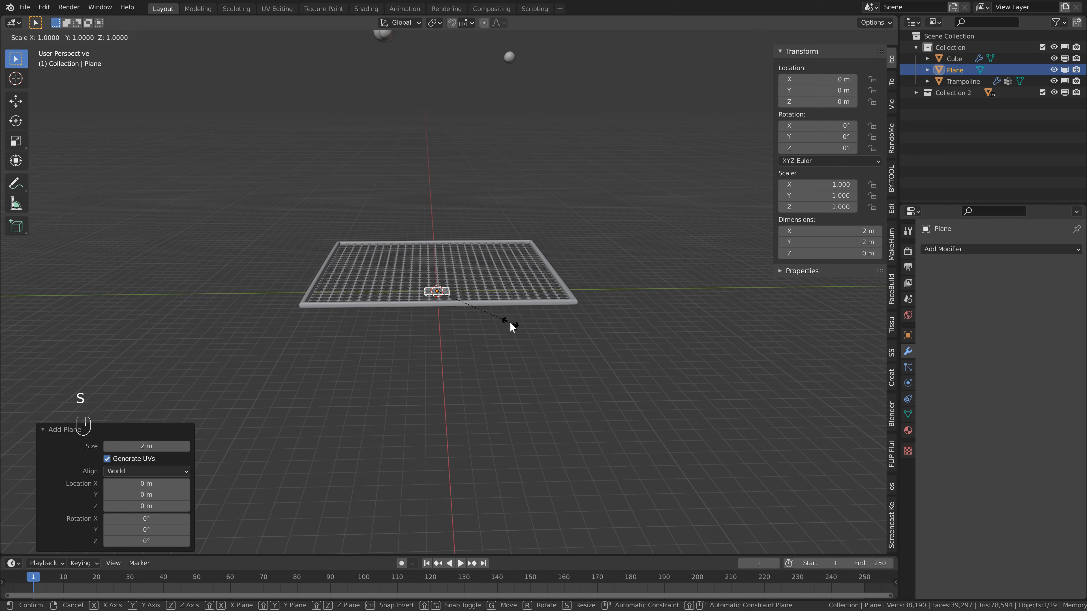
{"action": "type", "text": "100"}
{"action": "key", "text": "Return"}
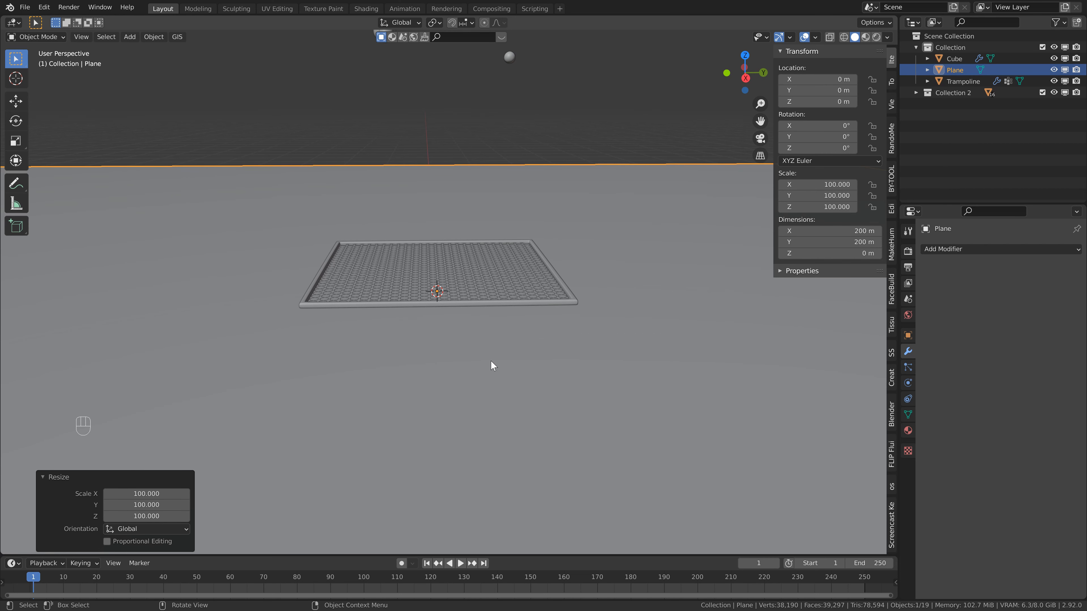
Subdivide the ground plane's mesh with 50 cuts and return to Object Mode.
{"action": "key", "text": "Tab"}
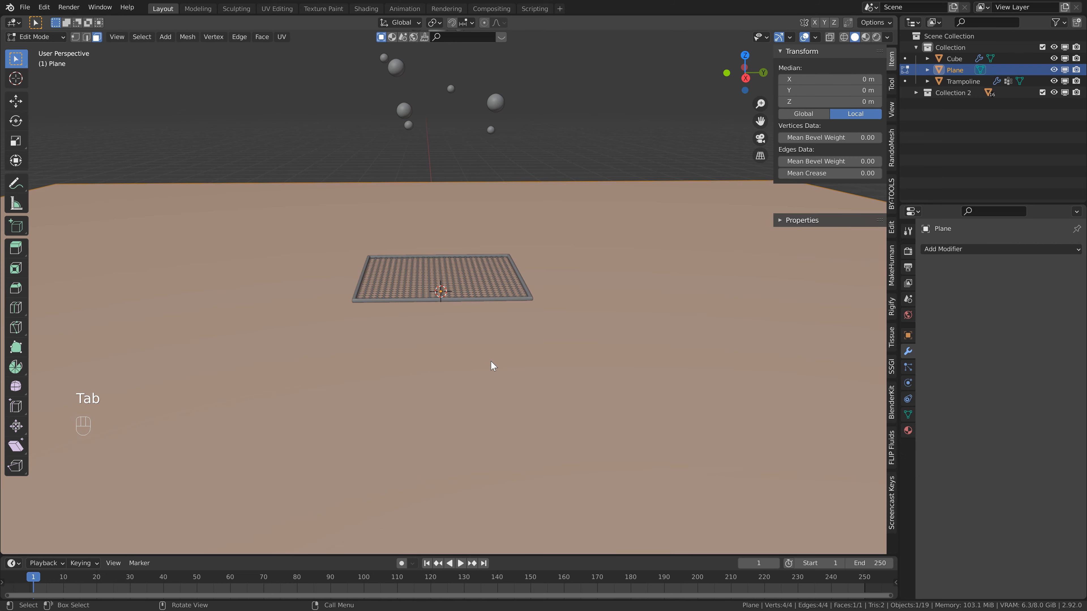
{"action": "right_click", "coordinate": [490, 360]}
{"action": "left_click", "coordinate": [491, 360]}
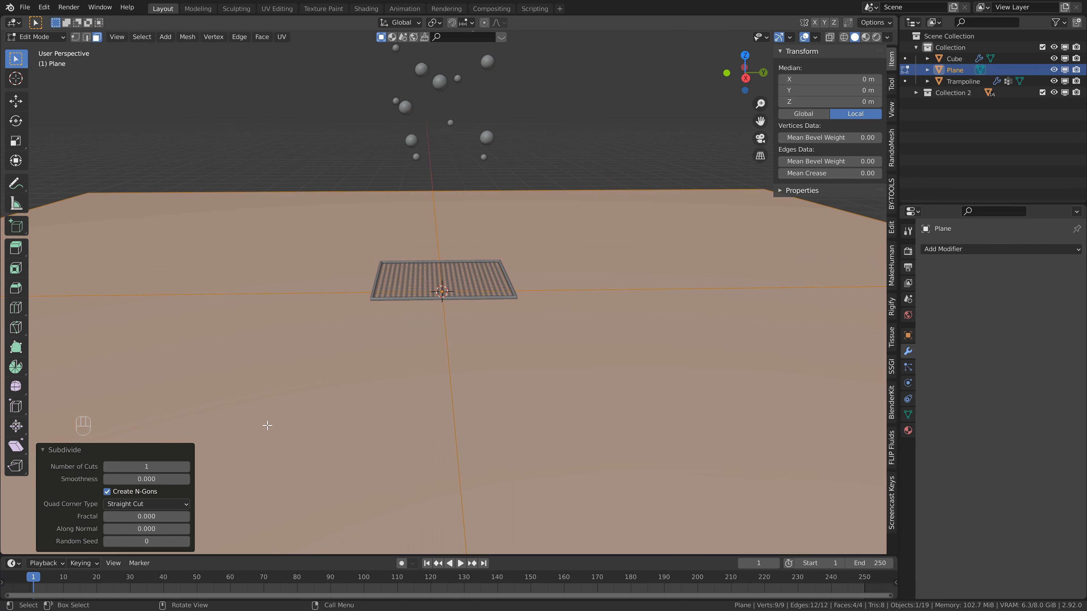
{"action": "left_click", "coordinate": [155, 467]}
{"action": "type", "text": "50"}
{"action": "key", "text": "Return"}
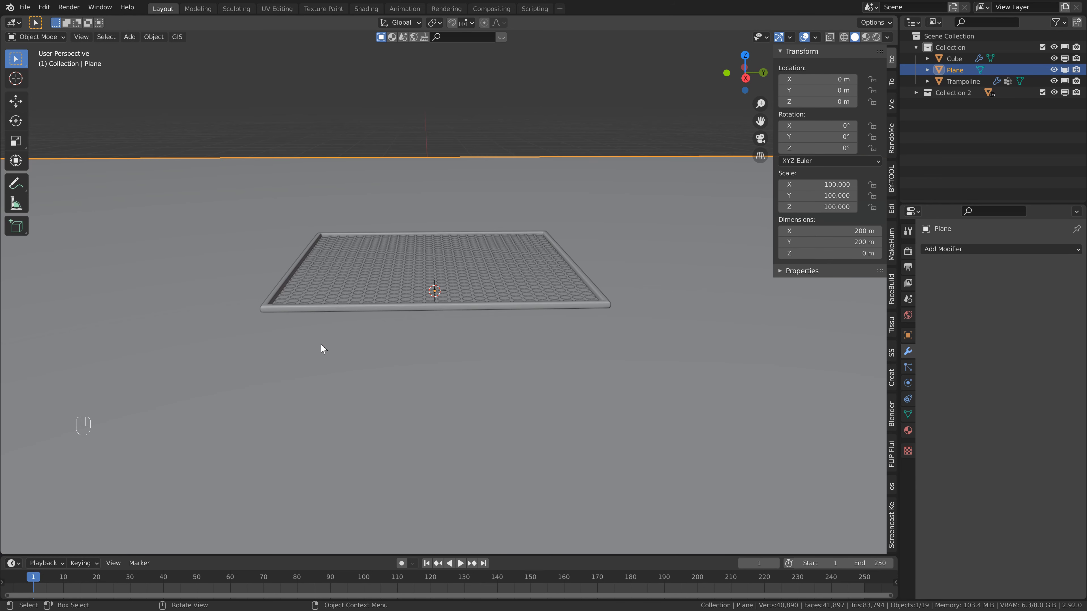
Add a Wireframe modifier to the ground plane and apply the plane's scale.
{"action": "scroll", "coordinate": [545, 372], "scroll_direction": "down", "scroll_amount": 1}
{"action": "middle_click_drag", "start_coordinate": [450, 305], "coordinate": [440, 289], "text": "shift"}
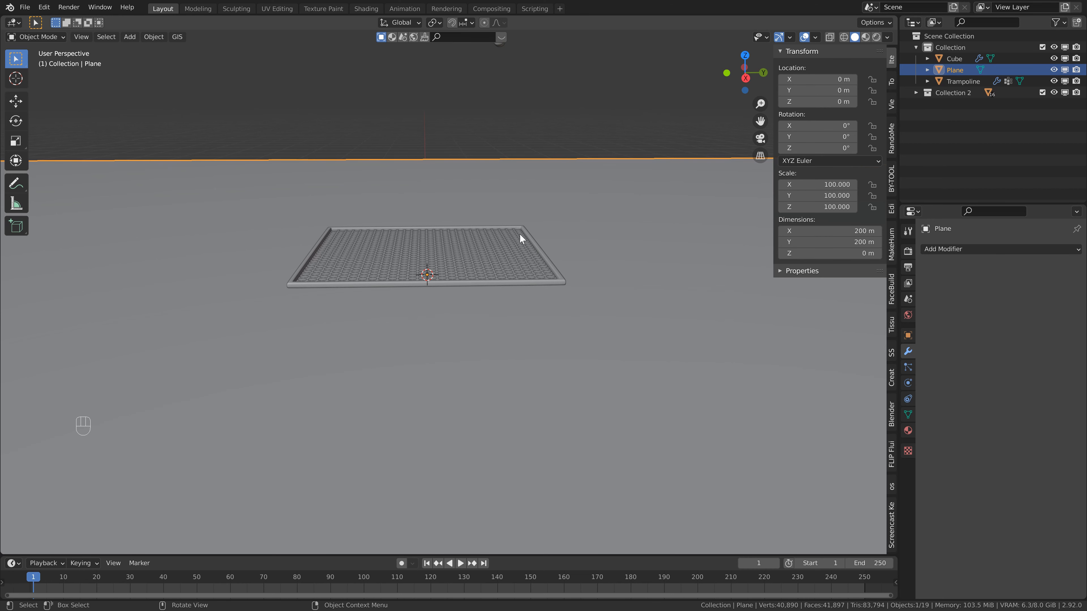
{"action": "left_click", "coordinate": [933, 249]}
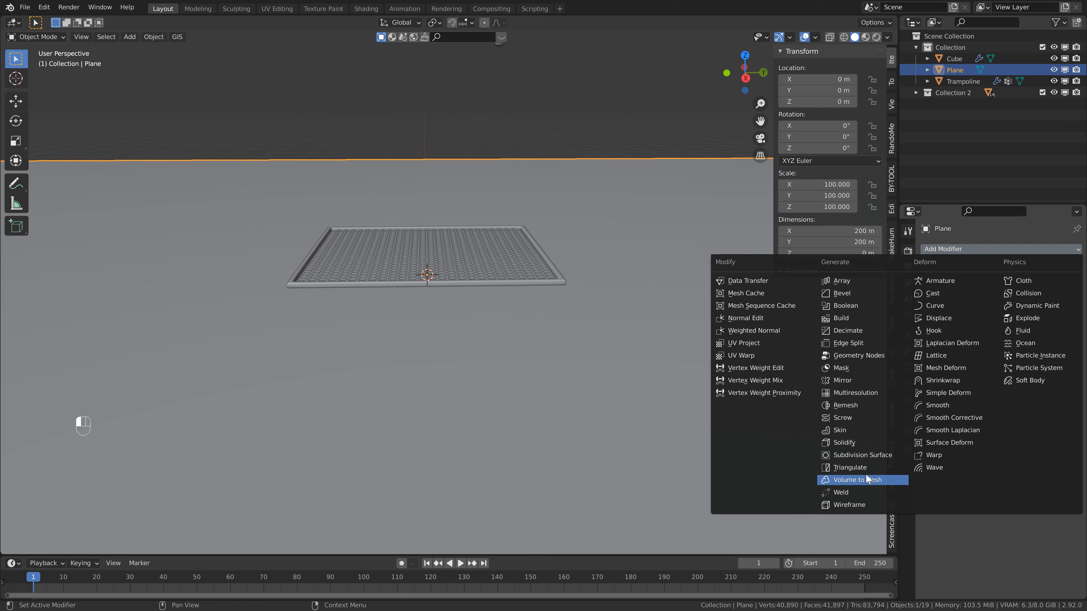
{"action": "left_click", "coordinate": [861, 506]}
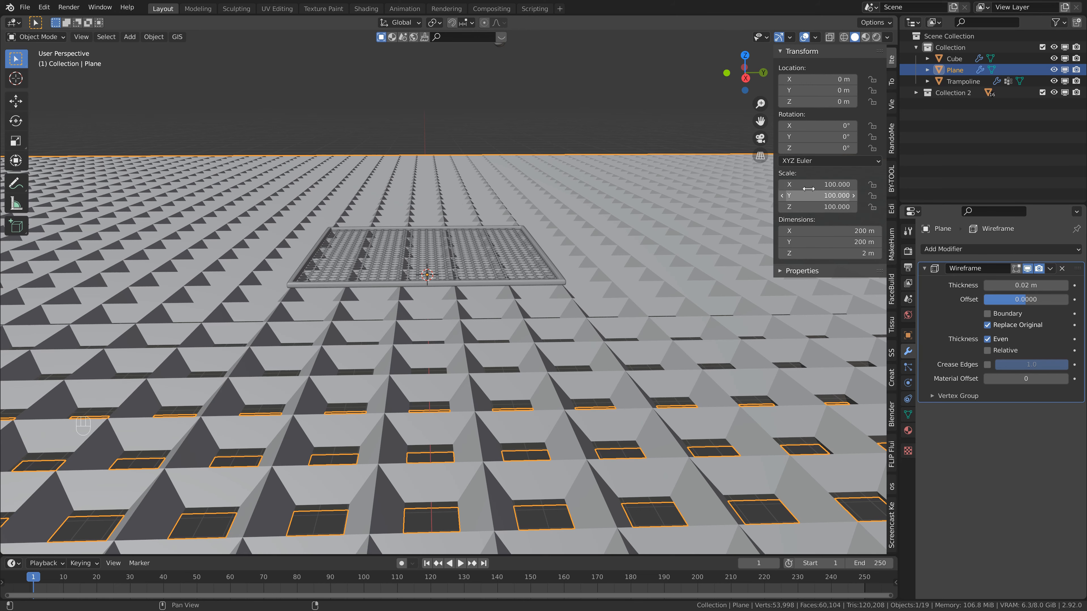
{"action": "key", "text": "ctrl+a"}
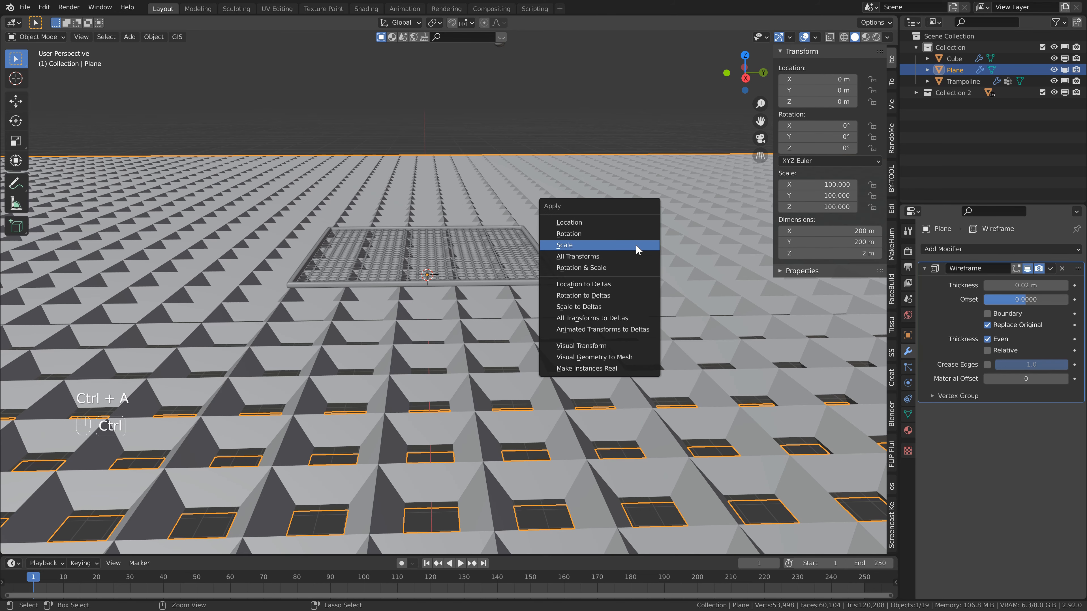
{"action": "left_click", "coordinate": [636, 247]}
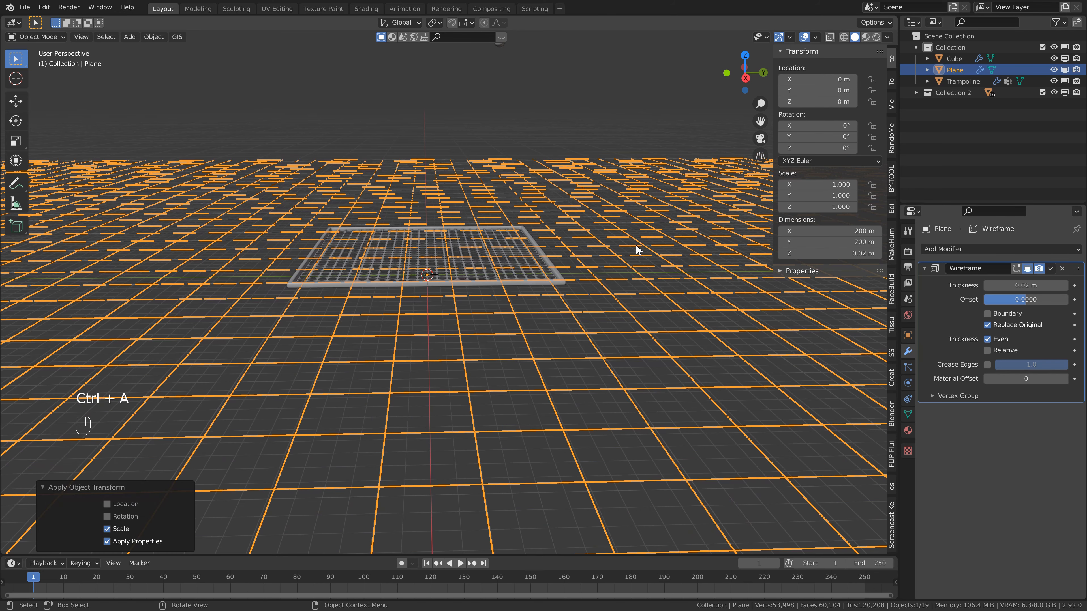
Try Wireframe thicknesses of 0.5 m and 0.1 m, and add a Subdivision Surface modifier to the ground plane.
{"action": "left_click", "coordinate": [1019, 285]}
{"action": "type", "text": ".5"}
{"action": "key", "text": "Return"}
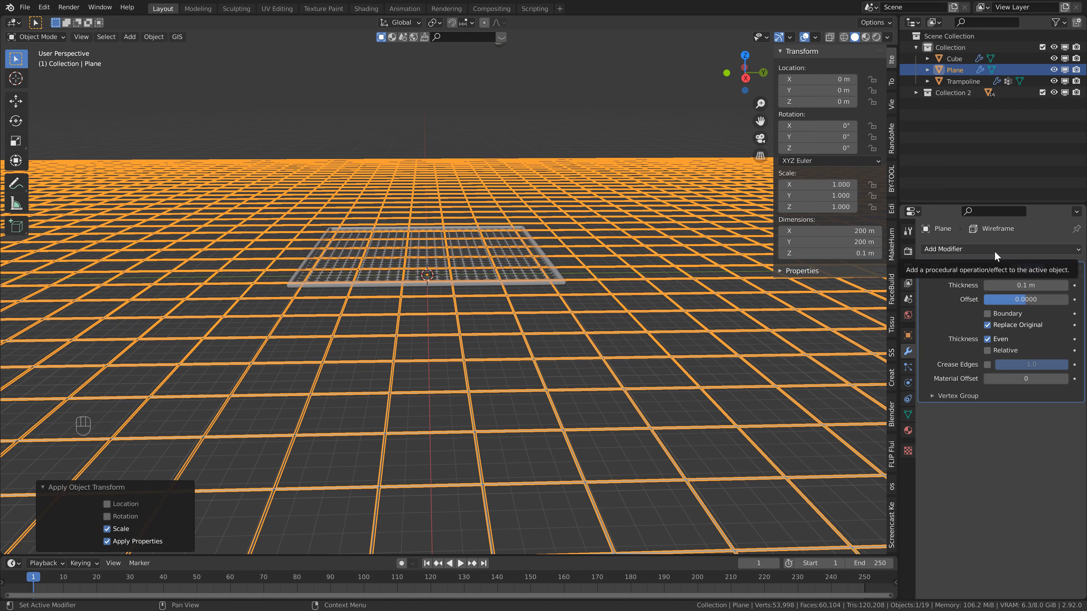
{"action": "left_click", "coordinate": [995, 251]}
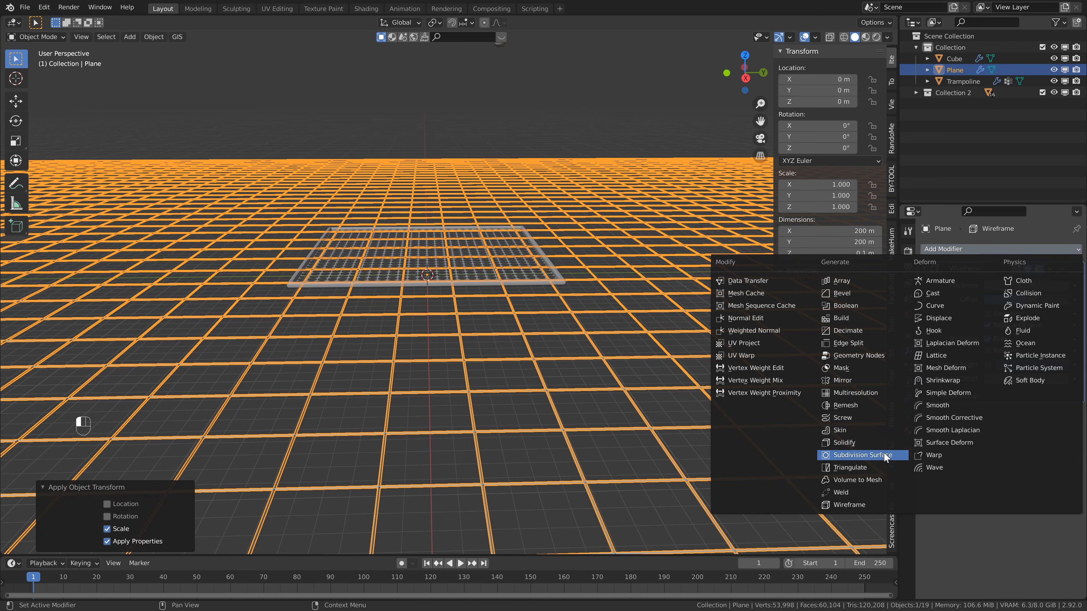
{"action": "left_click", "coordinate": [862, 455]}
{"action": "left_click", "coordinate": [988, 455]}
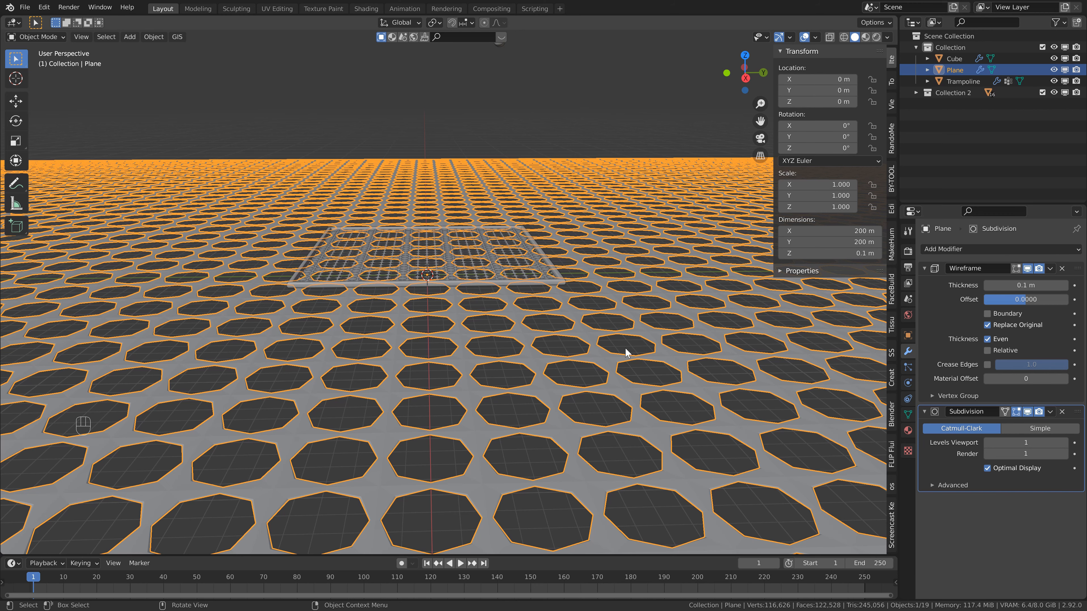
Disable Replace Original in the ground plane's Wireframe modifier and set its thickness to 0.5 m.
{"action": "scroll", "coordinate": [518, 339], "scroll_direction": "up", "scroll_amount": 1}
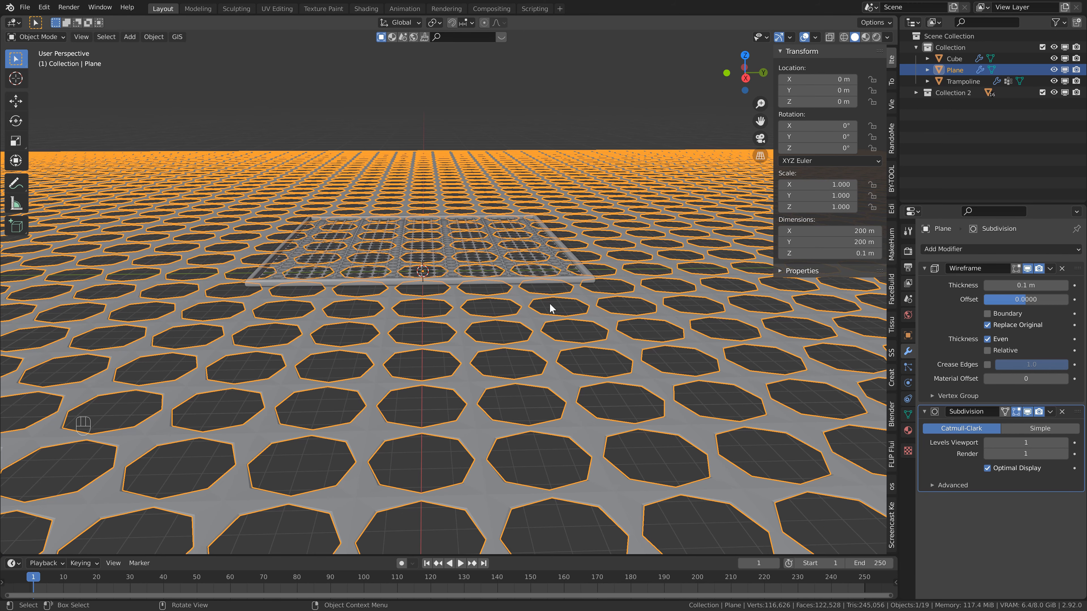
{"action": "left_click", "coordinate": [987, 325]}
{"action": "left_click", "coordinate": [1010, 285]}
{"action": "key", "text": "BackSpace"}
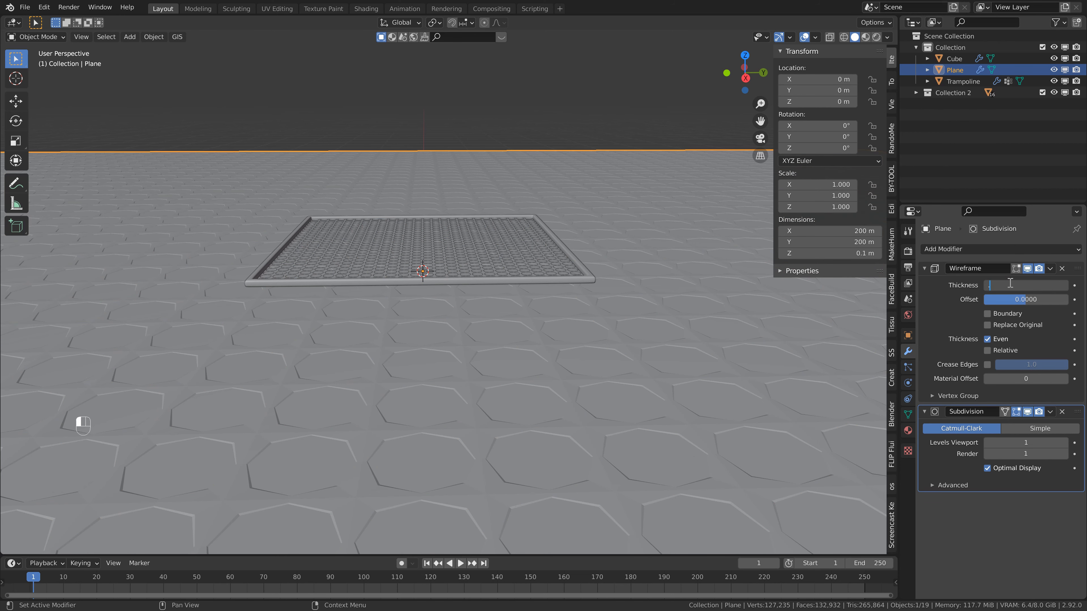
{"action": "type", "text": ".5"}
{"action": "key", "text": "Return"}
Add a cube at the world origin and scale it by 100 in X and Y only.
{"action": "scroll", "coordinate": [434, 251], "scroll_direction": "down", "scroll_amount": 8}
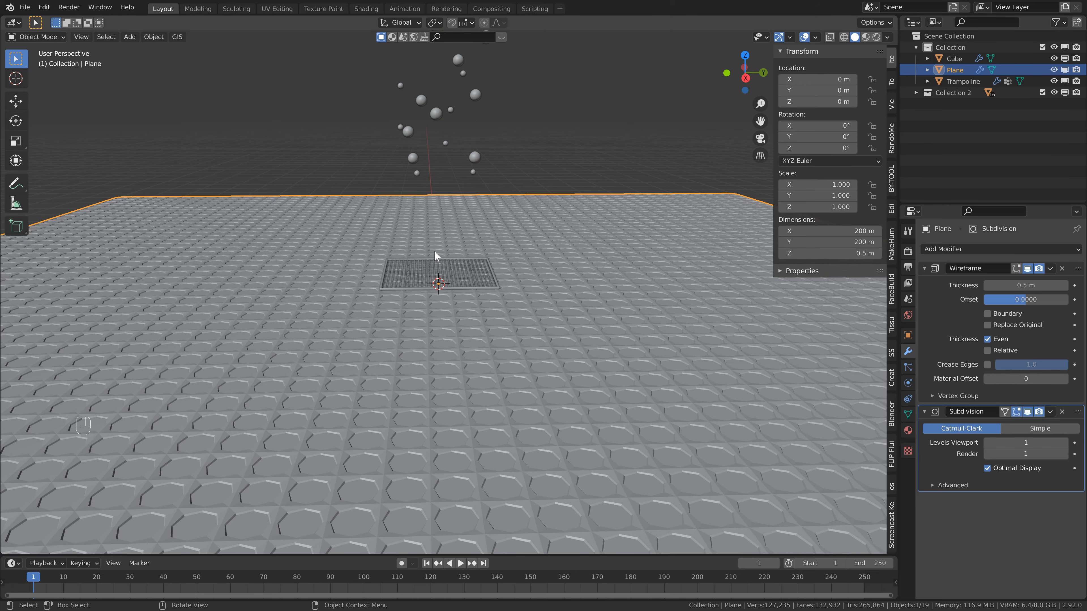
{"action": "key", "text": "shift+a"}
{"action": "mouse_move", "coordinate": [439, 261]}
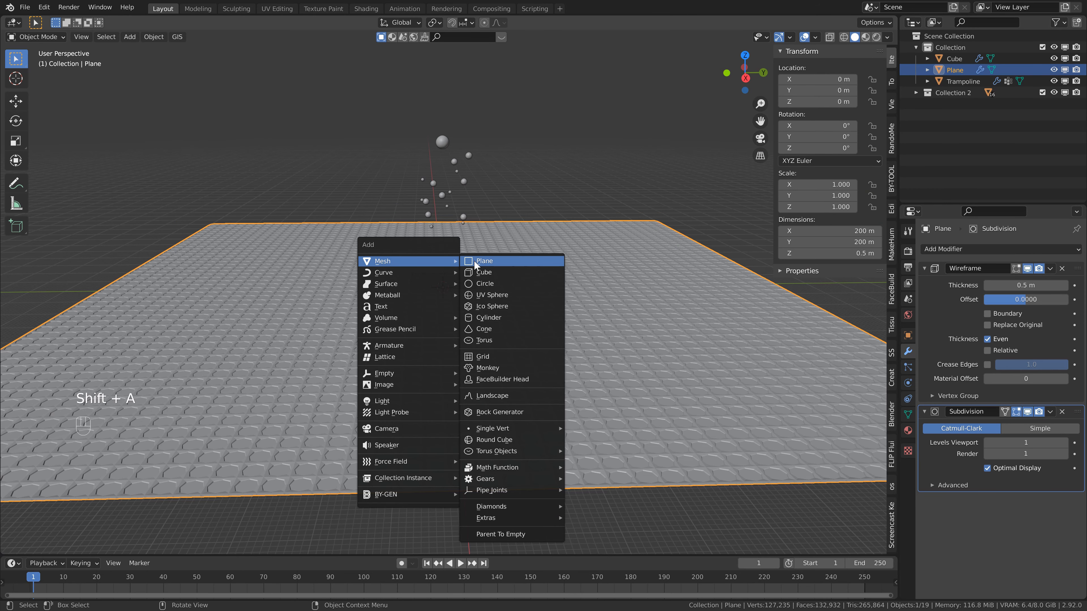
{"action": "left_click", "coordinate": [477, 274]}
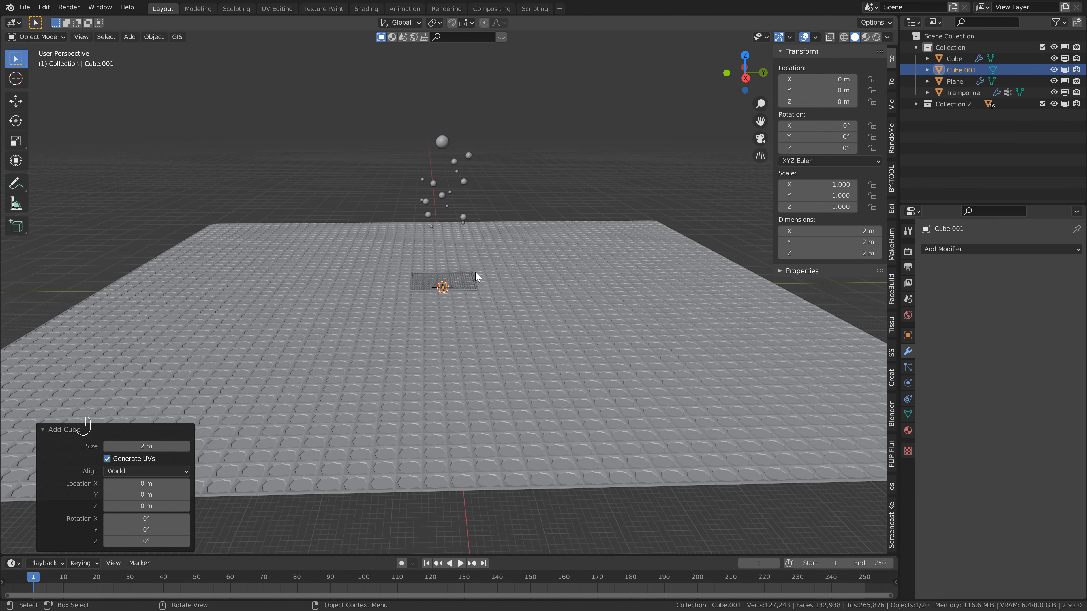
{"action": "key", "text": "s"}
{"action": "key", "text": "shift+z"}
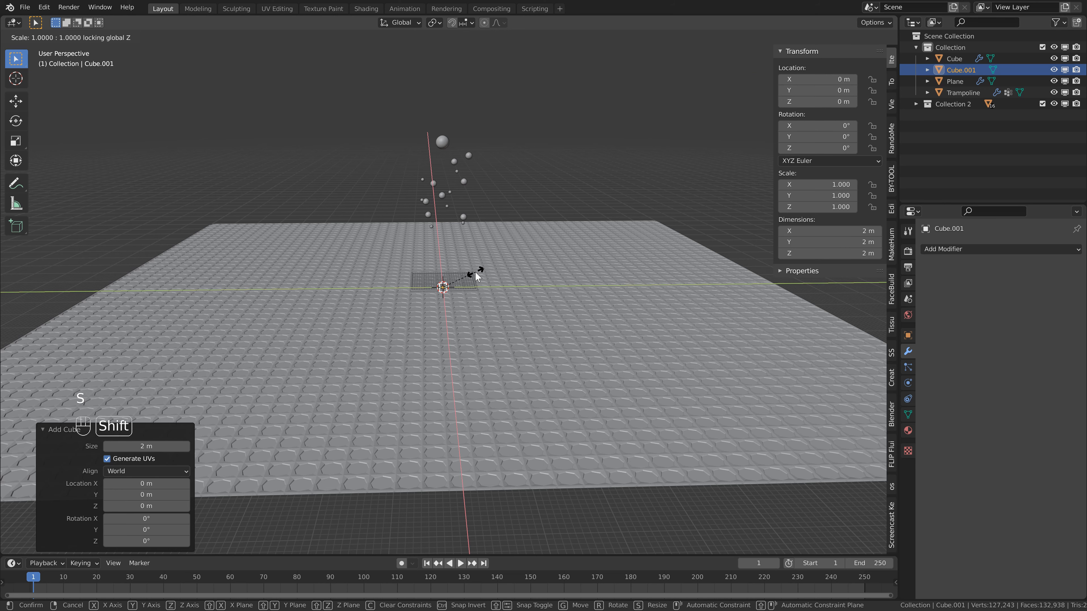
{"action": "type", "text": "100"}
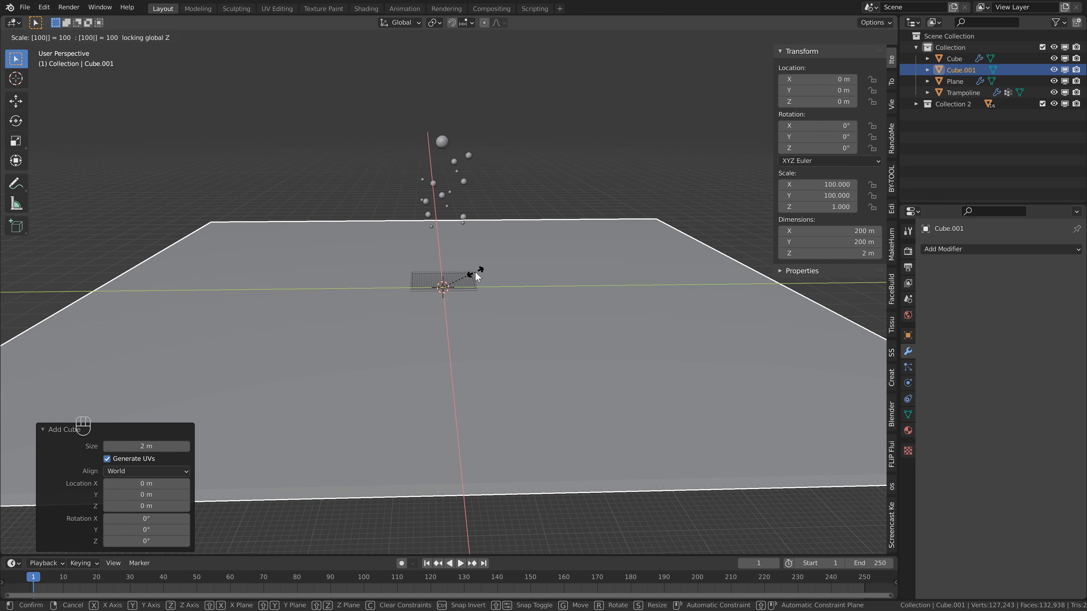
{"action": "key", "text": "Return"}
Scale the new cube by 50 along Z to form a tall enclosure around the ground.
{"action": "scroll", "coordinate": [506, 315], "scroll_direction": "down", "scroll_amount": 4}
{"action": "key", "text": "s"}
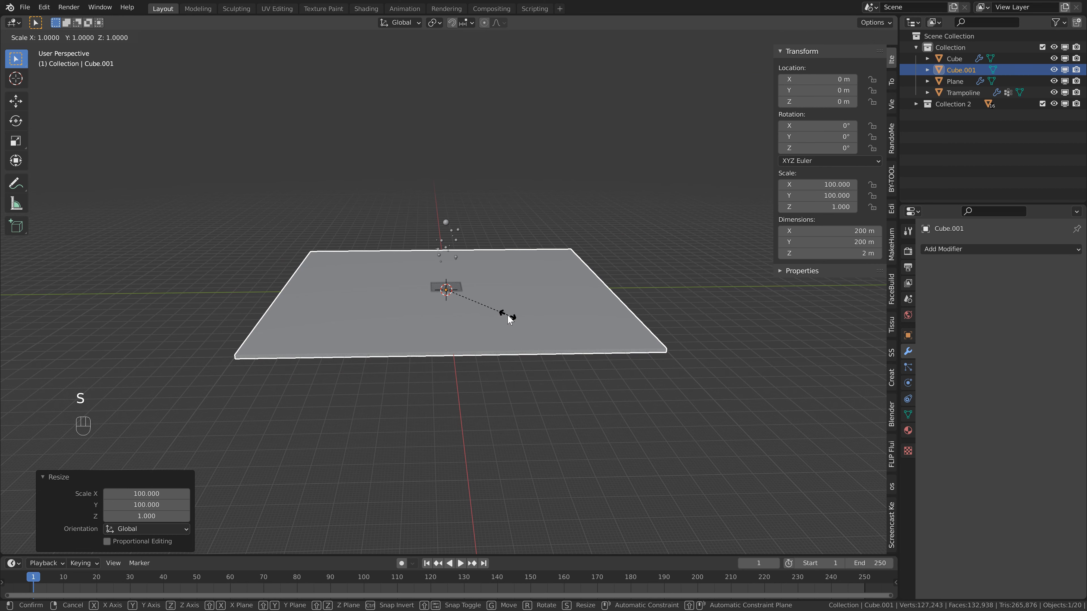
{"action": "type", "text": "z50"}
{"action": "key", "text": "Return"}
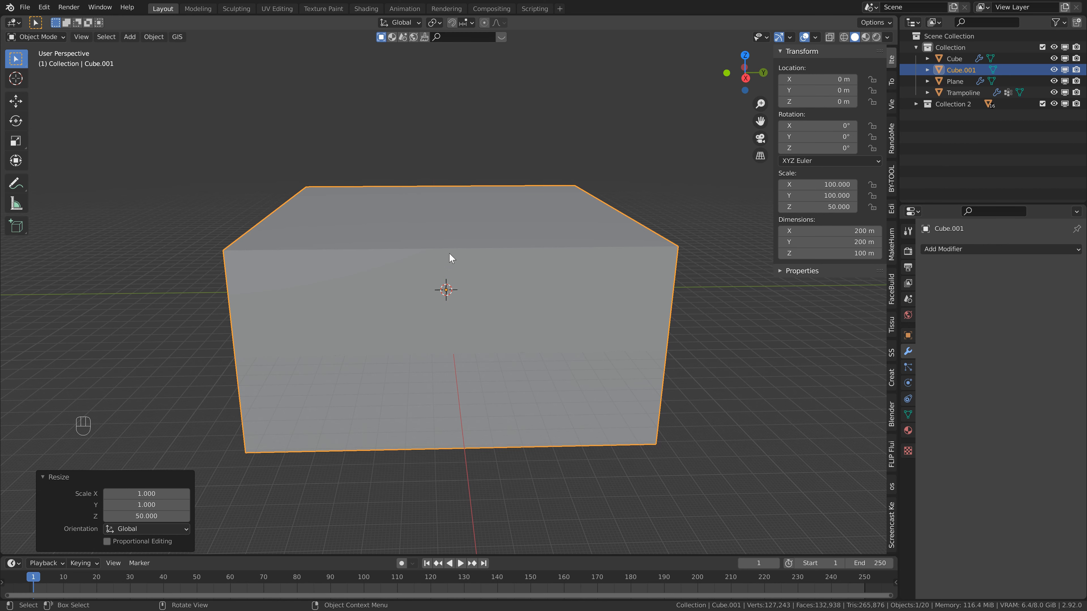
Delete the top and bottom faces of the large cube so that only its four side walls remain.
{"action": "key", "text": "Tab"}
{"action": "middle_click_drag", "start_coordinate": [332, 195], "coordinate": [425, 213]}
{"action": "left_click", "coordinate": [425, 213]}
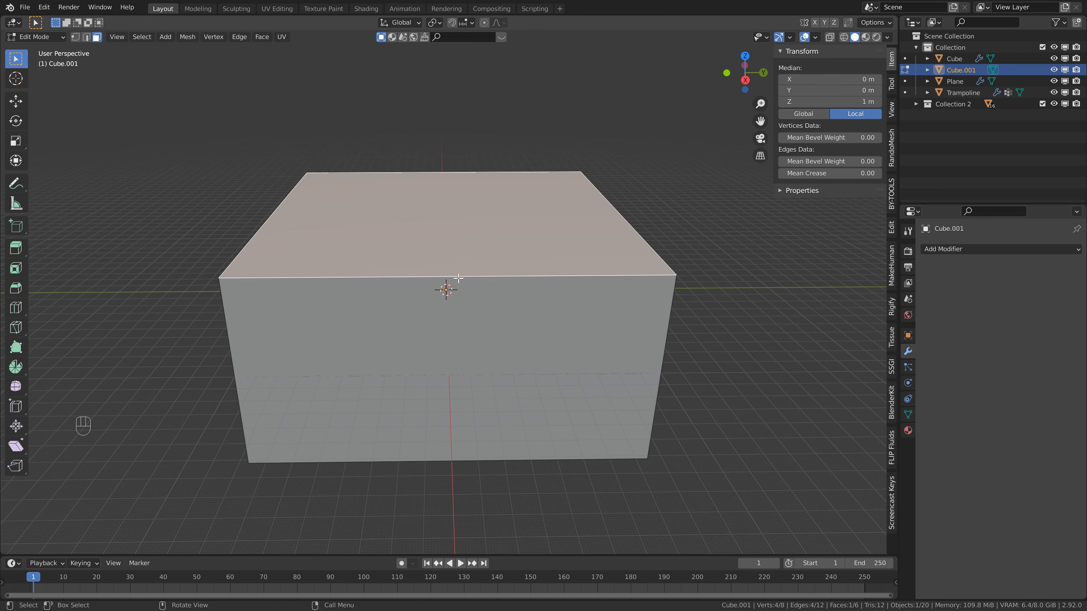
{"action": "key", "text": "Delete"}
{"action": "left_click", "coordinate": [459, 211]}
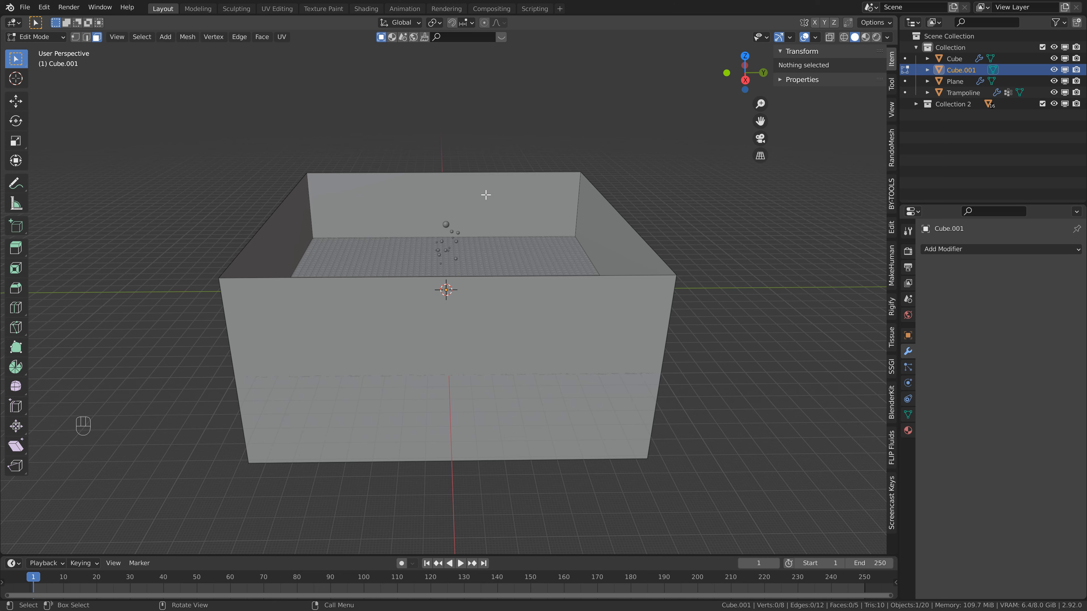
{"action": "middle_click_drag", "start_coordinate": [486, 195], "coordinate": [473, 310]}
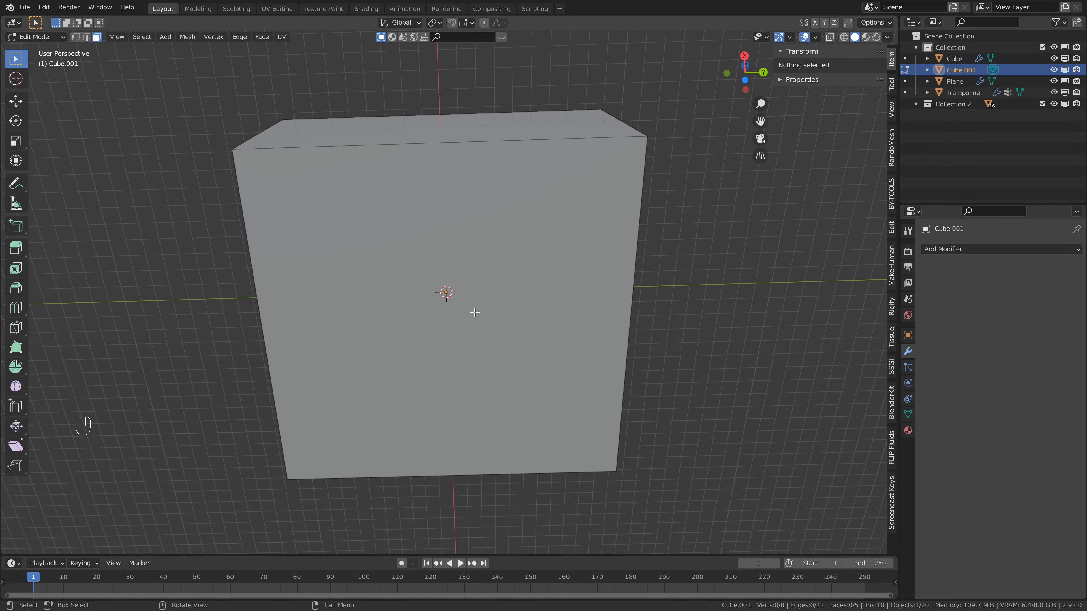
{"action": "left_click", "coordinate": [458, 261]}
{"action": "key", "text": "Delete"}
{"action": "left_click", "coordinate": [474, 269]}
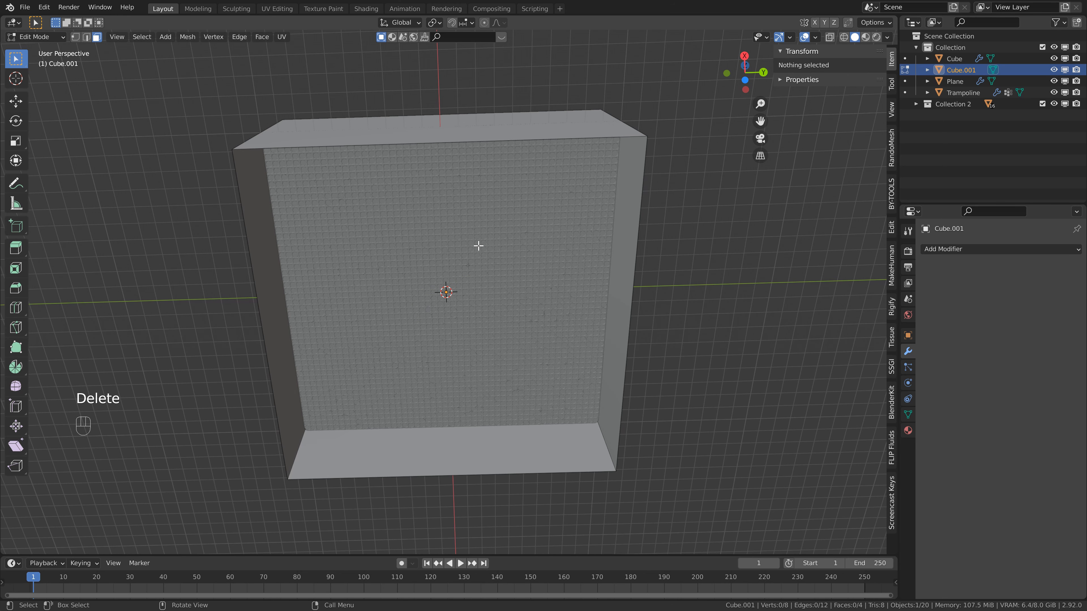
{"action": "middle_click_drag", "start_coordinate": [479, 205], "coordinate": [480, 338]}
{"action": "key", "text": "Tab"}
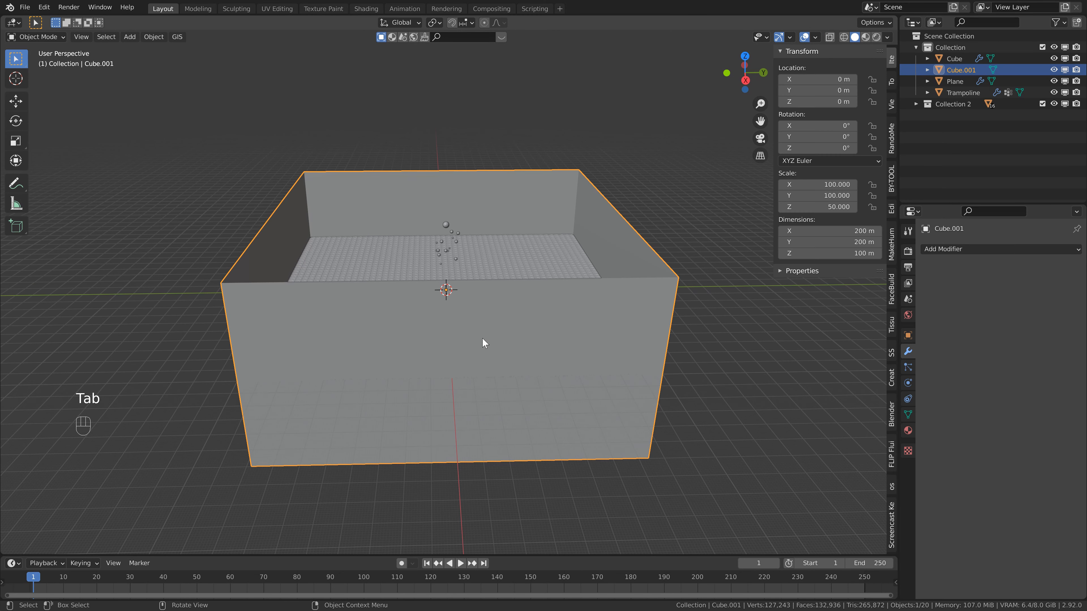
Move the walls up along Z by about 17 m.
{"action": "key", "text": "g"}
{"action": "key", "text": "z"}
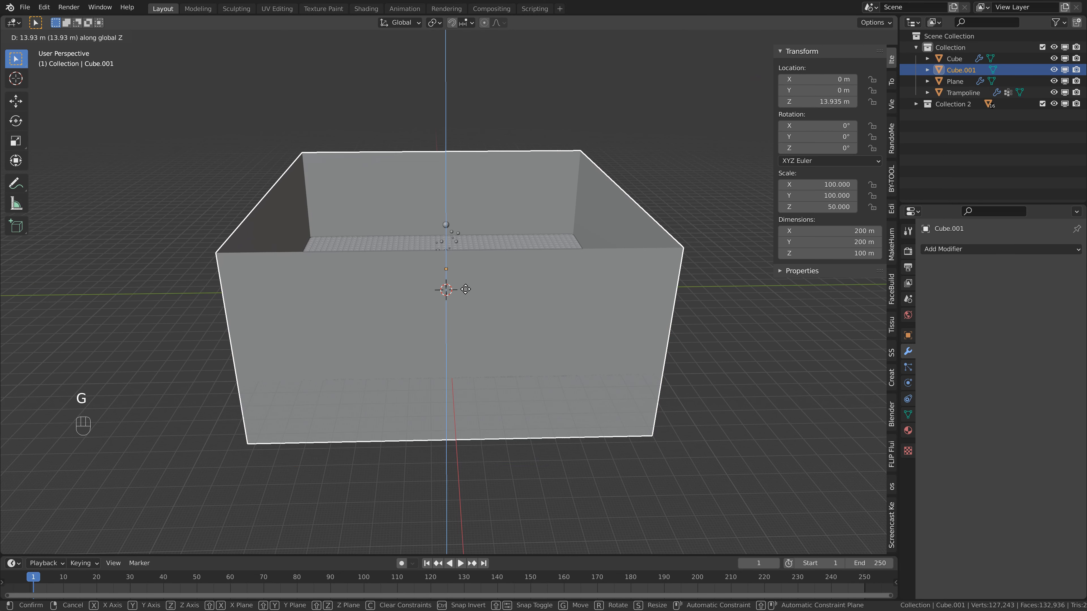
{"action": "left_click", "coordinate": [467, 285]}
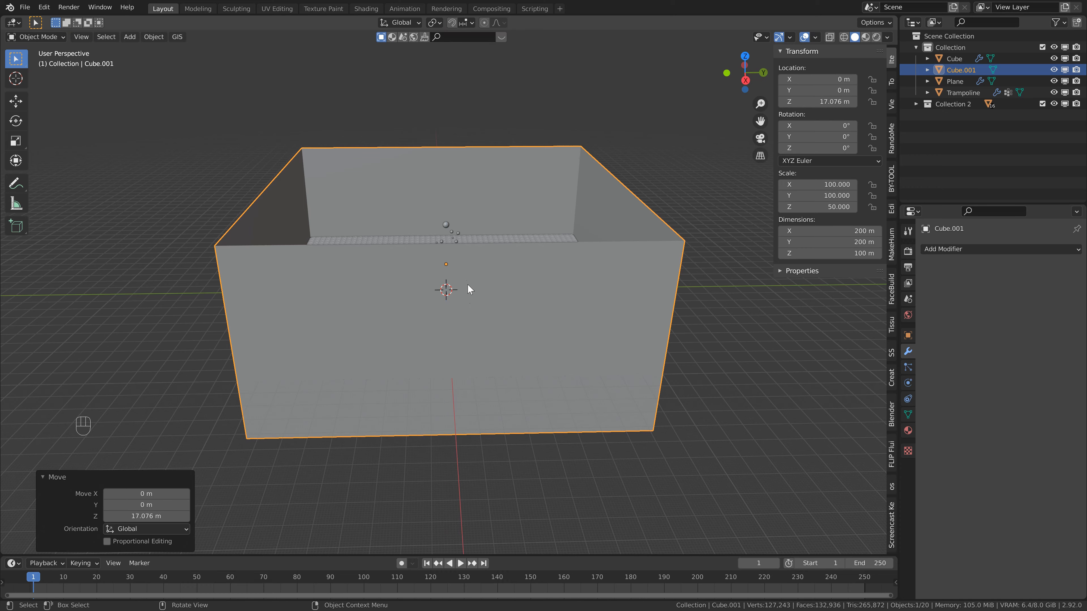
Scale the walls along Z by about 0.61 and raise them about 6.2 m along Z.
{"action": "scroll", "coordinate": [465, 290], "scroll_direction": "up", "scroll_amount": 3}
{"action": "scroll", "coordinate": [464, 290], "scroll_direction": "up", "scroll_amount": 5}
{"action": "middle_click_drag", "start_coordinate": [465, 291], "coordinate": [529, 67], "text": "shift"}
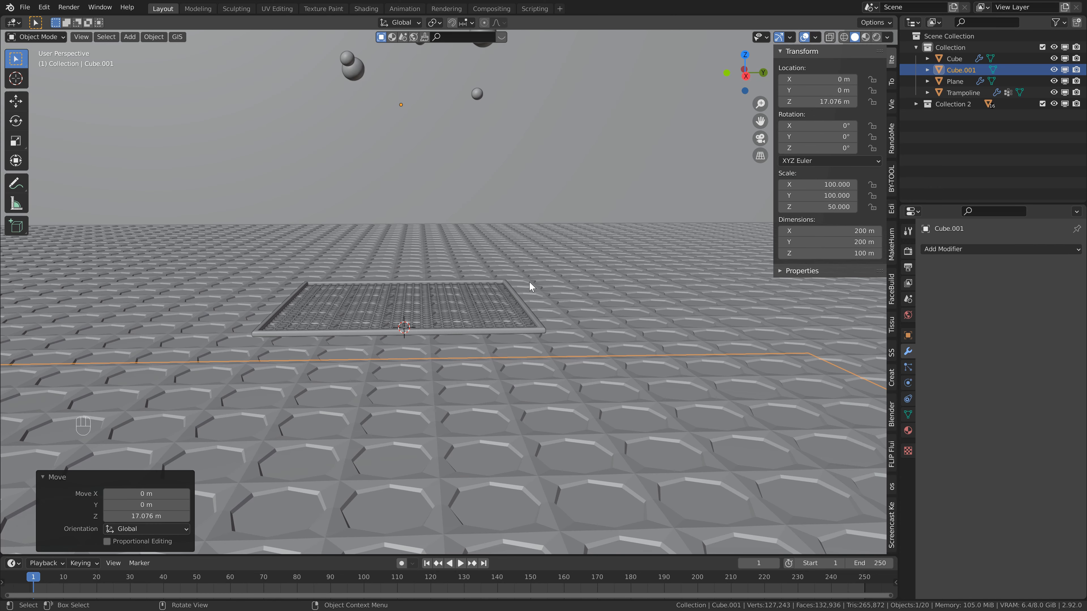
{"action": "key", "text": "s"}
{"action": "key", "text": "z"}
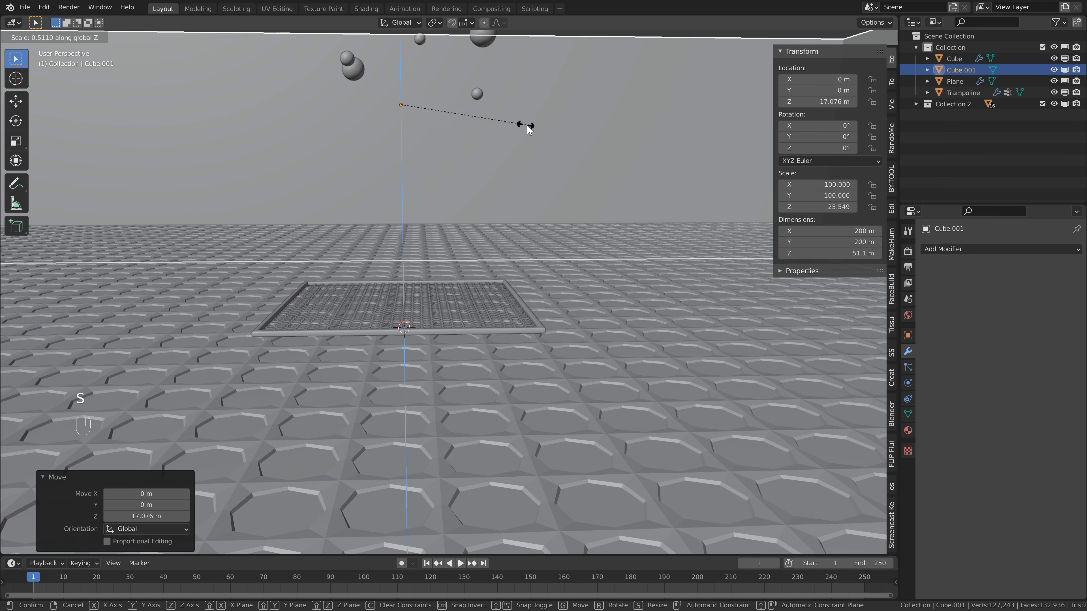
{"action": "left_click", "coordinate": [552, 122]}
{"action": "key", "text": "g"}
{"action": "key", "text": "z"}
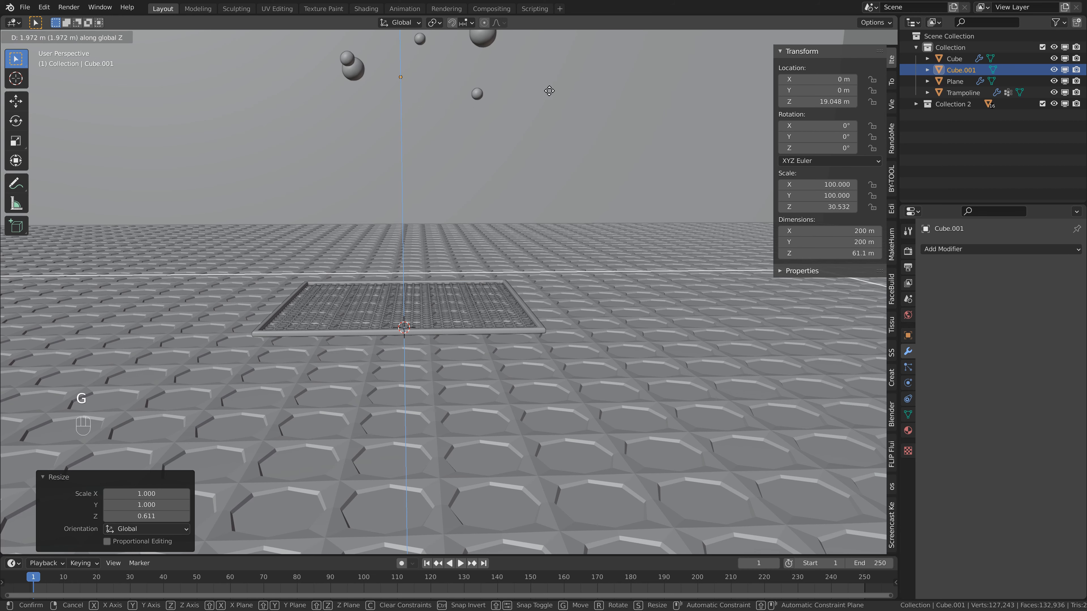
{"action": "left_click", "coordinate": [554, 36]}
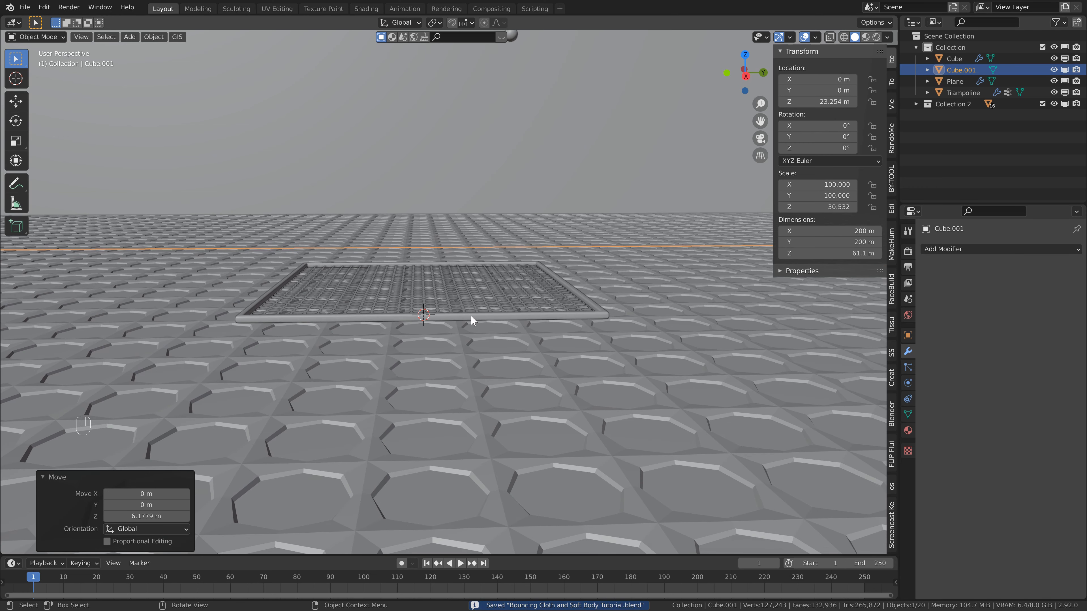
Add a cylinder and move it within the ground plane to the trampoline frame's corner, at about X 9.17 m, Y -9.17 m.
{"action": "middle_click_drag", "start_coordinate": [471, 315], "coordinate": [476, 305], "text": "shift"}
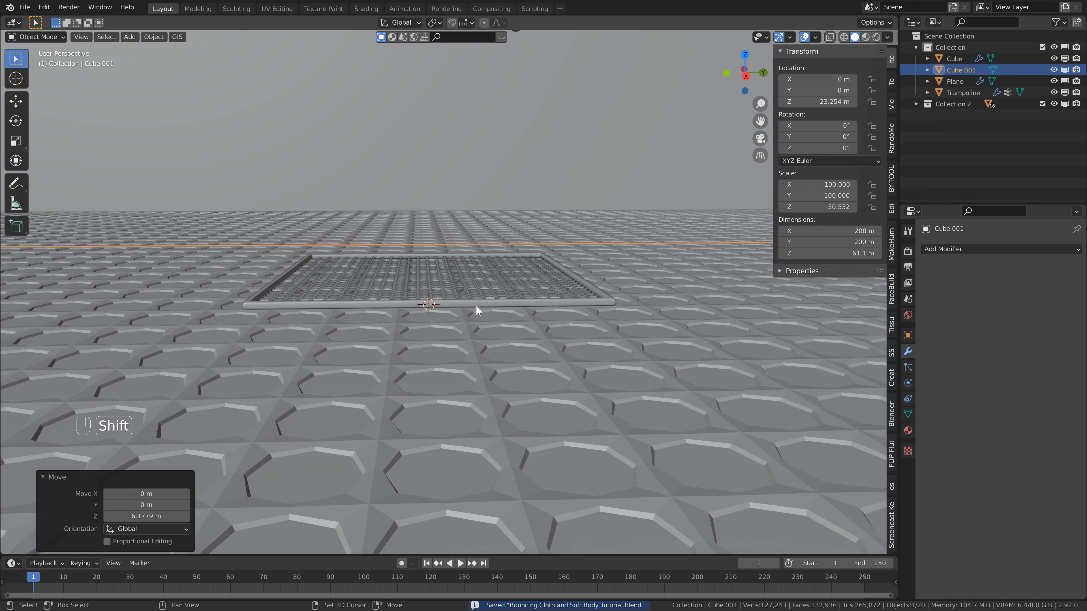
{"action": "key", "text": "shift+a"}
{"action": "mouse_move", "coordinate": [387, 263]}
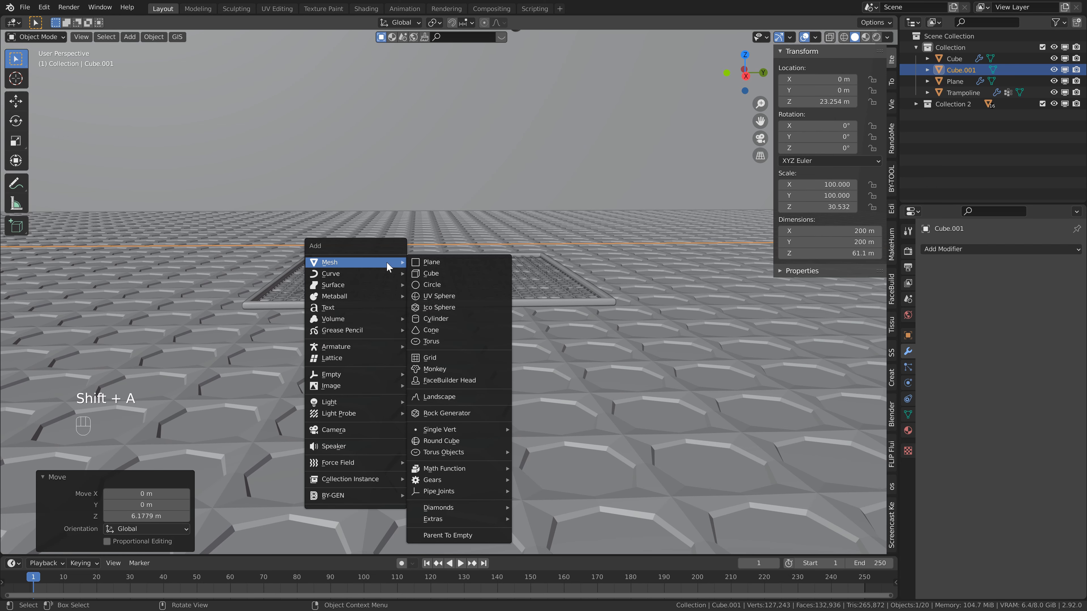
{"action": "left_click", "coordinate": [440, 321]}
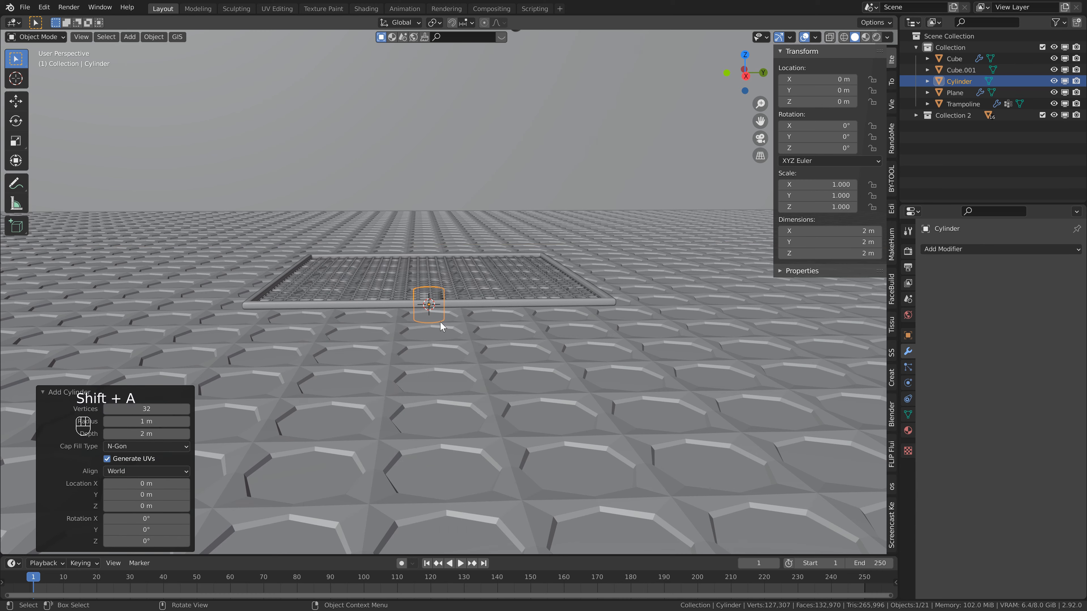
{"action": "key", "text": "KP_7"}
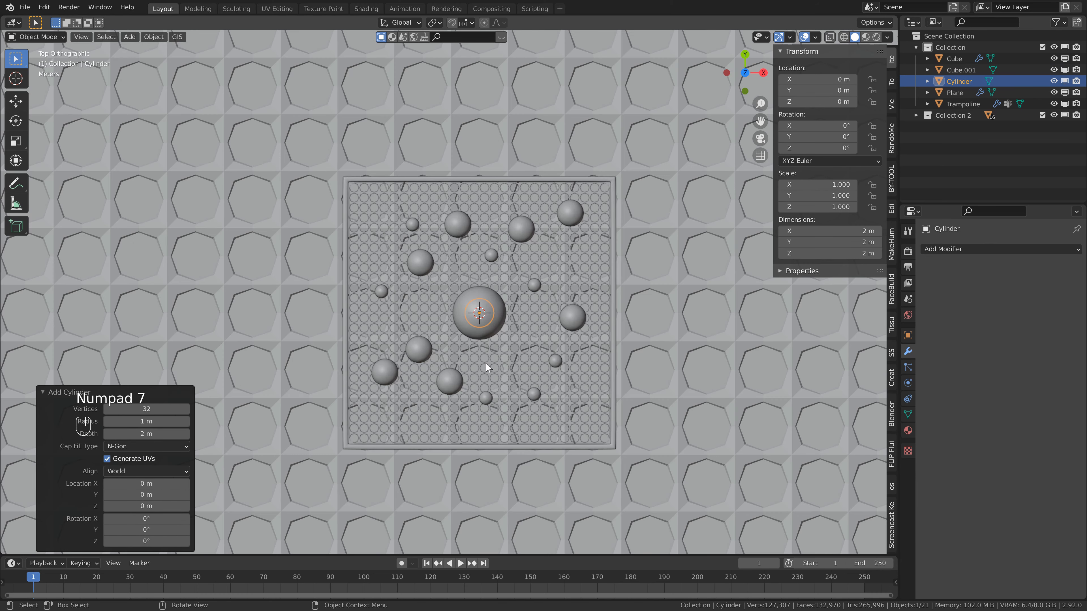
{"action": "middle_click_drag", "start_coordinate": [542, 390], "coordinate": [374, 230], "text": "shift"}
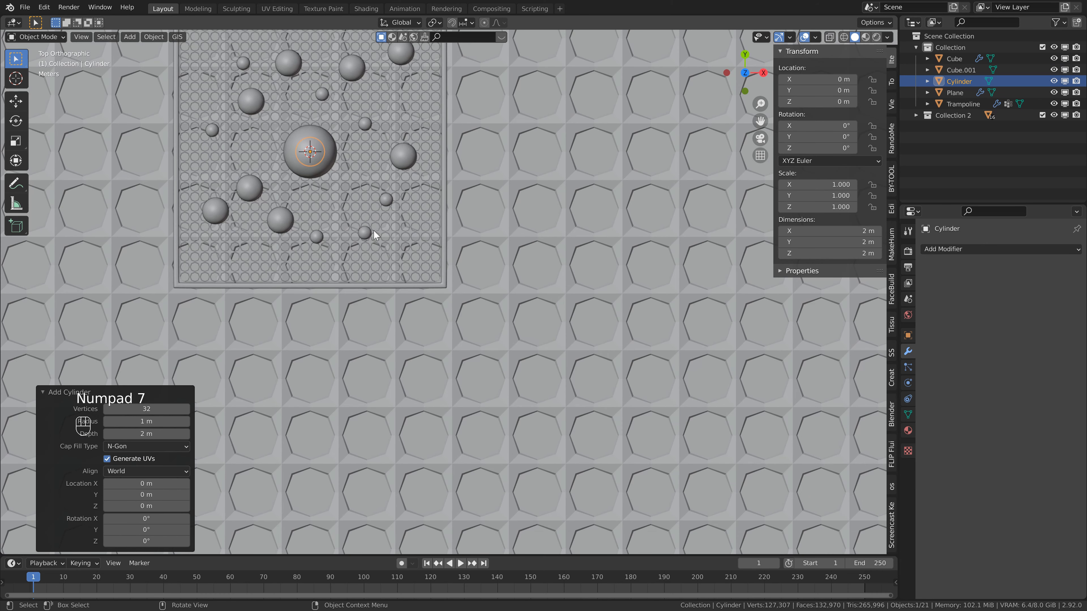
{"action": "key", "text": "g"}
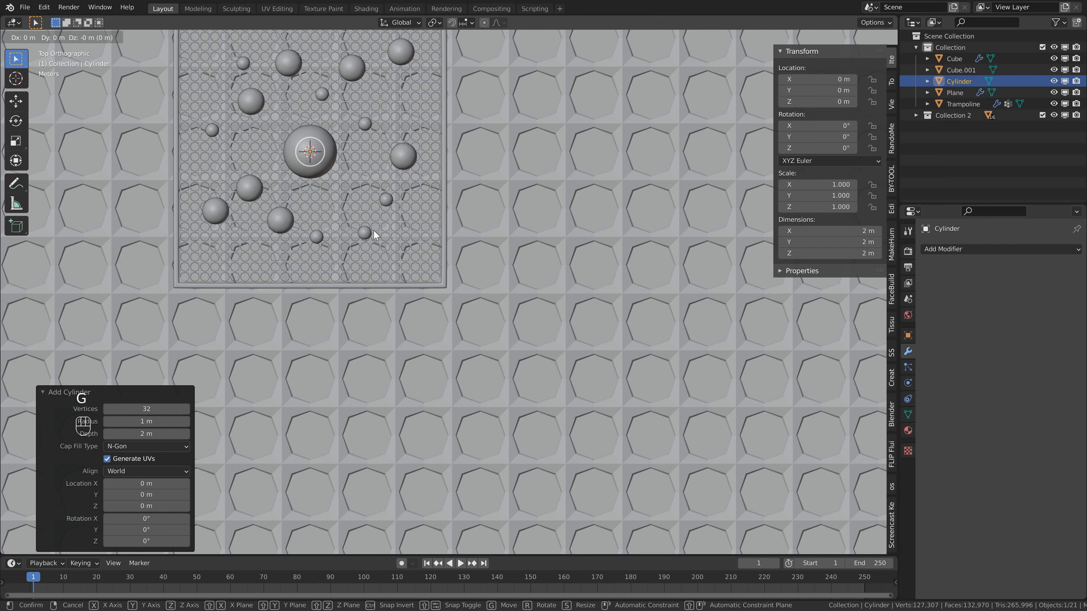
{"action": "key", "text": "shift+z"}
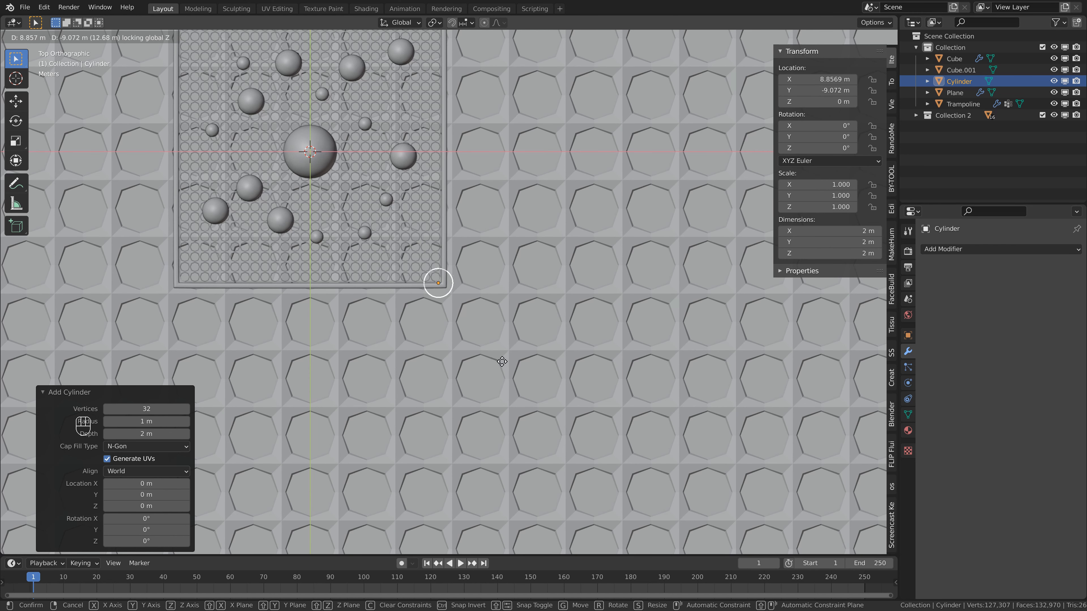
{"action": "left_click", "coordinate": [505, 361]}
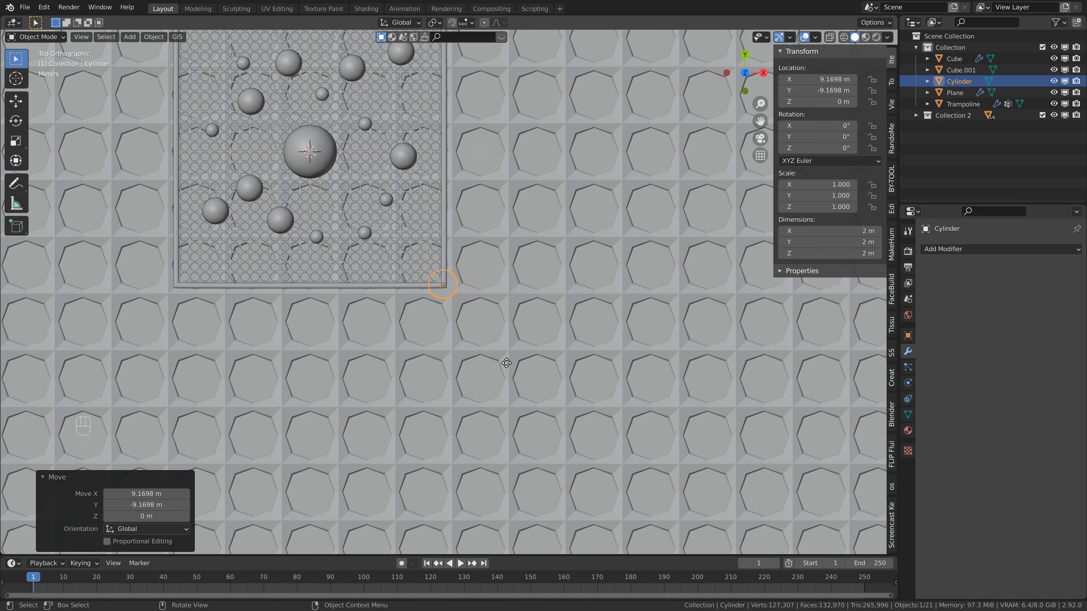
Scale the cylinder by 0.2 in X and Y only to make a thin frame leg.
{"action": "scroll", "coordinate": [468, 308], "scroll_direction": "up", "scroll_amount": 6}
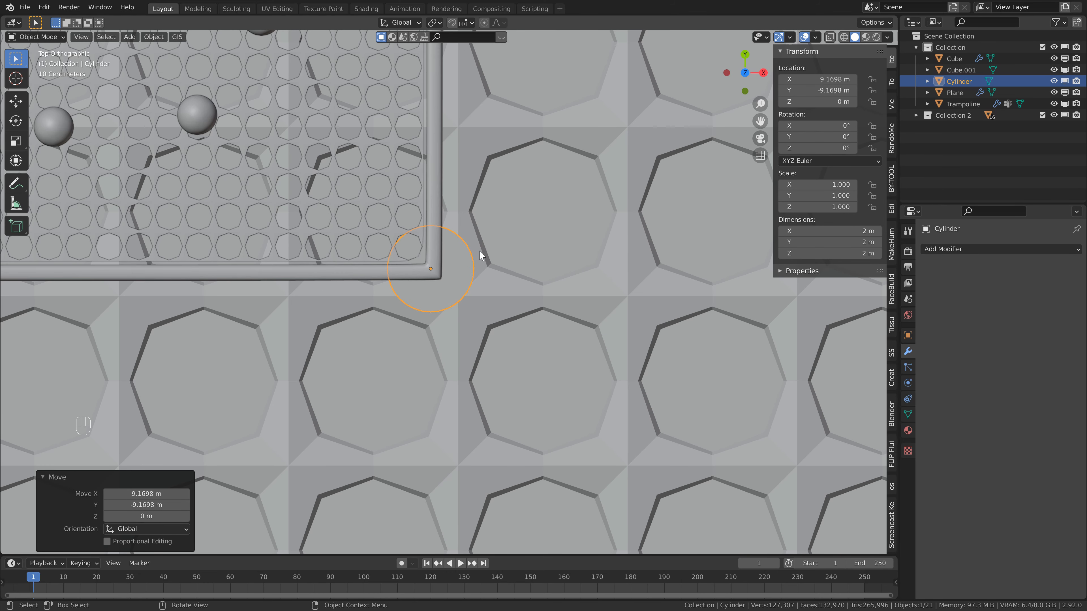
{"action": "key", "text": "s"}
{"action": "key", "text": "shift+z"}
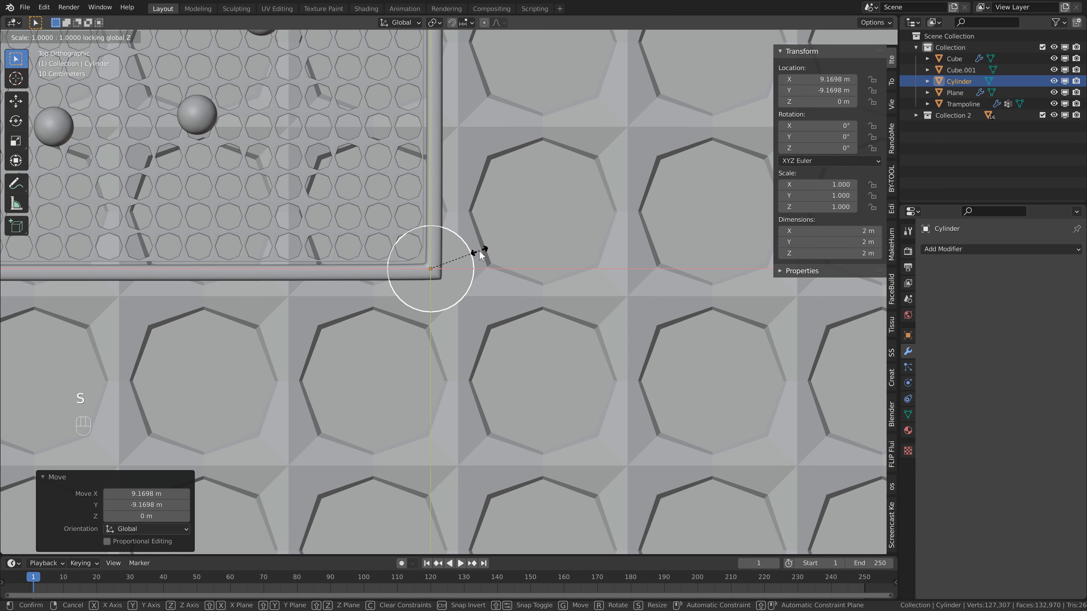
{"action": "type", "text": "0.2"}
{"action": "key", "text": "Return"}
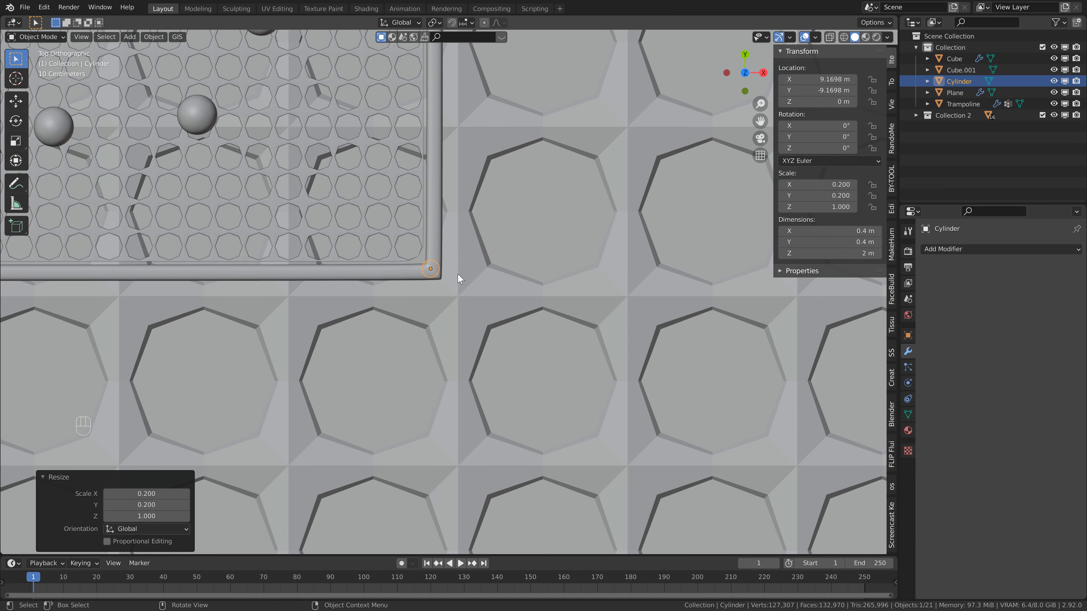
Raise the leg about 1.07 m along Z and scale its height by about 0.95 to fit beneath the frame.
{"action": "middle_click_drag", "start_coordinate": [449, 256], "coordinate": [382, 303]}
{"action": "key", "text": "g"}
{"action": "key", "text": "z"}
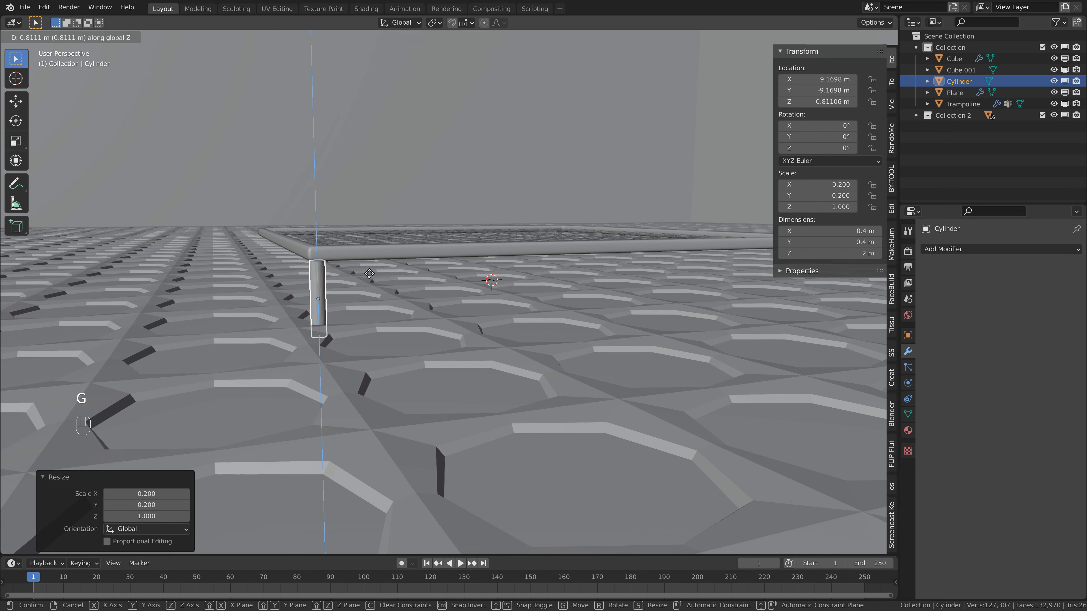
{"action": "left_click", "coordinate": [399, 259]}
{"action": "key", "text": "s"}
{"action": "key", "text": "z"}
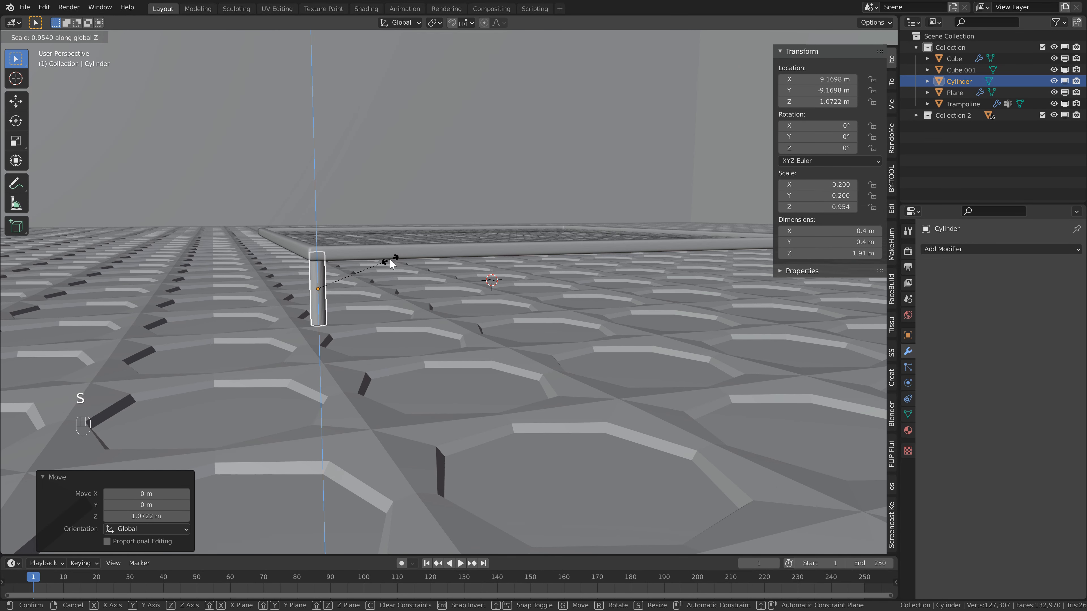
{"action": "left_click", "coordinate": [390, 259]}
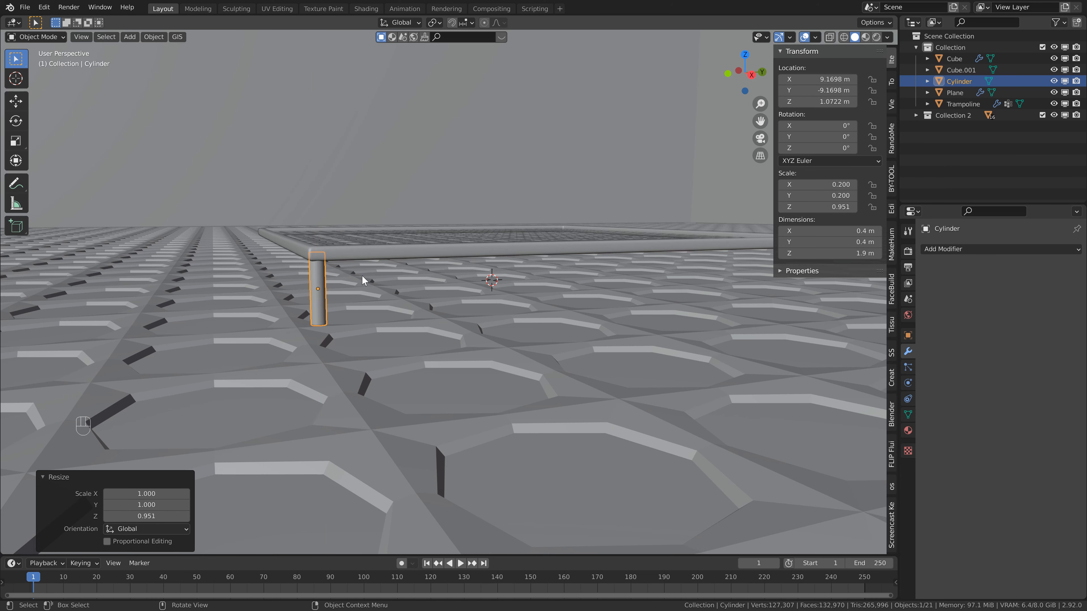
Shade the leg smooth and give it a Subdivision modifier with one viewport level.
{"action": "middle_click_drag", "start_coordinate": [362, 276], "coordinate": [364, 287]}
{"action": "right_click", "coordinate": [341, 286]}
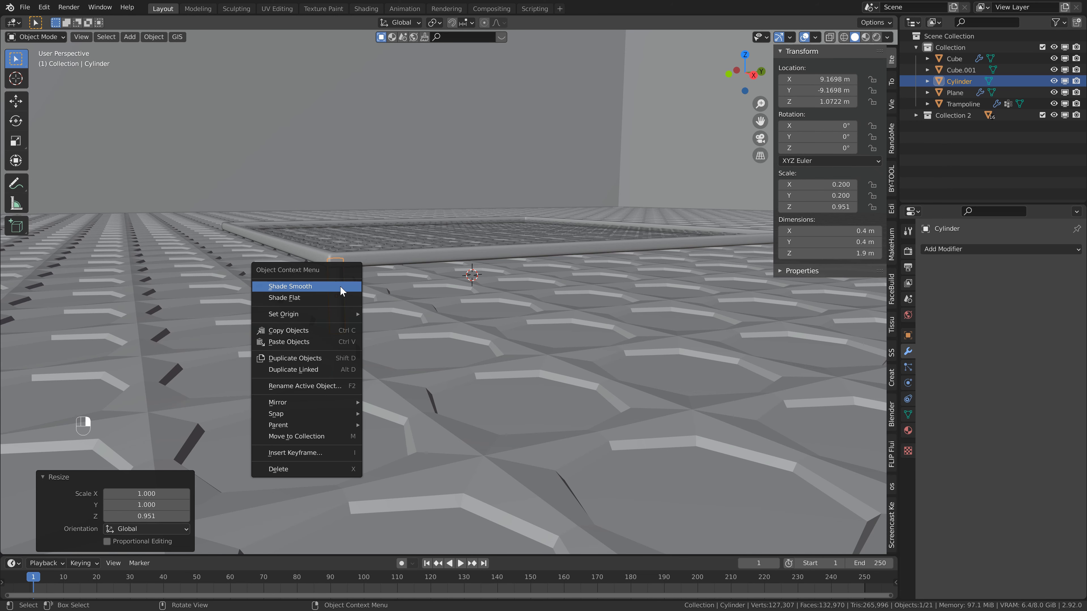
{"action": "left_click", "coordinate": [340, 286]}
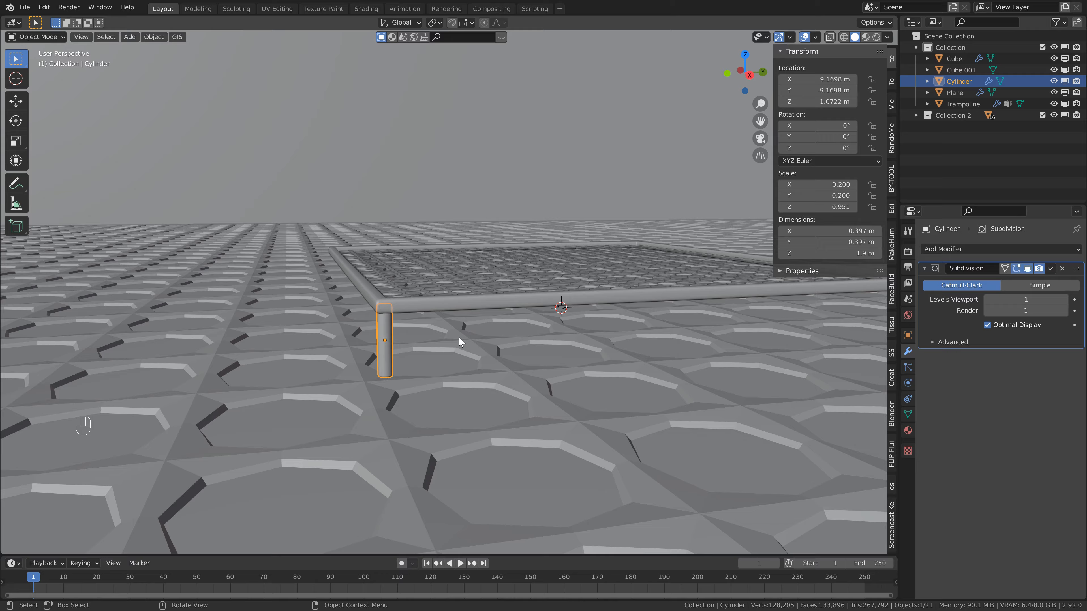
Duplicate the leg about 18.38 m along Y onto the adjacent corner of the trampoline frame.
{"action": "key", "text": "KP_7"}
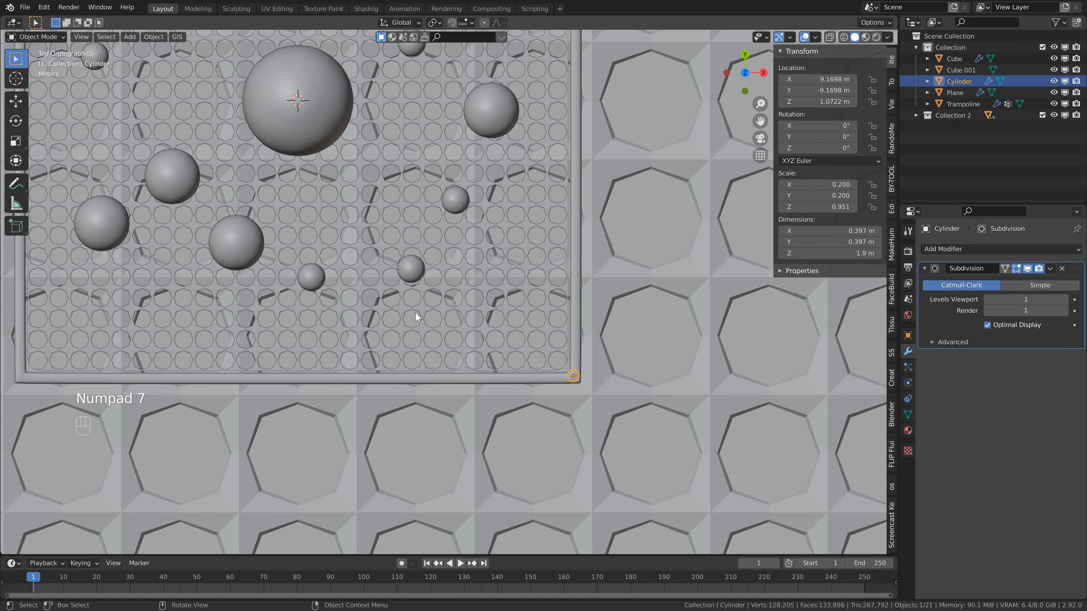
{"action": "scroll", "coordinate": [501, 354], "scroll_direction": "down", "scroll_amount": 3}
{"action": "middle_click_drag", "start_coordinate": [580, 188], "coordinate": [584, 258], "text": "shift"}
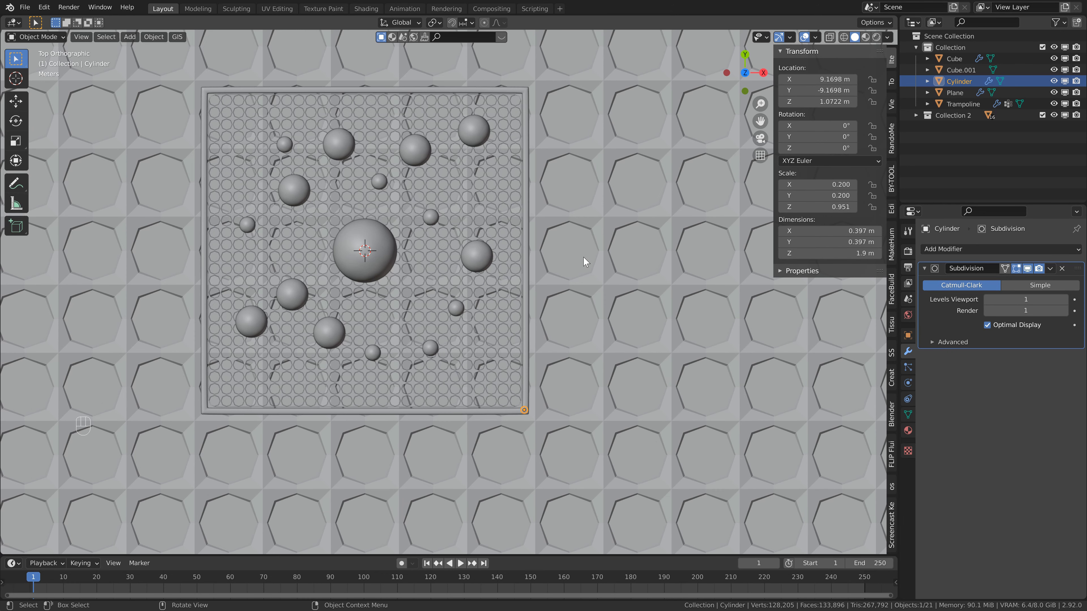
{"action": "key", "text": "shift+d"}
{"action": "key", "text": "y"}
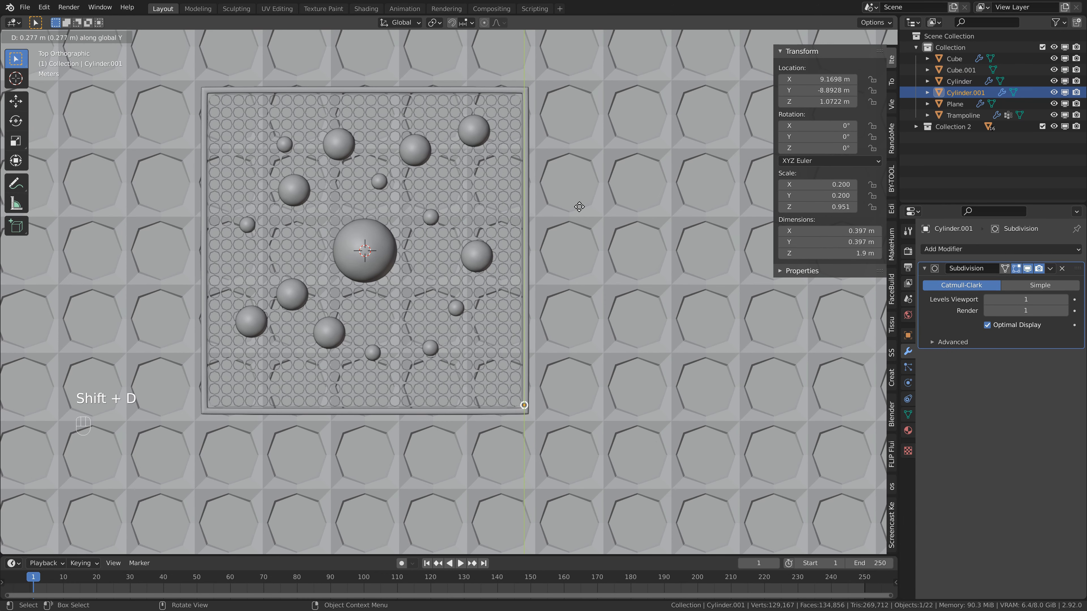
{"action": "left_click", "coordinate": [586, 462]}
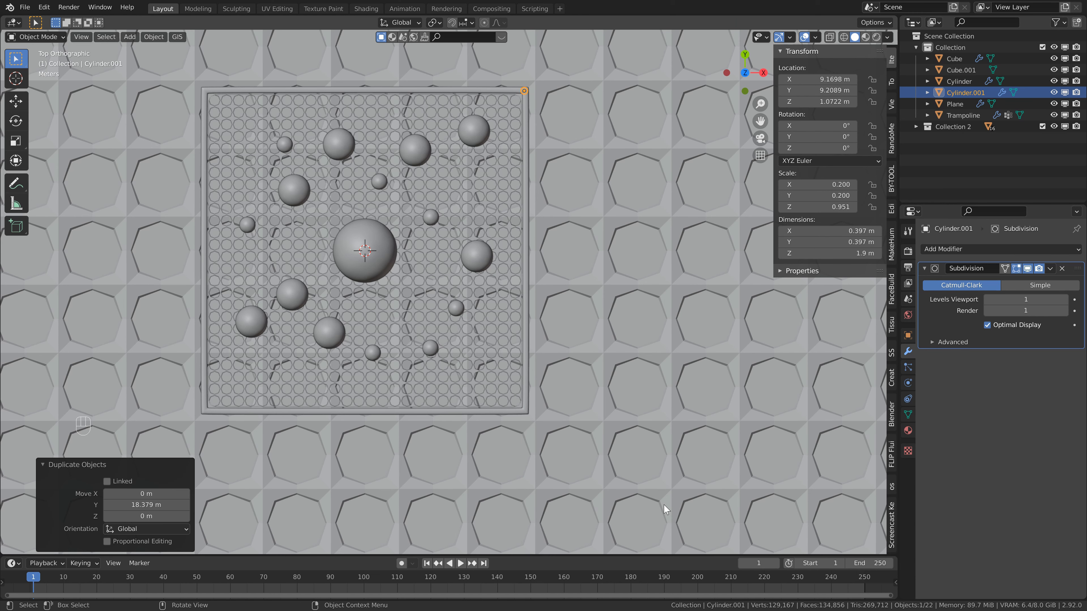
Duplicate the new leg about -18.36 m along X, and that copy about -18.38 m along Y, onto the two remaining frame corners.
{"action": "key", "text": "shift+d"}
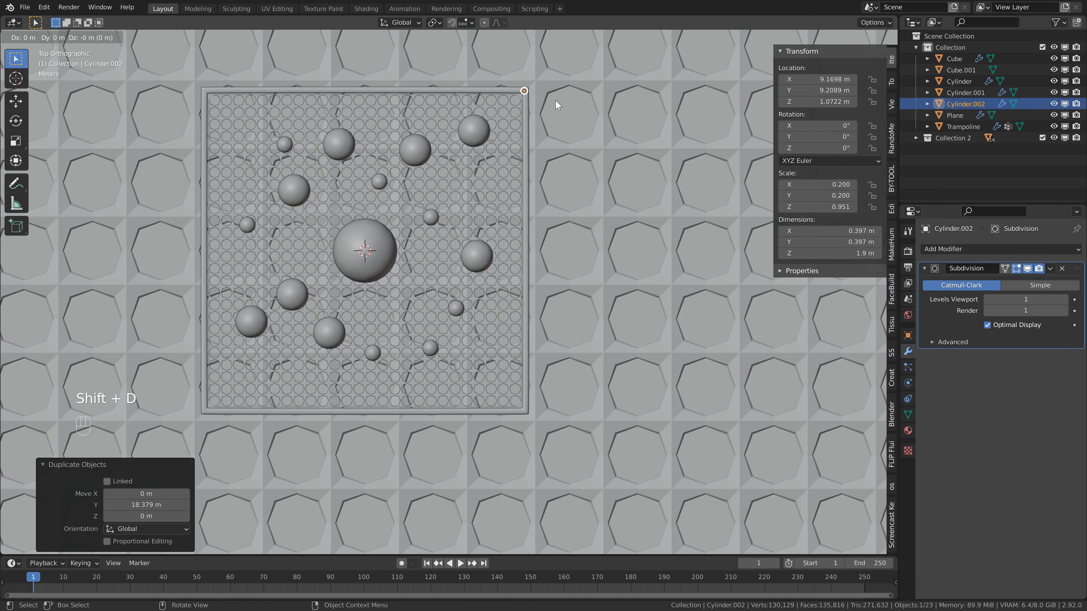
{"action": "key", "text": "x"}
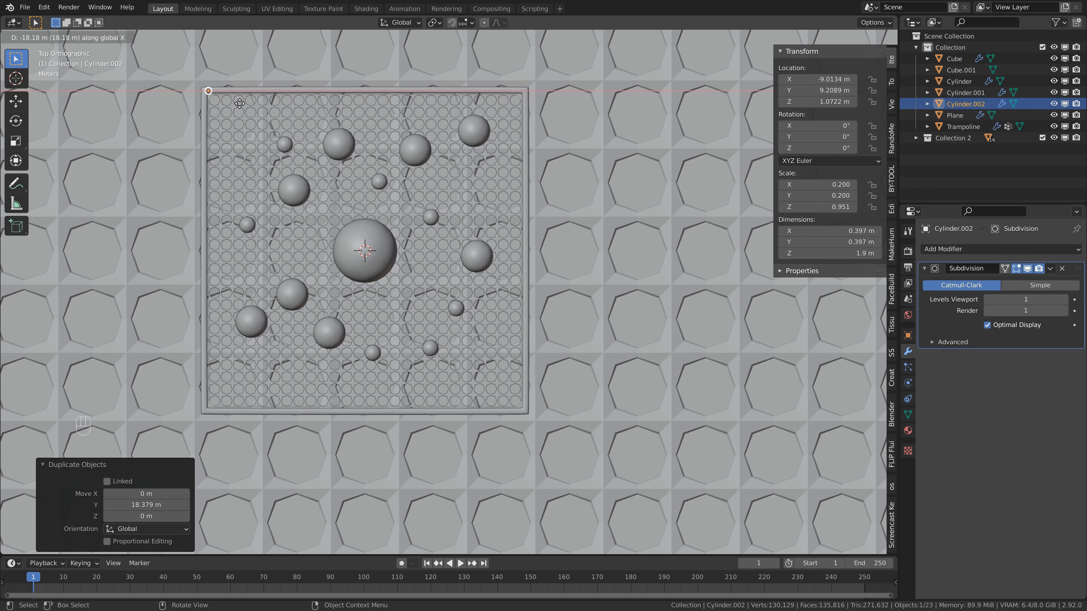
{"action": "left_click", "coordinate": [237, 104]}
{"action": "key", "text": "shift+d"}
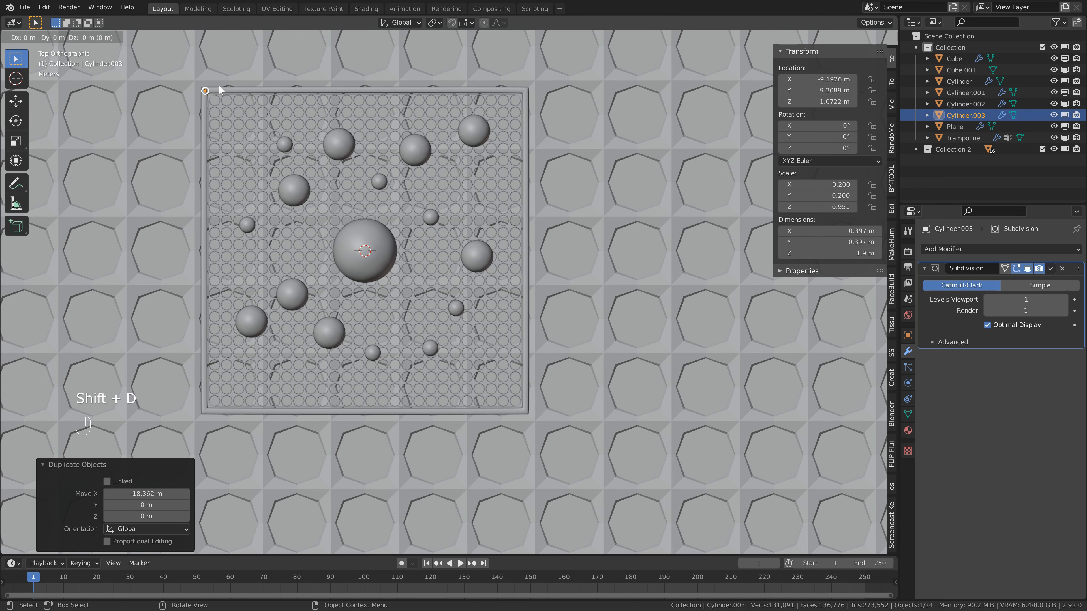
{"action": "key", "text": "y"}
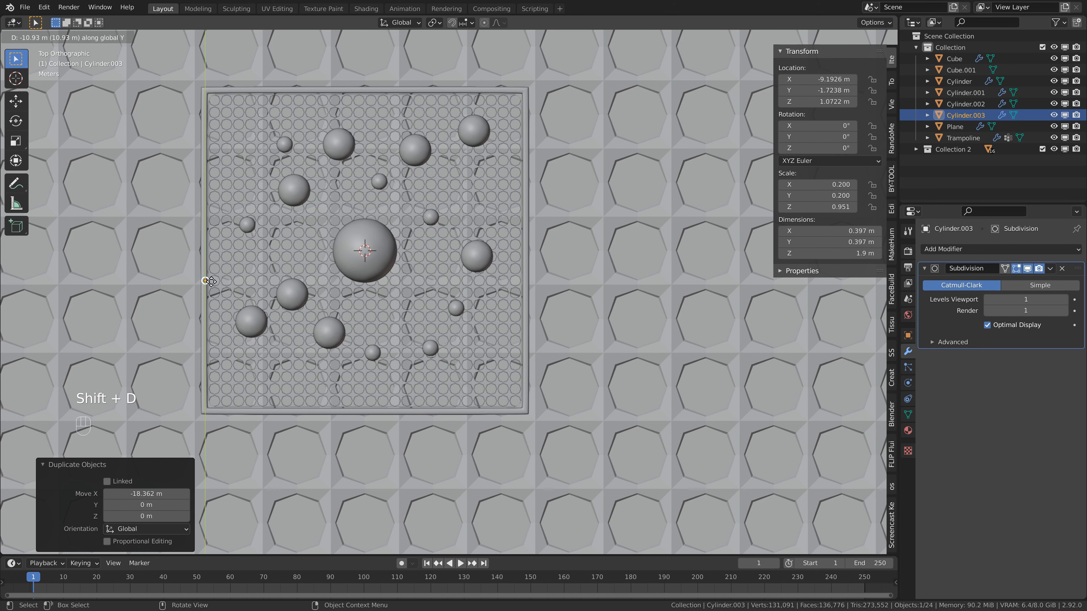
{"action": "left_click", "coordinate": [217, 406]}
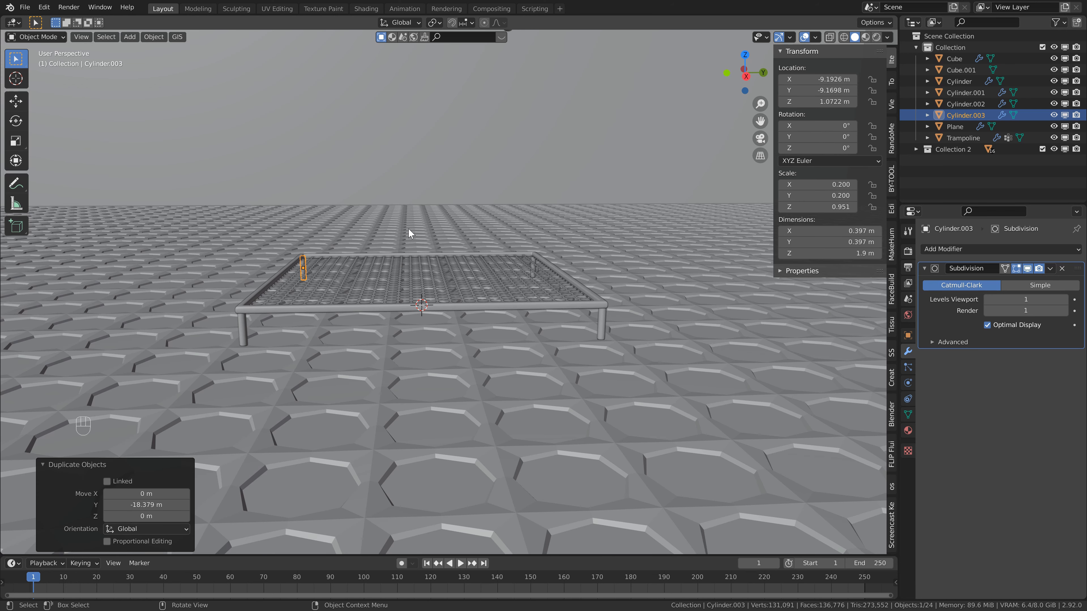
{"action": "middle_click_drag", "start_coordinate": [408, 228], "coordinate": [406, 243]}
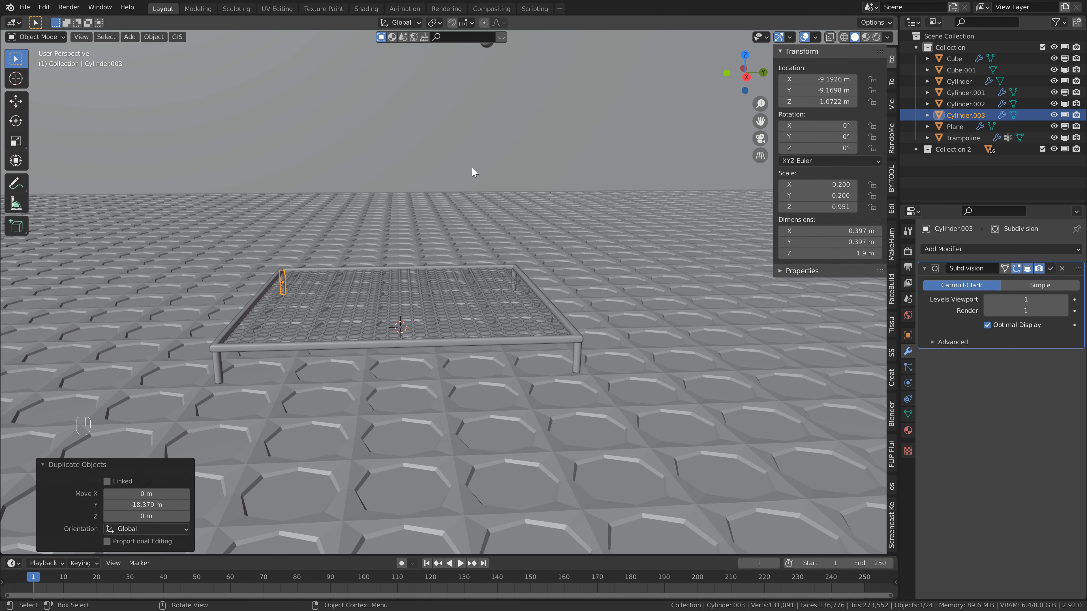
Add a UV sphere and move it -50 m along X, away from the trampoline.
{"action": "key", "text": "shift+a"}
{"action": "mouse_move", "coordinate": [368, 212]}
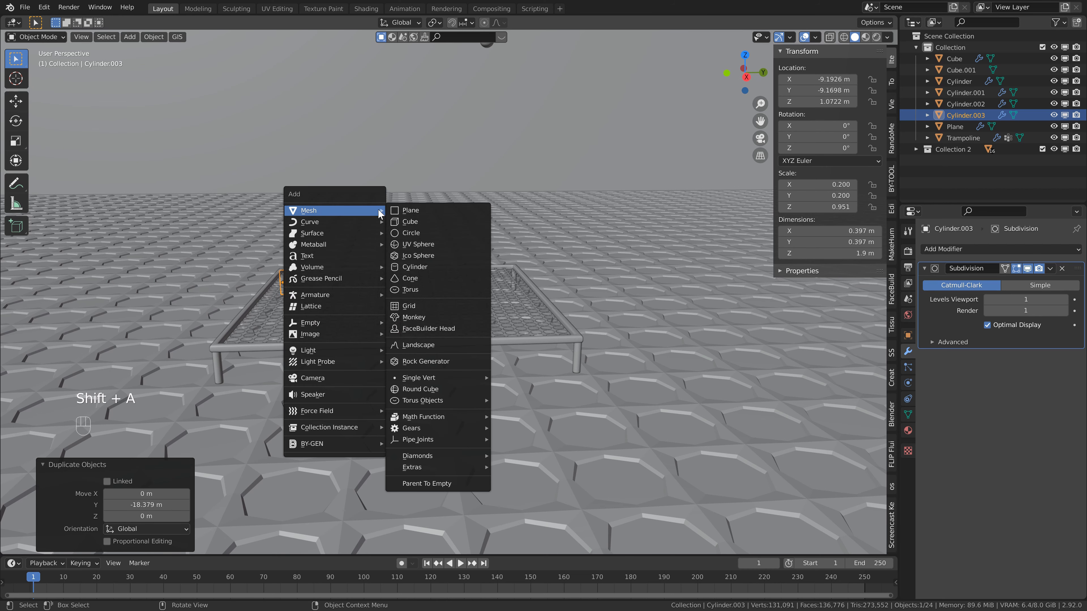
{"action": "left_click", "coordinate": [426, 247]}
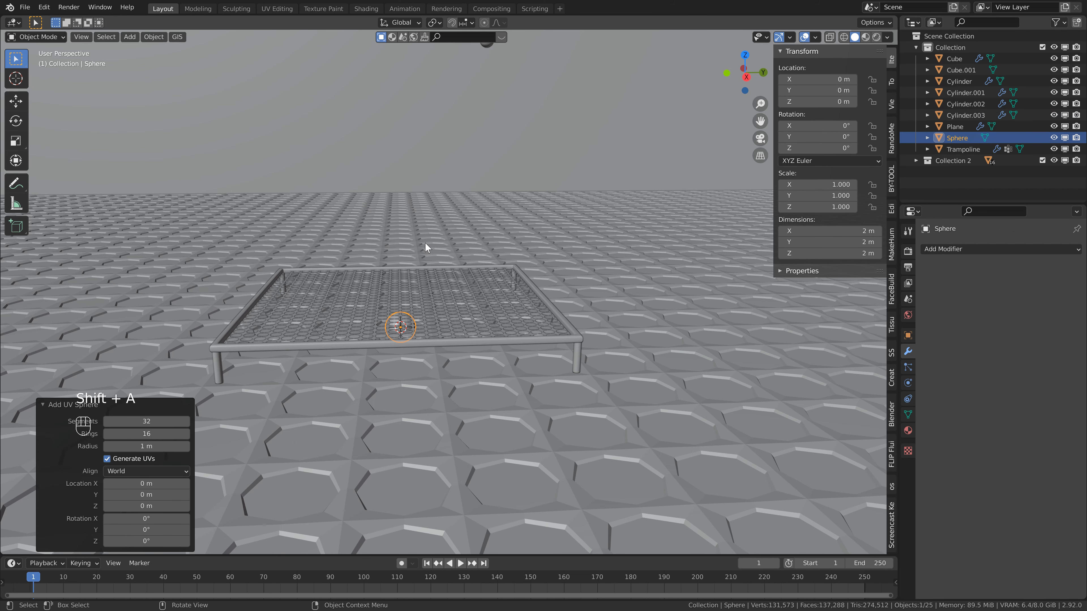
{"action": "middle_click_drag", "start_coordinate": [316, 236], "coordinate": [531, 218]}
{"action": "scroll", "coordinate": [401, 240], "scroll_direction": "down", "scroll_amount": 2}
{"action": "scroll", "coordinate": [446, 288], "scroll_direction": "down", "scroll_amount": 1}
{"action": "middle_click_drag", "start_coordinate": [446, 287], "coordinate": [514, 299], "text": "shift"}
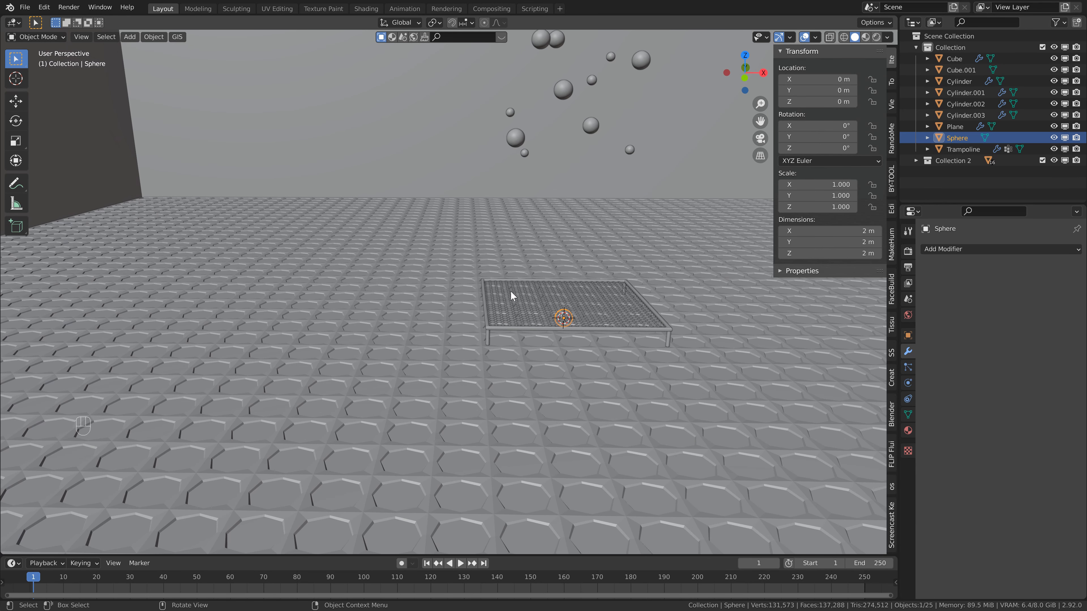
{"action": "key", "text": "g"}
{"action": "type", "text": "x"}
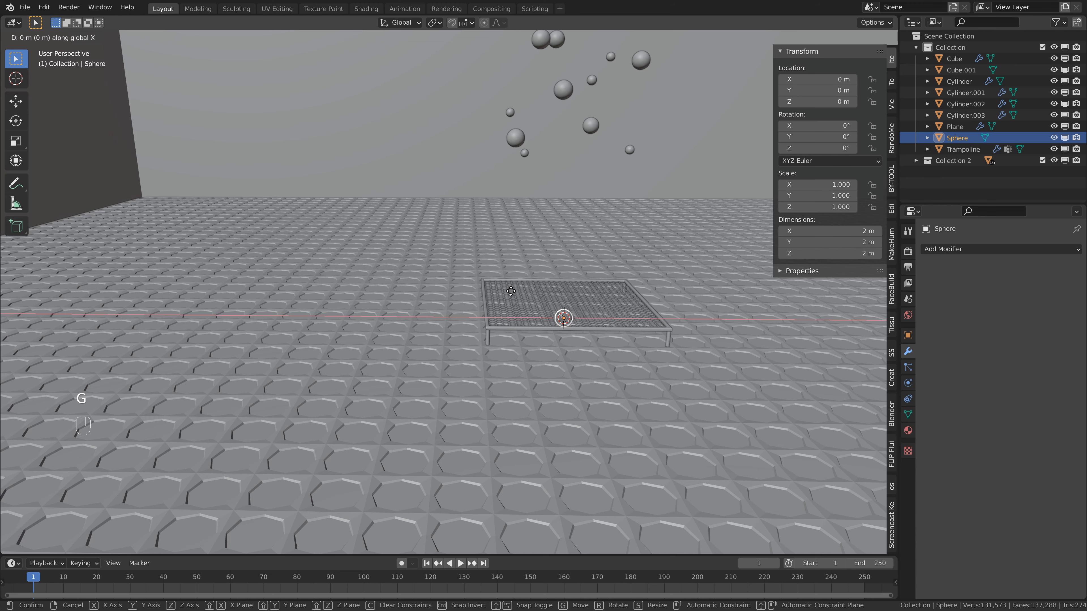
{"action": "type", "text": "-50"}
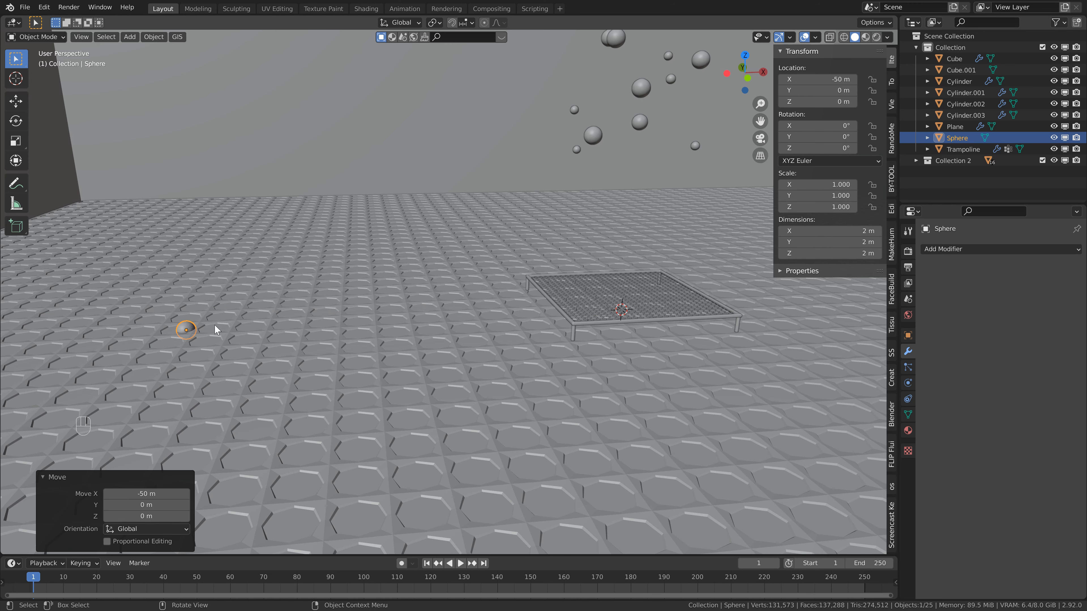
Scale the sphere by 5 and raise it along Z to about 4.83 m so it sits on the ground.
{"action": "type", "text": "s"}
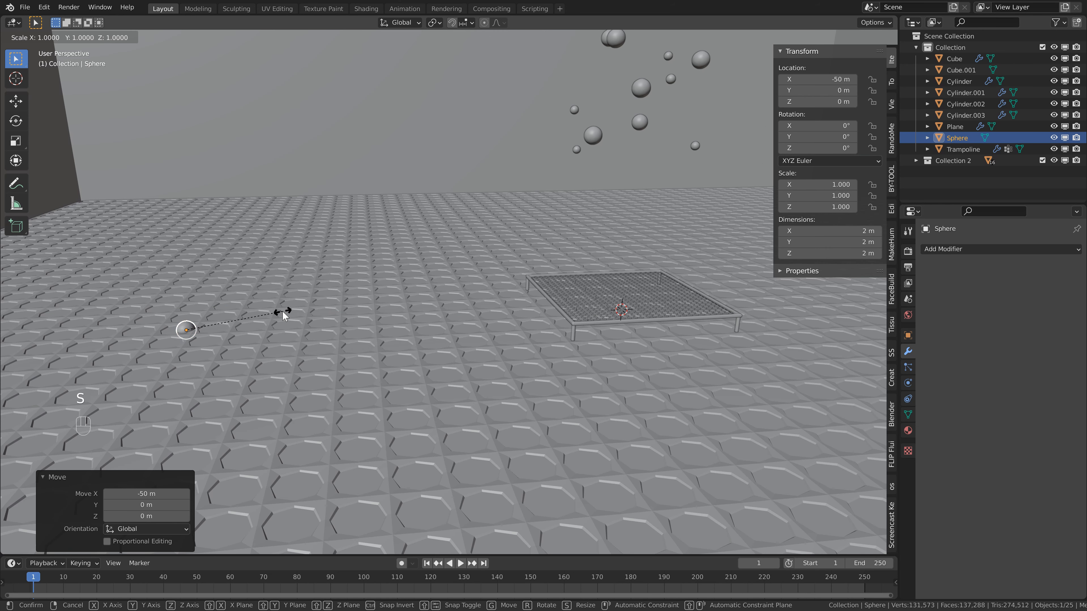
{"action": "type", "text": "5"}
{"action": "key", "text": "Return"}
{"action": "key", "text": "g"}
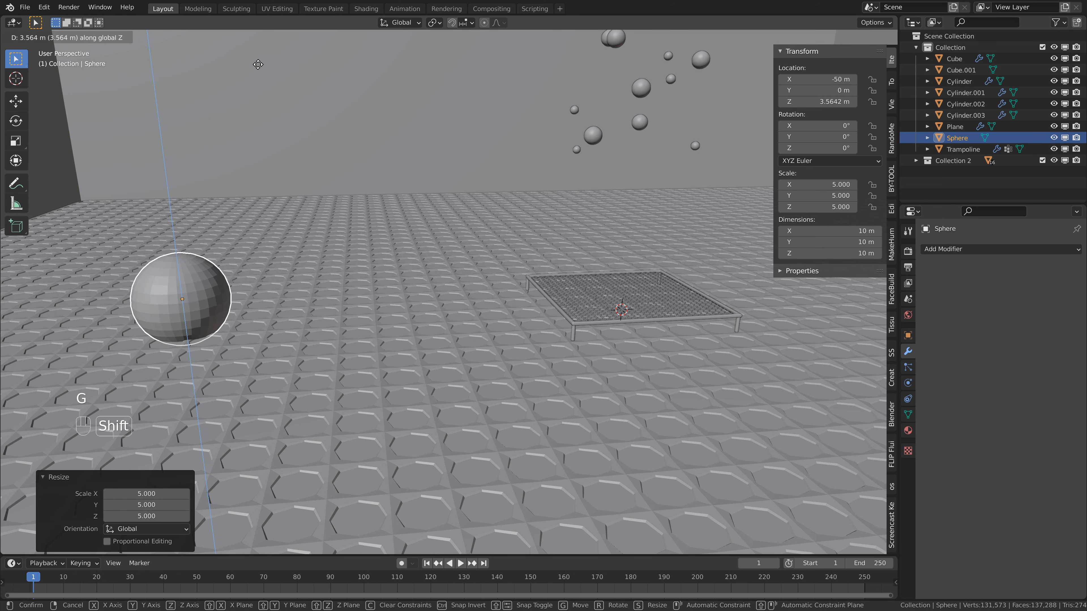
{"action": "left_click", "coordinate": [362, 388]}
Duplicate the large sphere and place the copy about 15 m along X and 13 m along Y from it, keeping its height.
{"action": "key", "text": "KP_7"}
{"action": "key", "text": "shift+d"}
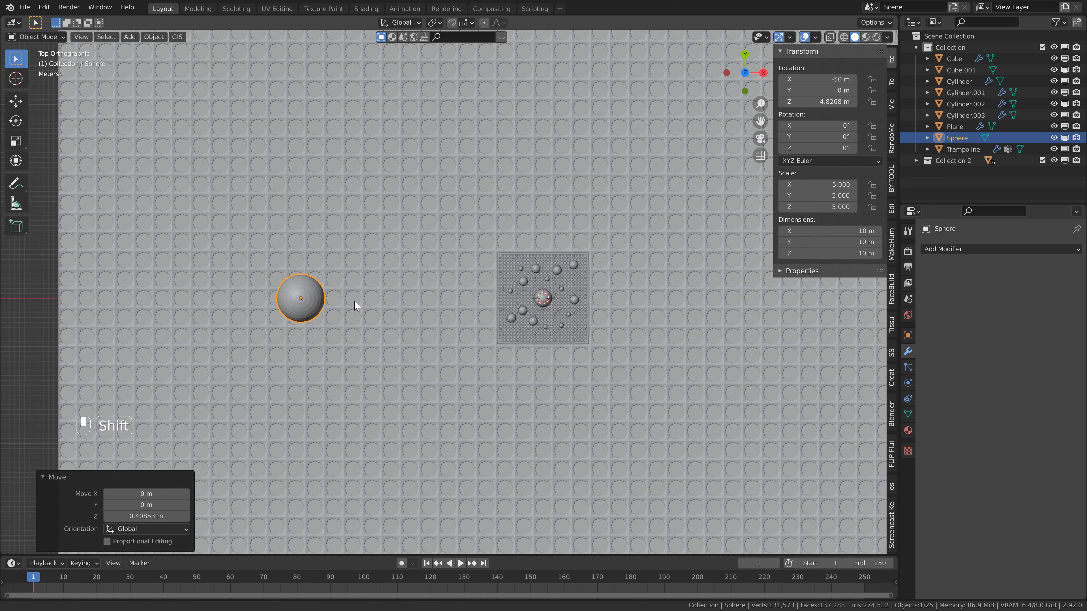
{"action": "key", "text": "shift+z"}
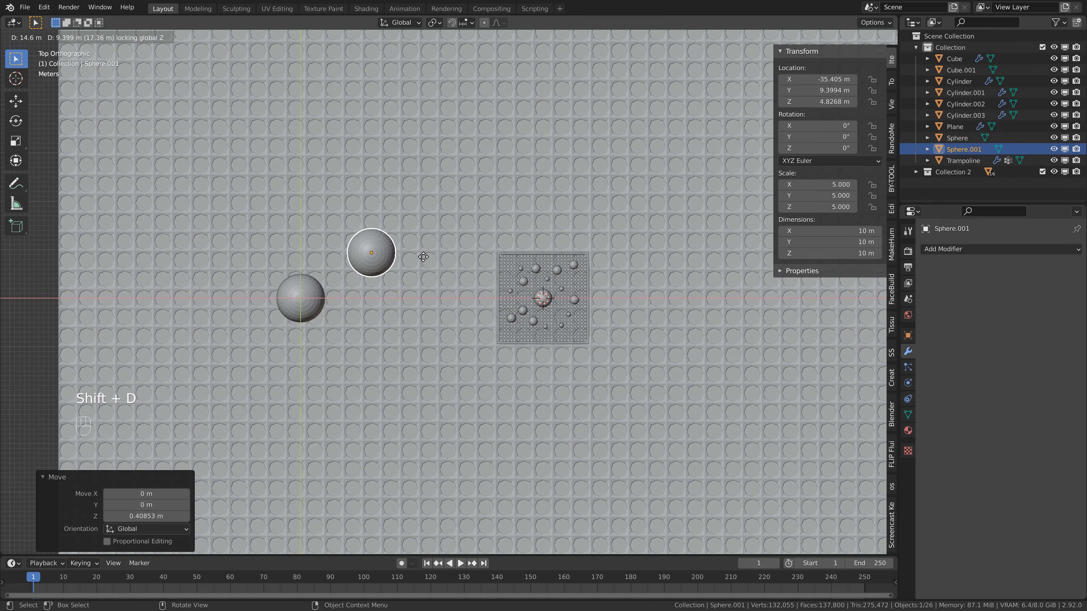
{"action": "left_click", "coordinate": [427, 238]}
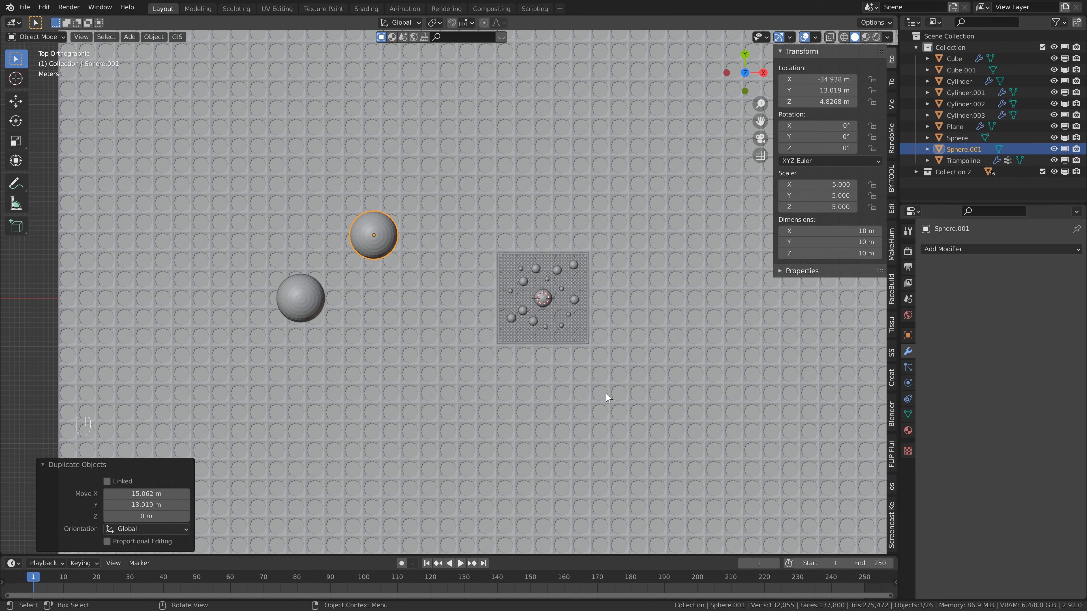
{"action": "middle_click_drag", "start_coordinate": [606, 396], "coordinate": [505, 332]}
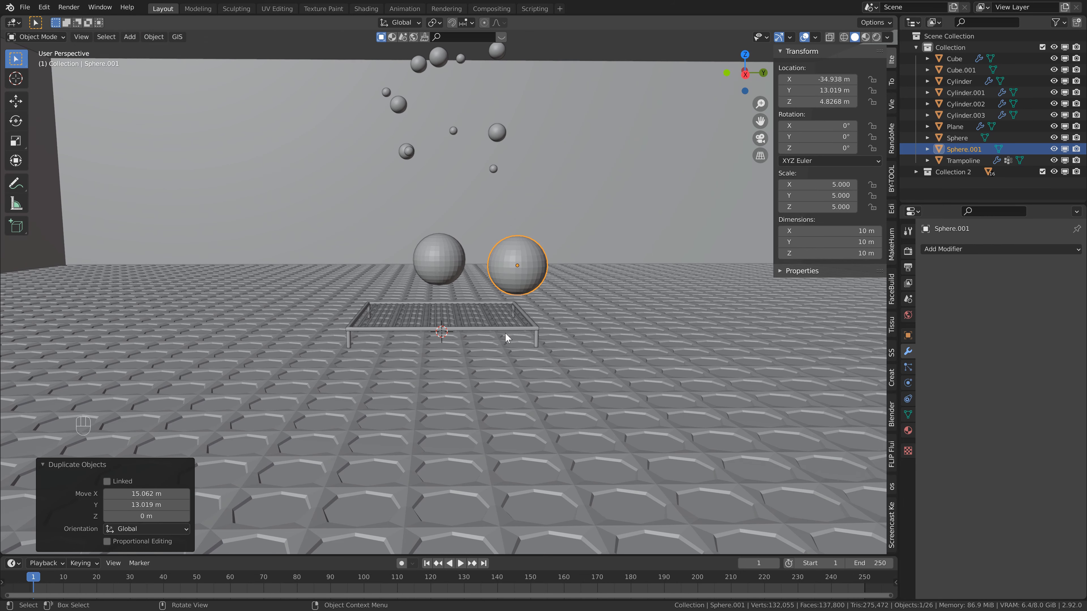
Add a camera and align it to the current view framing the trampoline and large spheres.
{"action": "key", "text": "shift+a"}
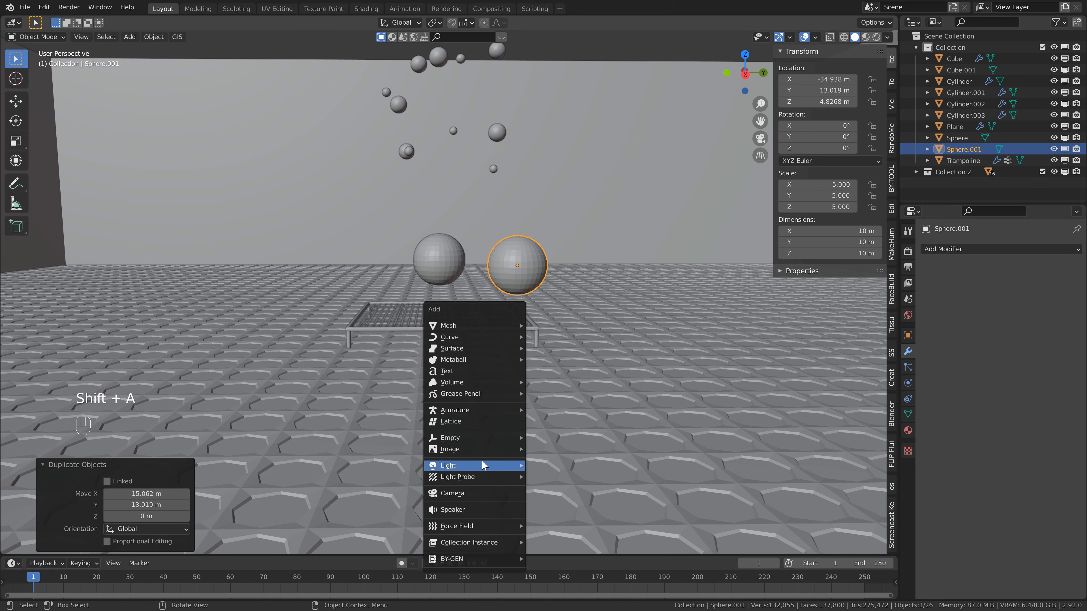
{"action": "left_click", "coordinate": [479, 493]}
{"action": "scroll", "coordinate": [494, 393], "scroll_direction": "up", "scroll_amount": 4}
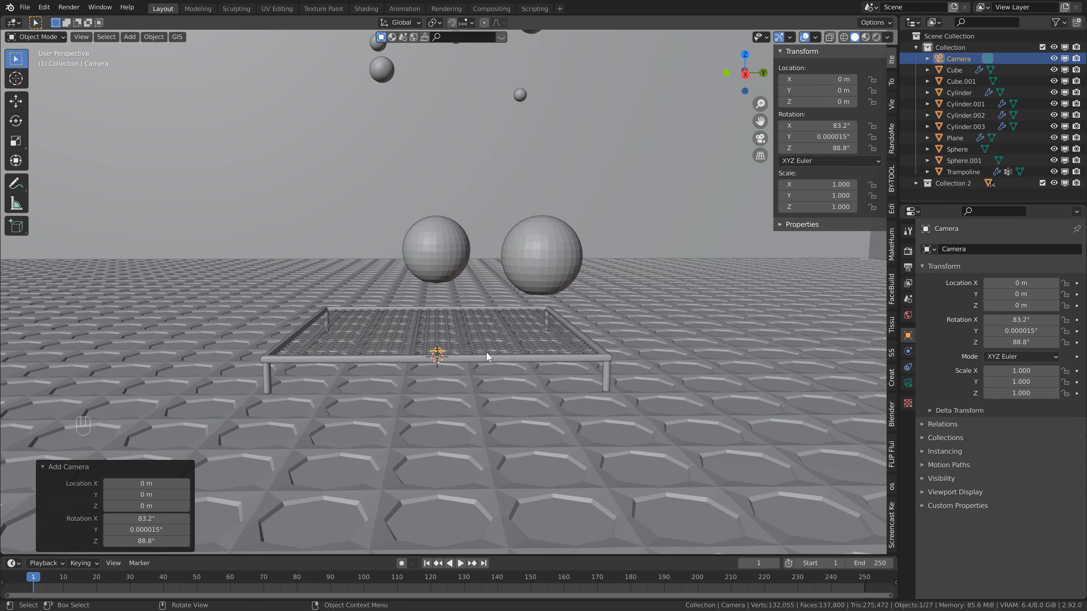
{"action": "scroll", "coordinate": [482, 367], "scroll_direction": "down", "scroll_amount": 2}
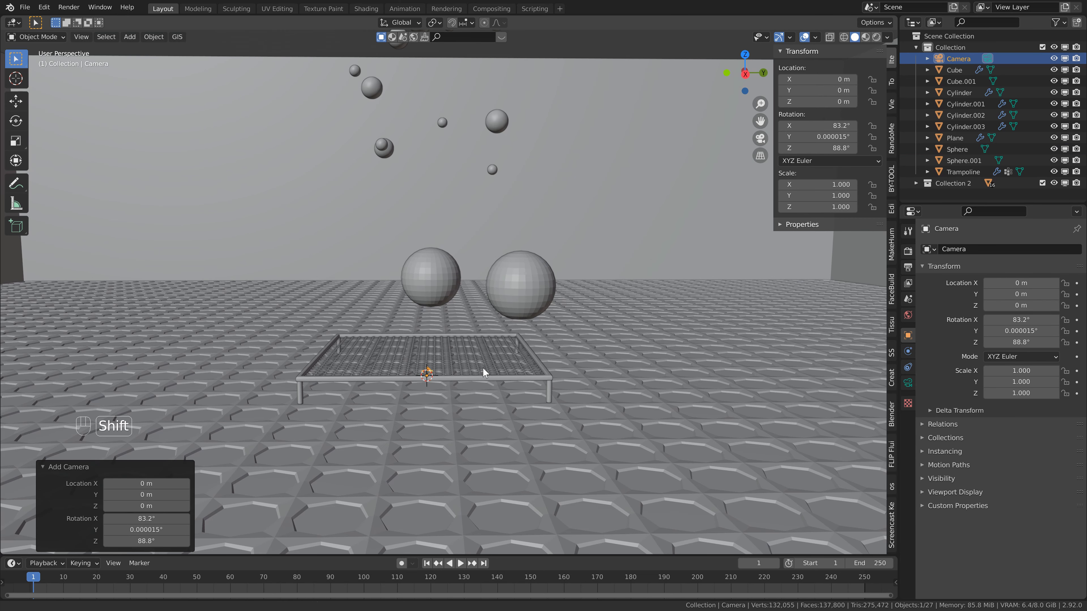
{"action": "mouse_move", "coordinate": [482, 367]}
{"action": "middle_mouse_down", "text": "shift"}
{"action": "mouse_move", "coordinate": [483, 357]}
{"action": "mouse_move", "coordinate": [464, 370]}
{"action": "mouse_move", "coordinate": [475, 363]}
{"action": "middle_mouse_up", "text": "shift"}
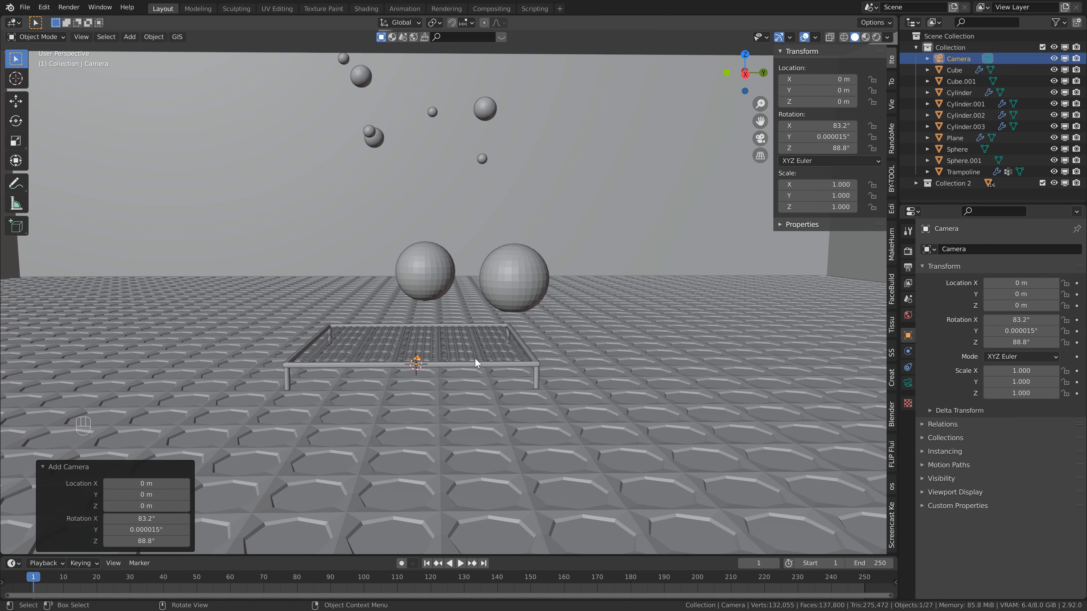
{"action": "key", "text": "ctrl+alt+KP_0"}
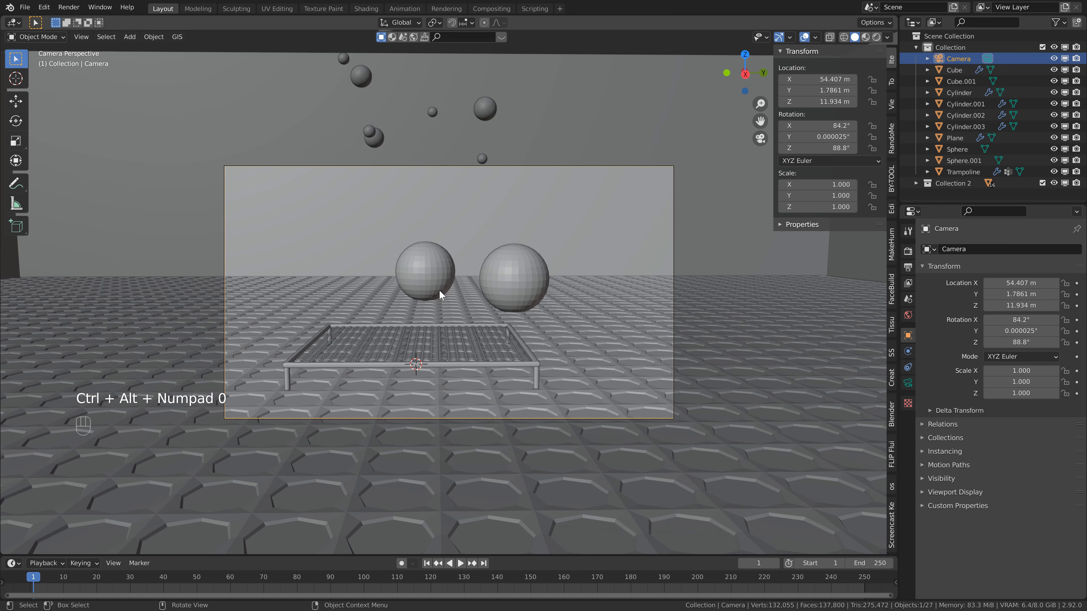
Set the camera's Z rotation to 90° and its Y location to 0 m.
{"action": "left_click_drag", "start_coordinate": [847, 148], "coordinate": [854, 148], "text": "ctrl"}
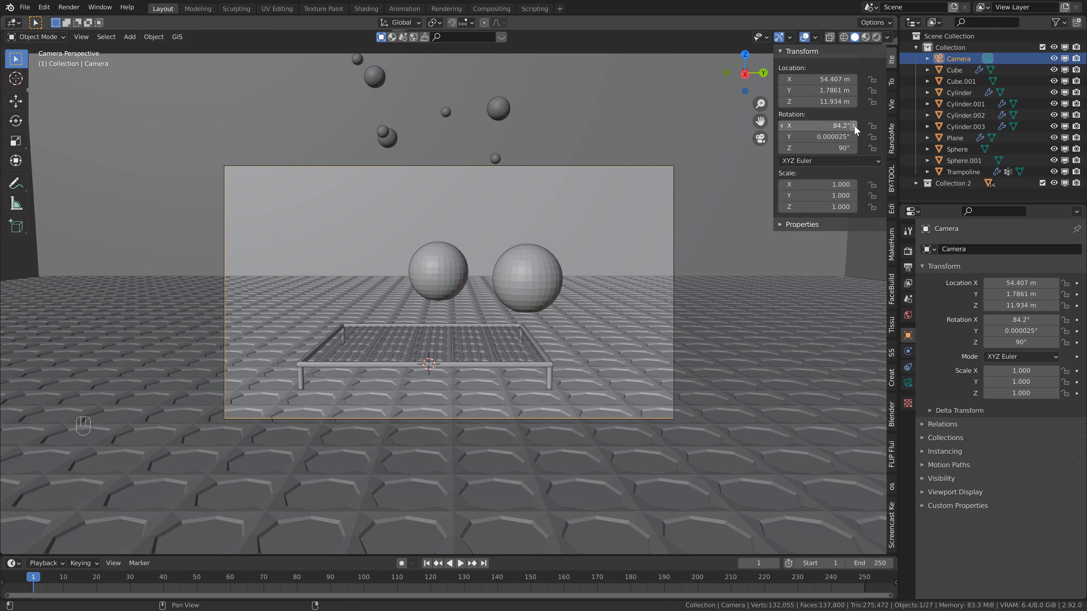
{"action": "left_click", "coordinate": [818, 90]}
{"action": "type", "text": "0"}
{"action": "key", "text": "Return"}
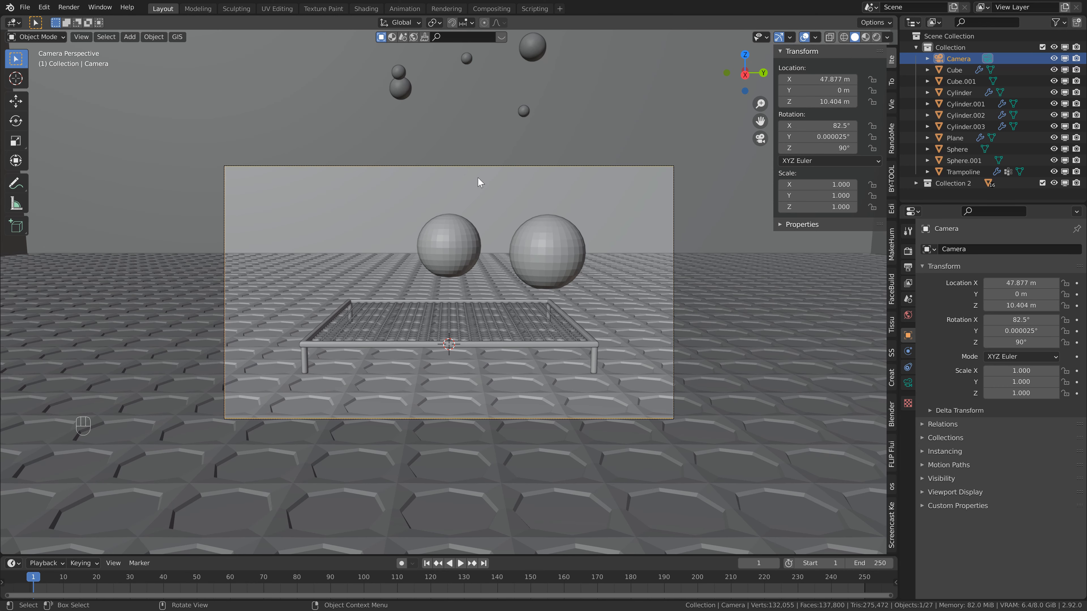
Scale the middle background sphere by about 1.46 and raise it about 1.95 m along Z.
{"action": "left_click", "coordinate": [457, 231]}
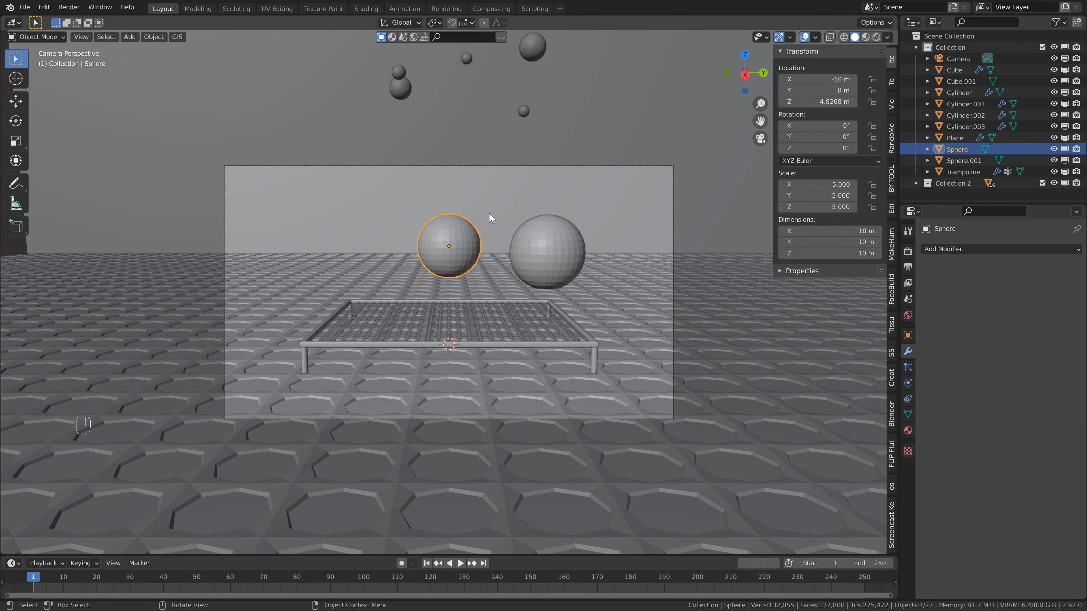
{"action": "key", "text": "s"}
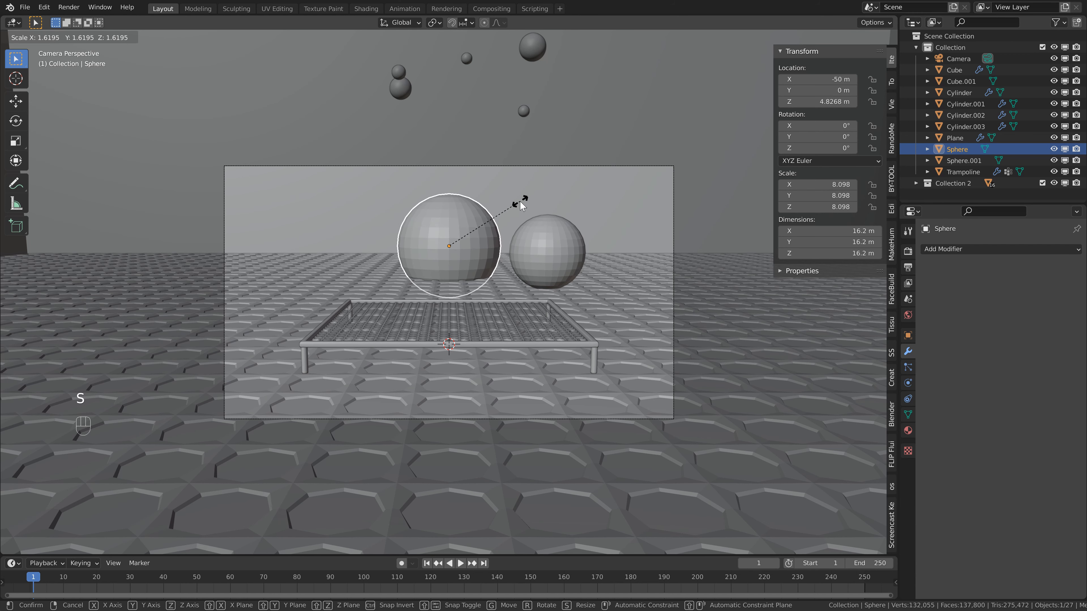
{"action": "left_click", "coordinate": [513, 205]}
{"action": "key", "text": "g"}
{"action": "key", "text": "z"}
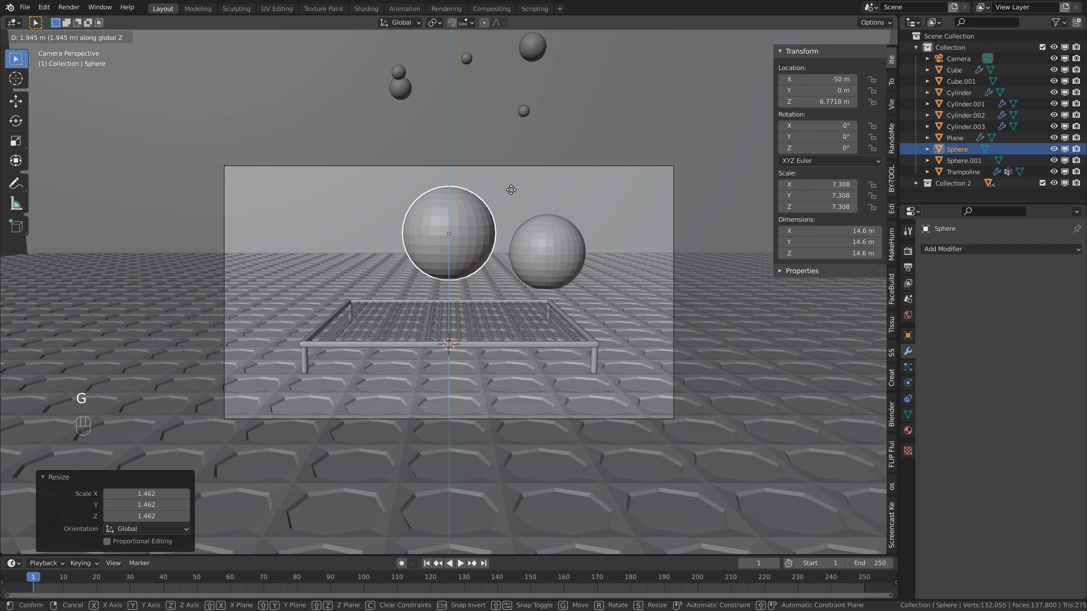
{"action": "left_click", "coordinate": [511, 190]}
Move the smaller background sphere outward along Y and set its Y location to 19 m.
{"action": "left_click", "coordinate": [549, 244]}
{"action": "key", "text": "g"}
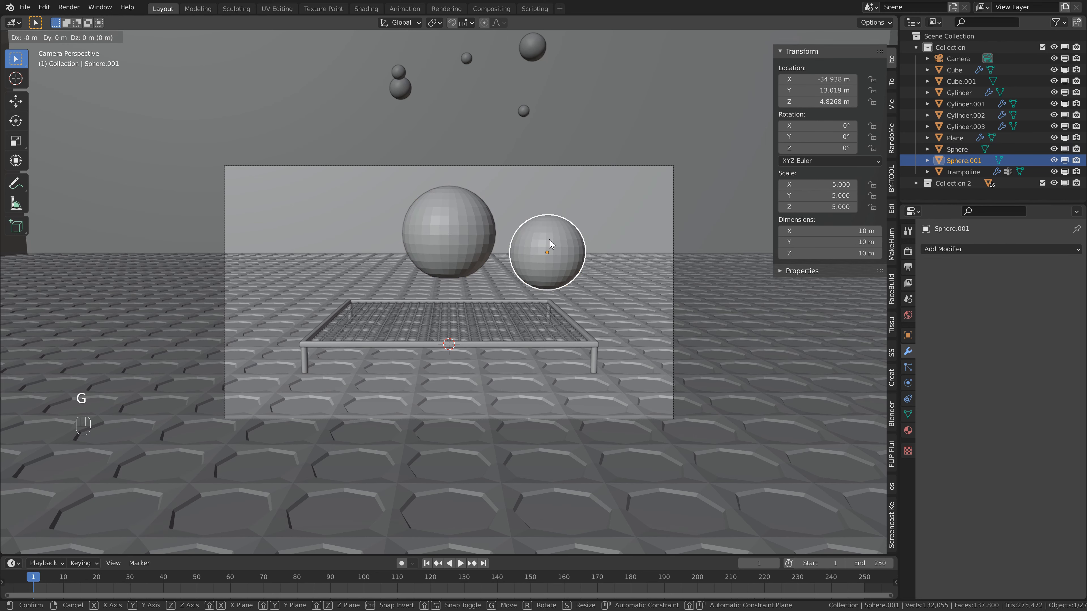
{"action": "key", "text": "y"}
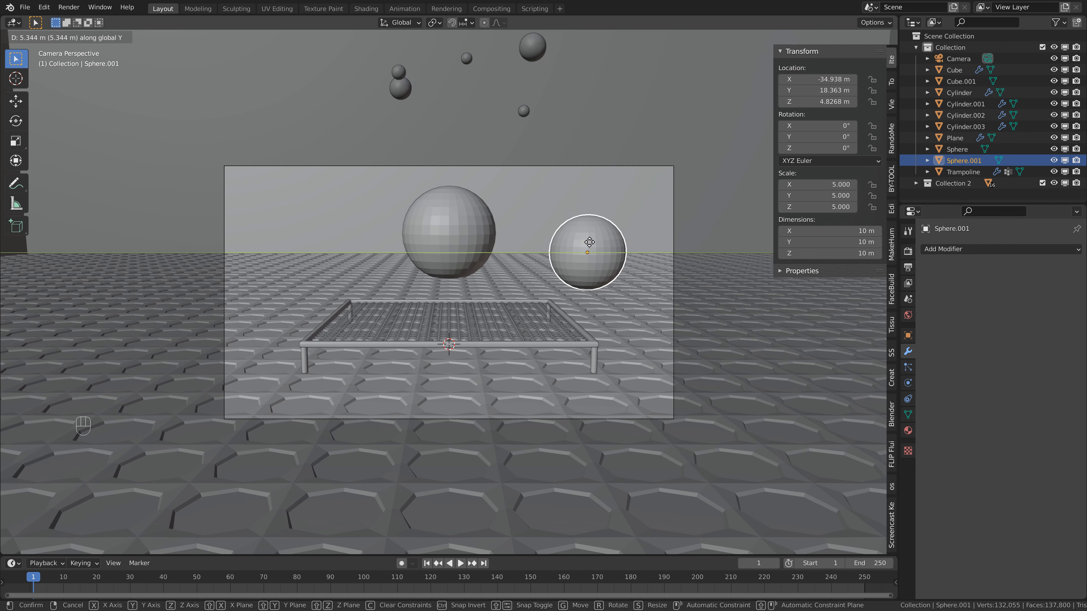
{"action": "left_click", "coordinate": [590, 243]}
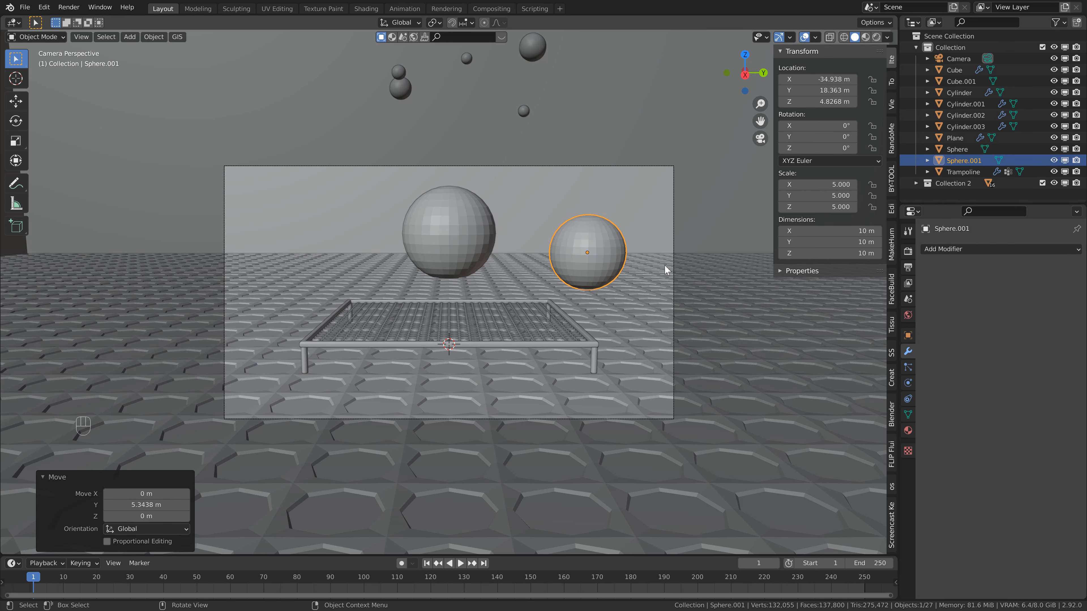
{"action": "left_click", "coordinate": [836, 91]}
{"action": "type", "text": "19"}
{"action": "key", "text": "Return"}
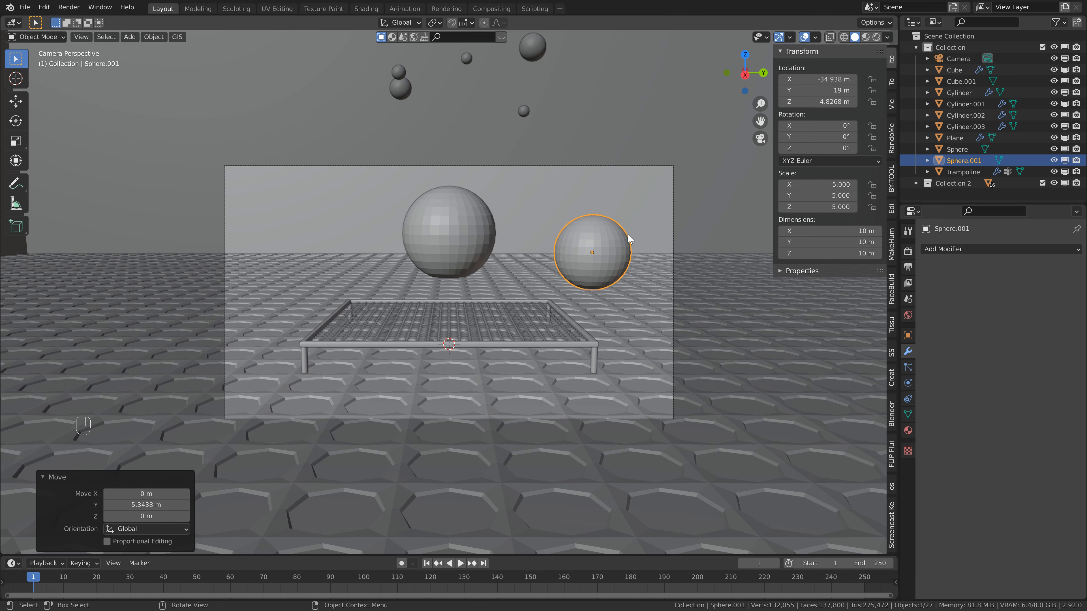
Duplicate the smaller background sphere along Y and place the copy on the opposite side at Y -19 m.
{"action": "key", "text": "shift+d"}
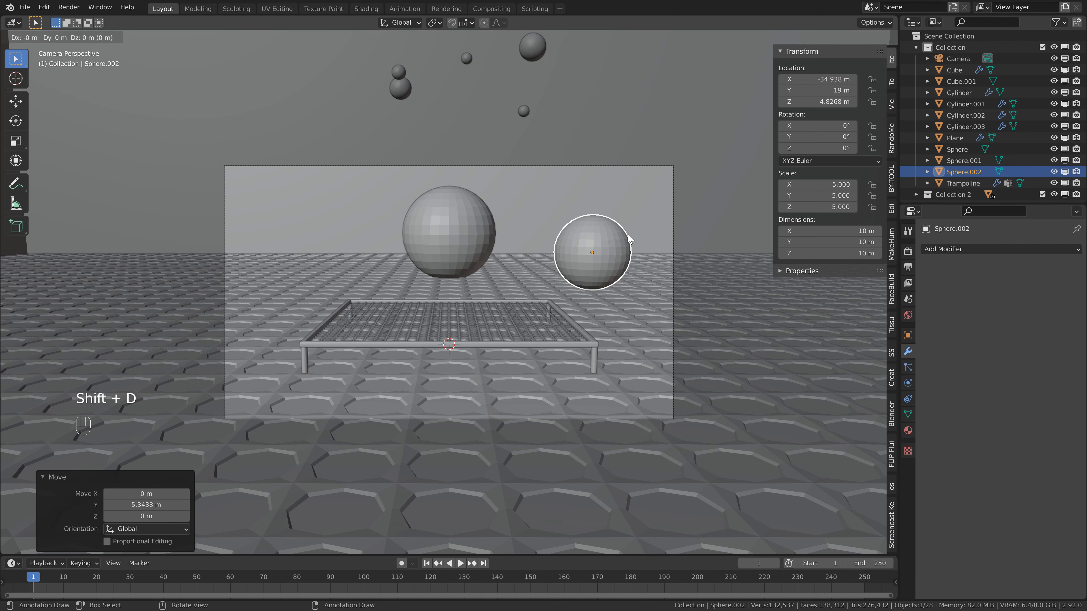
{"action": "key", "text": "y"}
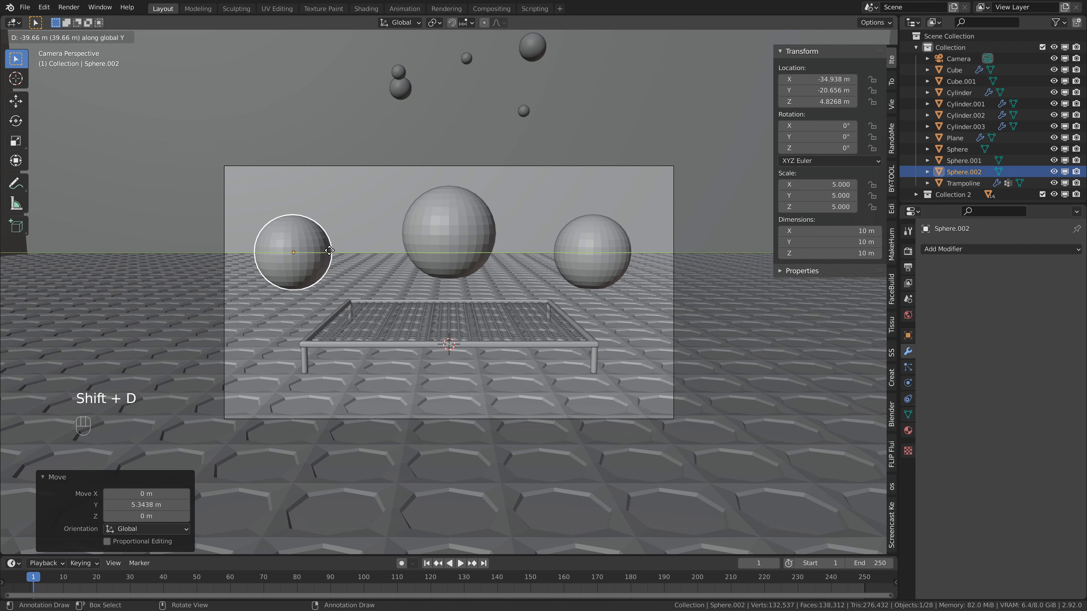
{"action": "left_click", "coordinate": [330, 255]}
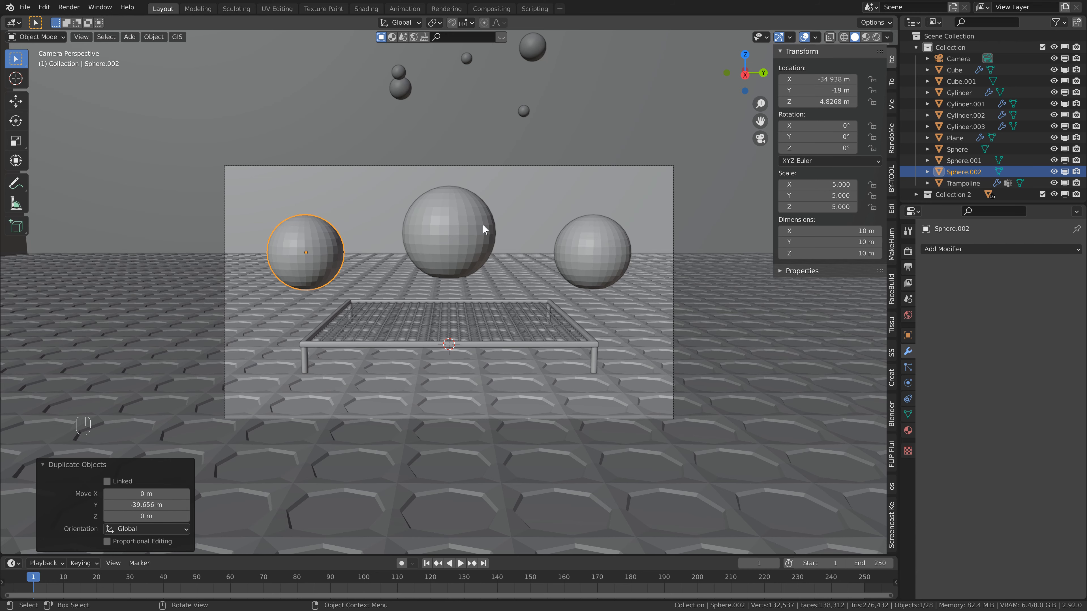
Apply Shade Smooth to all three large background spheres.
{"action": "right_click", "coordinate": [444, 219]}
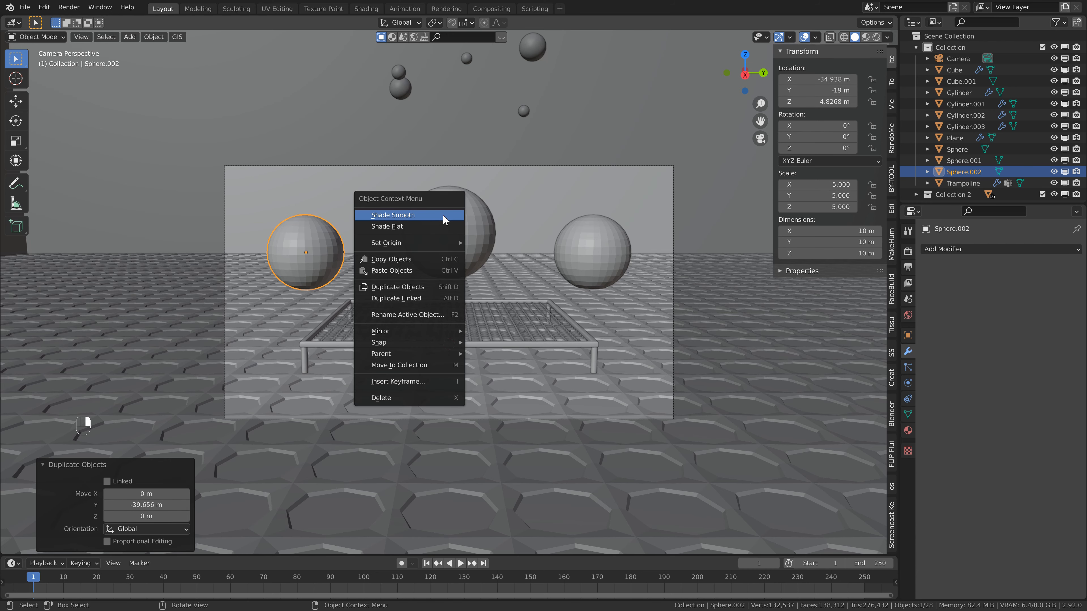
{"action": "left_click", "coordinate": [444, 215]}
{"action": "left_click", "coordinate": [444, 217]}
{"action": "right_click", "coordinate": [444, 217]}
{"action": "left_click", "coordinate": [444, 215]}
{"action": "left_click", "coordinate": [595, 243]}
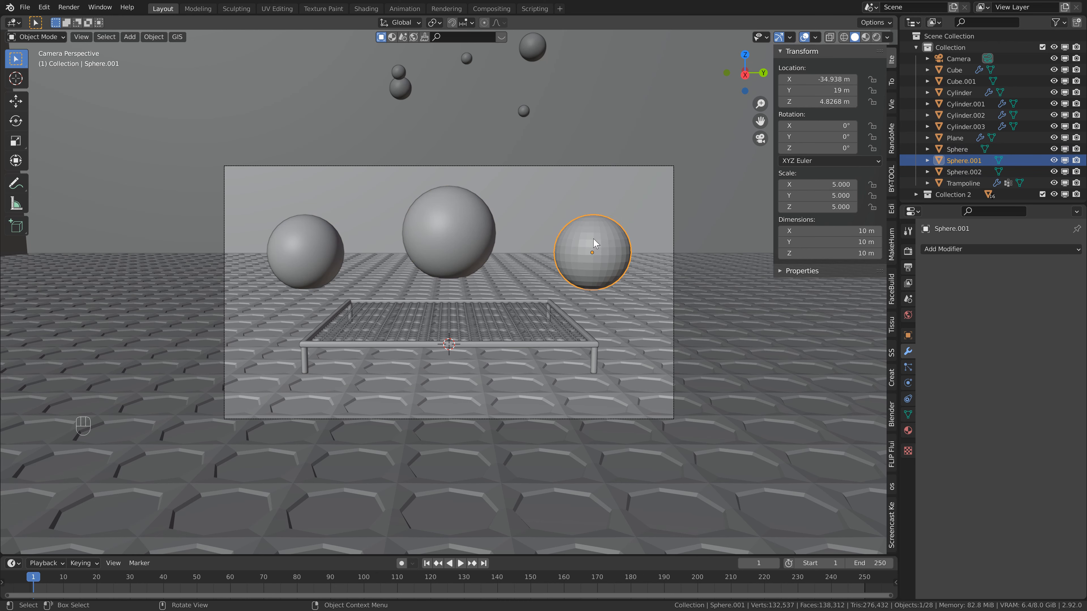
{"action": "right_click", "coordinate": [595, 243]}
{"action": "left_click", "coordinate": [595, 243]}
Play the ball simulation through the camera view and stop it around frame 41.
{"action": "key", "text": "space"}
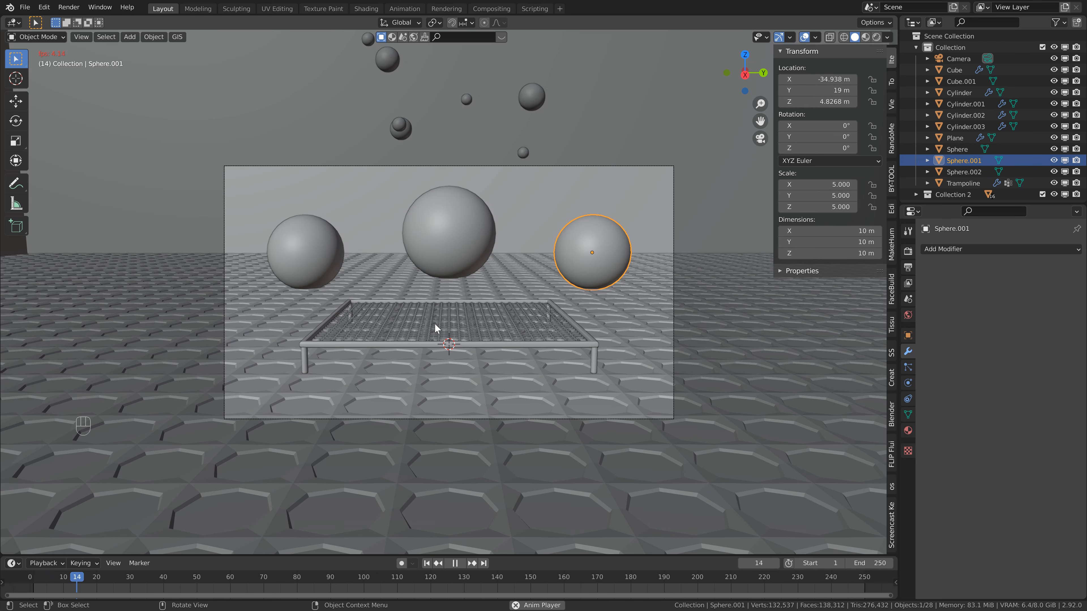
{"action": "key", "text": "space"}
{"action": "key", "text": "space"}
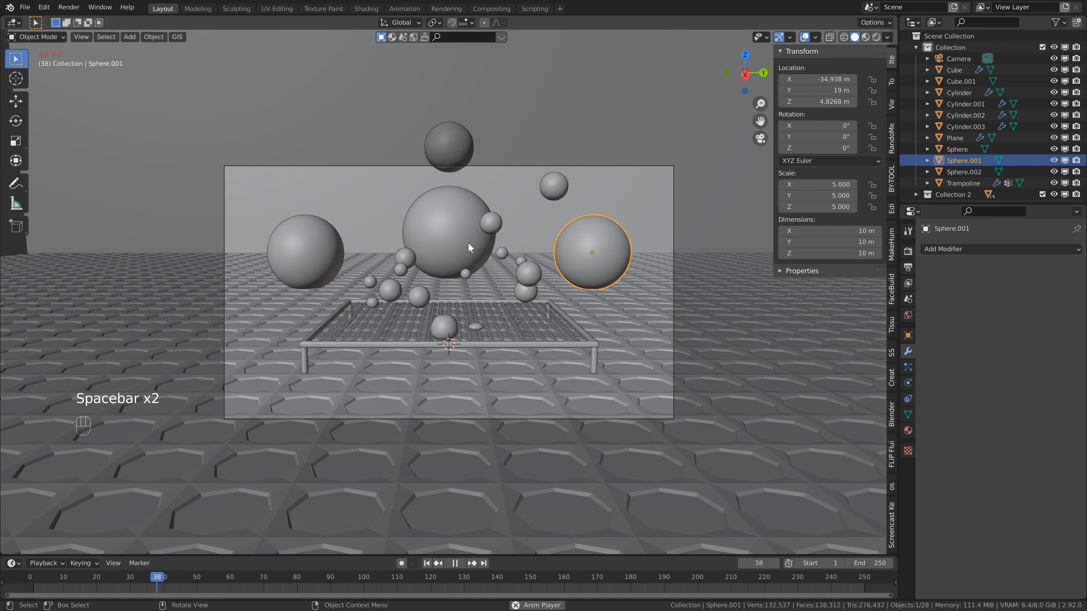
{"action": "key", "text": "space"}
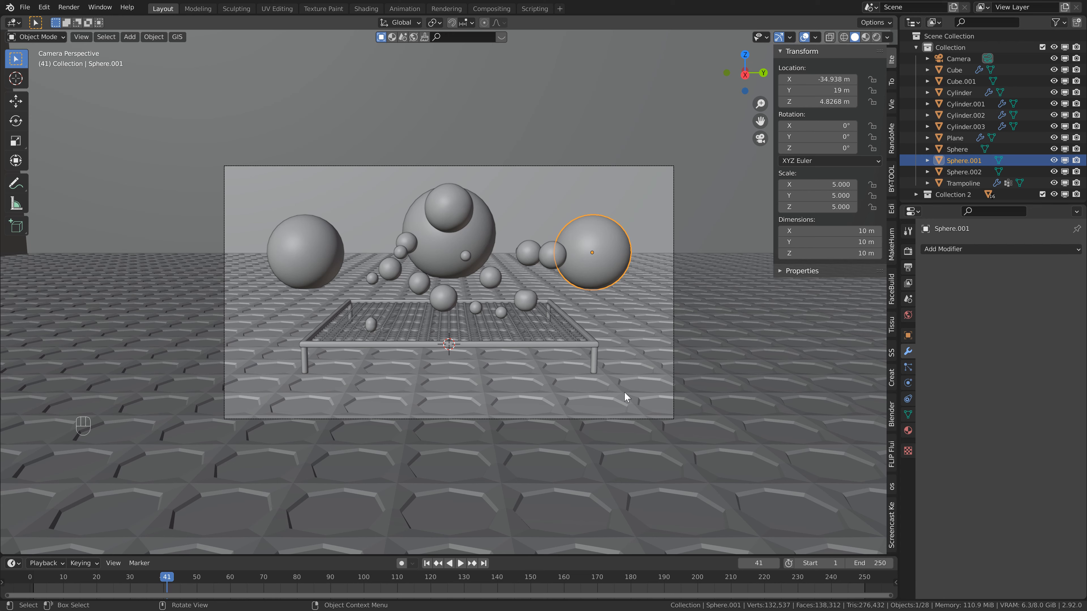
Add a plane scaled by 25, shift it about -3.21 m along X and raise it about 0.11 m along Z.
{"action": "left_click", "coordinate": [613, 386]}
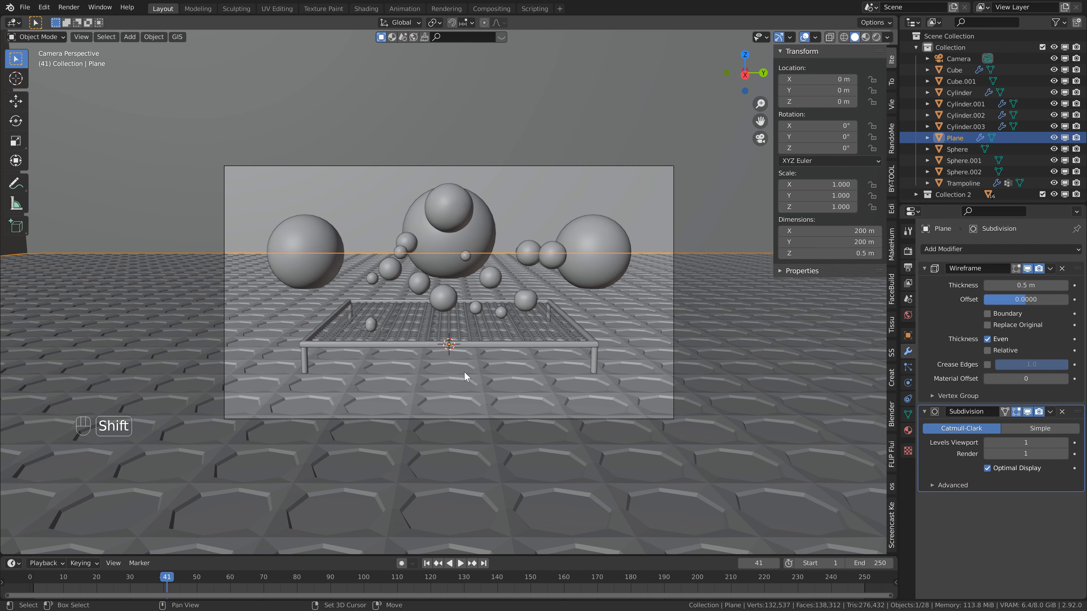
{"action": "key", "text": "shift+a"}
{"action": "mouse_move", "coordinate": [422, 204]}
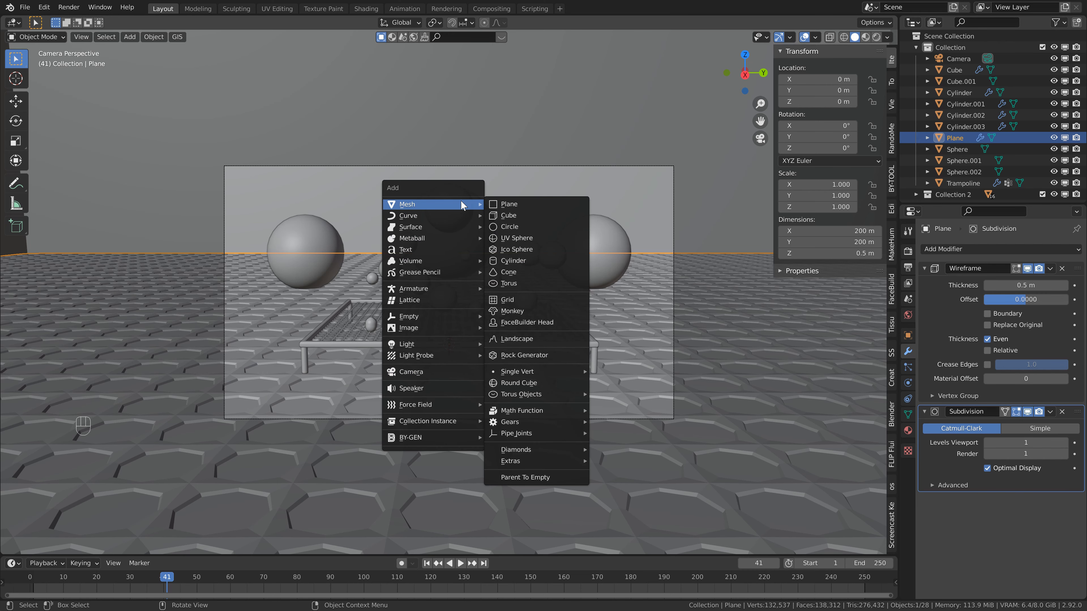
{"action": "left_click", "coordinate": [498, 203]}
{"action": "type", "text": "s"}
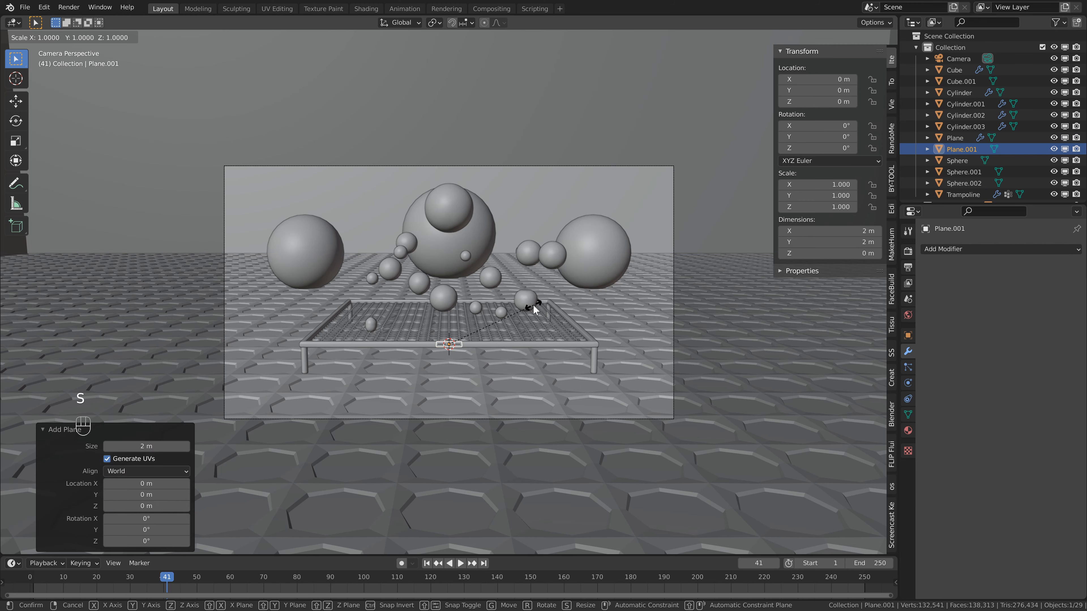
{"action": "type", "text": "25"}
{"action": "key", "text": "Return"}
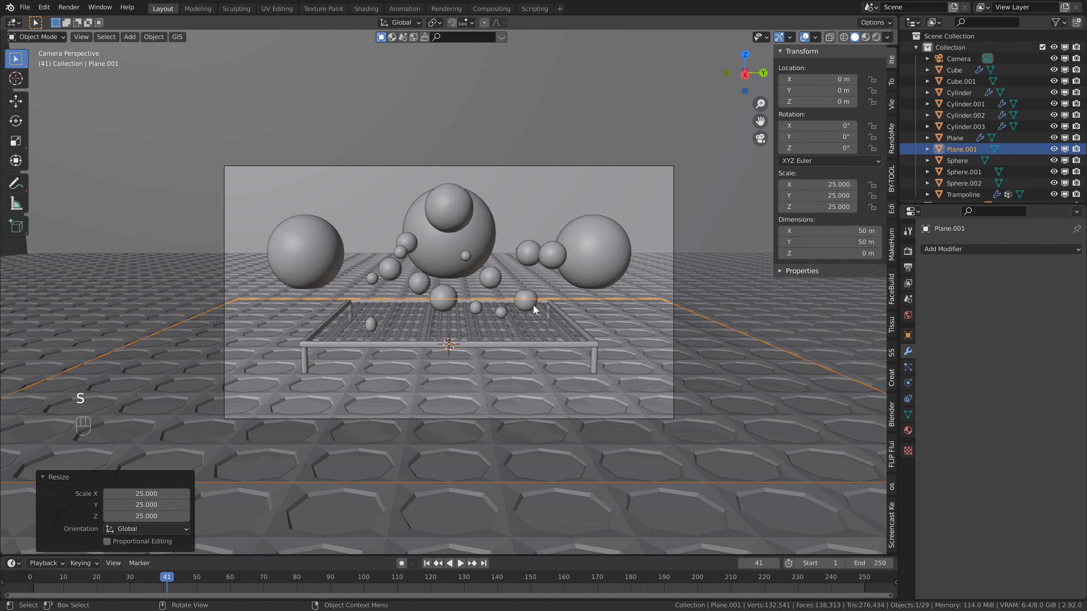
{"action": "key", "text": "g"}
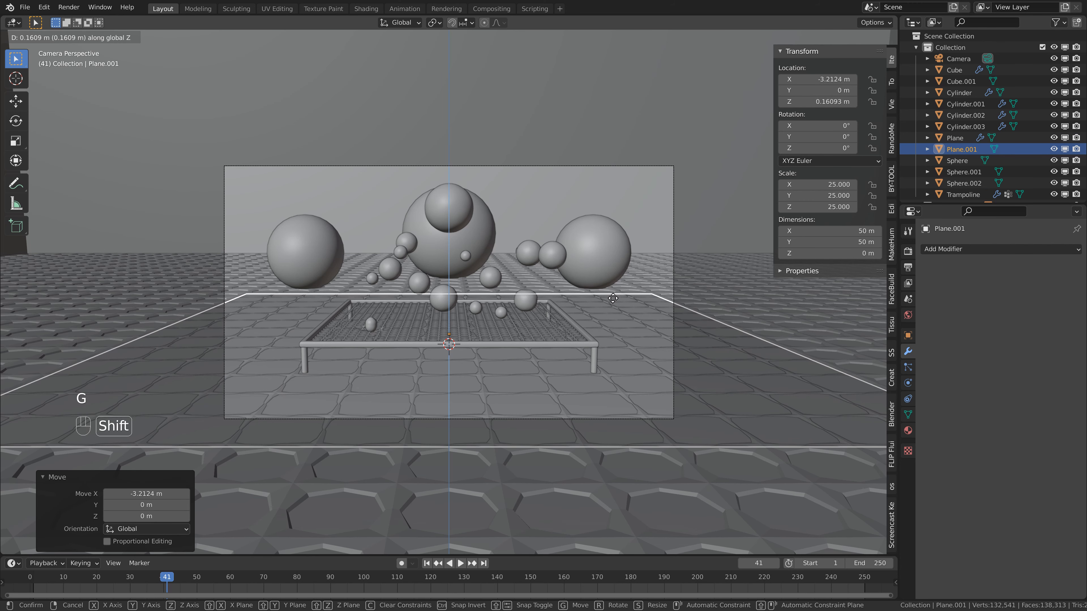
{"action": "left_click", "coordinate": [368, 403]}
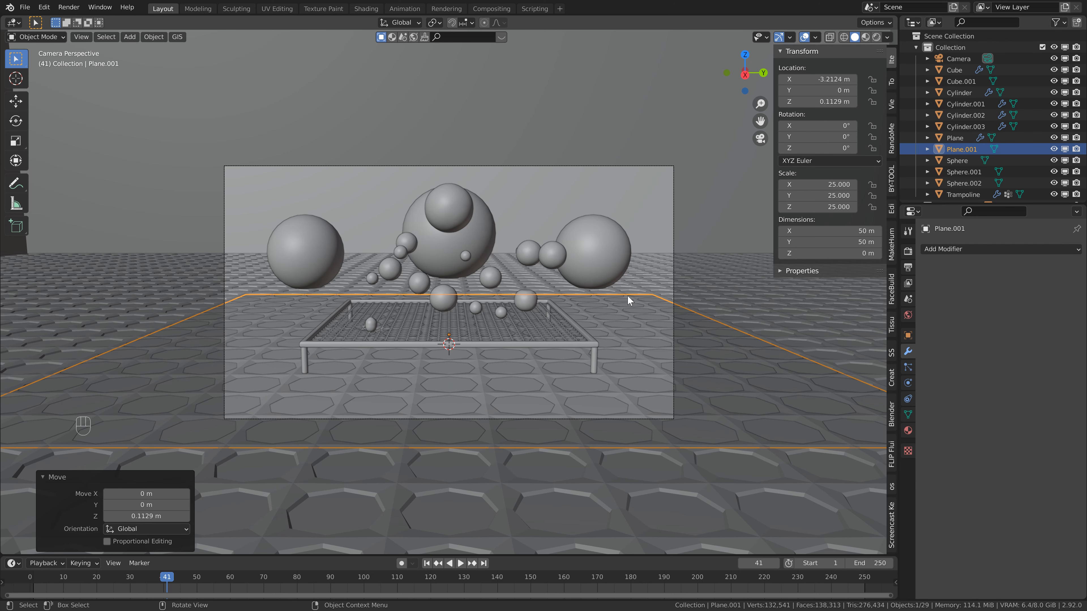
Enable Collision on the new plane with softbody and cloth damping 0 and friction 0, and hide it in the viewport and renders.
{"action": "left_click", "coordinate": [908, 382]}
{"action": "left_click", "coordinate": [958, 276]}
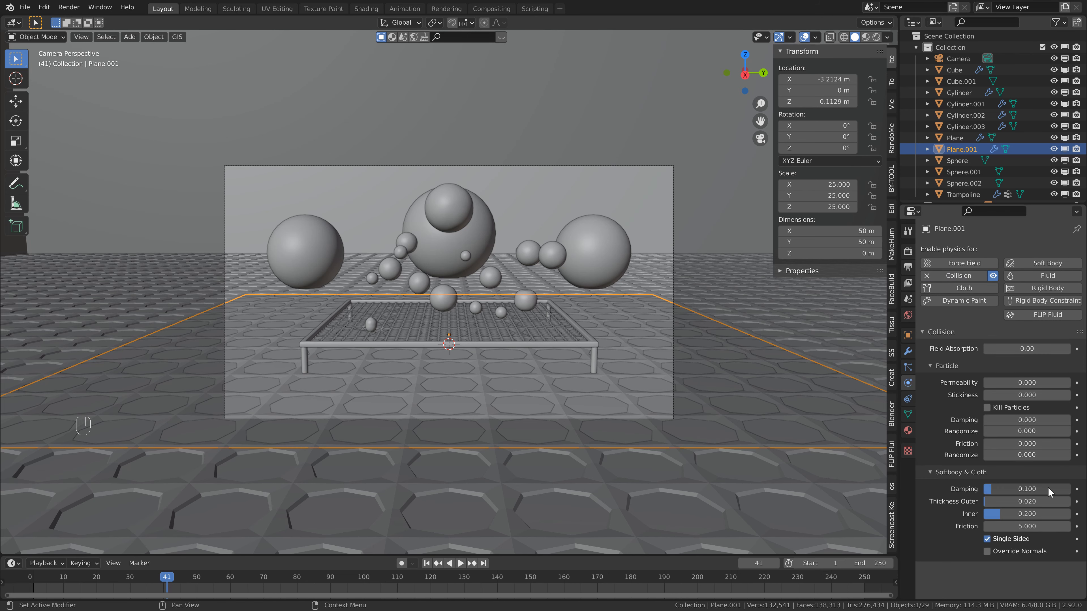
{"action": "left_click", "coordinate": [1048, 488]}
{"action": "type", "text": "0"}
{"action": "key", "text": "Return"}
{"action": "left_click", "coordinate": [1045, 526]}
{"action": "type", "text": "0"}
{"action": "key", "text": "Return"}
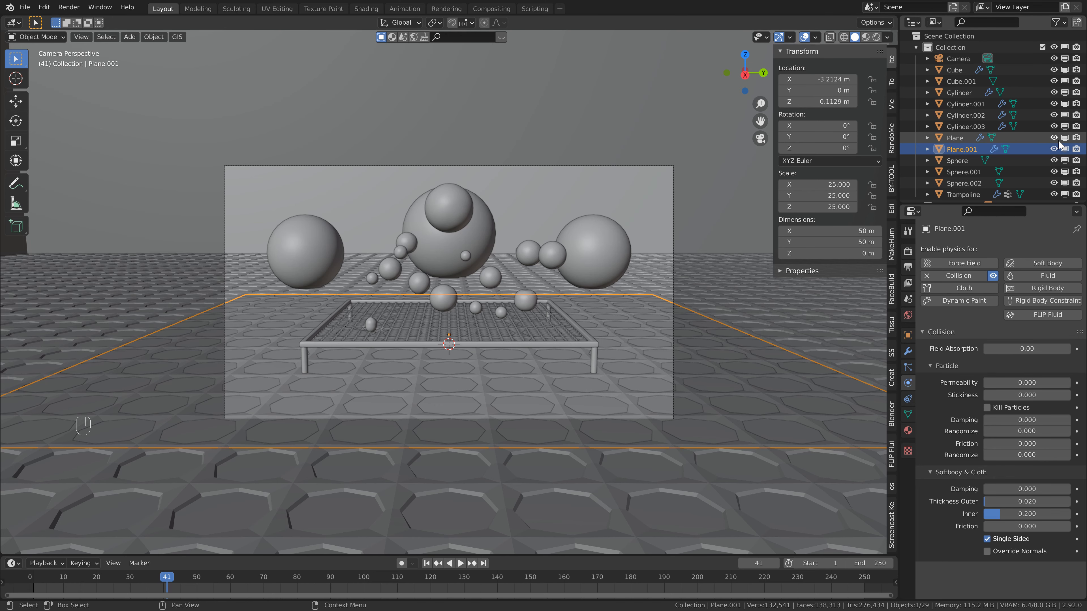
{"action": "left_click", "coordinate": [1054, 149]}
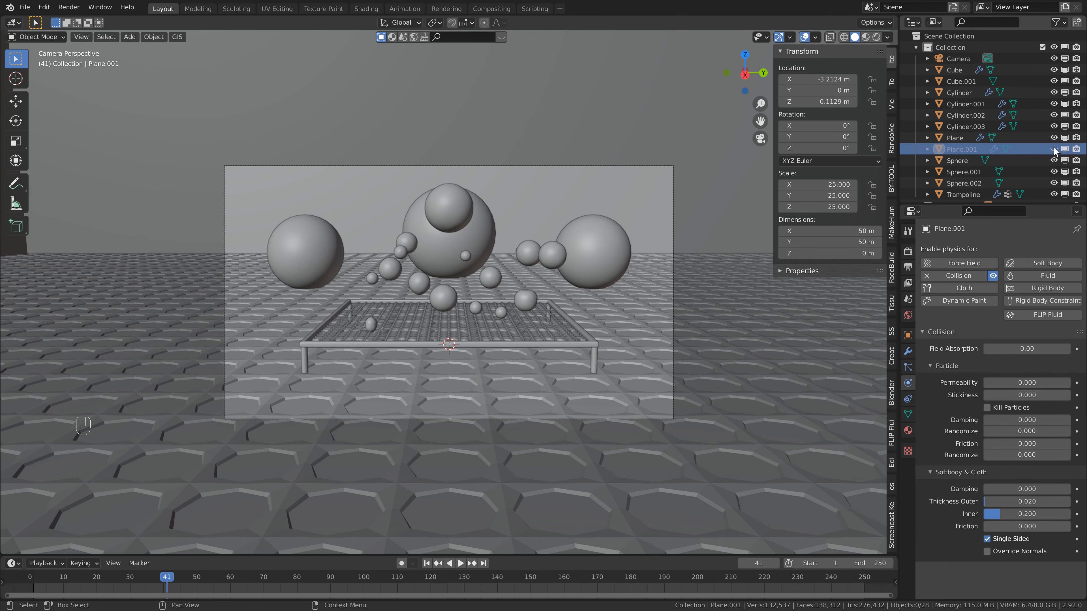
{"action": "left_click", "coordinate": [1076, 148]}
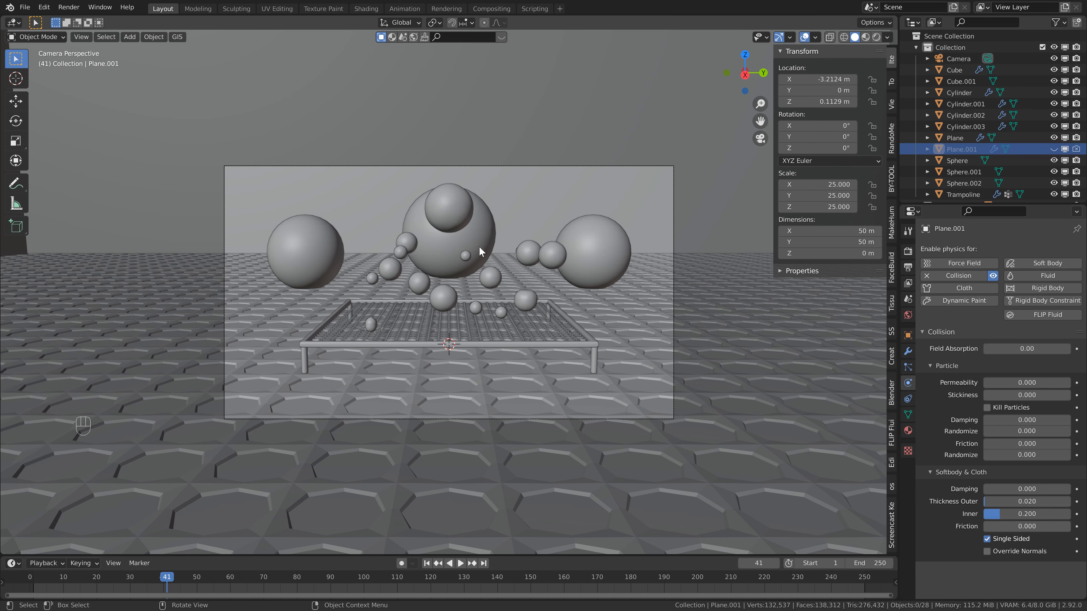
Bake all dynamics for frames 1 to 250 from the soft body cache of the large dropping ball.
{"action": "left_click", "coordinate": [462, 212]}
{"action": "left_click", "coordinate": [498, 331]}
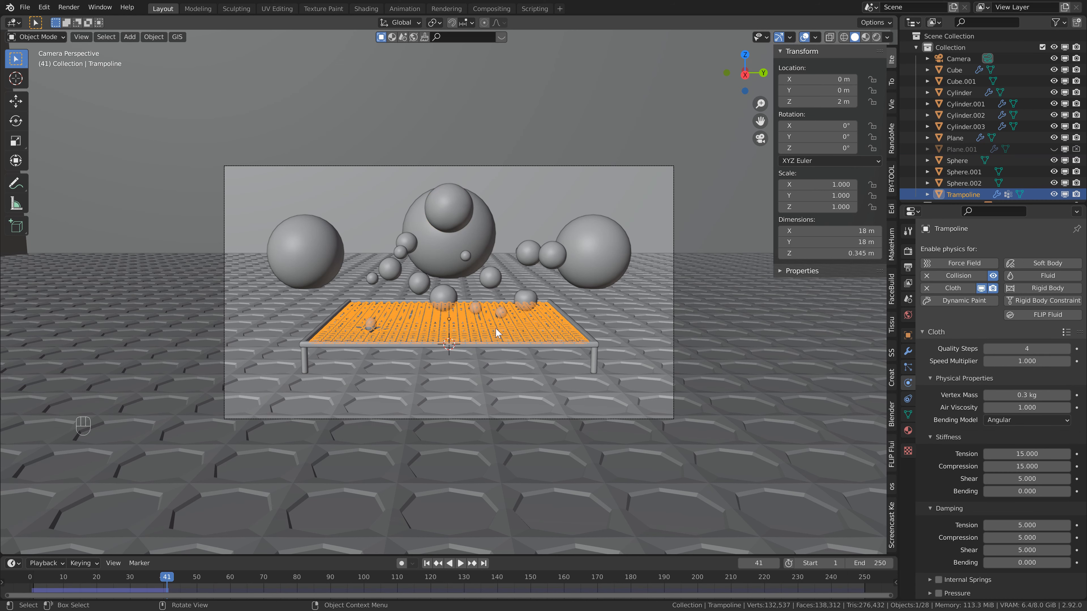
{"action": "left_click", "coordinate": [461, 200]}
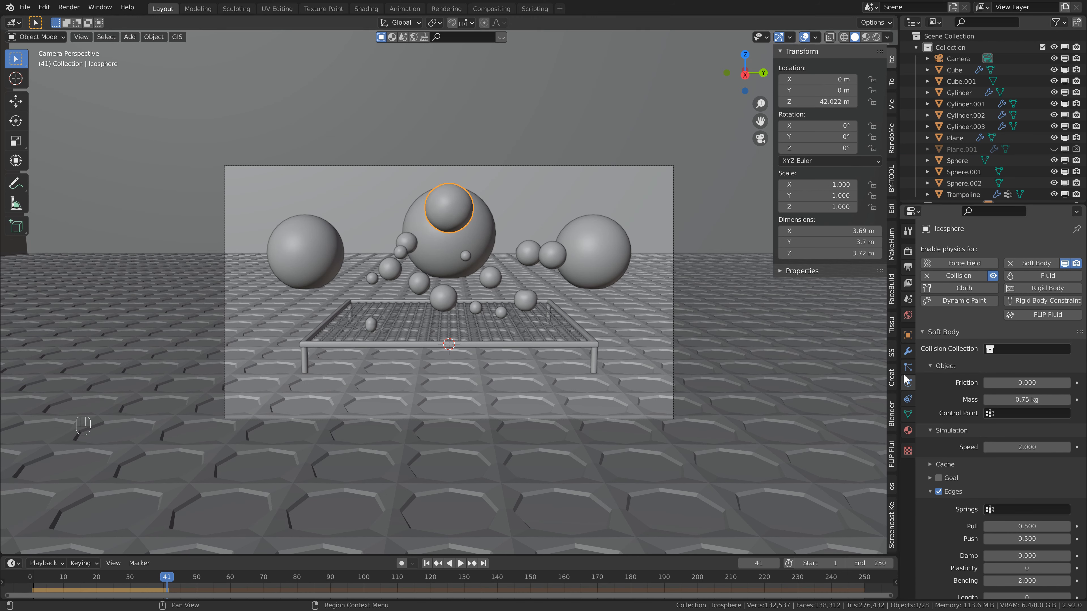
{"action": "scroll", "coordinate": [932, 410], "scroll_direction": "down", "scroll_amount": 4}
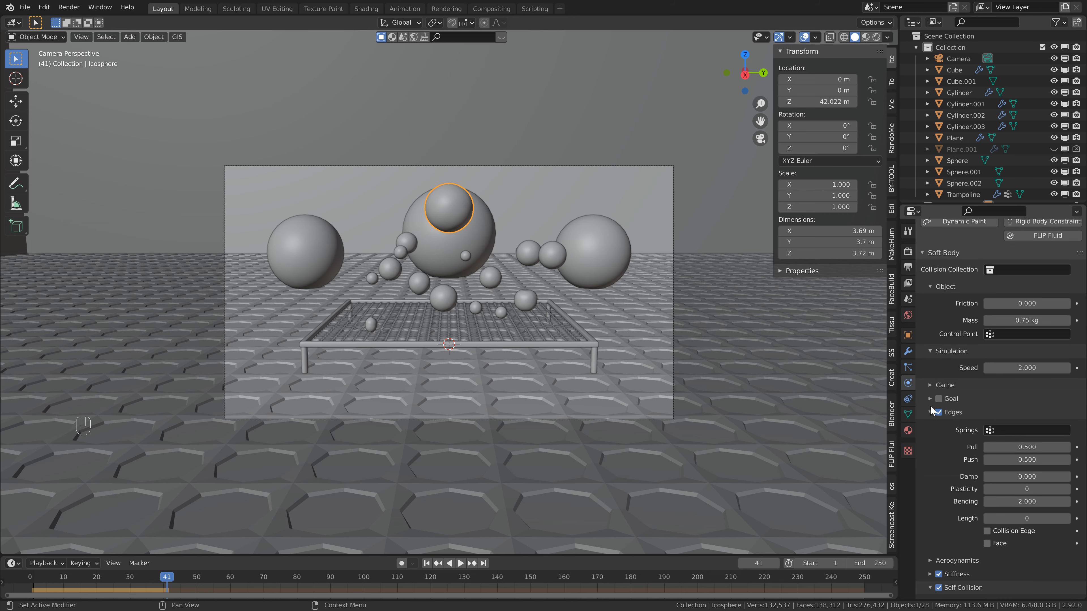
{"action": "left_click", "coordinate": [930, 385]}
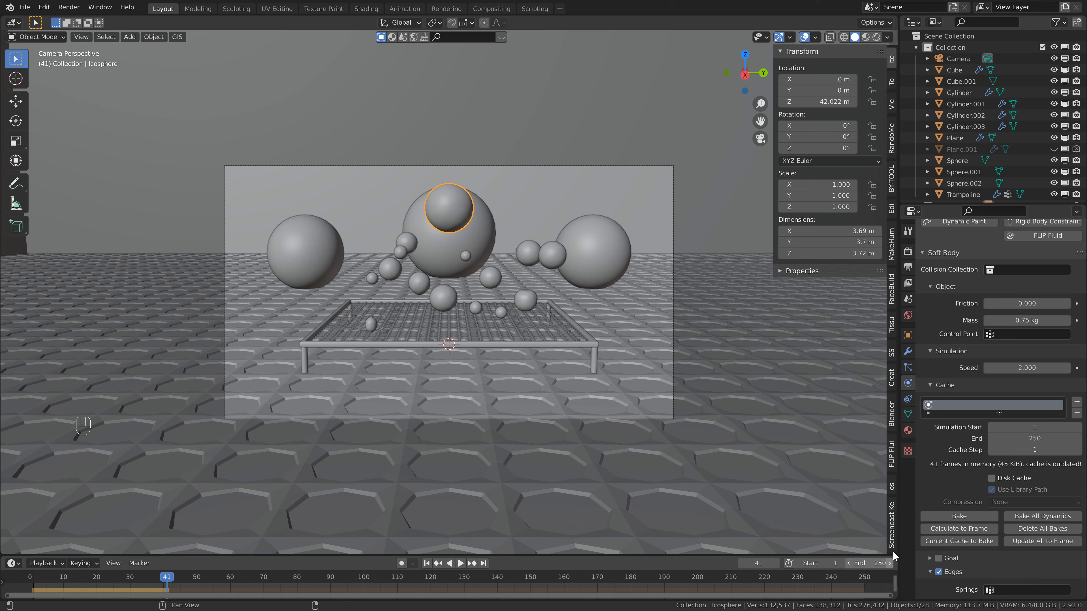
{"action": "scroll", "coordinate": [968, 436], "scroll_direction": "down", "scroll_amount": 4}
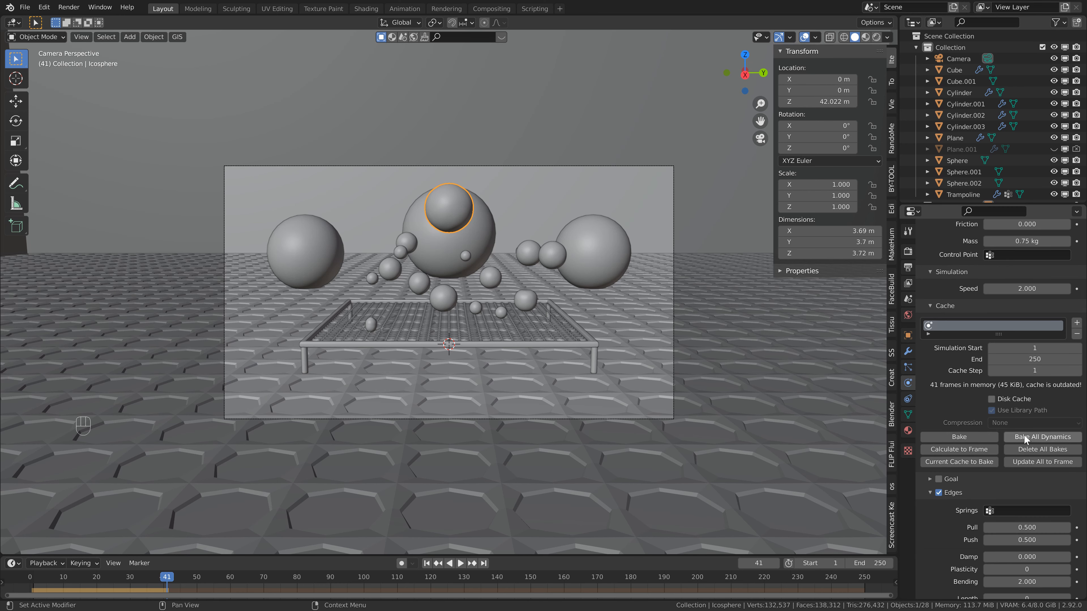
{"action": "left_click", "coordinate": [1035, 440]}
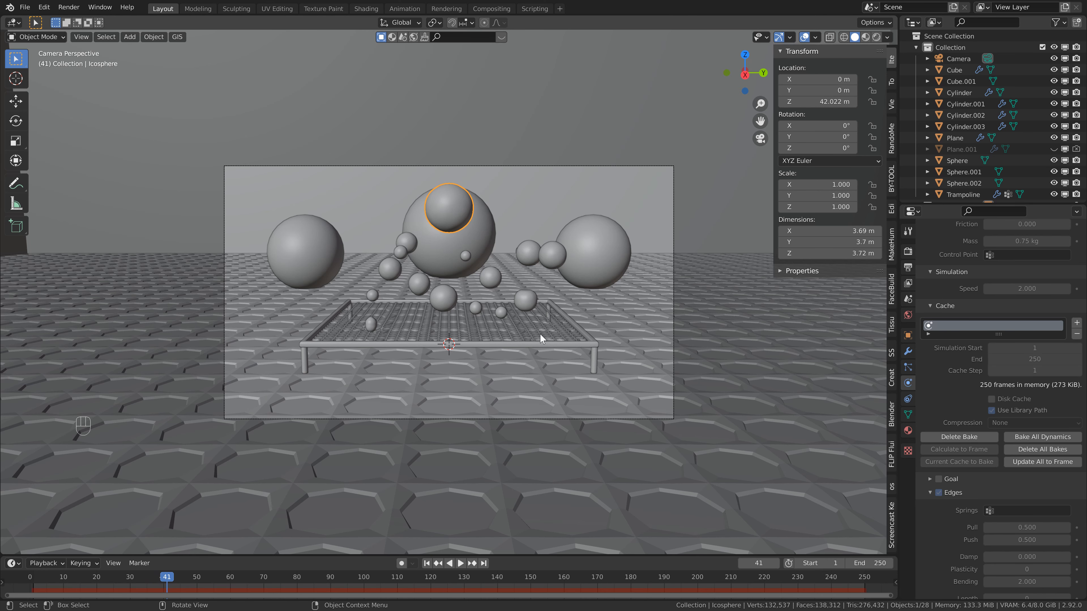
Go to frame 114 of the baked simulation and move the camera closer, to X 43.757 m.
{"action": "left_click_drag", "start_coordinate": [347, 579], "coordinate": [411, 580]}
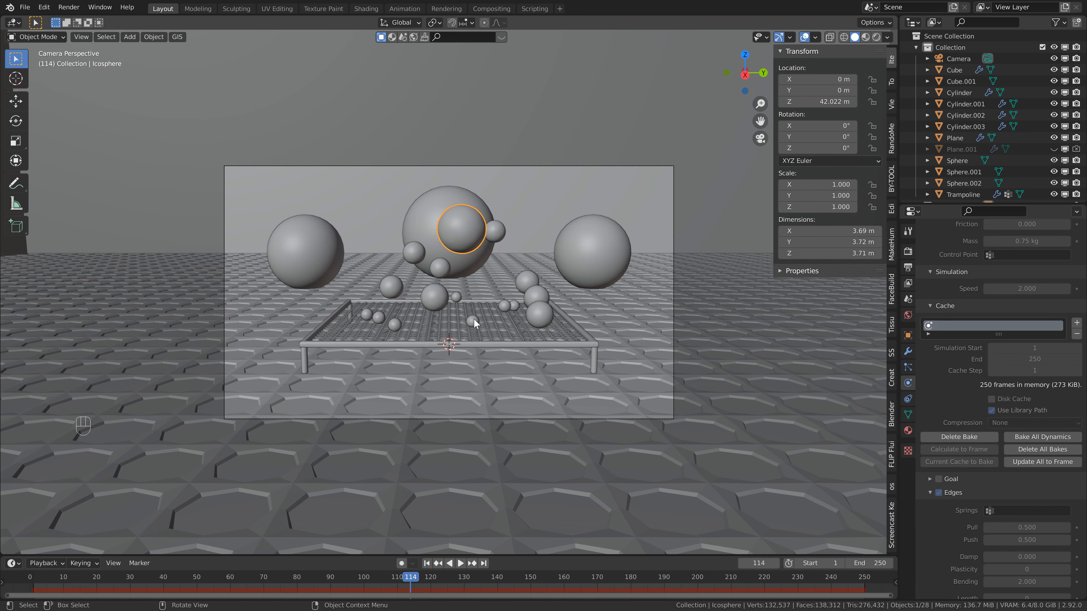
{"action": "left_click", "coordinate": [949, 60]}
{"action": "left_click_drag", "start_coordinate": [827, 79], "coordinate": [826, 78]}
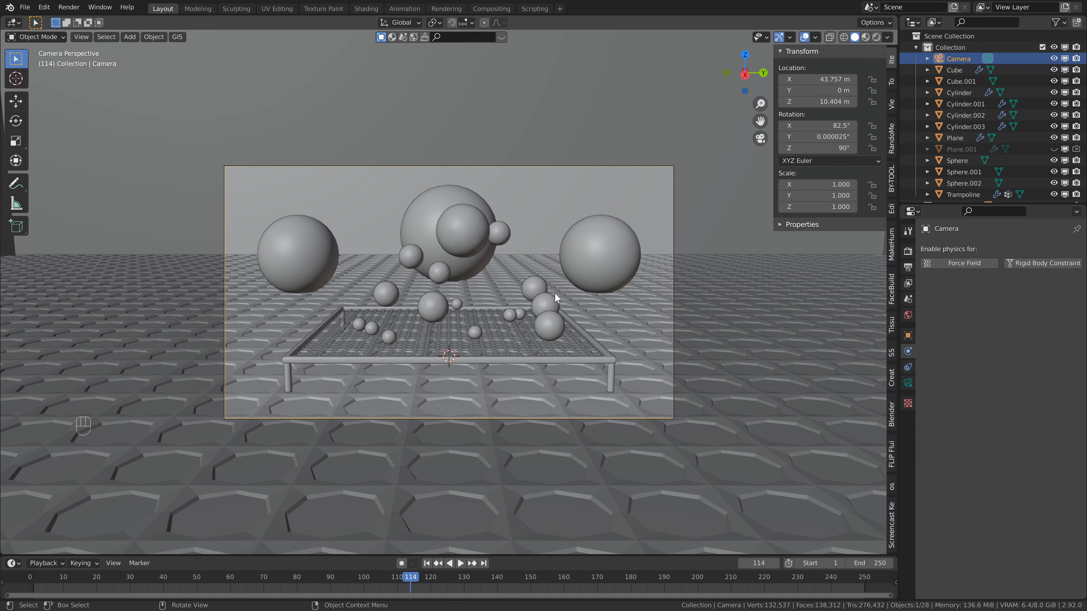
{"action": "scroll", "coordinate": [517, 245], "scroll_direction": "up", "scroll_amount": 2}
{"action": "middle_click_drag", "start_coordinate": [518, 245], "coordinate": [496, 228], "text": "shift"}
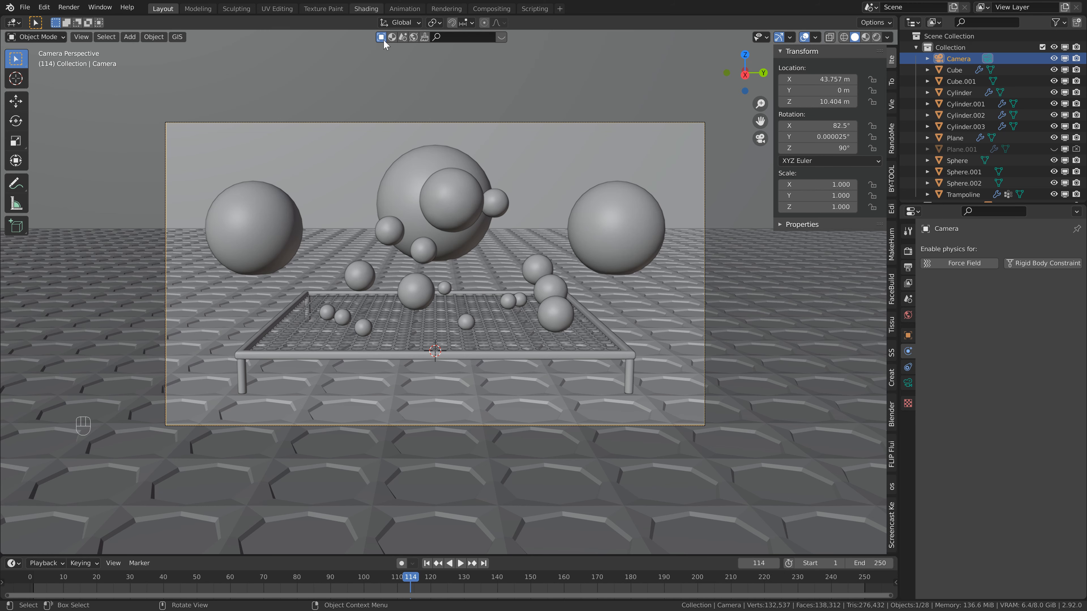
Switch to the Shading workspace with an enlarged camera view in Rendered shading, and save the file.
{"action": "left_click", "coordinate": [358, 9]}
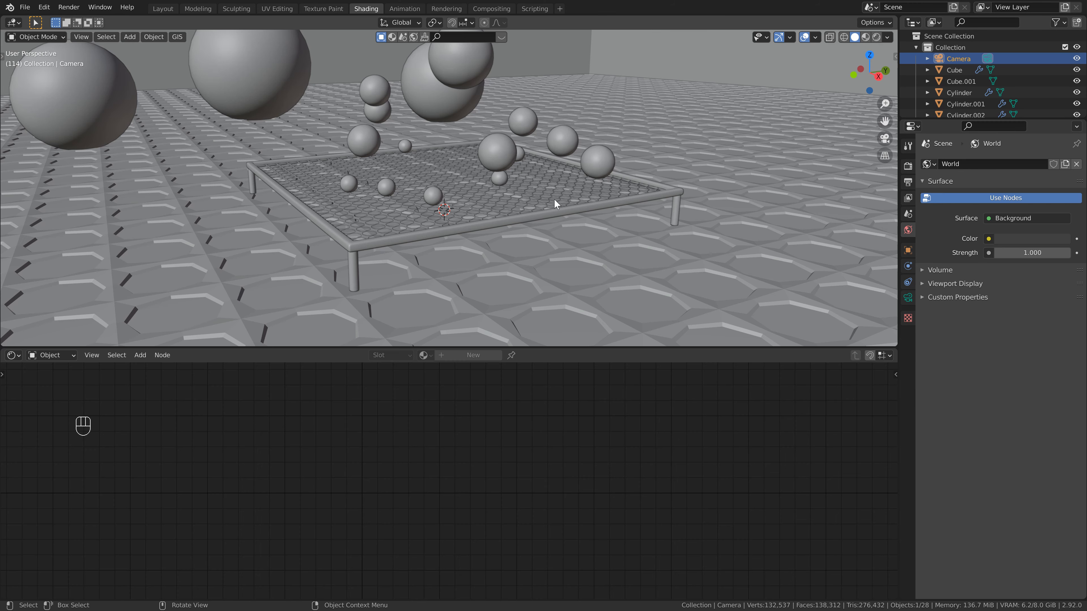
{"action": "left_click", "coordinate": [885, 140]}
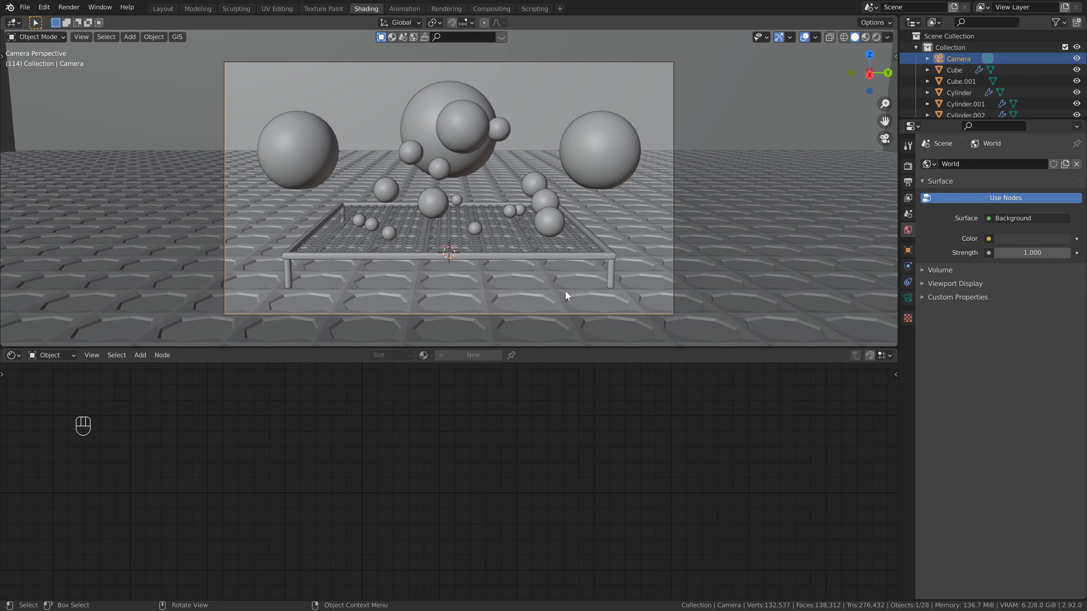
{"action": "left_click_drag", "start_coordinate": [540, 347], "coordinate": [540, 368]}
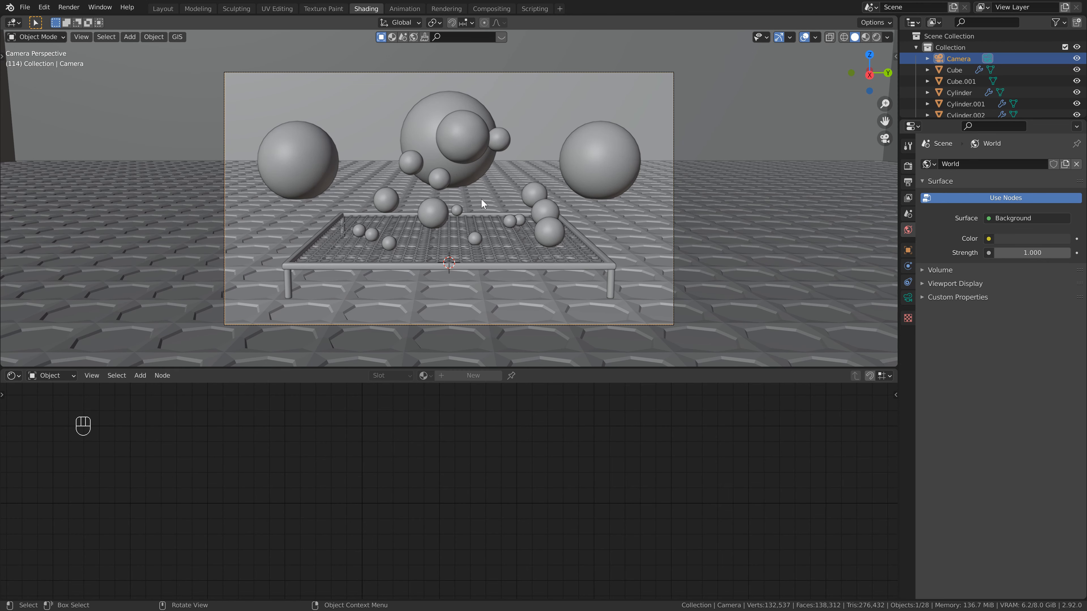
{"action": "key", "text": "ctrl+s"}
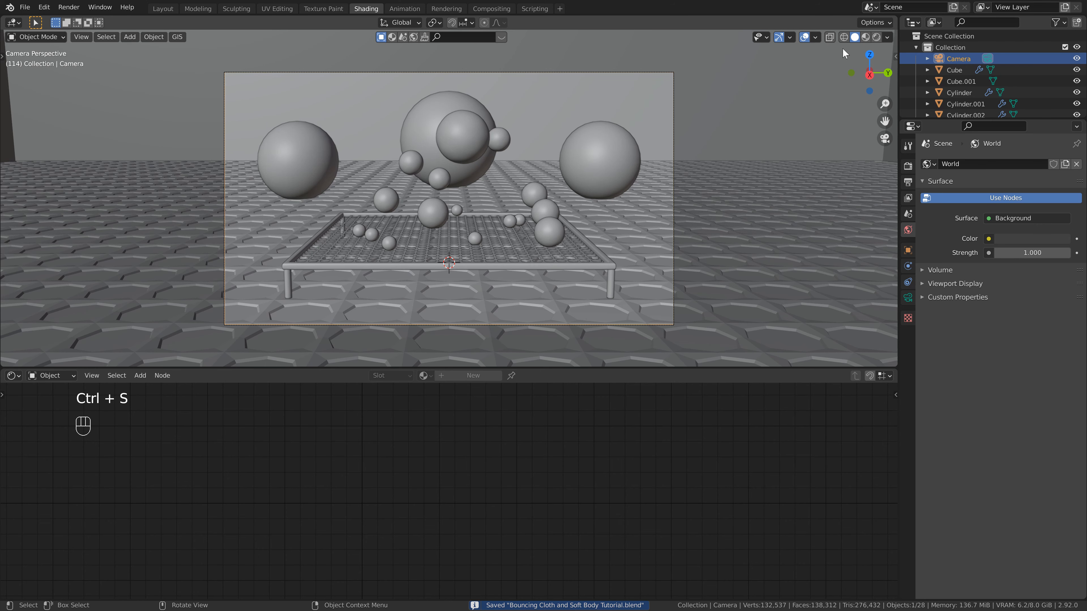
{"action": "left_click", "coordinate": [876, 38]}
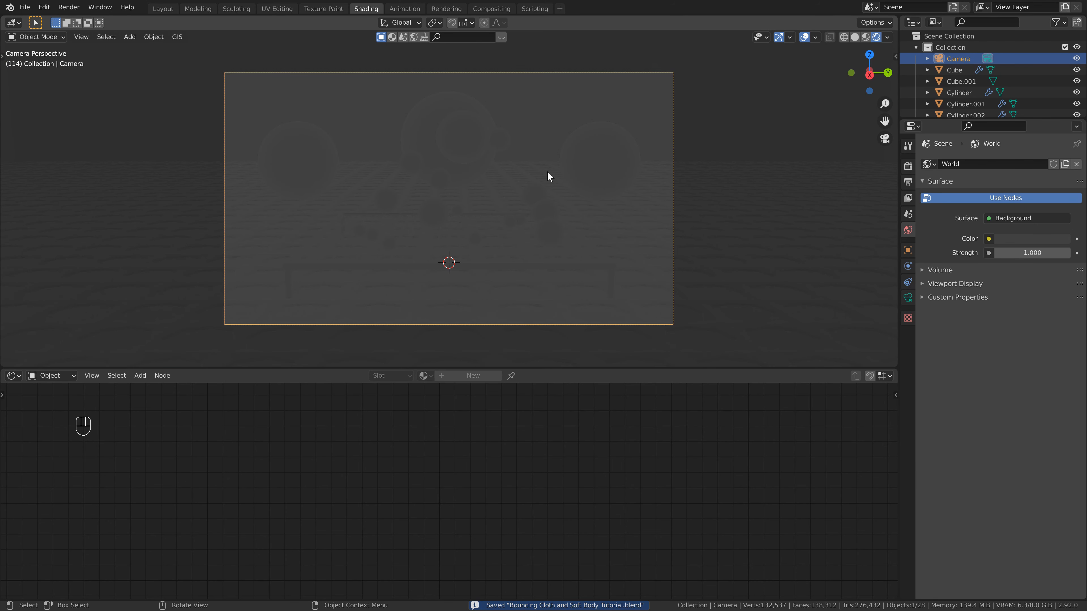
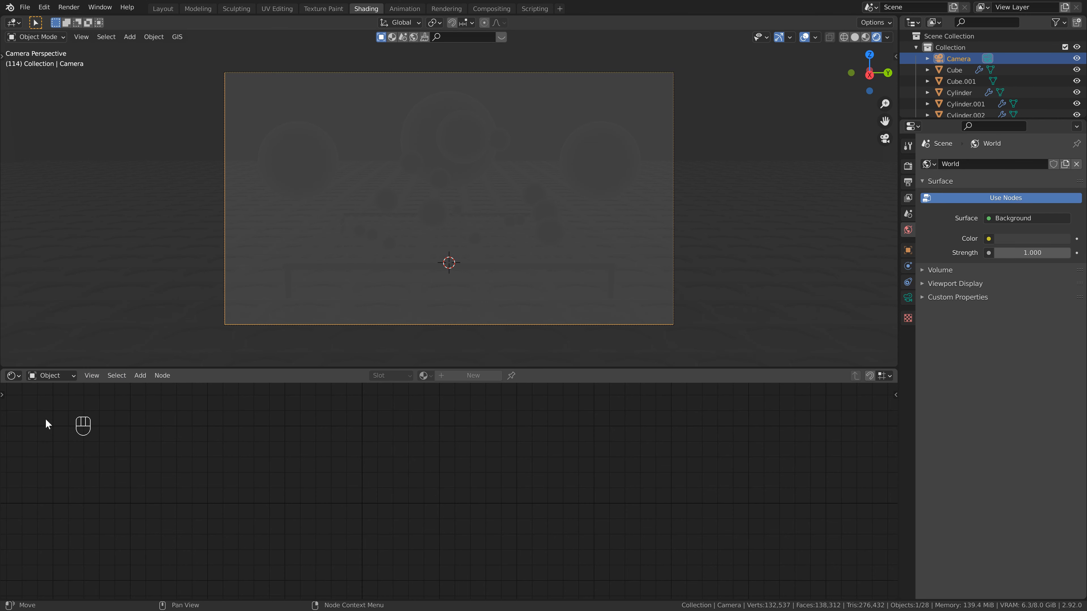
Switch the shader editor from Object to World to show the world's Background and output nodes.
{"action": "left_click", "coordinate": [49, 376]}
{"action": "left_click", "coordinate": [49, 399]}
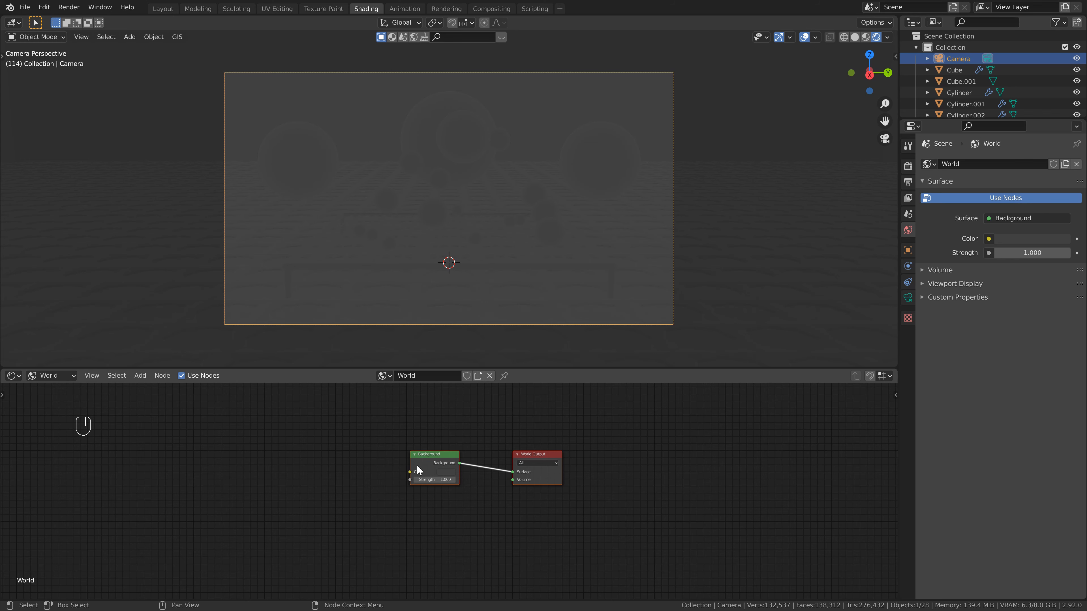
{"action": "middle_click_drag", "start_coordinate": [417, 466], "coordinate": [508, 462]}
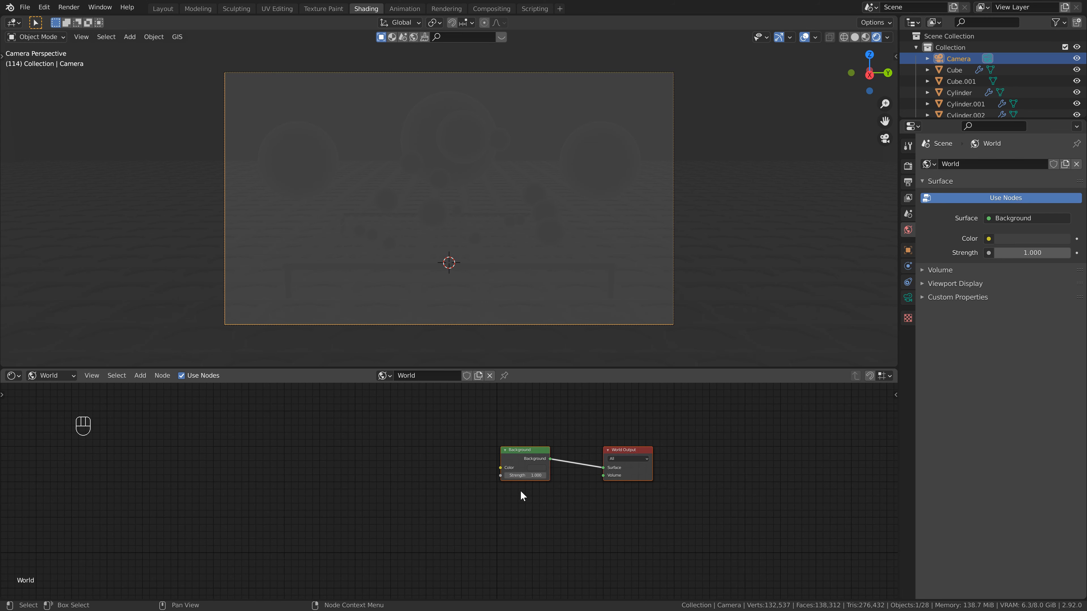
{"action": "key", "text": "shift+a"}
{"action": "left_click", "coordinate": [421, 455]}
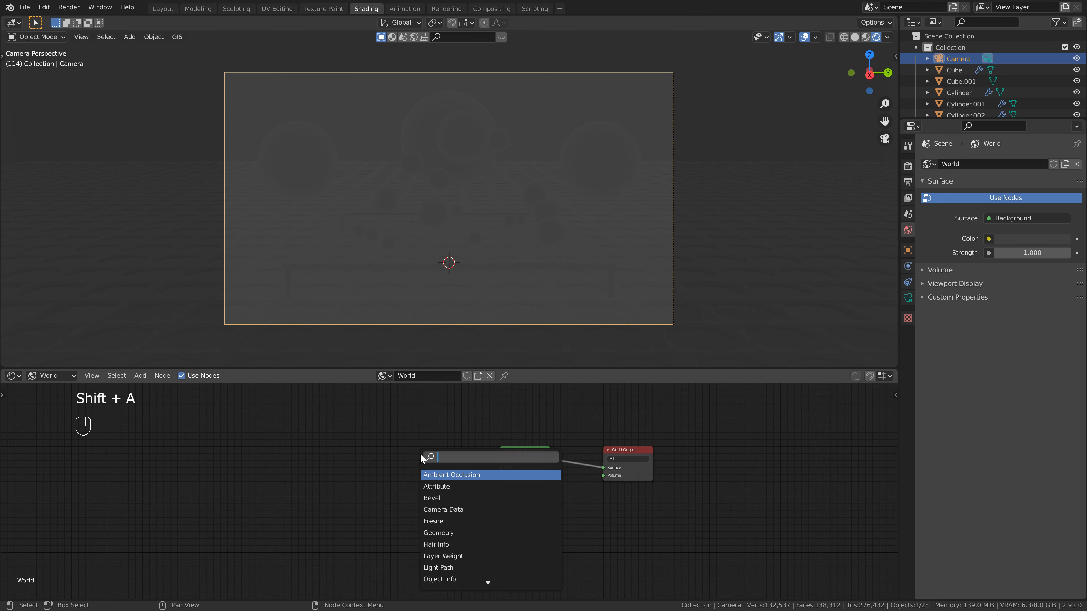
{"action": "left_click", "coordinate": [684, 401]}
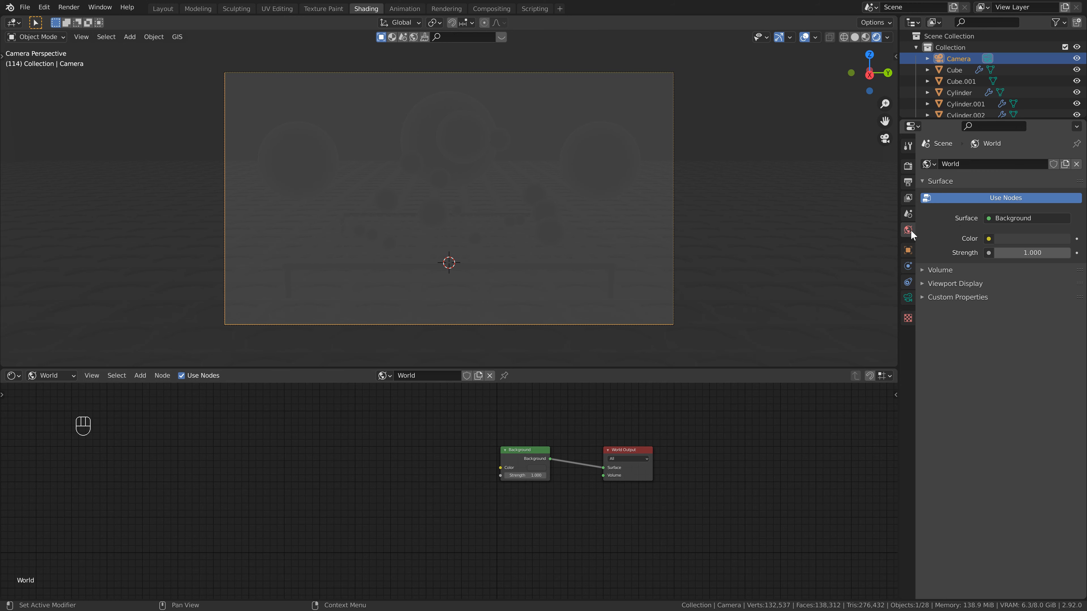
Feed the world background color with an Environment Texture, load adams_place_bridge_1k.hdr from the HDRI folder, and save the file.
{"action": "left_click", "coordinate": [988, 237]}
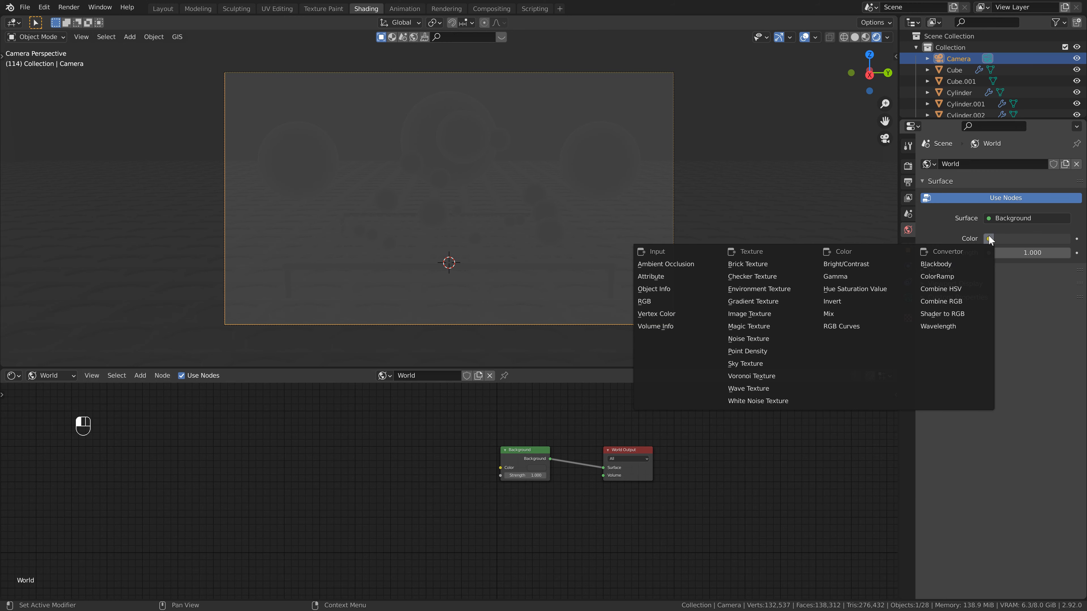
{"action": "left_click", "coordinate": [787, 293]}
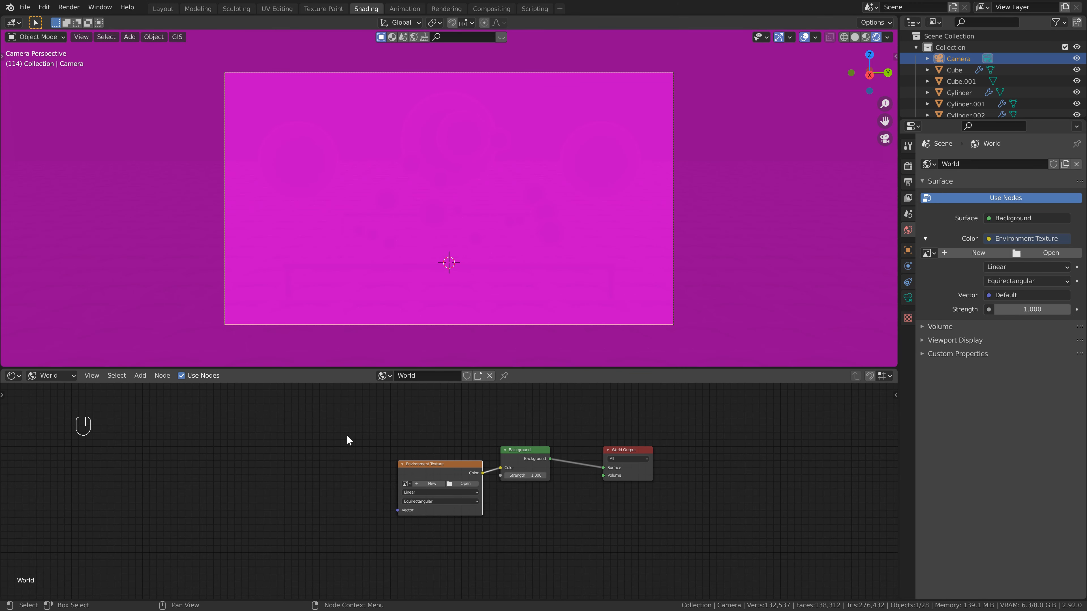
{"action": "left_click", "coordinate": [464, 484]}
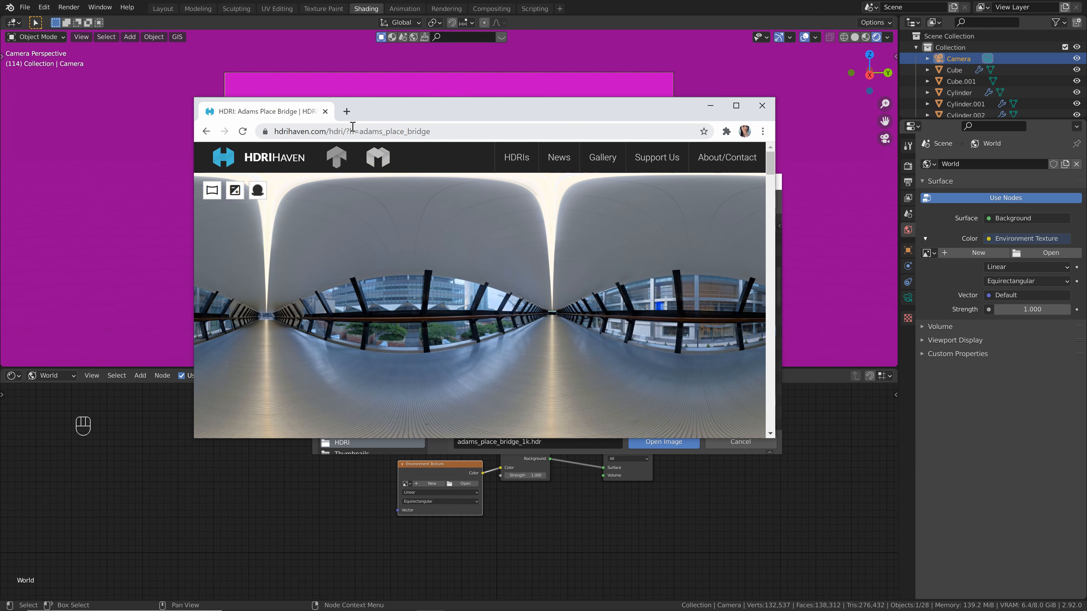
{"action": "scroll", "coordinate": [469, 277], "scroll_direction": "down", "scroll_amount": 10}
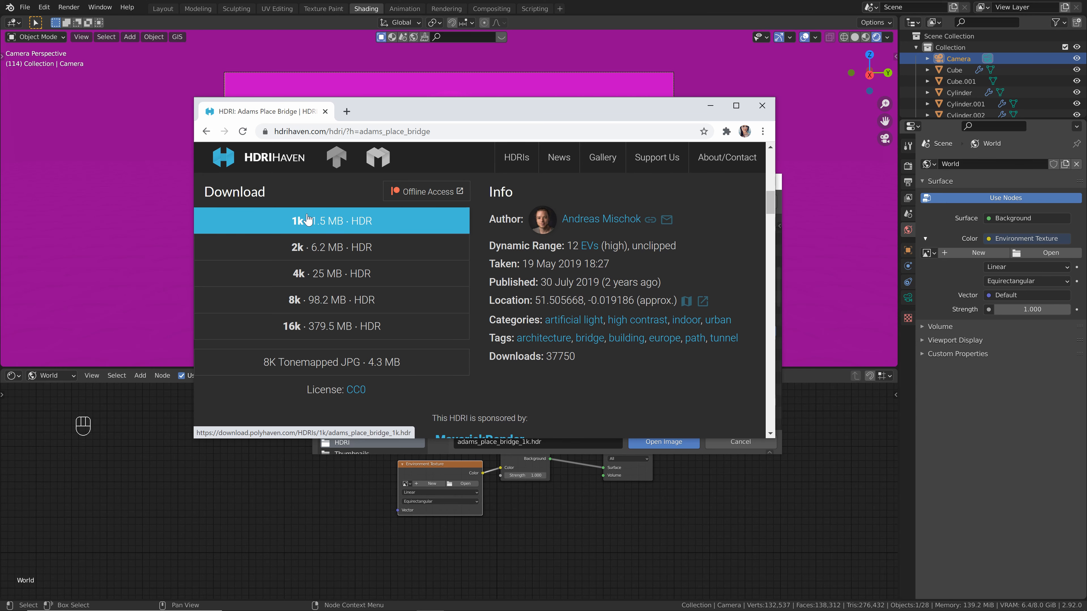
{"action": "left_click", "coordinate": [763, 106]}
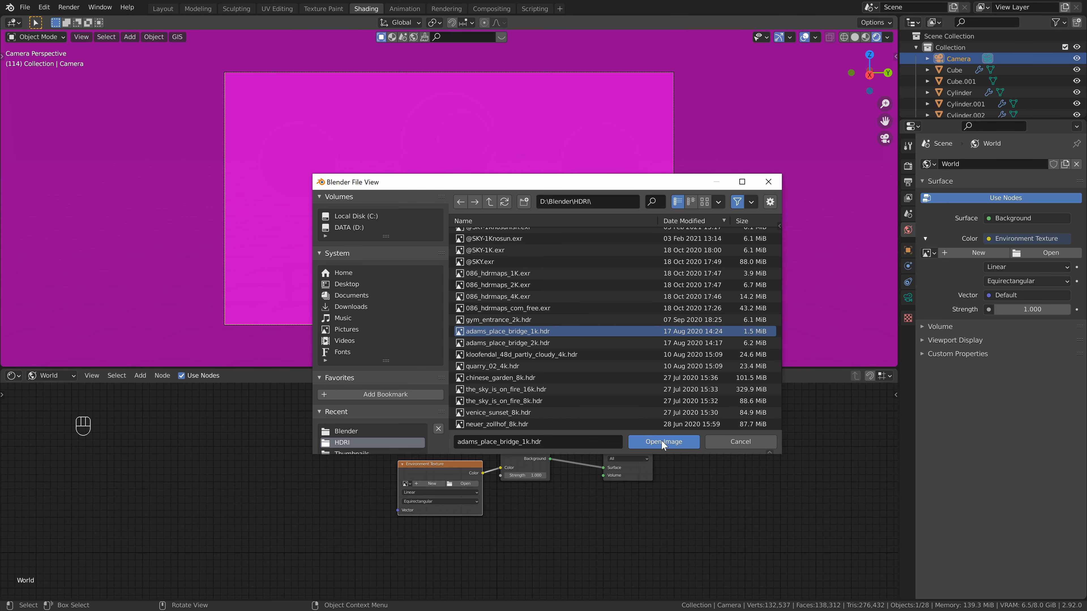
{"action": "left_click", "coordinate": [662, 441]}
{"action": "key", "text": "ctrl+s"}
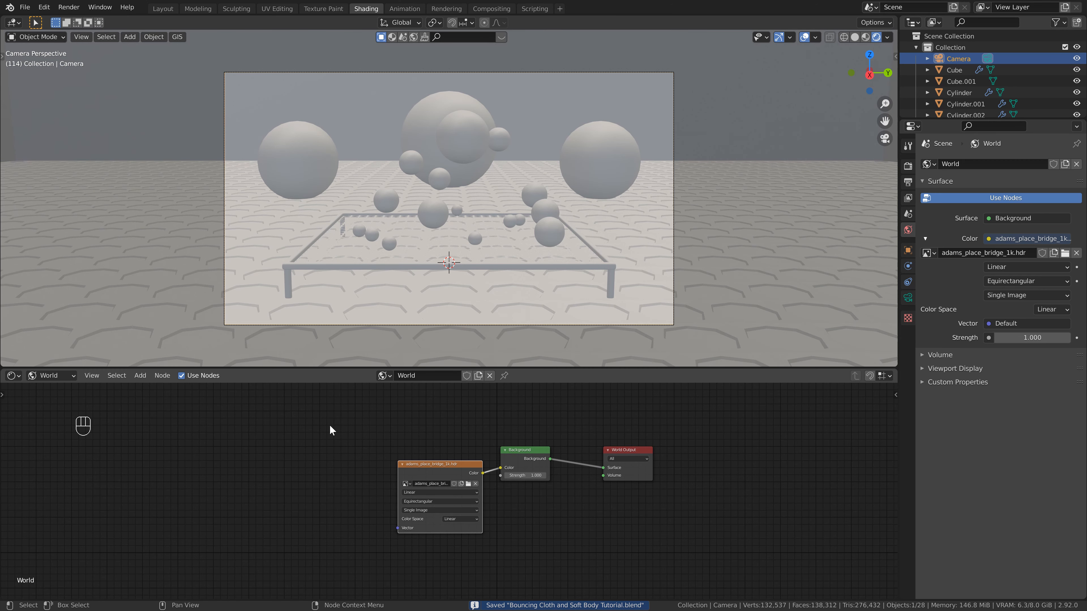
Add linked Texture Coordinate and Mapping nodes in front of the environment texture with Node Wrangler.
{"action": "middle_click_drag", "start_coordinate": [330, 424], "coordinate": [424, 412]}
{"action": "scroll", "coordinate": [492, 446], "scroll_direction": "up", "scroll_amount": 1}
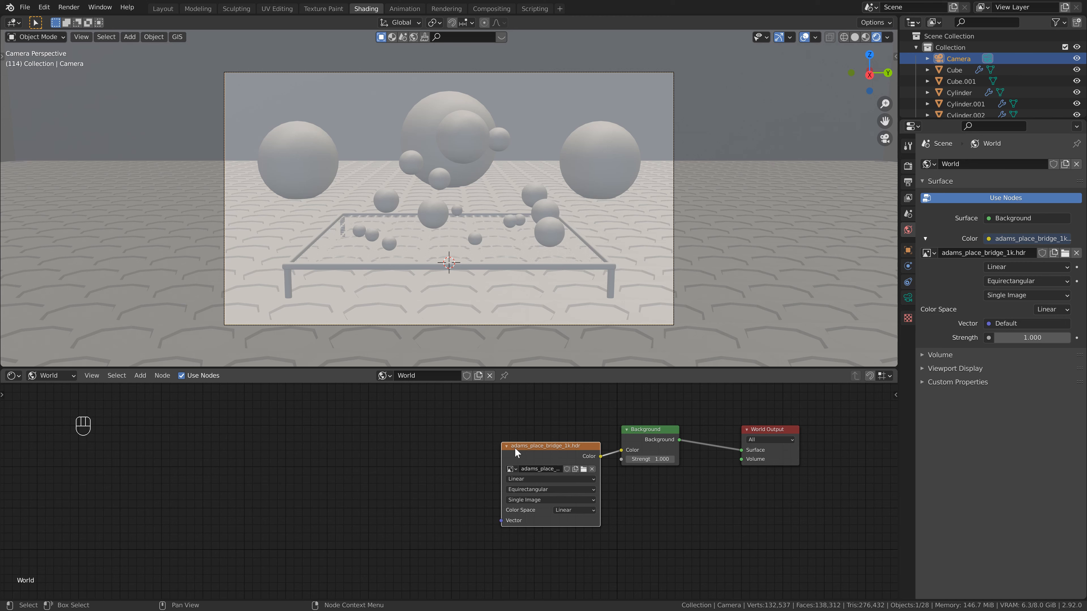
{"action": "key", "text": "ctrl"}
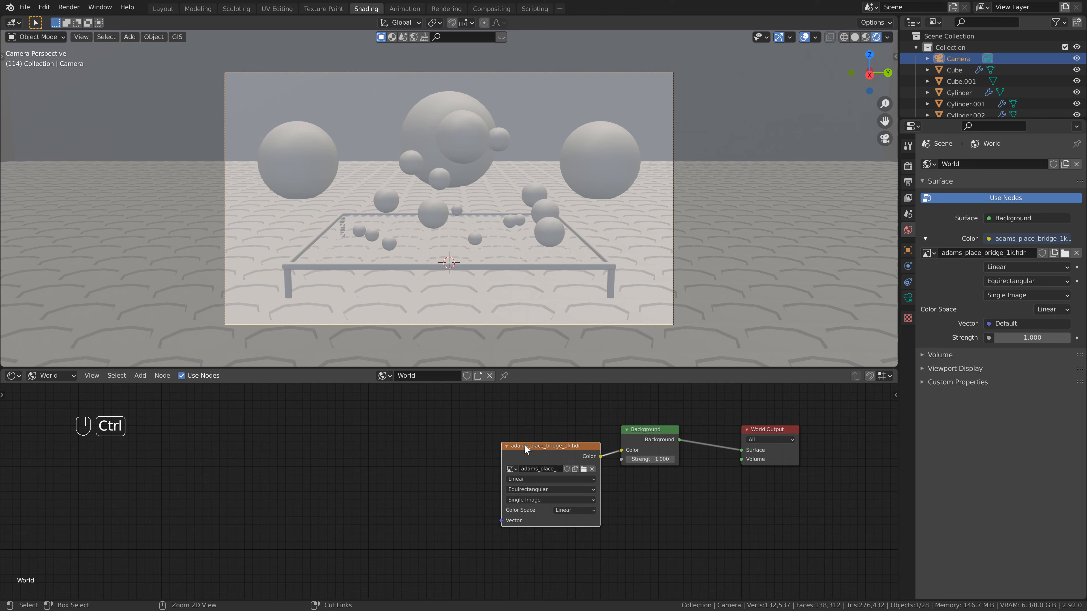
{"action": "key", "text": "ctrl+t"}
{"action": "middle_click_drag", "start_coordinate": [526, 448], "coordinate": [485, 419]}
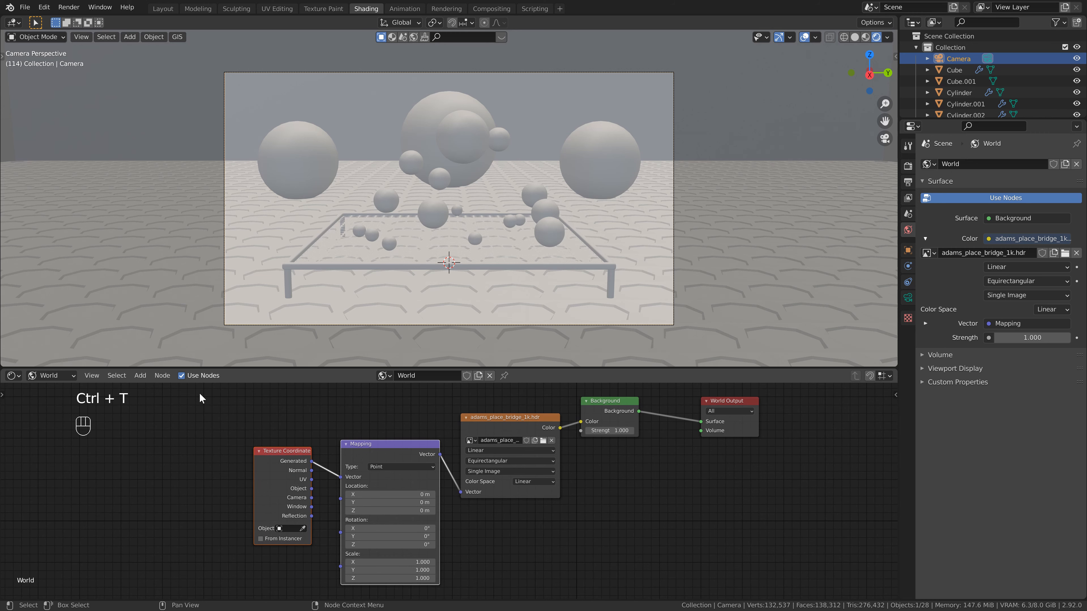
Search the add-ons in the preferences for "node" to check that Node Wrangler is enabled.
{"action": "key", "text": "shift+a"}
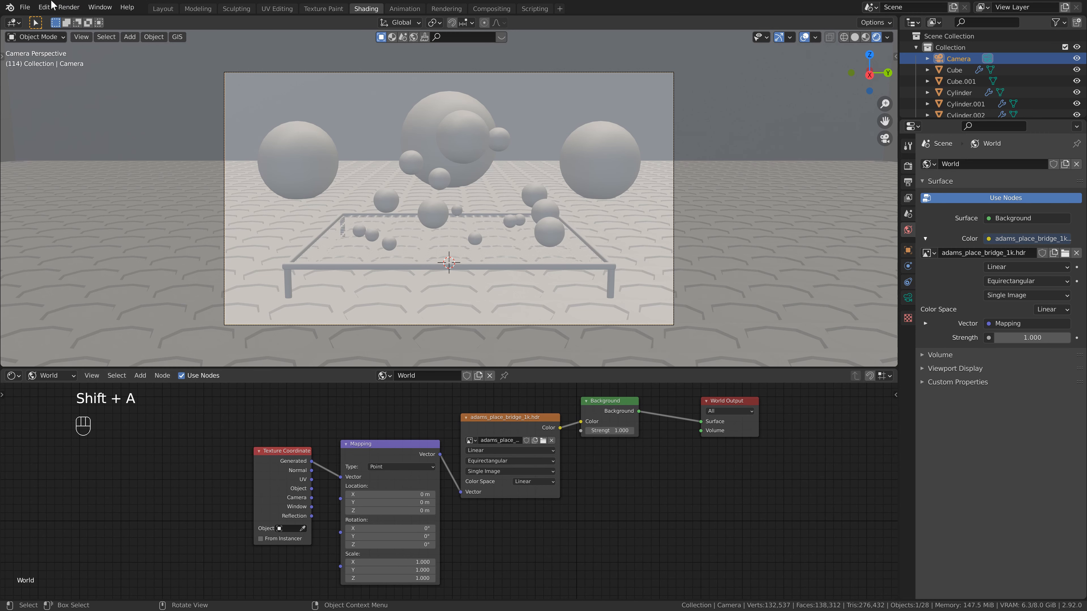
{"action": "left_click", "coordinate": [45, 7]}
{"action": "left_click", "coordinate": [72, 169]}
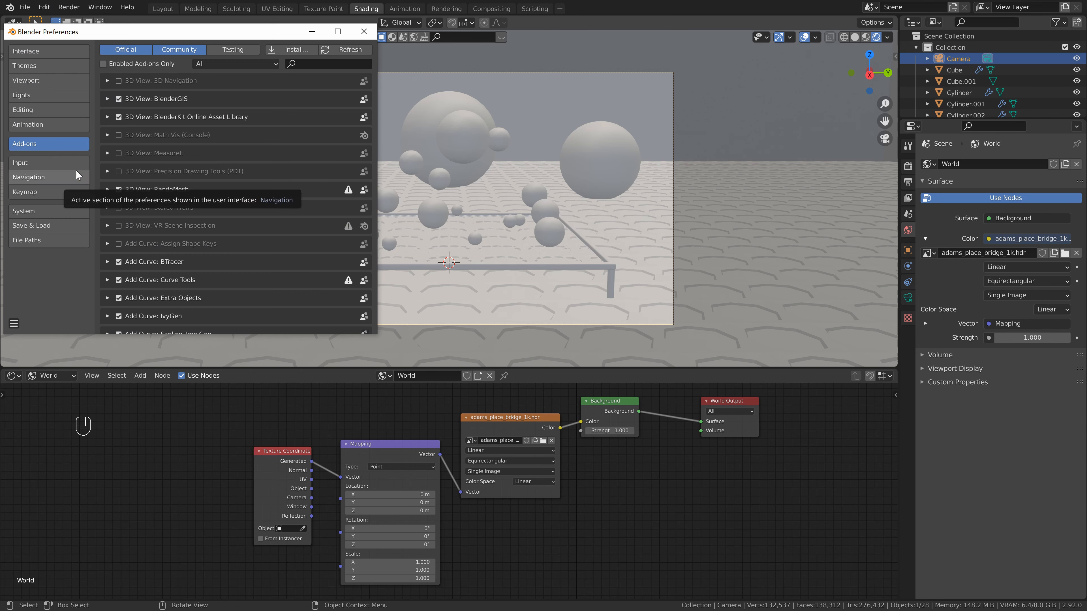
{"action": "left_click", "coordinate": [337, 65]}
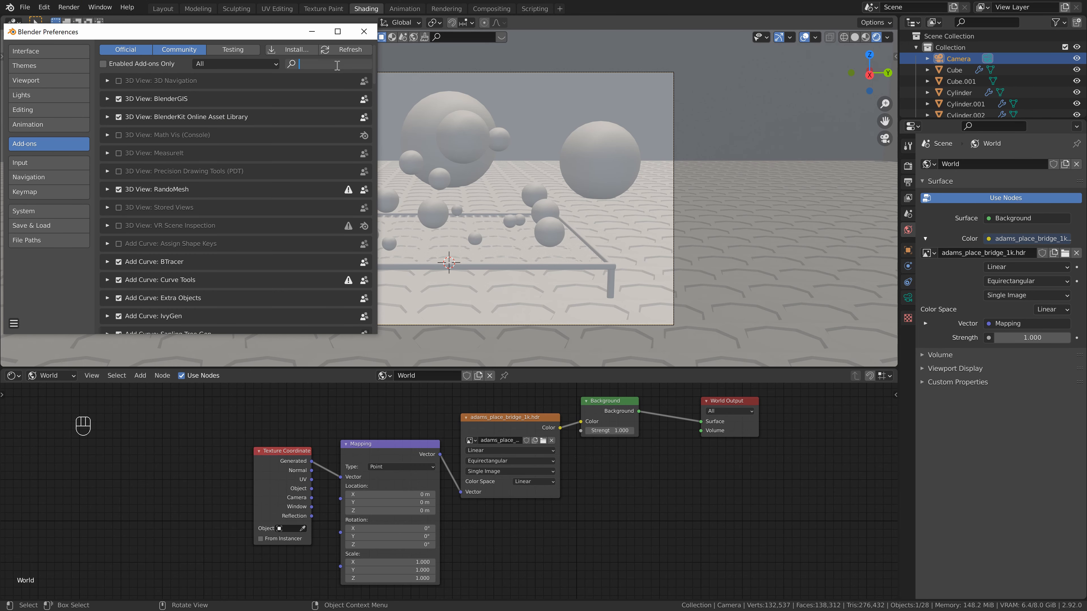
{"action": "type", "text": "node"}
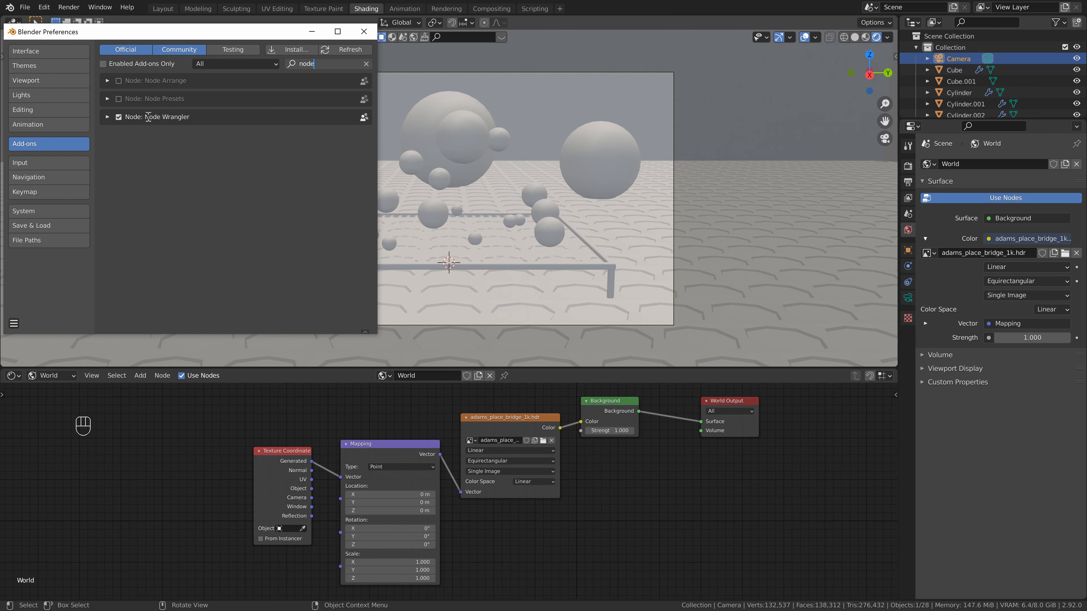
{"action": "left_click", "coordinate": [364, 32]}
Set the Mapping node's Z rotation to 150° to turn the HDRI lighting, and save the file.
{"action": "left_click_drag", "start_coordinate": [414, 544], "coordinate": [518, 545]}
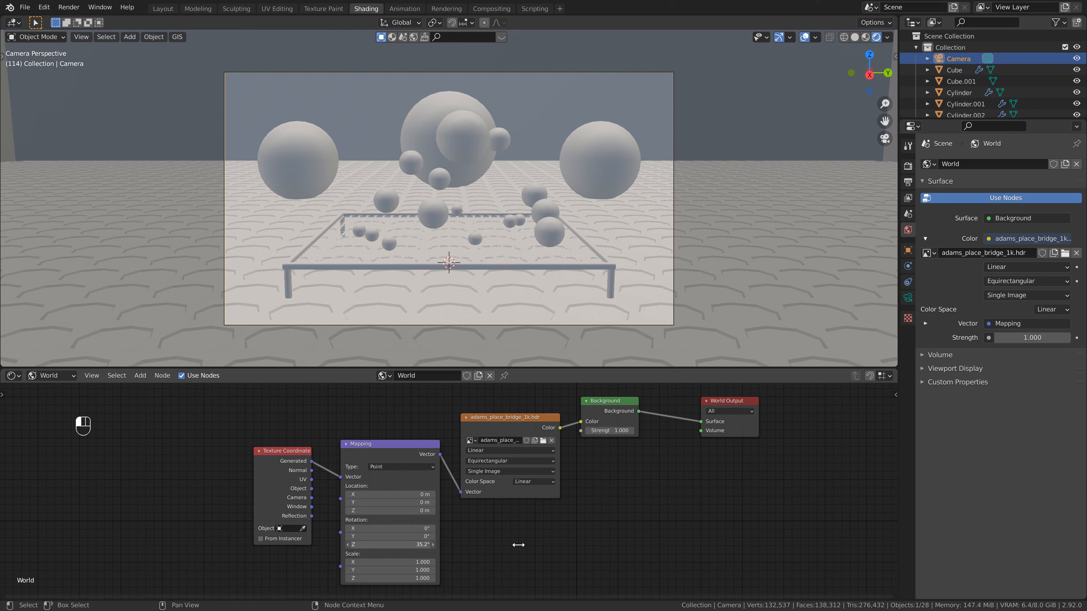
{"action": "left_click", "coordinate": [414, 544]}
{"action": "type", "text": "150"}
{"action": "key", "text": "Return"}
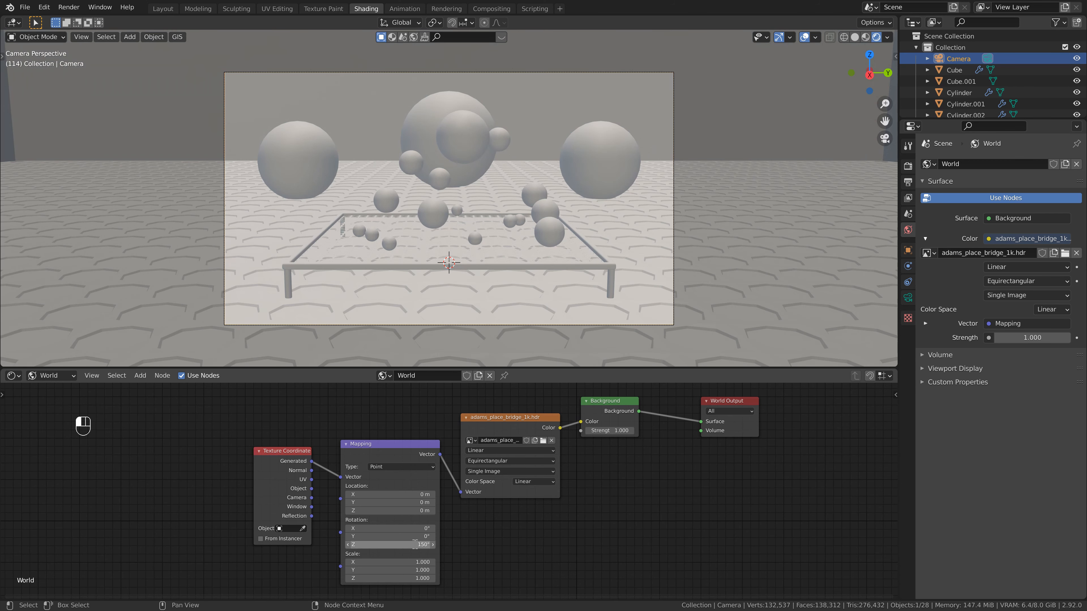
{"action": "scroll", "coordinate": [414, 543], "scroll_direction": "down", "scroll_amount": 1}
{"action": "key", "text": "ctrl+s"}
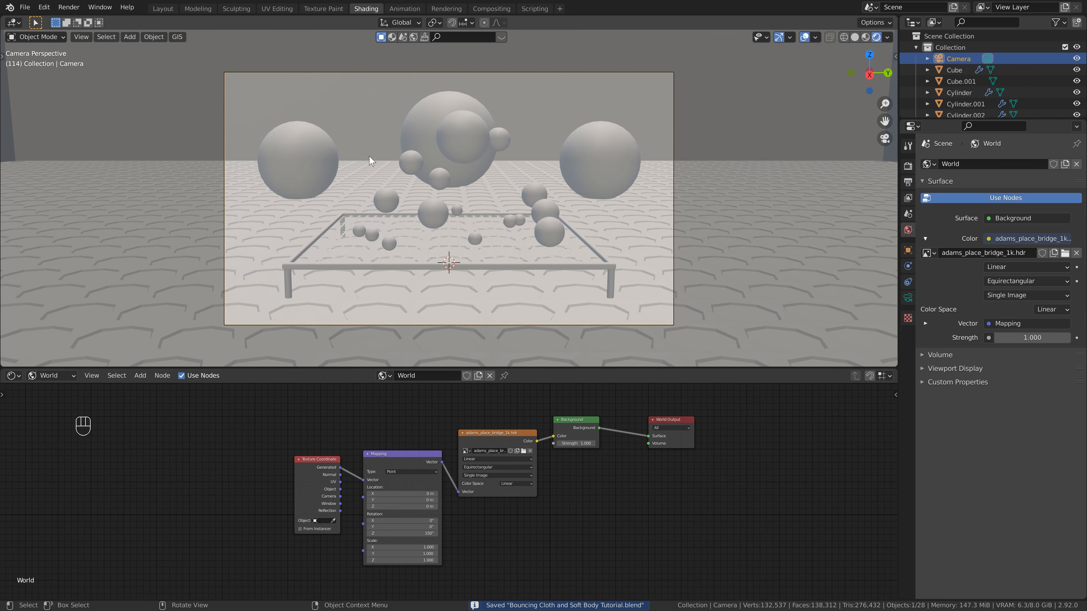
Set the world Background node's strength to 0.5.
{"action": "scroll", "coordinate": [575, 456], "scroll_direction": "up", "scroll_amount": 2}
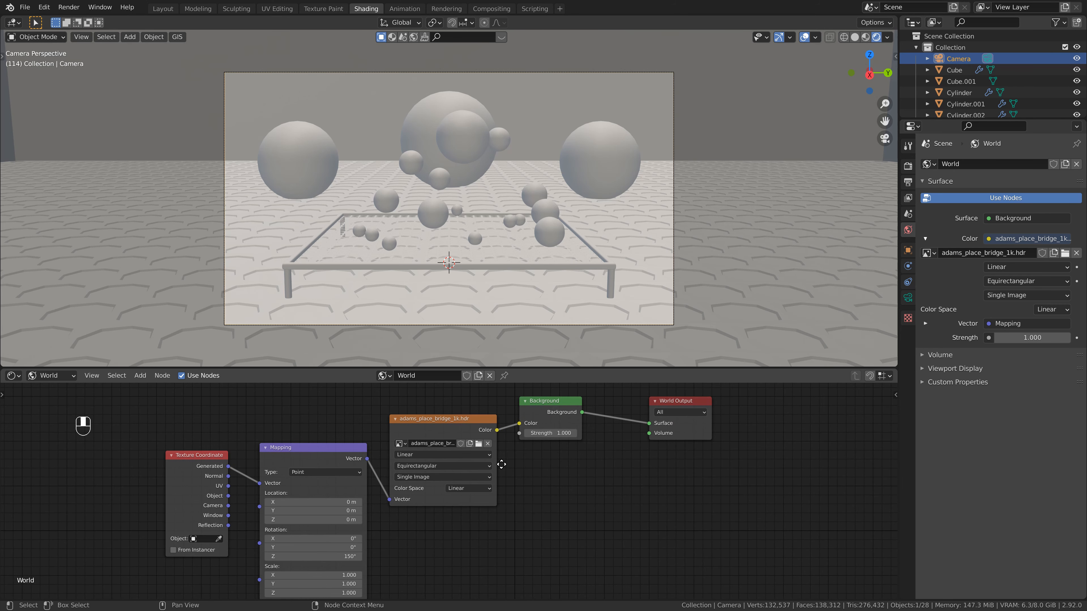
{"action": "double_click", "coordinate": [557, 434]}
{"action": "type", "text": ".5"}
{"action": "key", "text": "Return"}
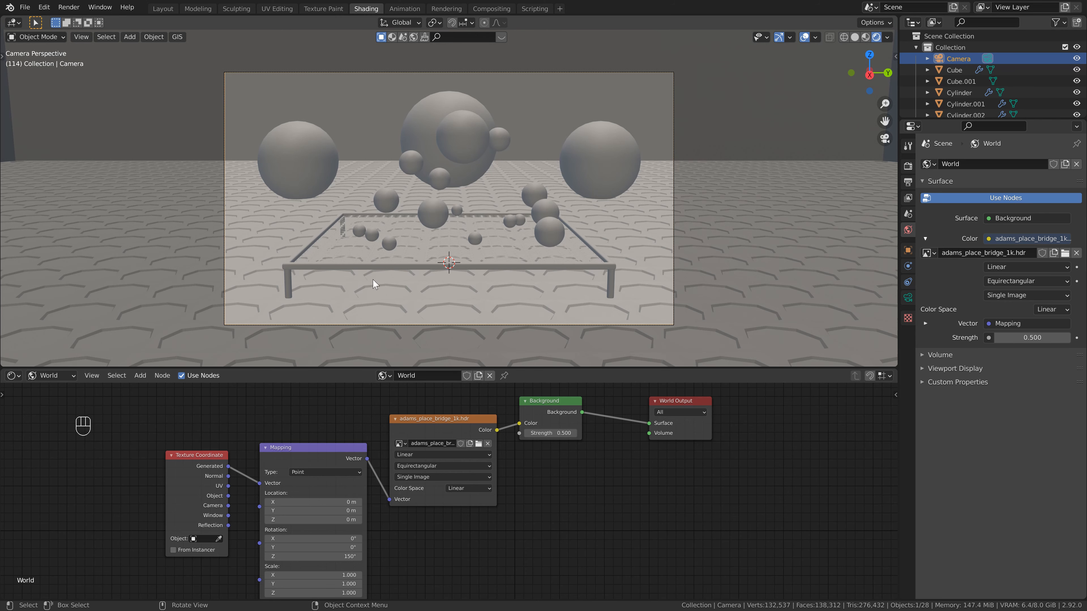
{"action": "scroll", "coordinate": [428, 428], "scroll_direction": "down", "scroll_amount": 1}
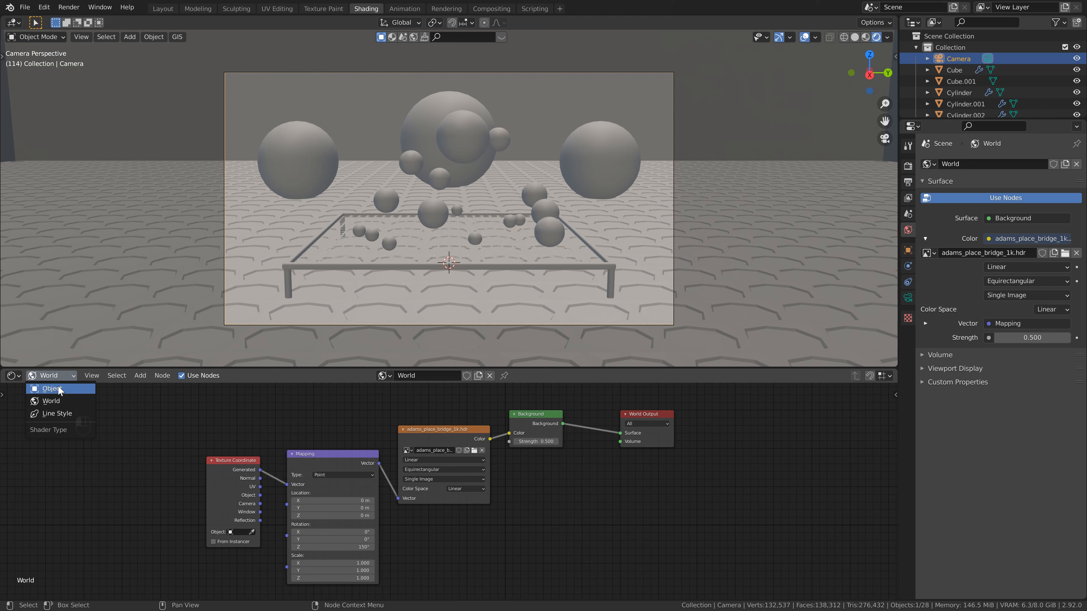
Return the shader editor to Object shading and enlarge the 3D viewport with its camera view.
{"action": "left_click", "coordinate": [52, 389]}
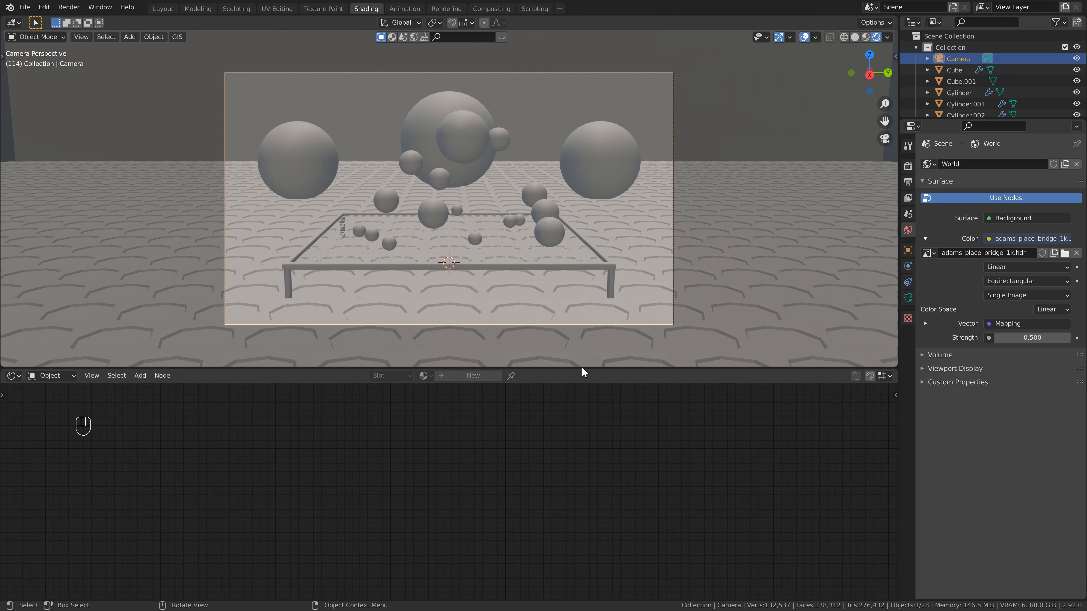
{"action": "left_click_drag", "start_coordinate": [583, 373], "coordinate": [578, 388]}
{"action": "scroll", "coordinate": [453, 243], "scroll_direction": "up", "scroll_amount": 1}
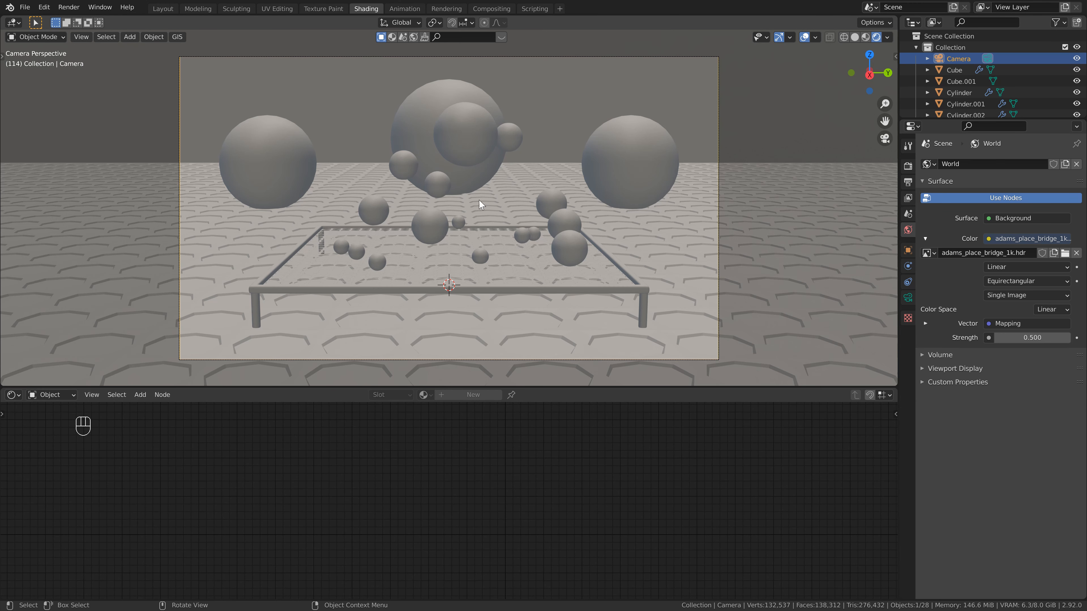
Add a point light and move it up to the area above the large ball on the left.
{"action": "key", "text": "shift+a"}
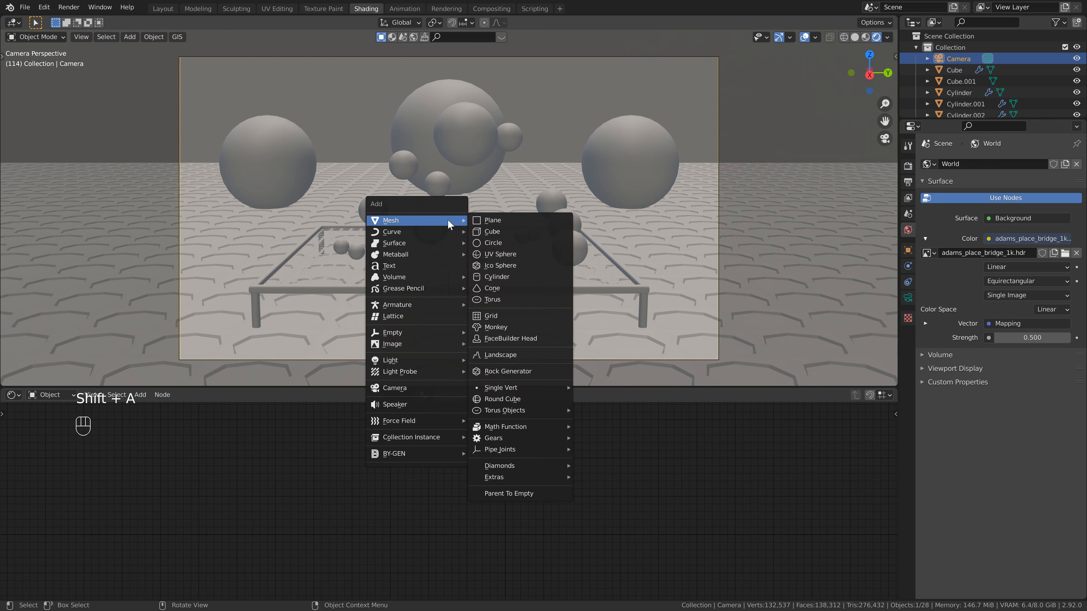
{"action": "mouse_move", "coordinate": [428, 362]}
{"action": "left_click", "coordinate": [496, 360]}
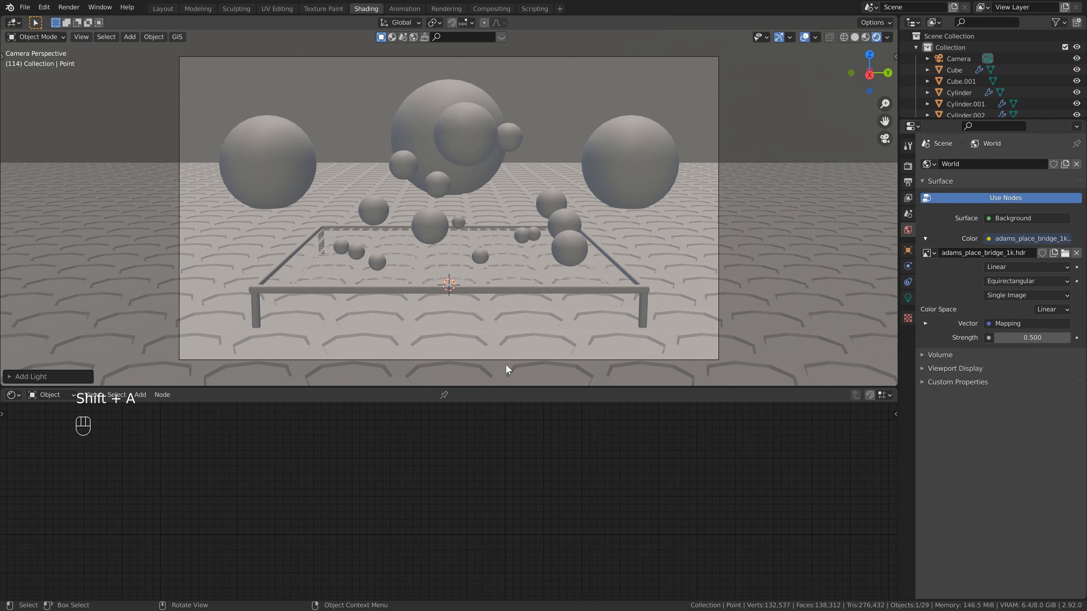
{"action": "key", "text": "g"}
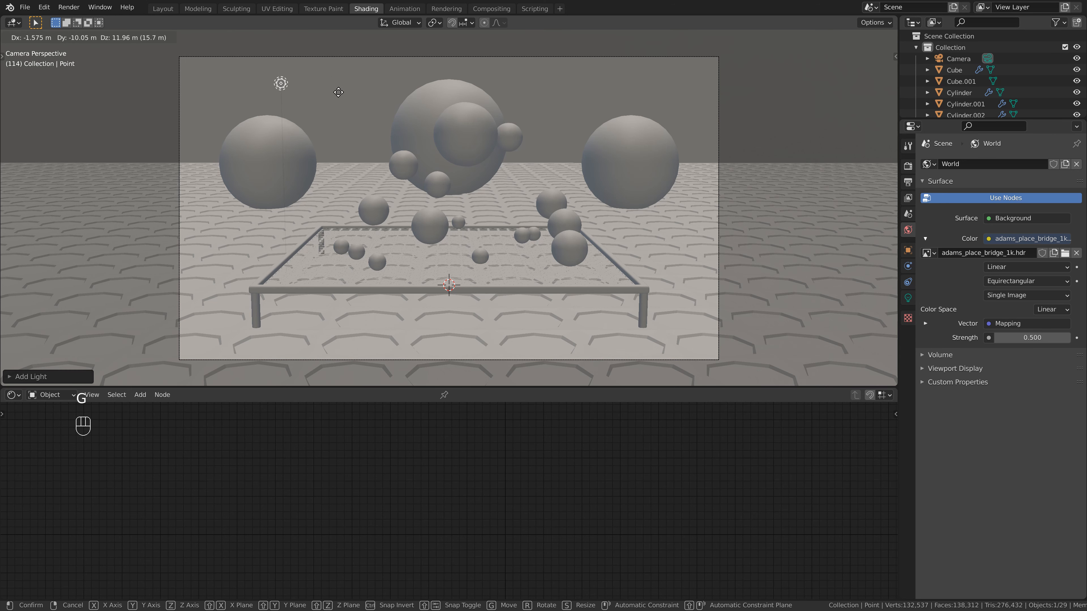
{"action": "left_click", "coordinate": [300, 169]}
Shift the point light along the X axis away from the camera, and return to the camera view.
{"action": "middle_click_drag", "start_coordinate": [300, 169], "coordinate": [431, 198]}
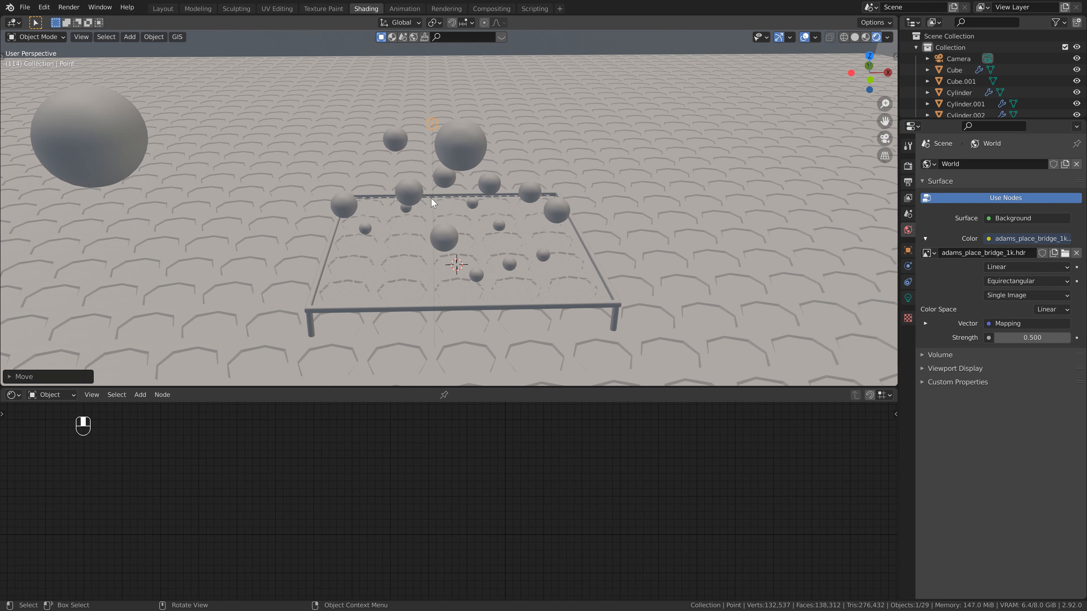
{"action": "scroll", "coordinate": [452, 218], "scroll_direction": "down", "scroll_amount": 3}
{"action": "key", "text": "g"}
{"action": "key", "text": "x"}
{"action": "left_click", "coordinate": [381, 217]}
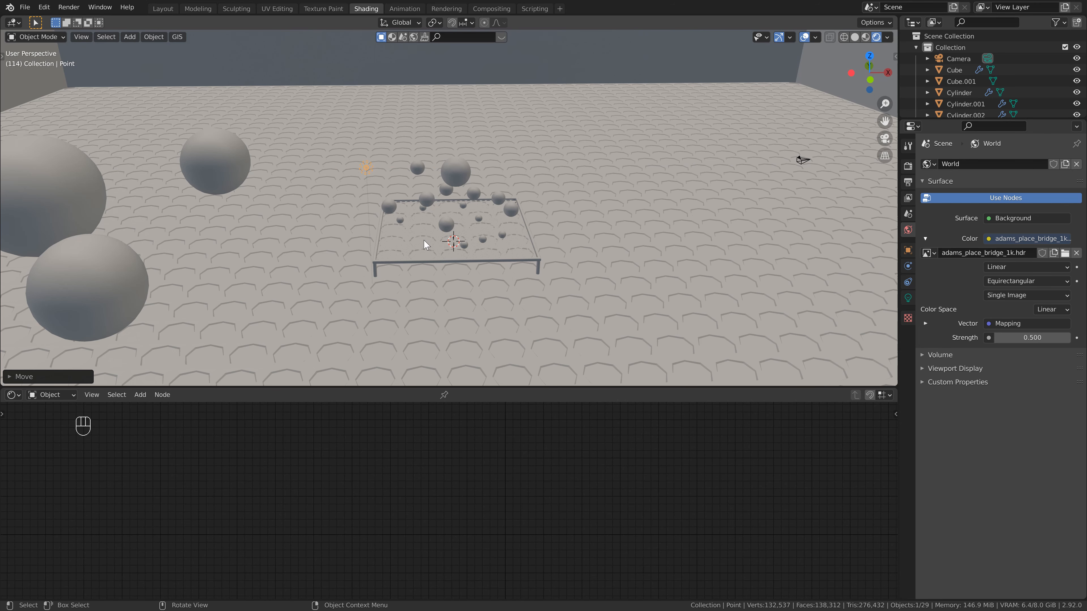
{"action": "key", "text": "KP_0"}
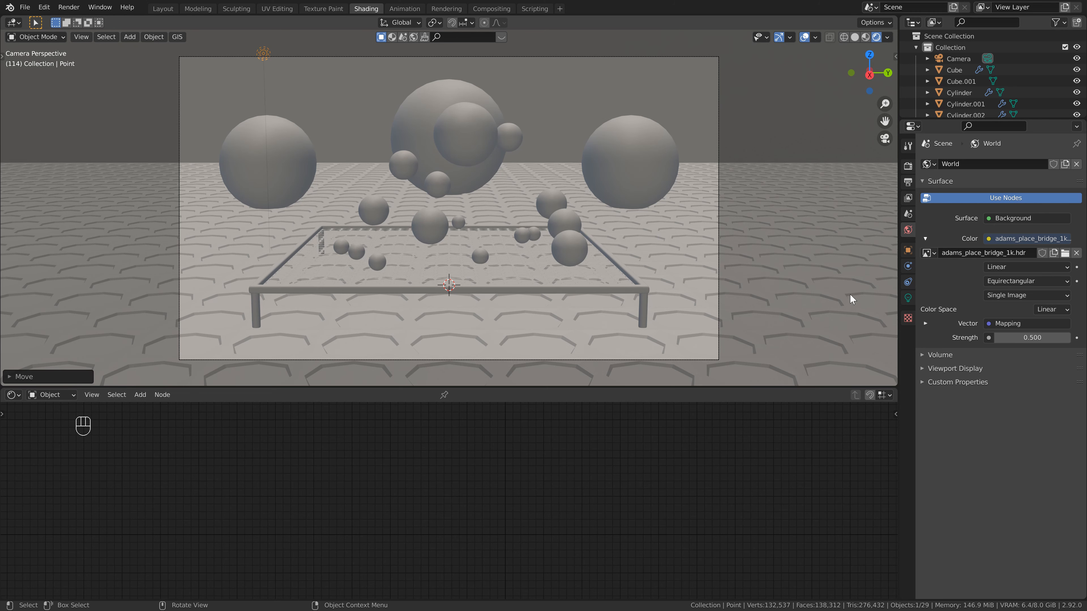
Give the point light a green color and set its power to 50000 W.
{"action": "left_click", "coordinate": [908, 299]}
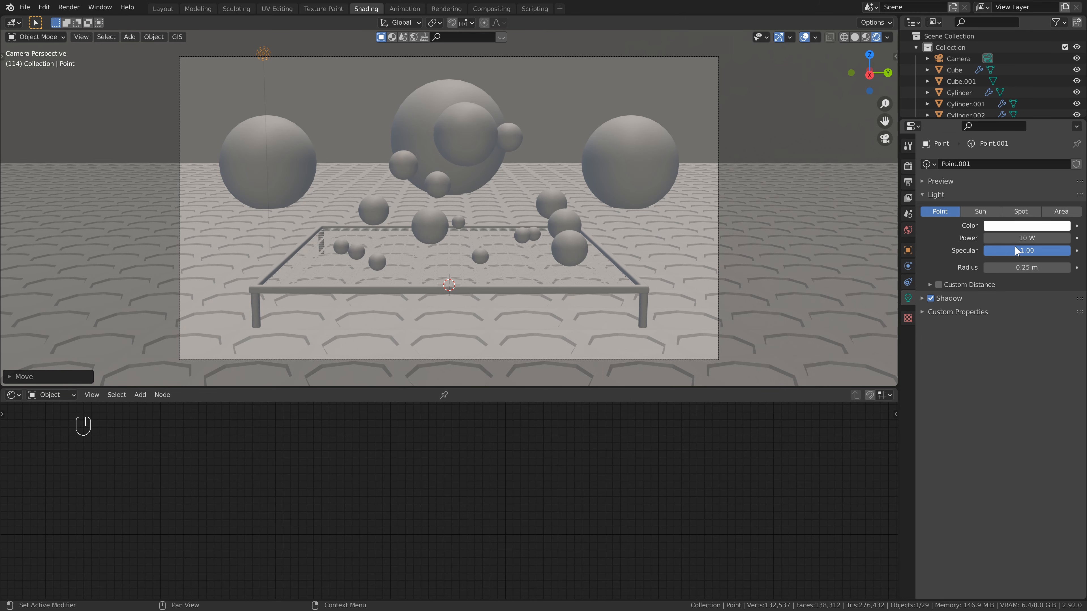
{"action": "left_click", "coordinate": [1023, 228]}
{"action": "left_click", "coordinate": [990, 105]}
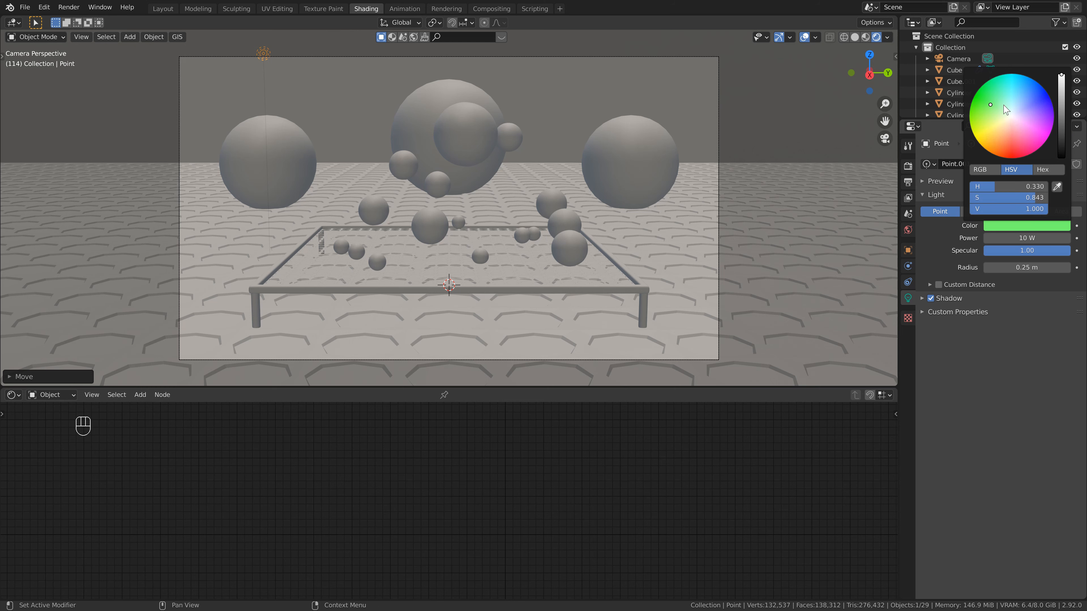
{"action": "left_click", "coordinate": [1024, 236]}
{"action": "type", "text": "50000"}
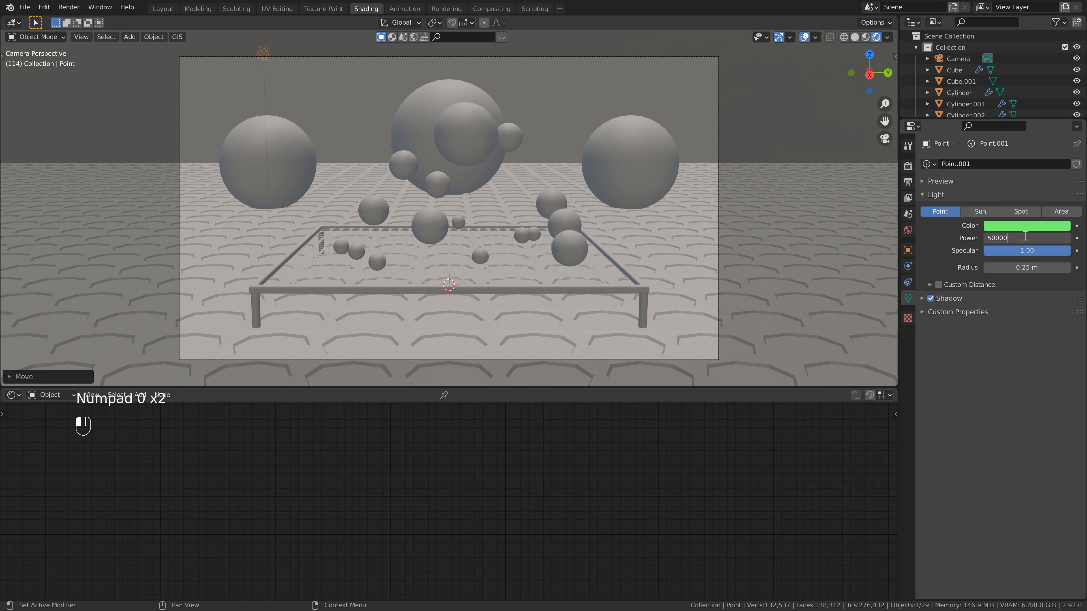
{"action": "key", "text": "Return"}
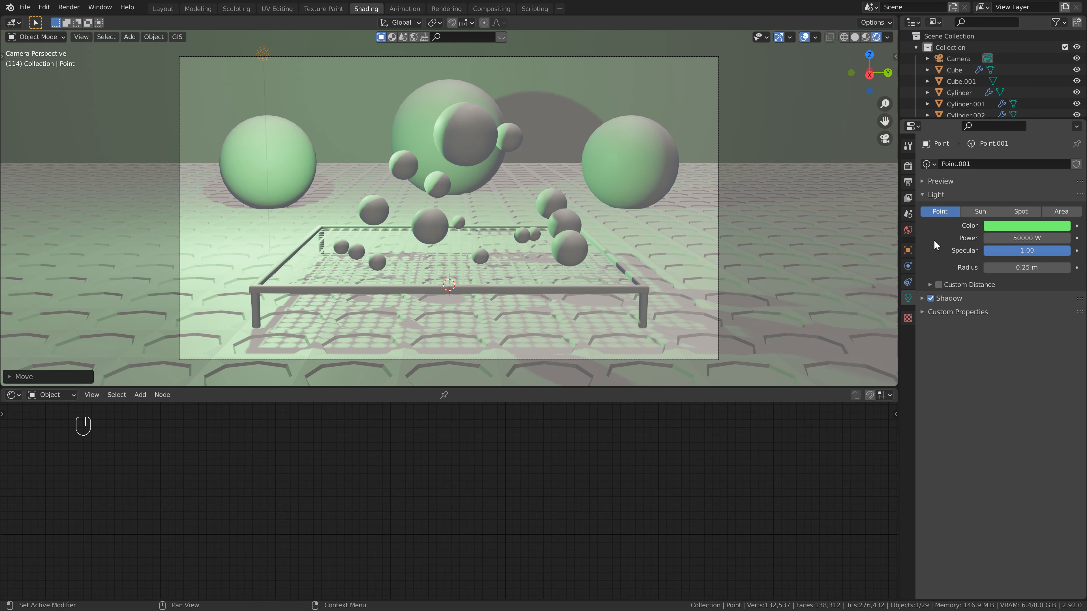
Set the green point light's radius to 4 m and save the file.
{"action": "left_click", "coordinate": [1023, 267]}
{"action": "type", "text": "4"}
{"action": "key", "text": "Return"}
{"action": "key", "text": "ctrl+s"}
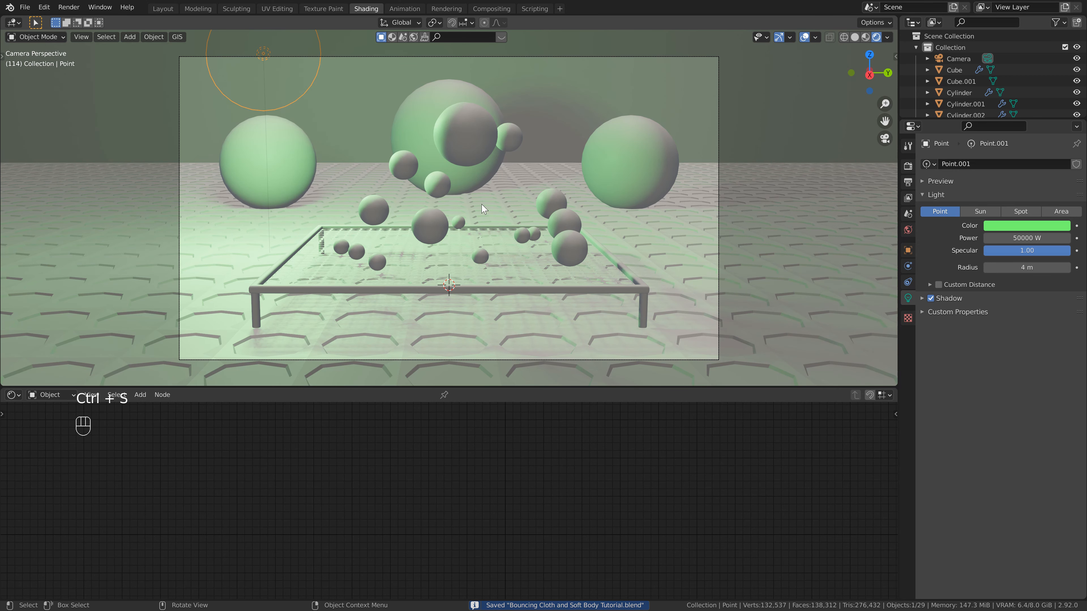
Give the trampoline net a new material with a near-black base color and a roughness of 0.15.
{"action": "left_click", "coordinate": [508, 270]}
{"action": "left_click", "coordinate": [480, 395]}
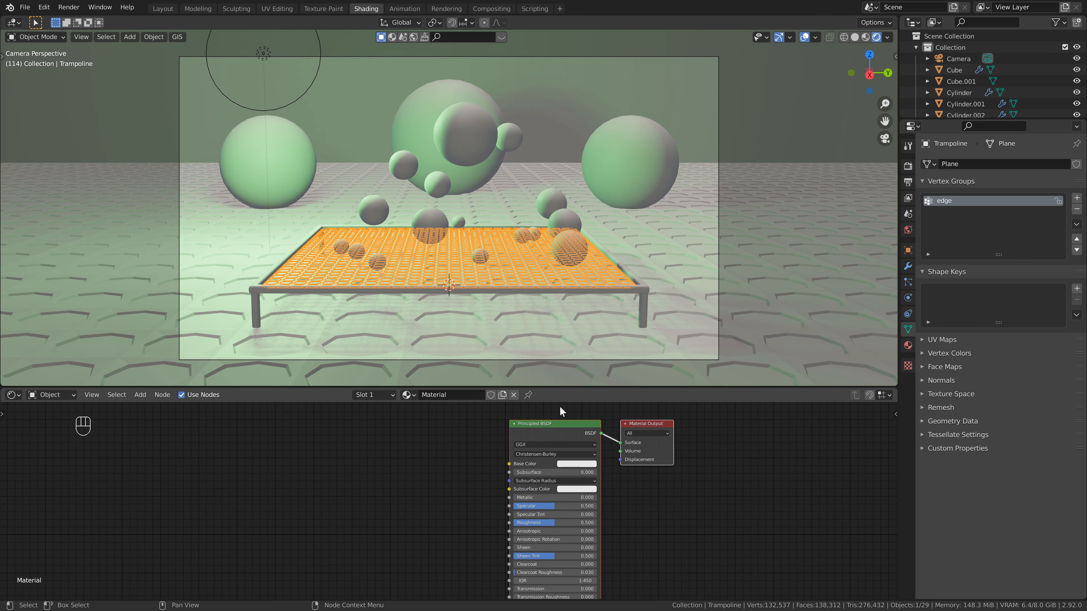
{"action": "left_click_drag", "start_coordinate": [566, 388], "coordinate": [569, 349]}
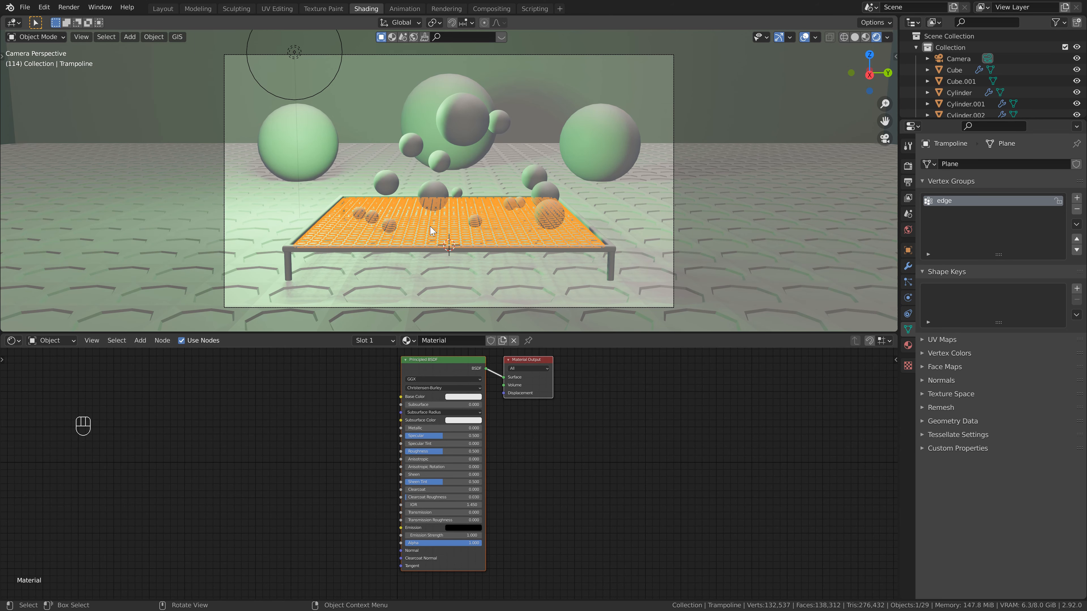
{"action": "left_click", "coordinate": [464, 397]}
{"action": "left_click_drag", "start_coordinate": [504, 335], "coordinate": [506, 336]}
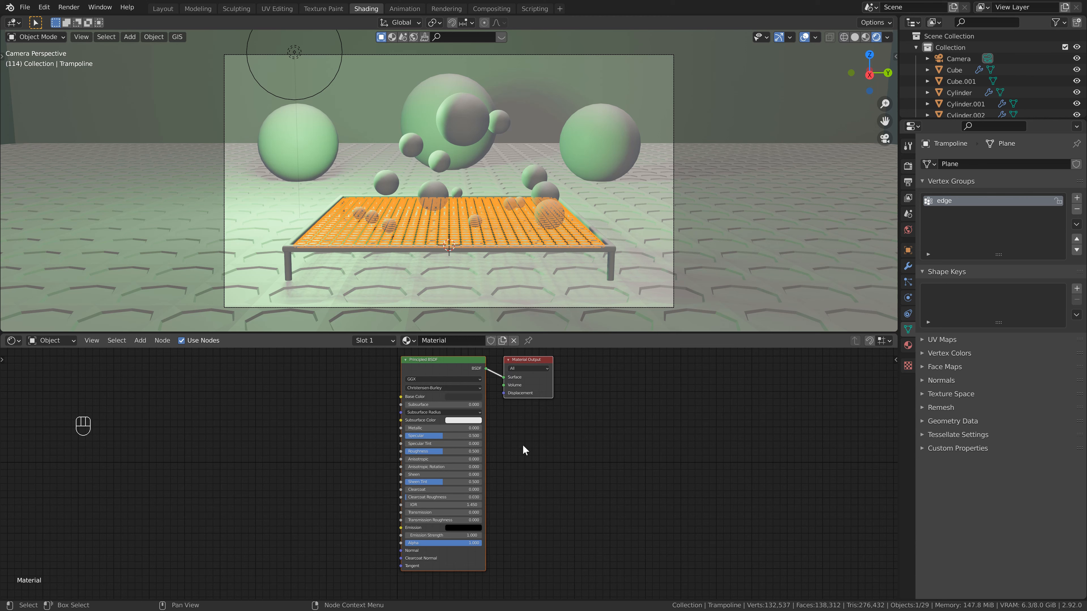
{"action": "left_click", "coordinate": [461, 453]}
{"action": "type", "text": ".15"}
{"action": "key", "text": "Return"}
Add a Bump node to the net's material and connect its Normal output to the Principled BSDF's Normal input.
{"action": "middle_click_drag", "start_coordinate": [346, 461], "coordinate": [429, 469]}
{"action": "left_click", "coordinate": [346, 447]}
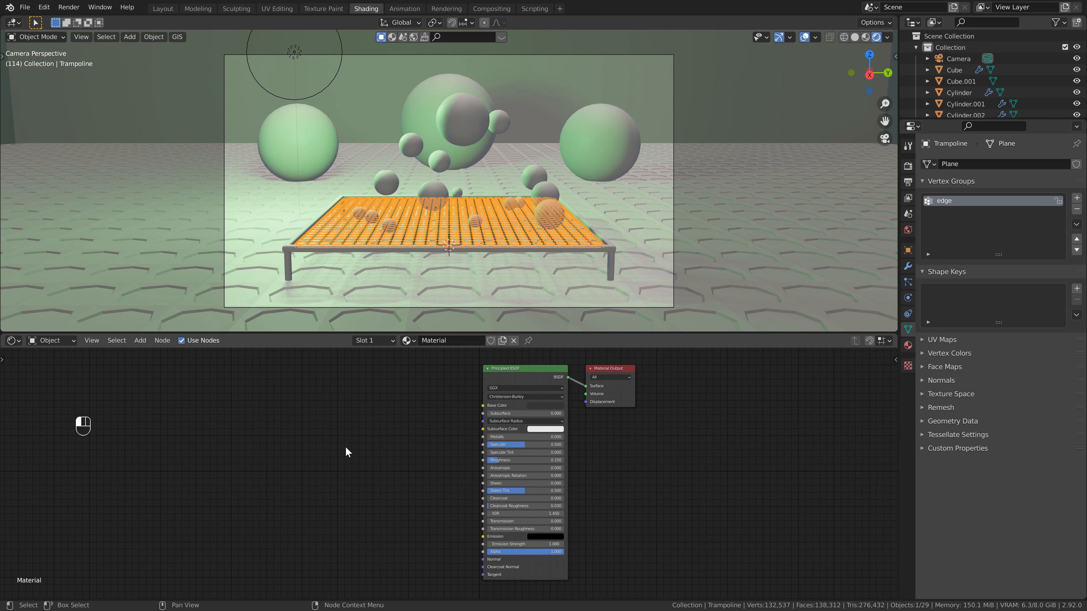
{"action": "key", "text": "shift+a"}
{"action": "left_click", "coordinate": [346, 447]}
{"action": "type", "text": "b"}
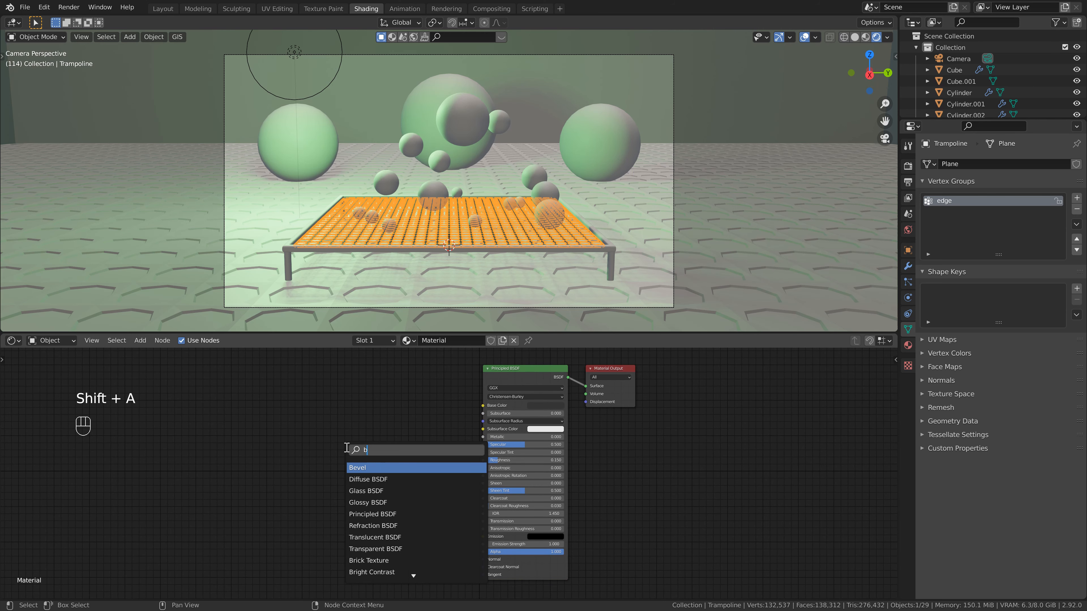
{"action": "type", "text": "ump"}
{"action": "key", "text": "Return"}
{"action": "left_click", "coordinate": [432, 523]}
{"action": "left_click_drag", "start_coordinate": [435, 518], "coordinate": [482, 560]}
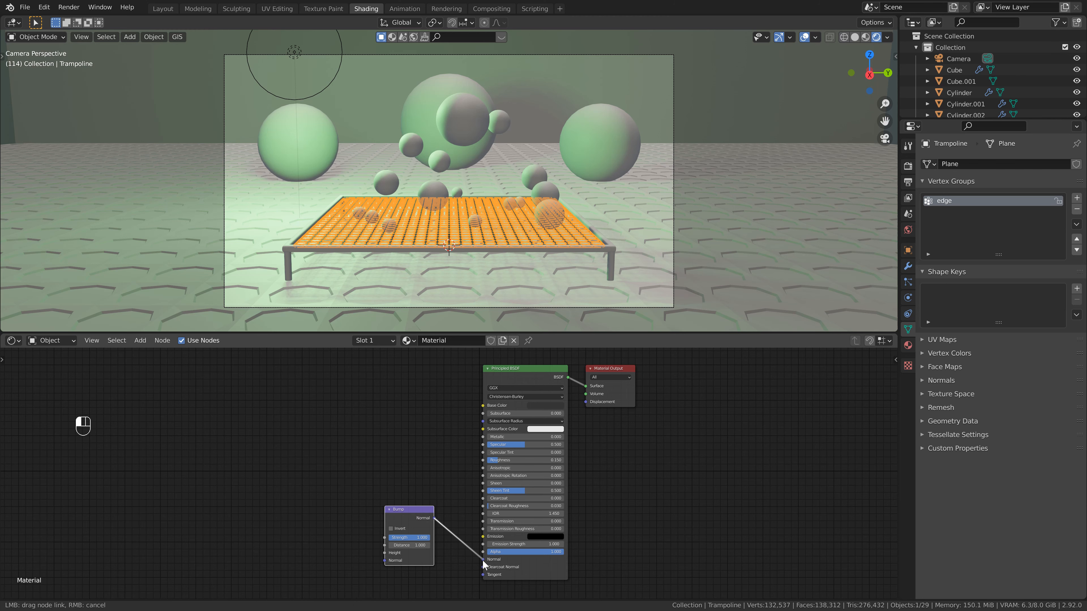
Add a Noise Texture node with a scale of 2500 and connect its Fac output to the Bump node's Height input.
{"action": "key", "text": "shift+a"}
{"action": "left_click", "coordinate": [309, 465]}
{"action": "type", "text": "noise"}
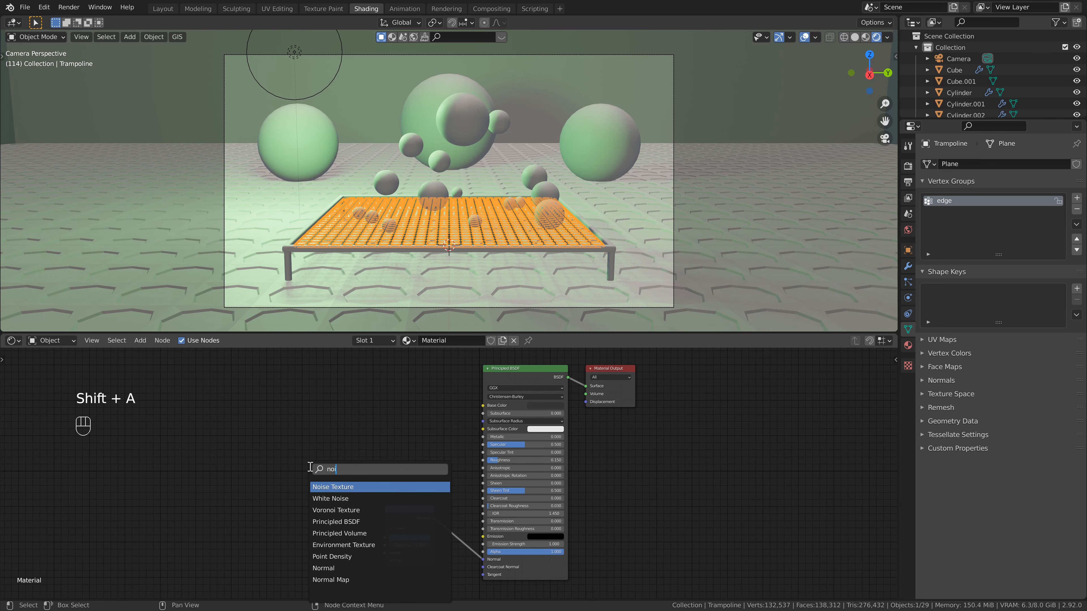
{"action": "key", "text": "Return"}
{"action": "left_click", "coordinate": [303, 471]}
{"action": "left_click_drag", "start_coordinate": [352, 484], "coordinate": [384, 553]}
{"action": "double_click", "coordinate": [330, 519]}
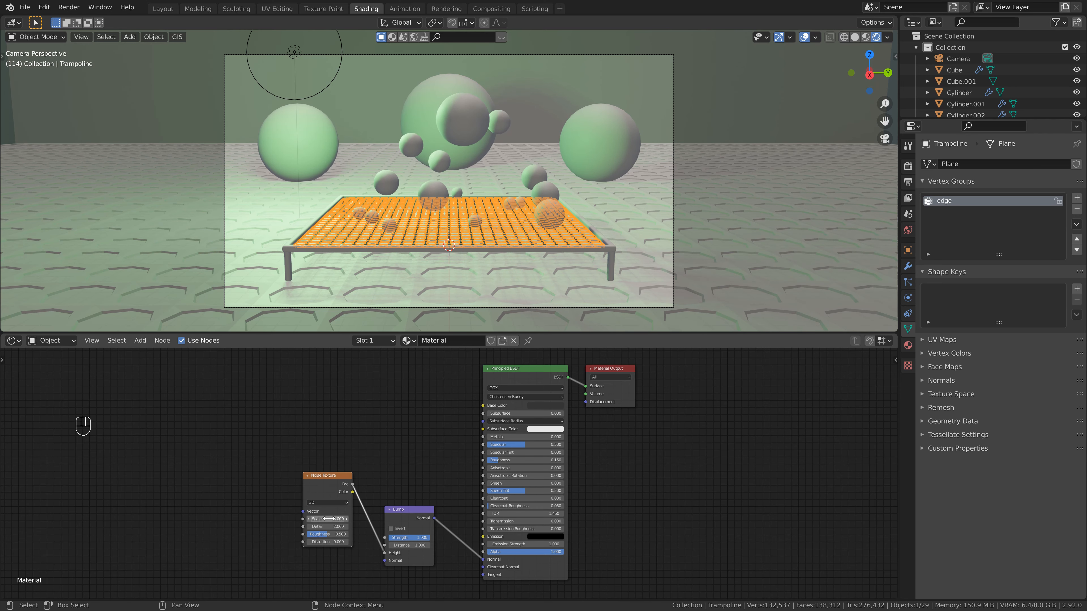
{"action": "type", "text": "2500"}
{"action": "key", "text": "Return"}
Give the patterned ground plane a new material with a medium-dark green base color.
{"action": "left_click", "coordinate": [495, 293]}
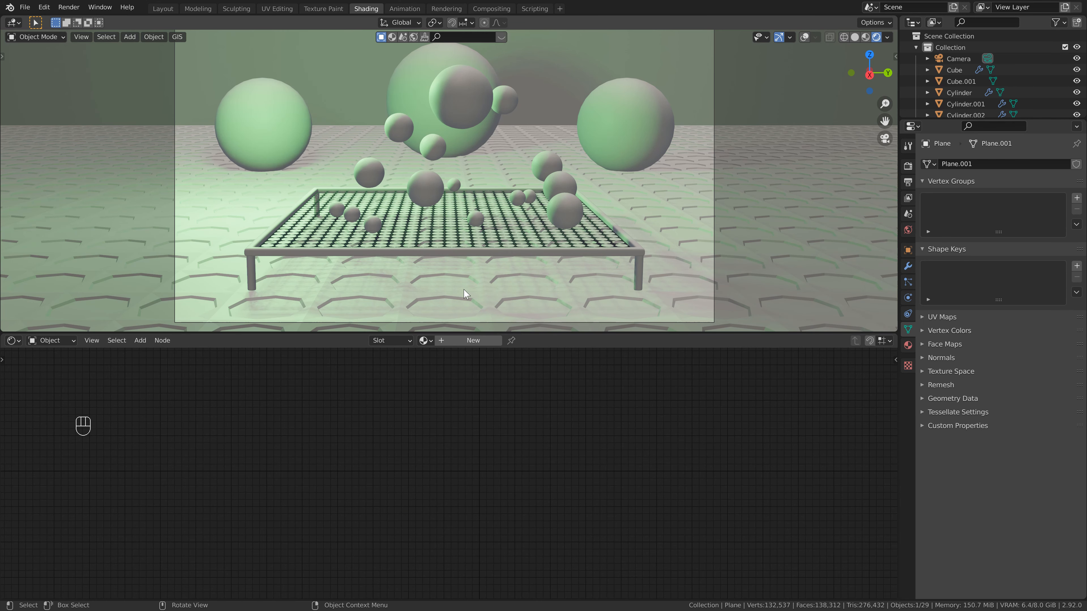
{"action": "left_click", "coordinate": [483, 341]}
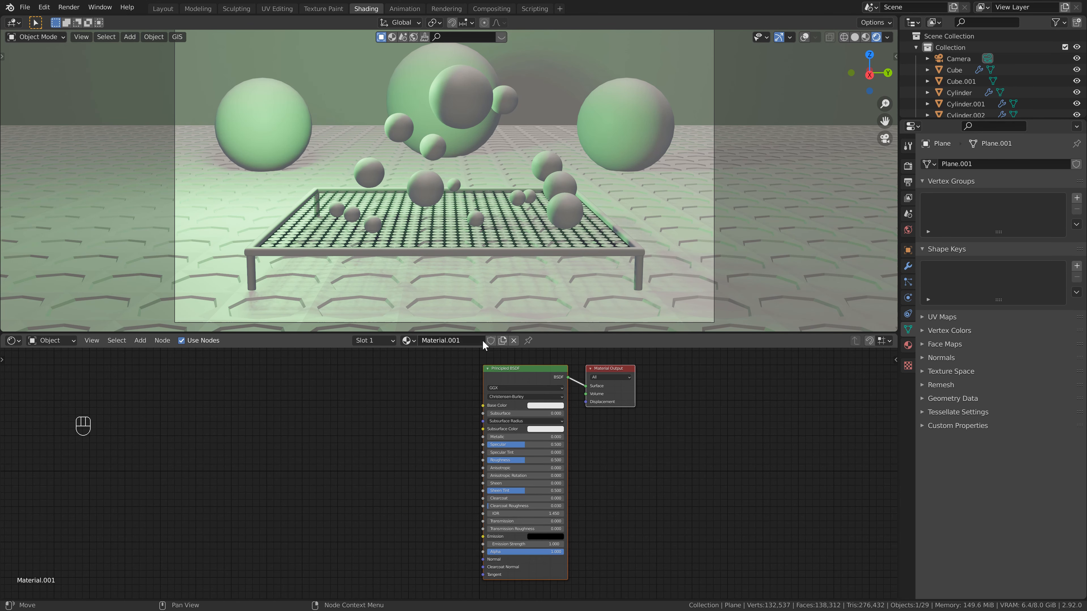
{"action": "left_click", "coordinate": [555, 405]}
{"action": "left_click", "coordinate": [544, 321]}
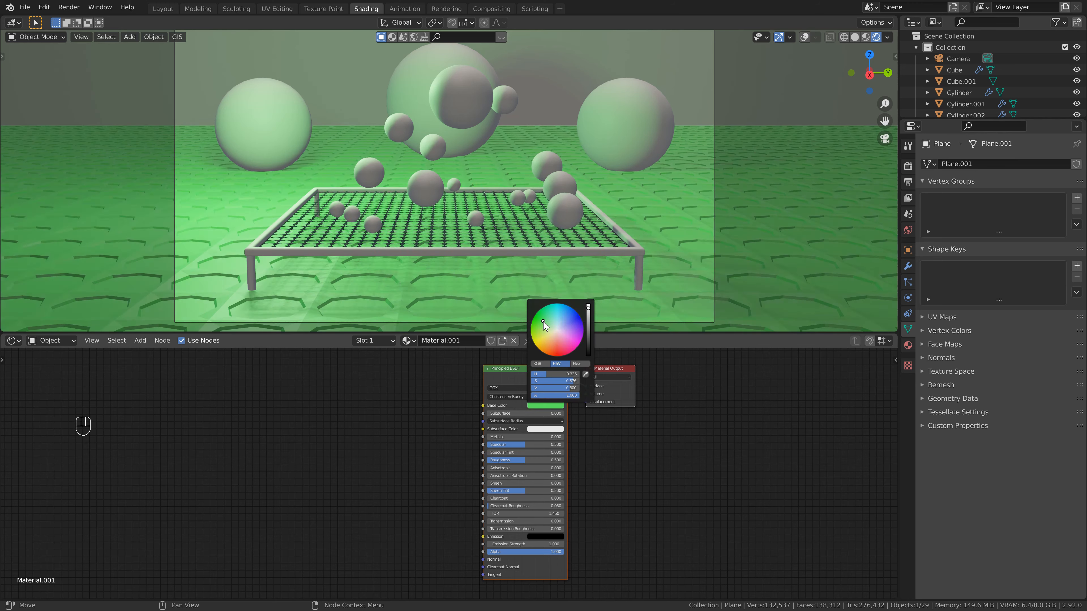
{"action": "left_click_drag", "start_coordinate": [545, 322], "coordinate": [588, 325]}
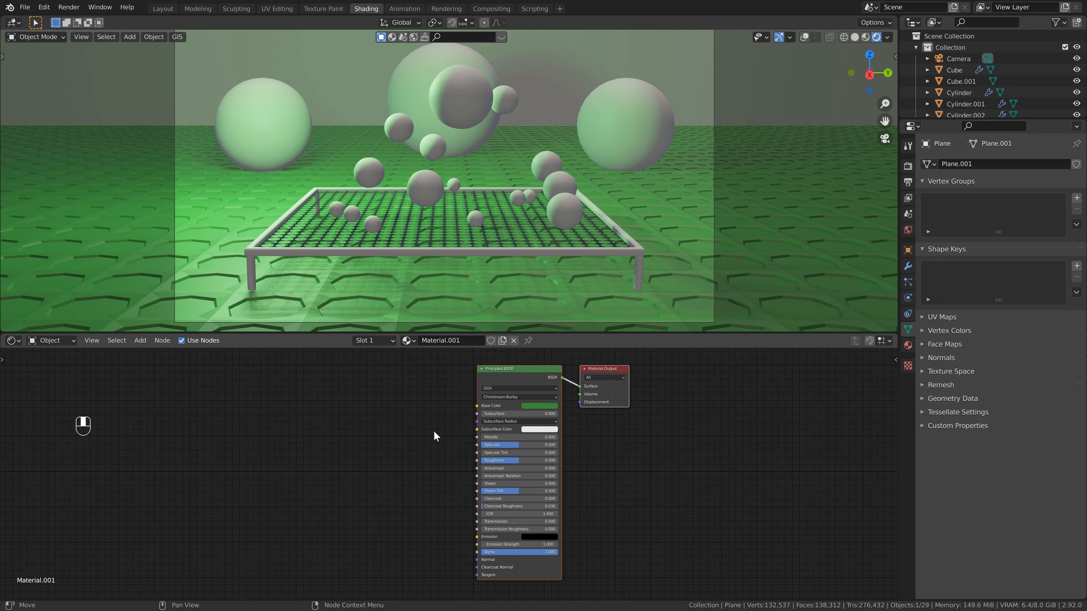
{"action": "middle_click_drag", "start_coordinate": [438, 431], "coordinate": [331, 436]}
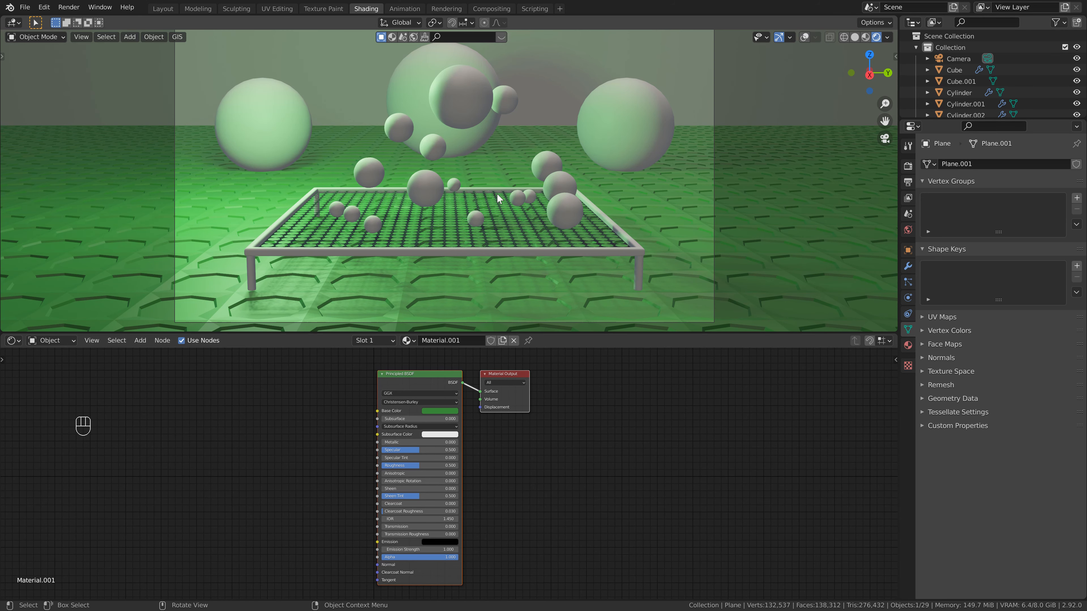
Rename the background wall object Cube.001 as BG.
{"action": "left_click", "coordinate": [576, 86]}
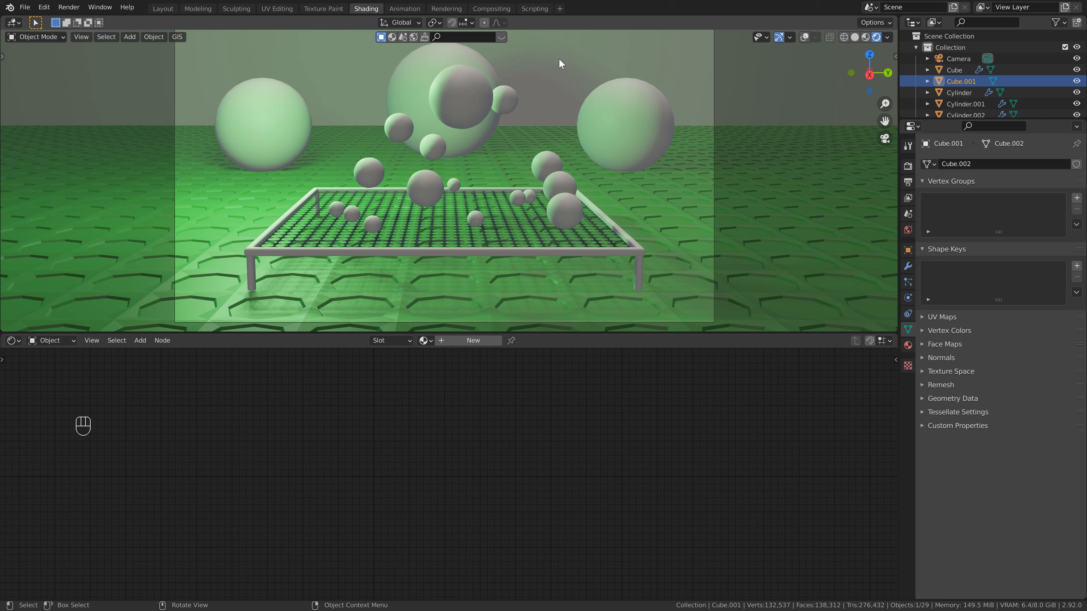
{"action": "left_click_drag", "start_coordinate": [993, 120], "coordinate": [993, 205]}
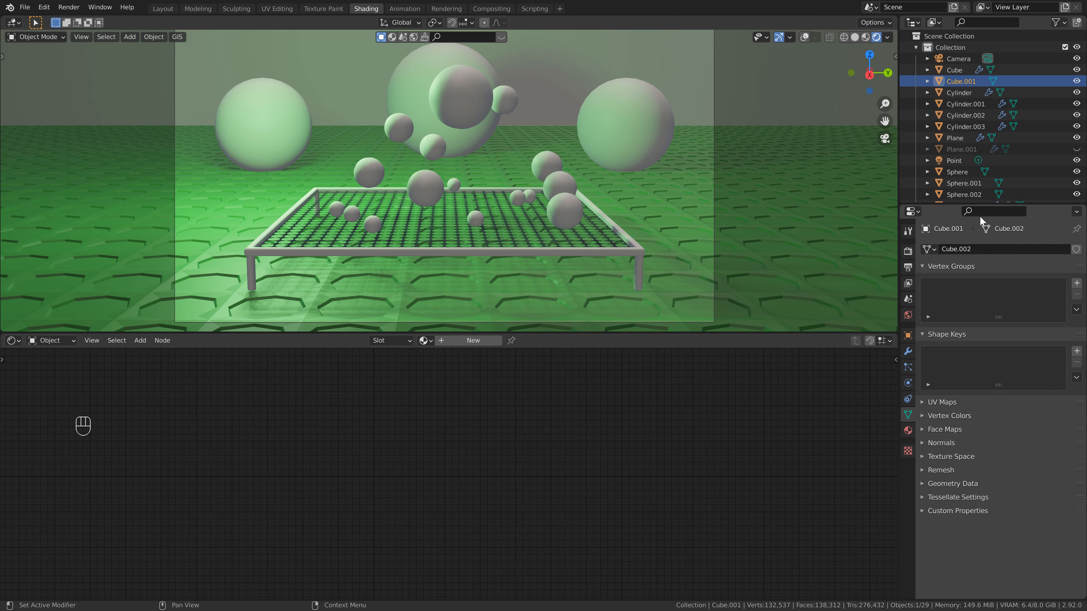
{"action": "double_click", "coordinate": [977, 81]}
{"action": "type", "text": "BG"}
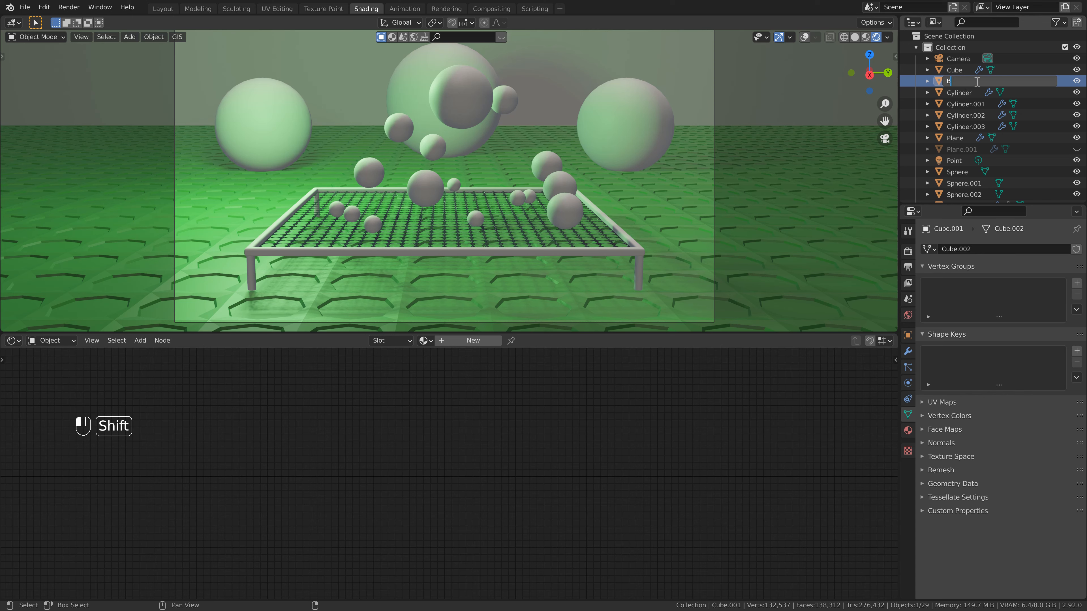
{"action": "key", "text": "Return"}
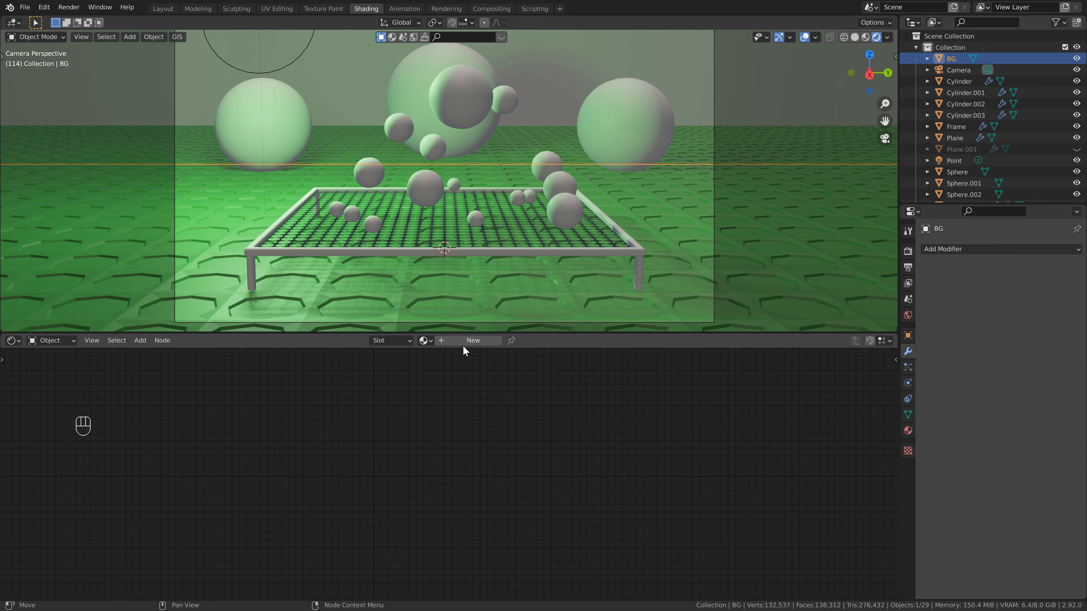
Give the BG object a new material with a pale green base color and enlarge the 3D viewport.
{"action": "left_click", "coordinate": [471, 340]}
{"action": "left_click", "coordinate": [445, 411]}
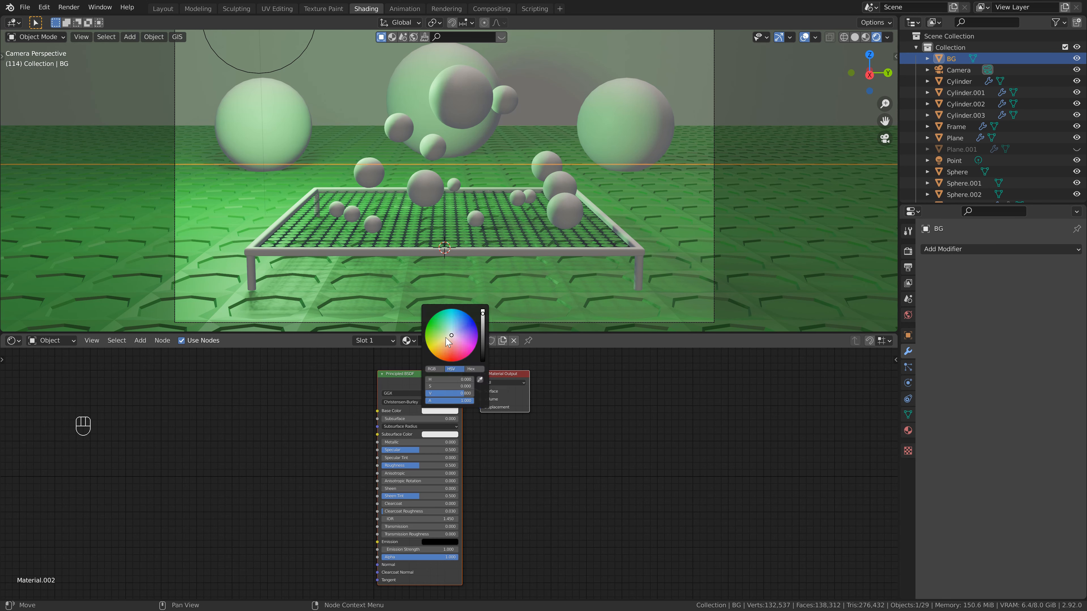
{"action": "left_click_drag", "start_coordinate": [445, 330], "coordinate": [447, 333]}
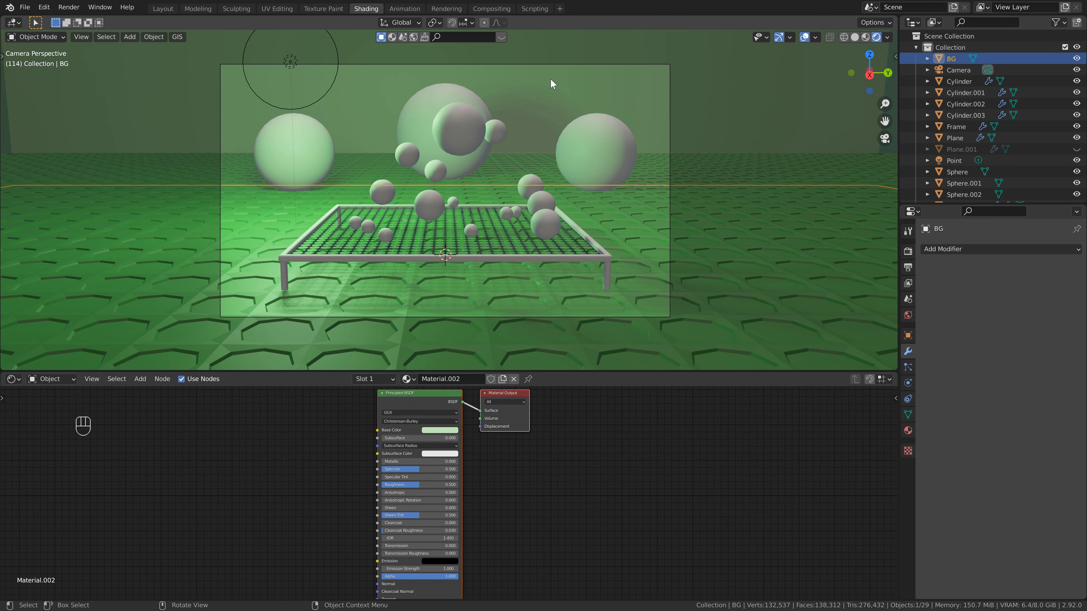
{"action": "middle_click_drag", "start_coordinate": [512, 183], "coordinate": [506, 198], "text": "shift"}
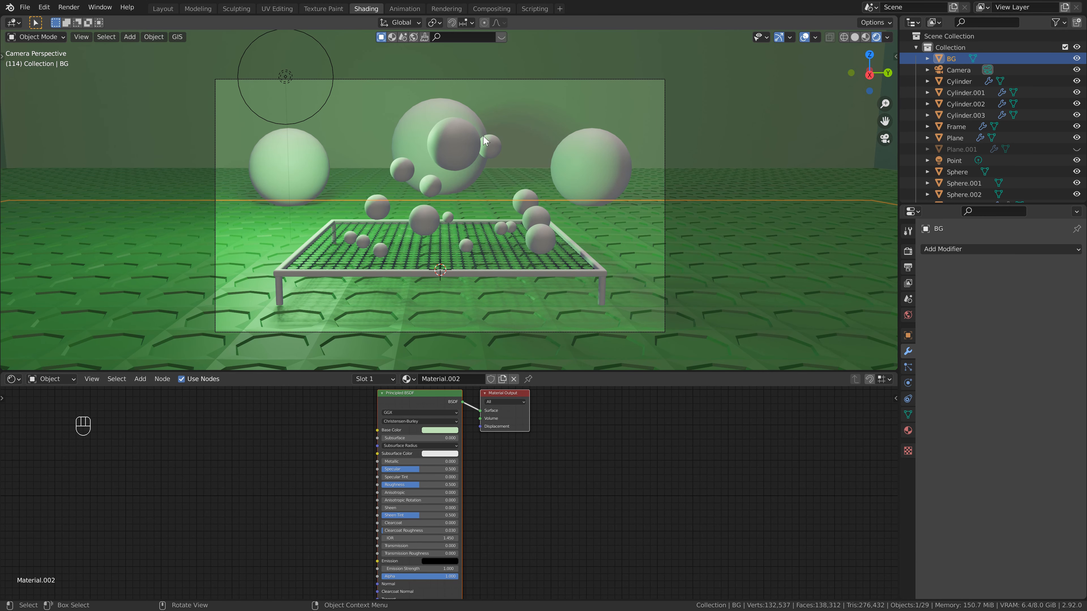
Switch the render engine to Cycles and set the device to GPU Compute.
{"action": "left_click", "coordinate": [910, 252]}
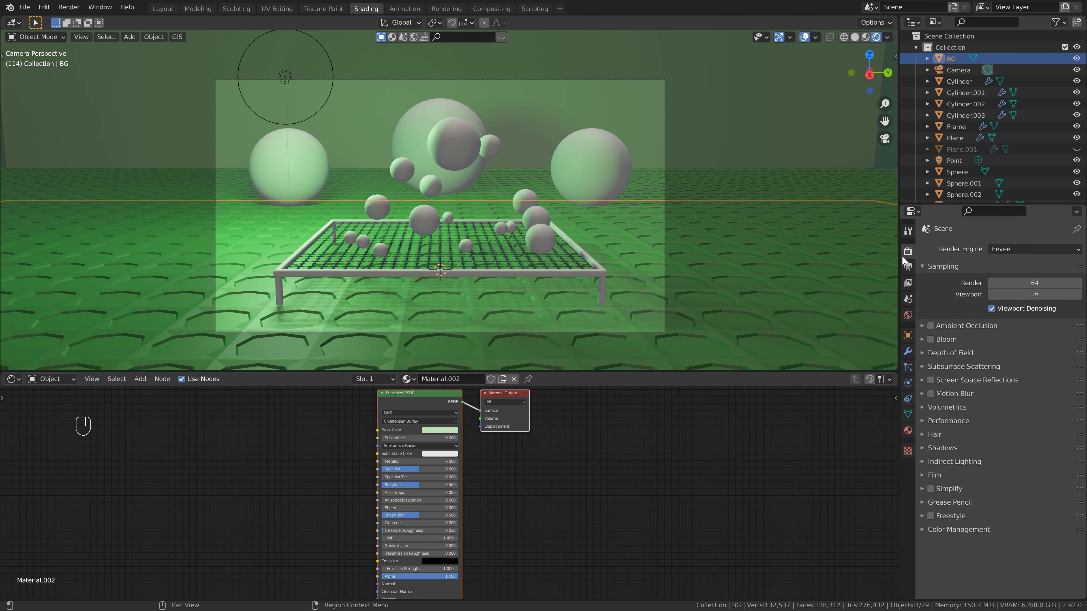
{"action": "left_click", "coordinate": [1019, 250]}
{"action": "left_click", "coordinate": [1019, 278]}
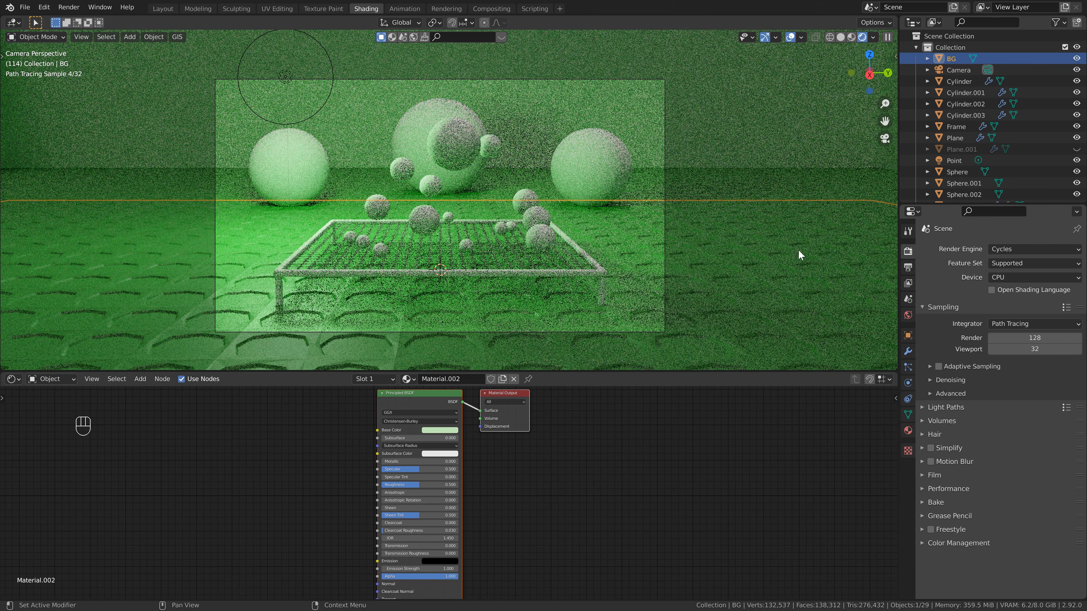
{"action": "left_click", "coordinate": [1020, 278]}
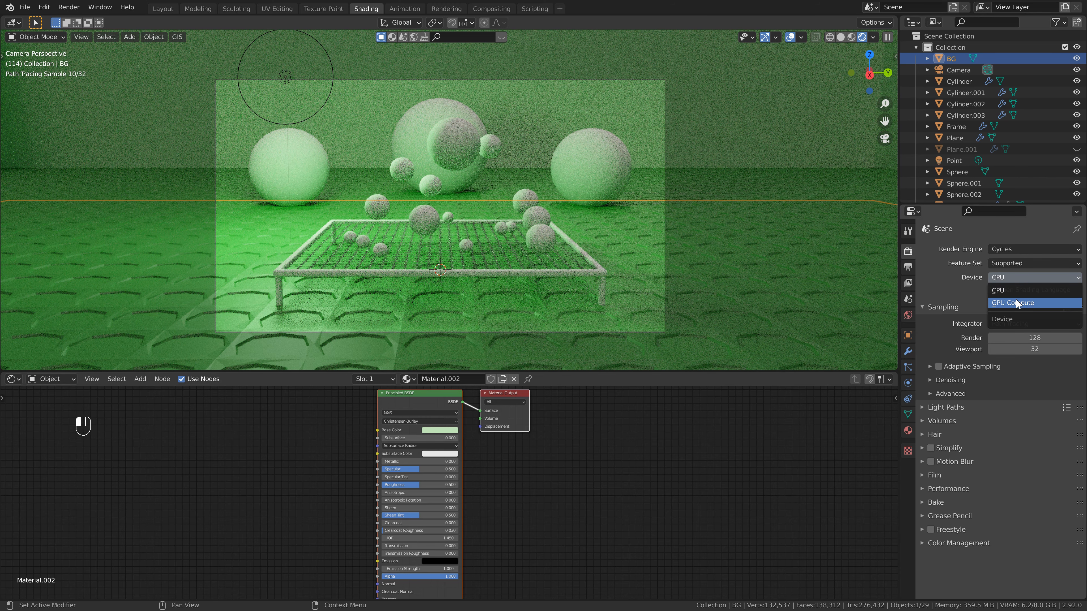
{"action": "left_click", "coordinate": [1018, 303]}
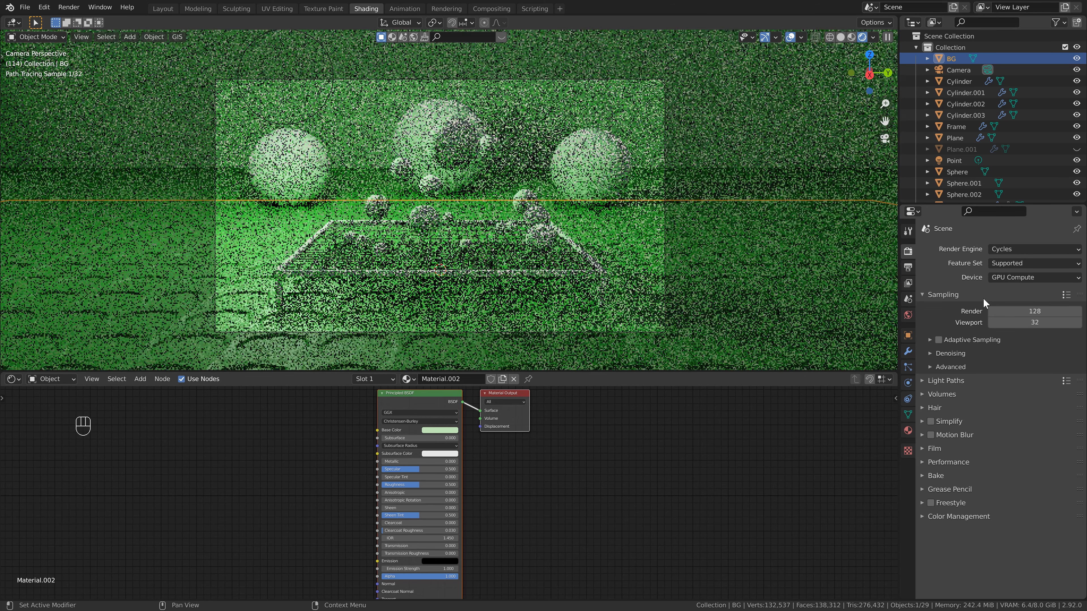
Give the large sphere in the middle of the background a new material with a light green base color.
{"action": "left_click", "coordinate": [434, 176]}
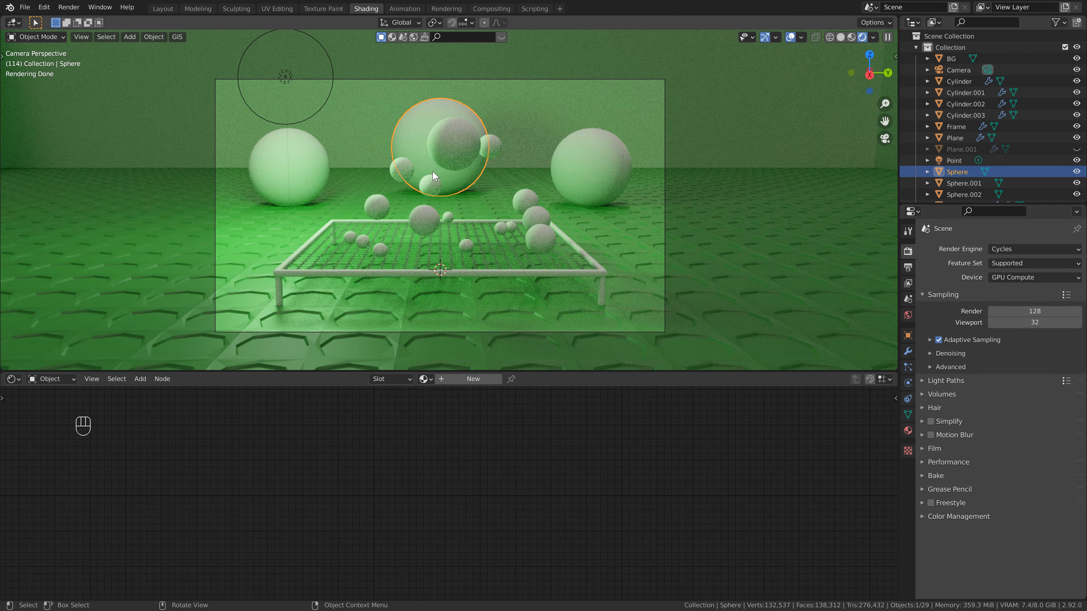
{"action": "left_click", "coordinate": [461, 379]}
{"action": "left_click", "coordinate": [440, 431]}
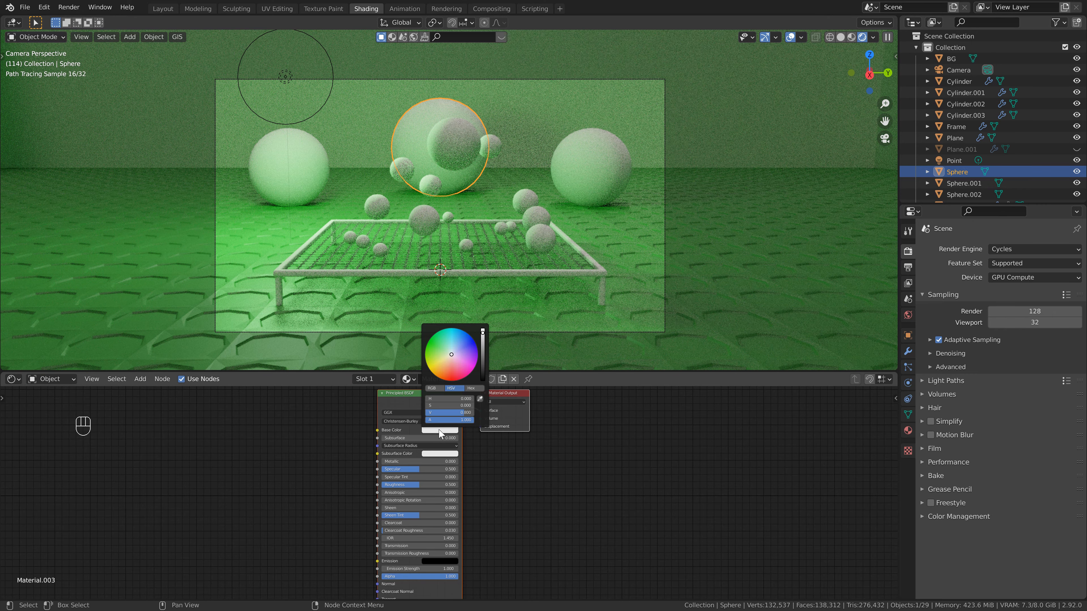
{"action": "left_click", "coordinate": [445, 353]}
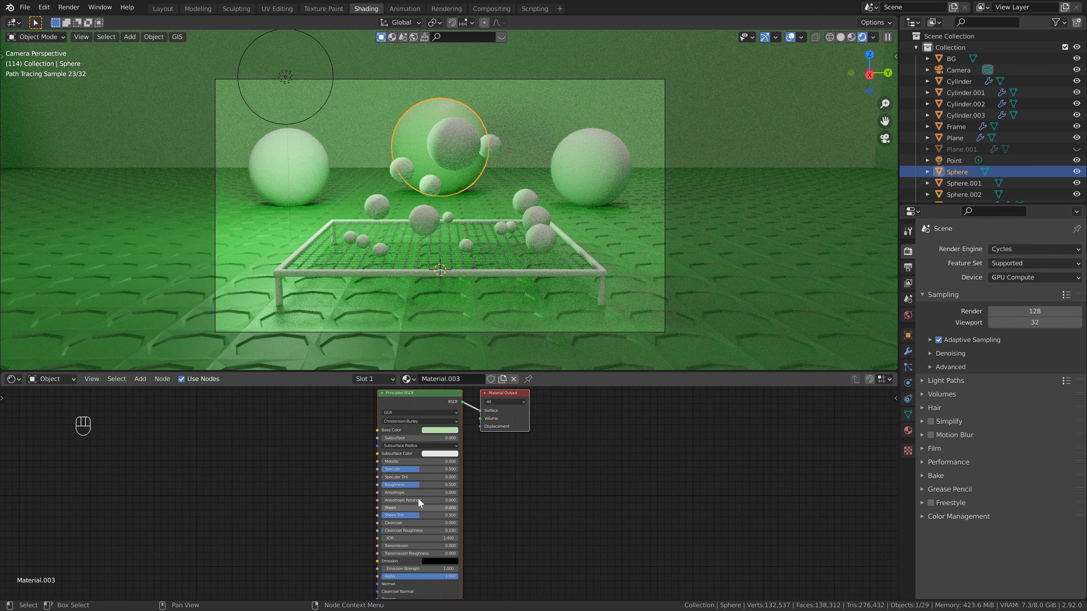
Set the middle sphere material's metallic value to 0.5 and its roughness to 0.08.
{"action": "left_click", "coordinate": [415, 461]}
{"action": "type", "text": "0.5"}
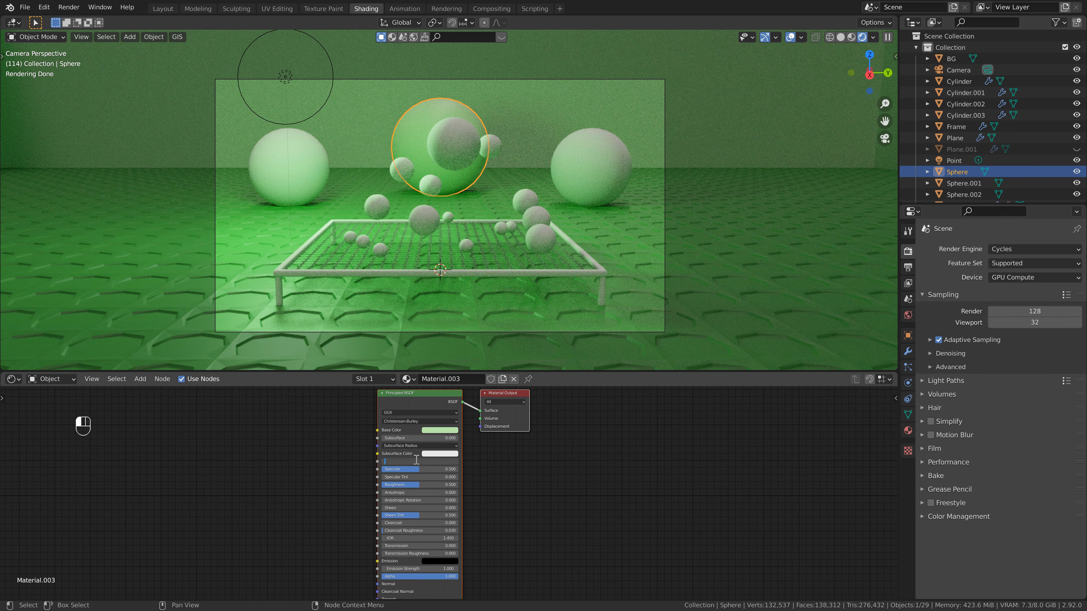
{"action": "key", "text": "Return"}
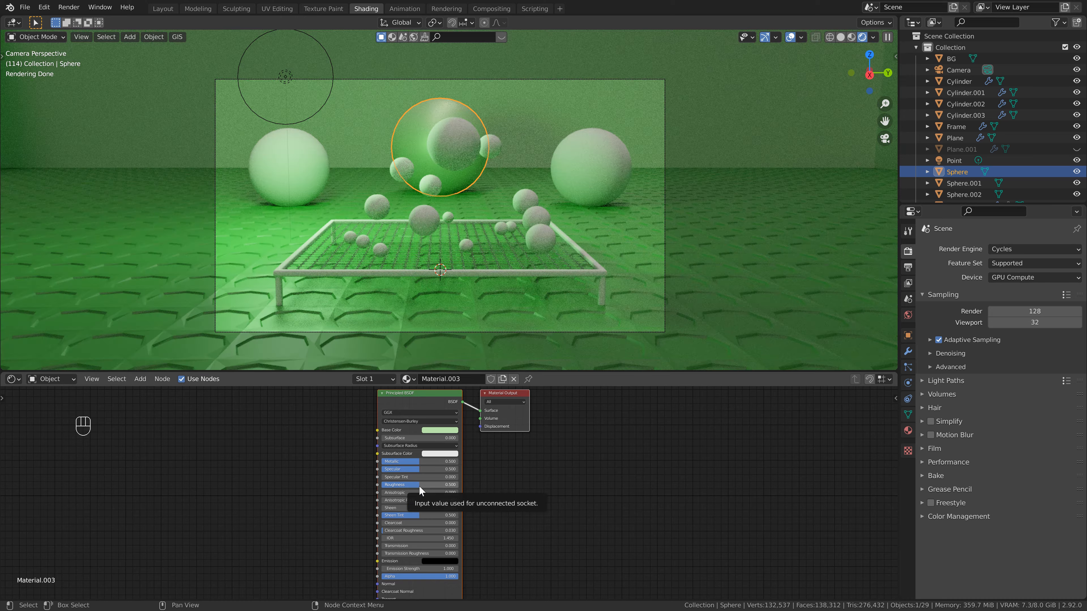
{"action": "left_click_drag", "start_coordinate": [418, 485], "coordinate": [386, 498]}
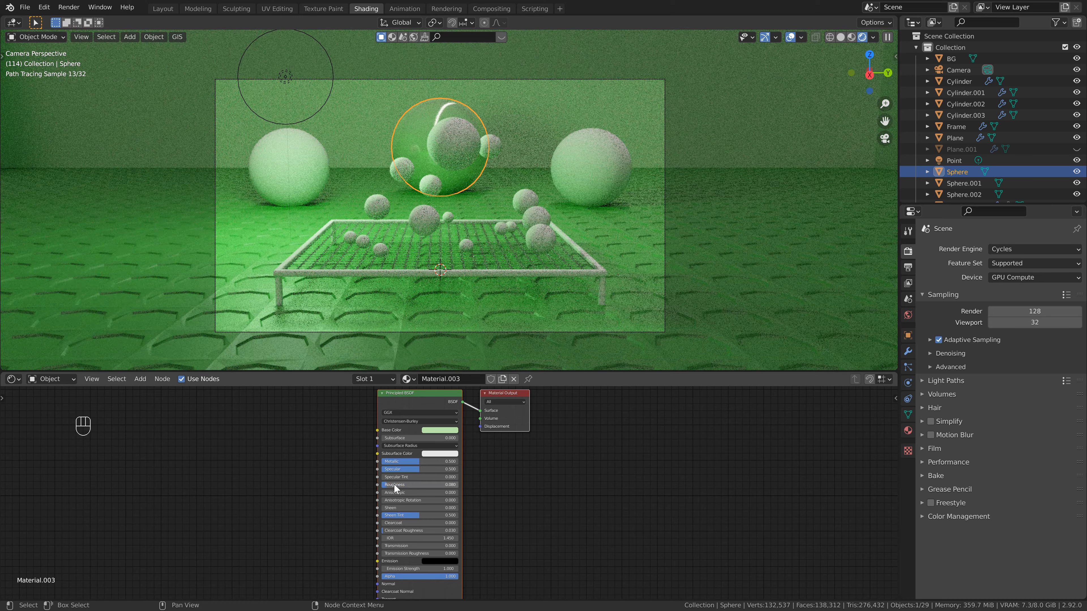
Rename the middle sphere's material as sphere.
{"action": "left_click", "coordinate": [450, 380]}
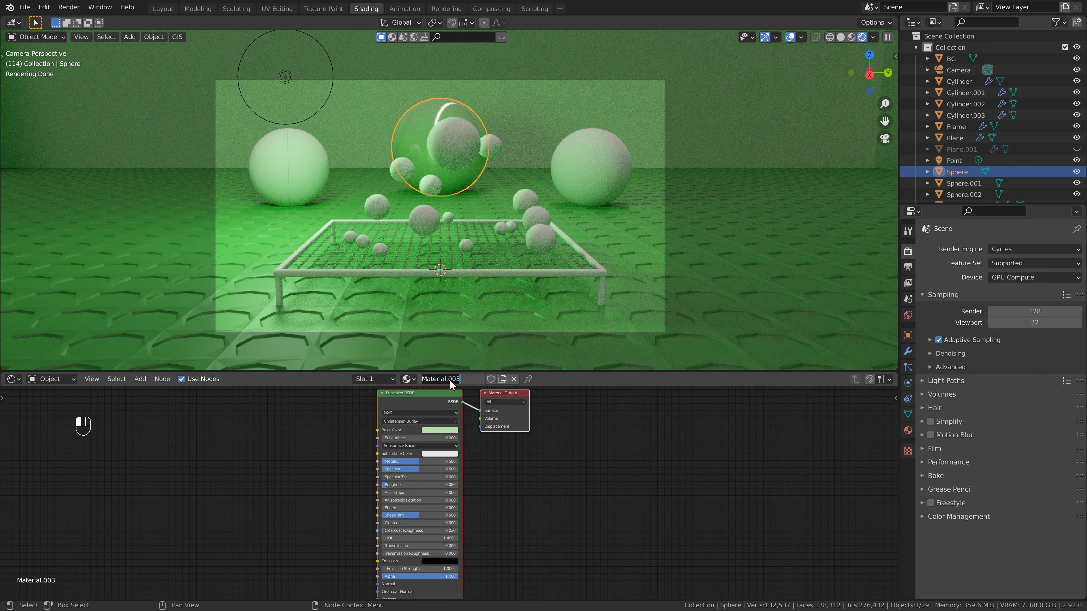
{"action": "type", "text": "sphere"}
{"action": "key", "text": "Return"}
Assign the existing sphere material to the large balls on the left and right of the trampoline.
{"action": "left_click", "coordinate": [319, 170]}
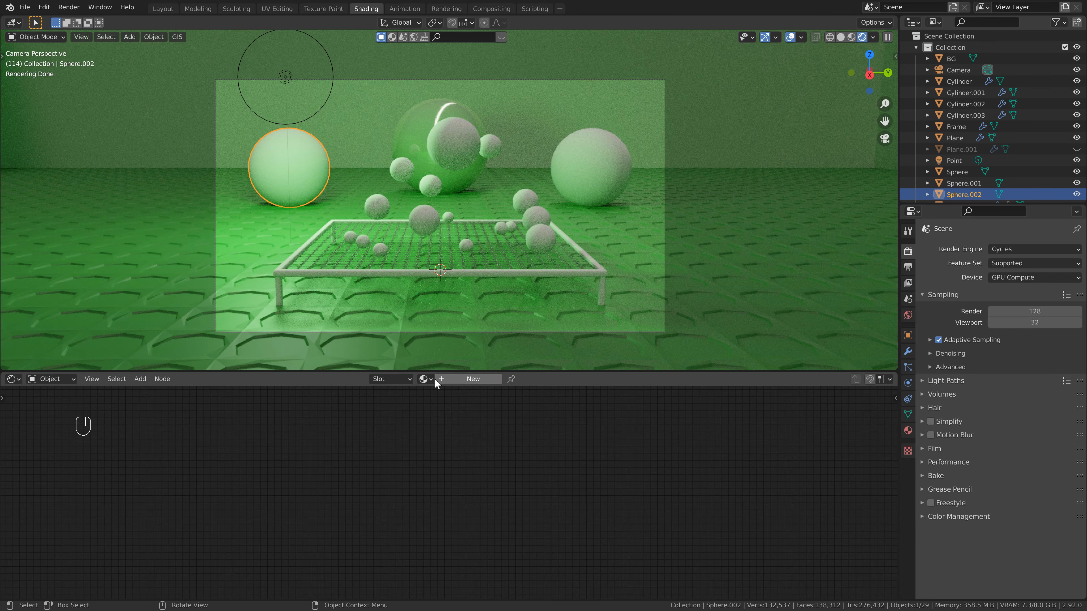
{"action": "left_click", "coordinate": [426, 380]}
{"action": "left_click", "coordinate": [444, 428]}
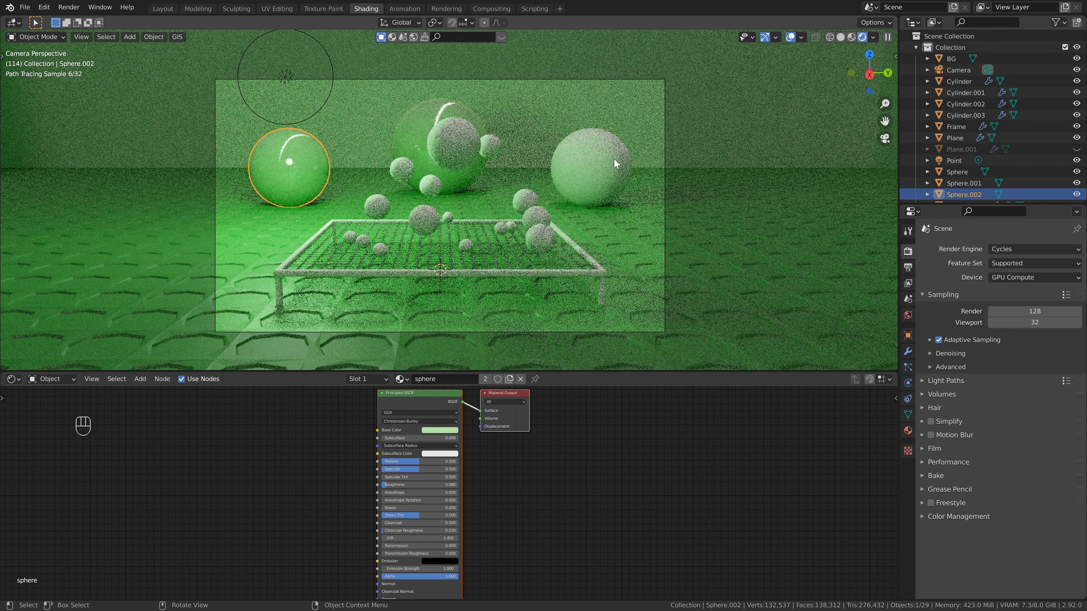
{"action": "left_click", "coordinate": [614, 158]}
{"action": "left_click", "coordinate": [427, 379]}
{"action": "left_click", "coordinate": [448, 429]}
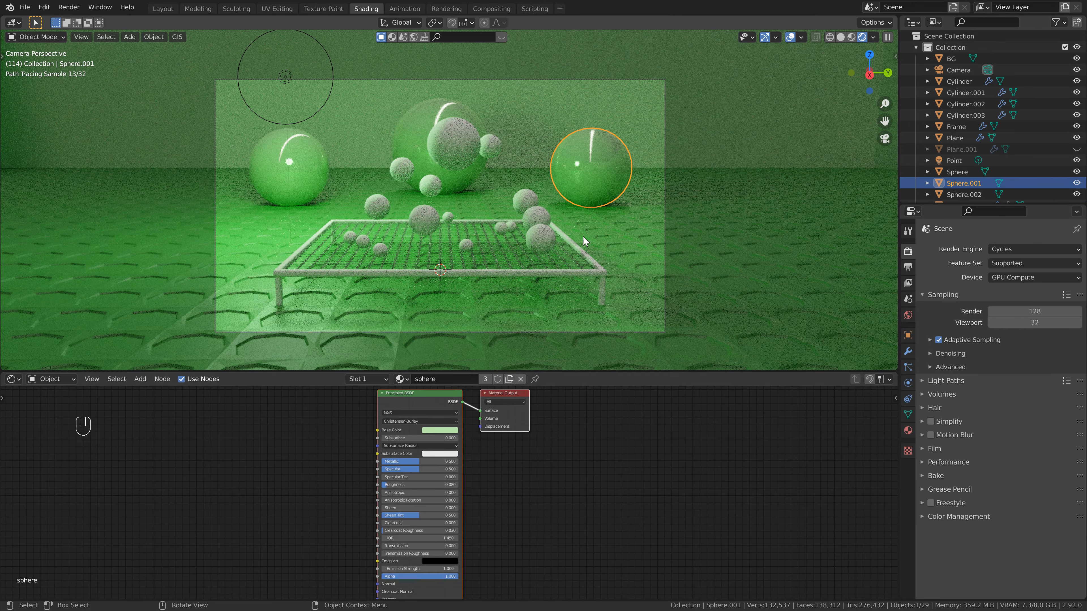
Give the trampoline frame a new material with a pale green base color.
{"action": "left_click", "coordinate": [564, 270]}
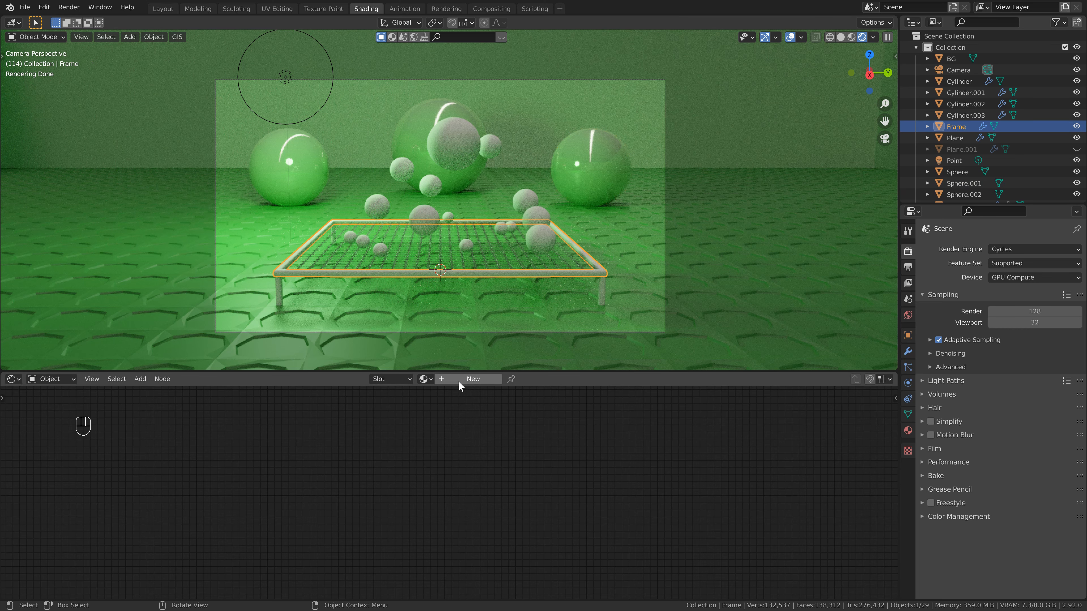
{"action": "left_click", "coordinate": [469, 379]}
{"action": "left_click", "coordinate": [448, 432]}
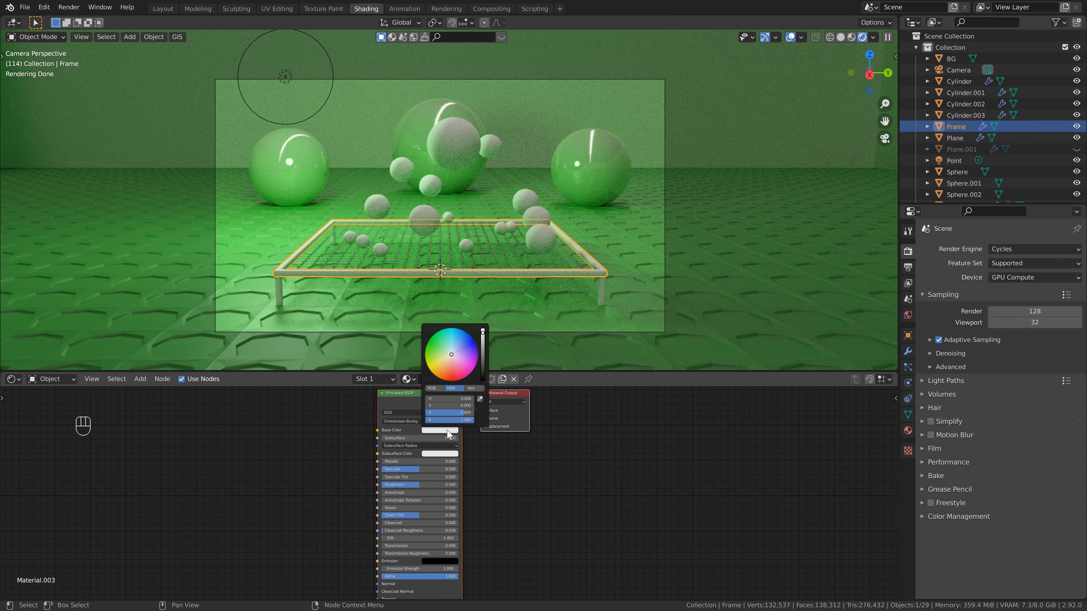
{"action": "left_click_drag", "start_coordinate": [449, 356], "coordinate": [445, 353]}
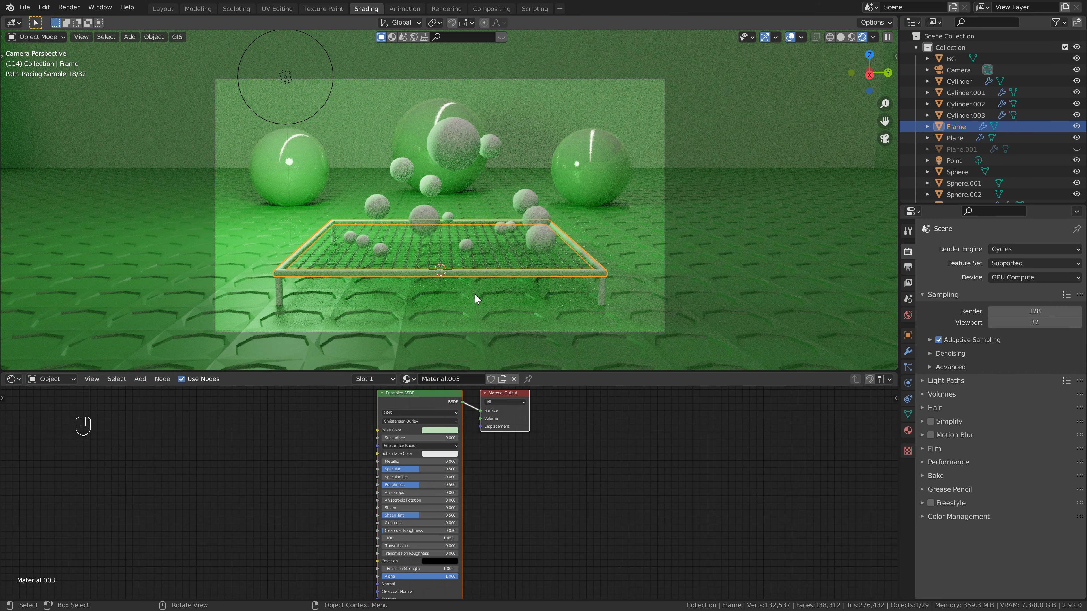
Set the frame material's metallic value to 0.5 and its roughness to 0.25.
{"action": "left_click_drag", "start_coordinate": [433, 461], "coordinate": [471, 462]}
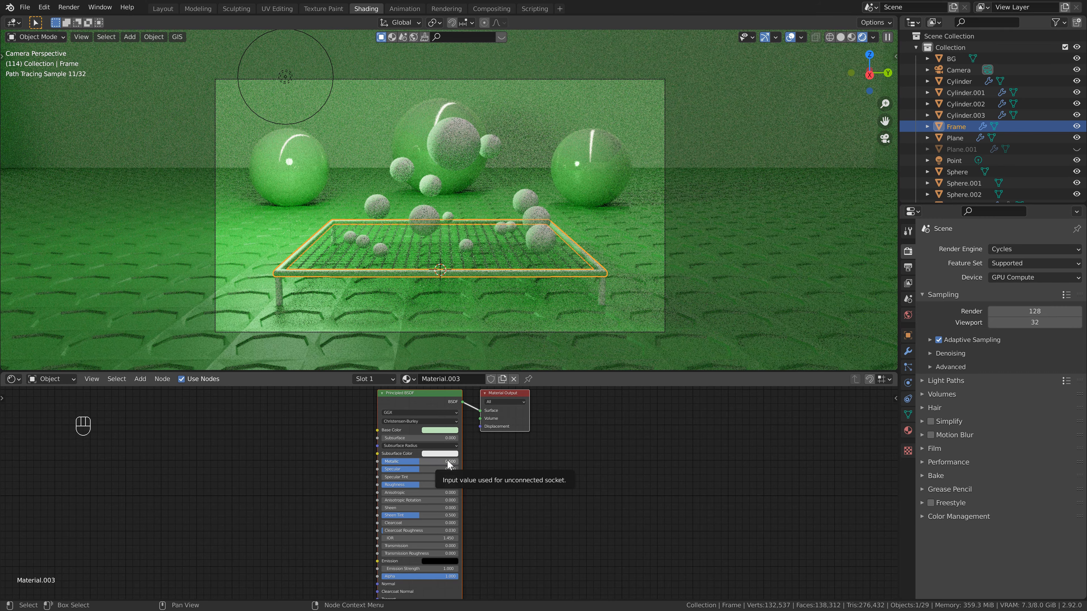
{"action": "double_click", "coordinate": [440, 484]}
{"action": "type", "text": "0.25"}
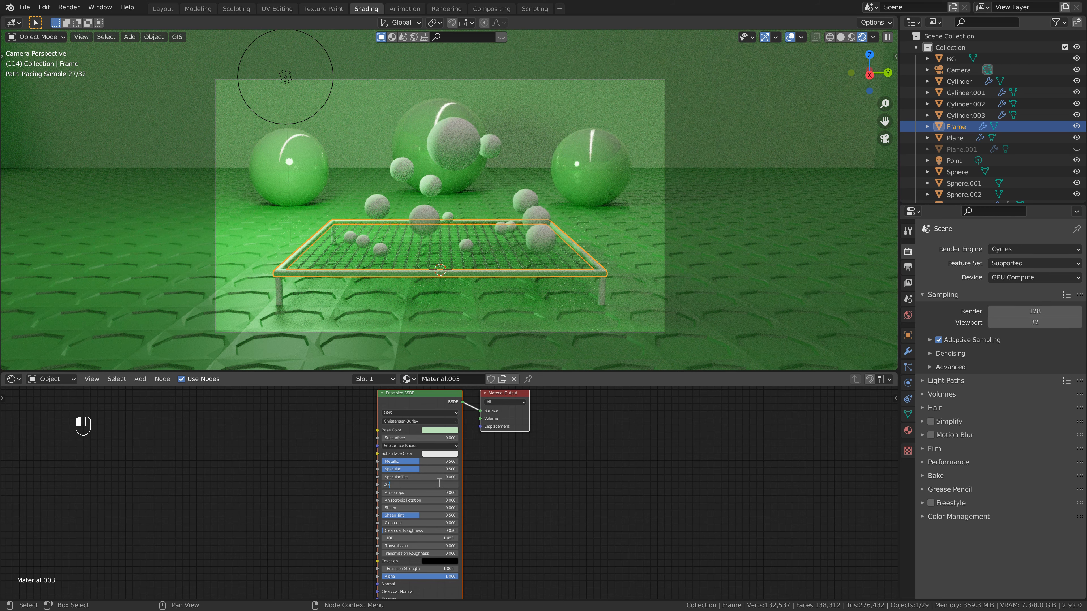
{"action": "key", "text": "Return"}
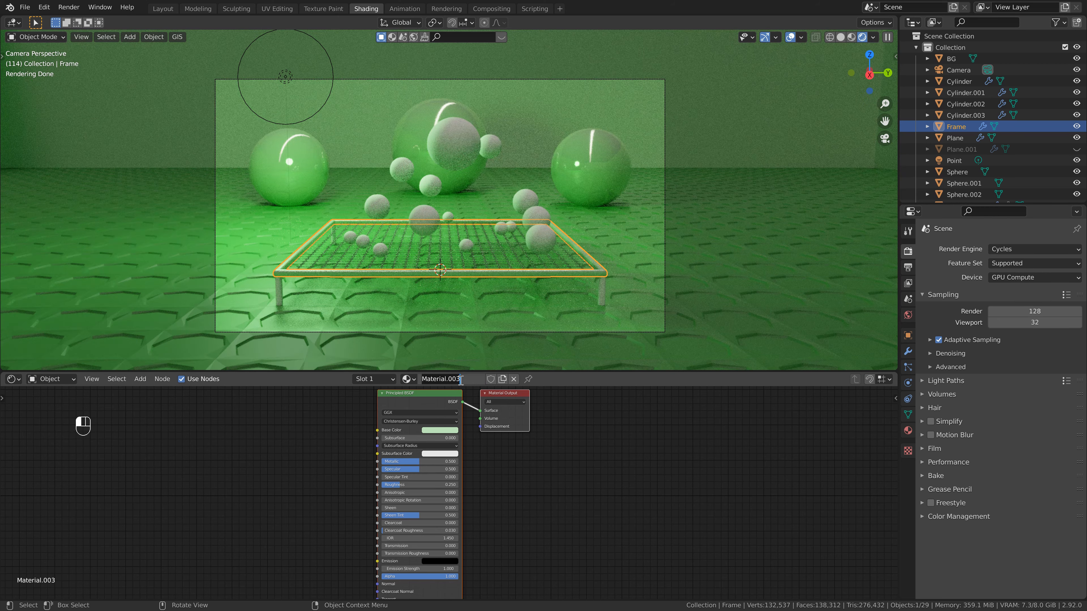
Rename the trampoline frame's material as frame.
{"action": "type", "text": "frame"}
{"action": "key", "text": "Return"}
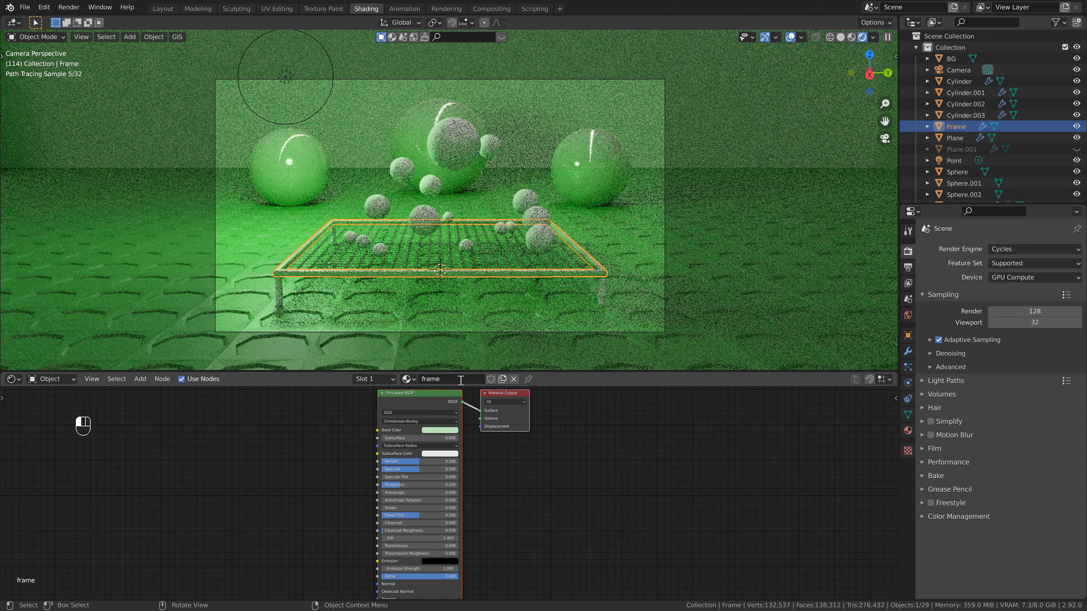
Assign the existing frame material to all four trampoline legs.
{"action": "left_click", "coordinate": [279, 289]}
{"action": "left_click", "coordinate": [429, 380]}
{"action": "left_click", "coordinate": [440, 396]}
{"action": "left_click", "coordinate": [603, 288]}
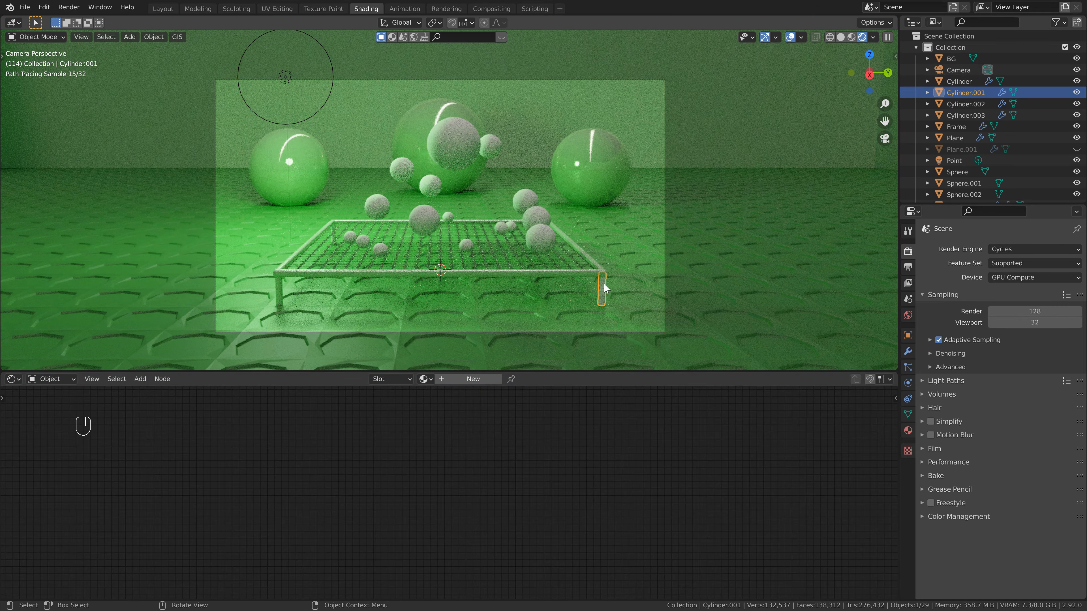
{"action": "left_click", "coordinate": [428, 380]}
{"action": "left_click", "coordinate": [443, 396]}
{"action": "left_click", "coordinate": [971, 102]}
{"action": "left_click", "coordinate": [428, 380]}
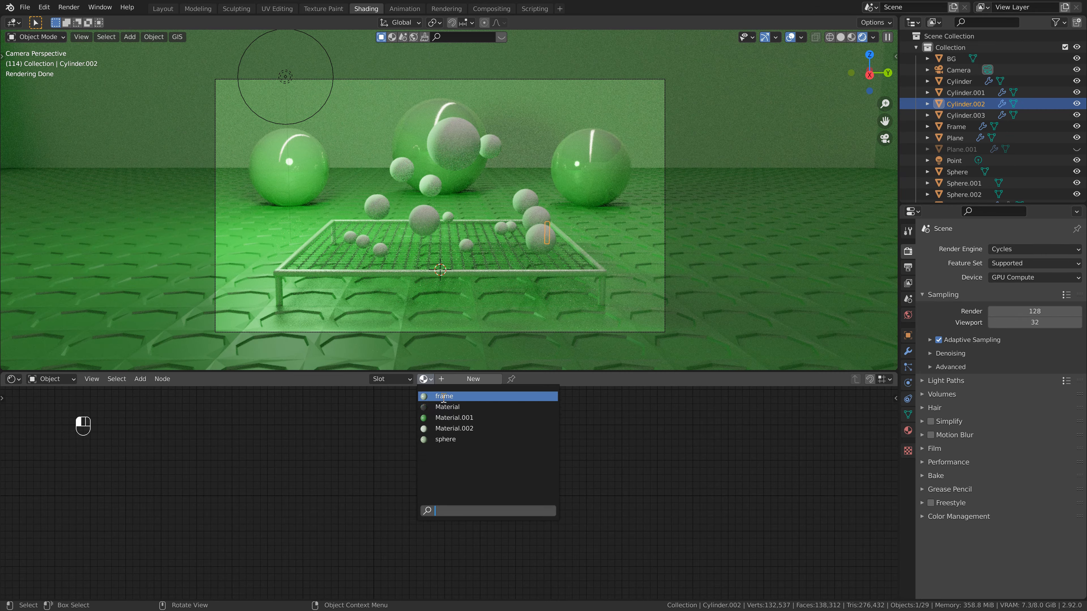
{"action": "left_click", "coordinate": [440, 396]}
{"action": "left_click", "coordinate": [334, 233]}
{"action": "left_click", "coordinate": [428, 380]}
{"action": "left_click", "coordinate": [440, 396]}
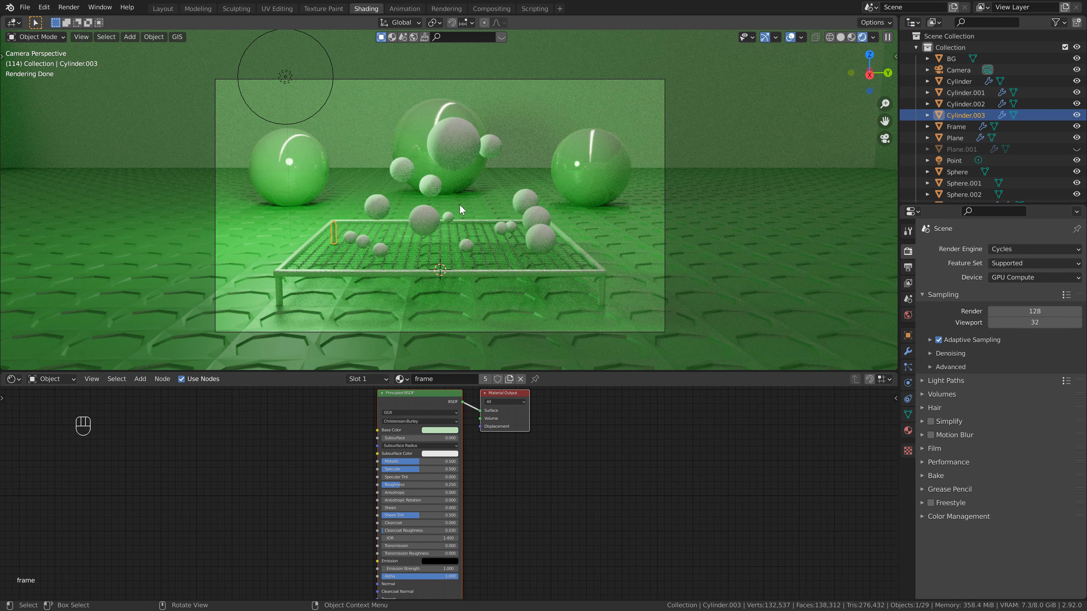
Save the file and give the largest soft-body ball above the trampoline a new material with metallic 0.4.
{"action": "left_click", "coordinate": [469, 150]}
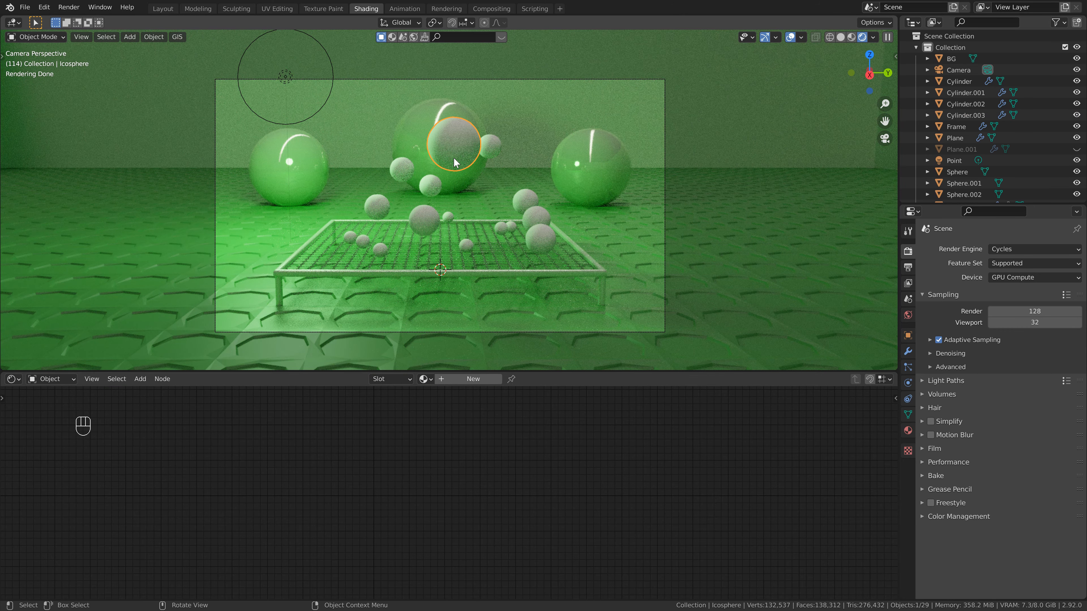
{"action": "key", "text": "ctrl+s"}
{"action": "left_click", "coordinate": [478, 380]}
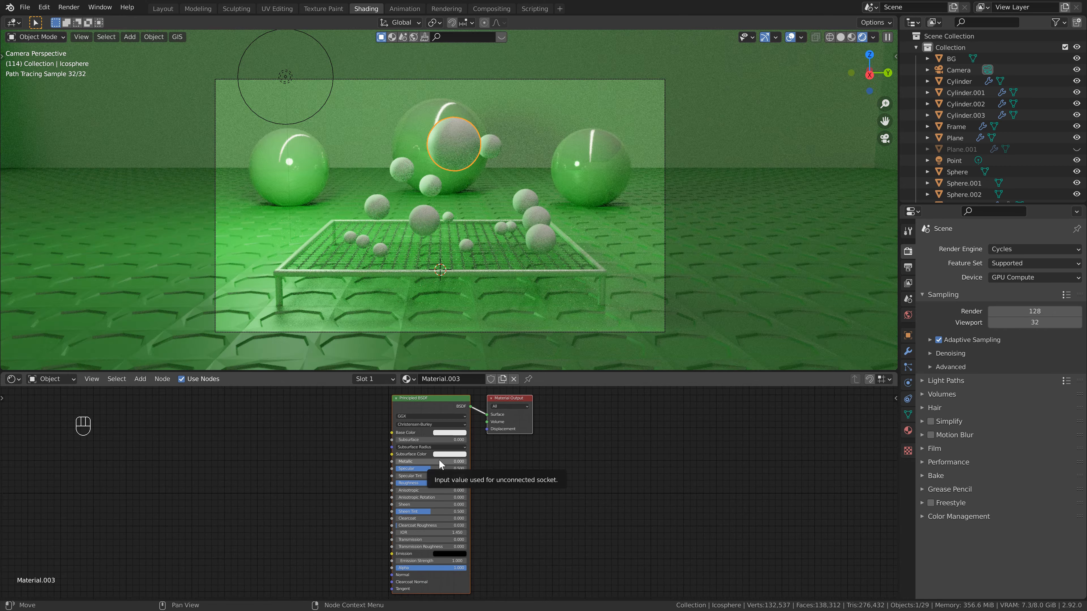
{"action": "left_click", "coordinate": [439, 460]}
{"action": "type", "text": ".4"}
{"action": "key", "text": "Return"}
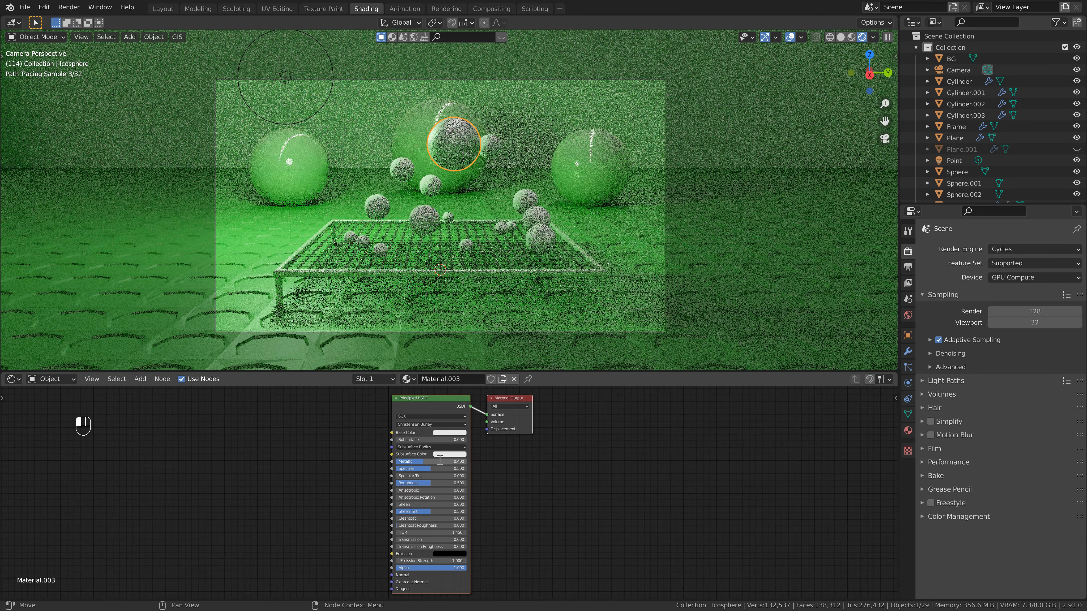
Set the largest soft-body ball's material roughness to 0.15 and its transmission to 1.
{"action": "left_click", "coordinate": [437, 483]}
{"action": "type", "text": ".15"}
{"action": "key", "text": "Return"}
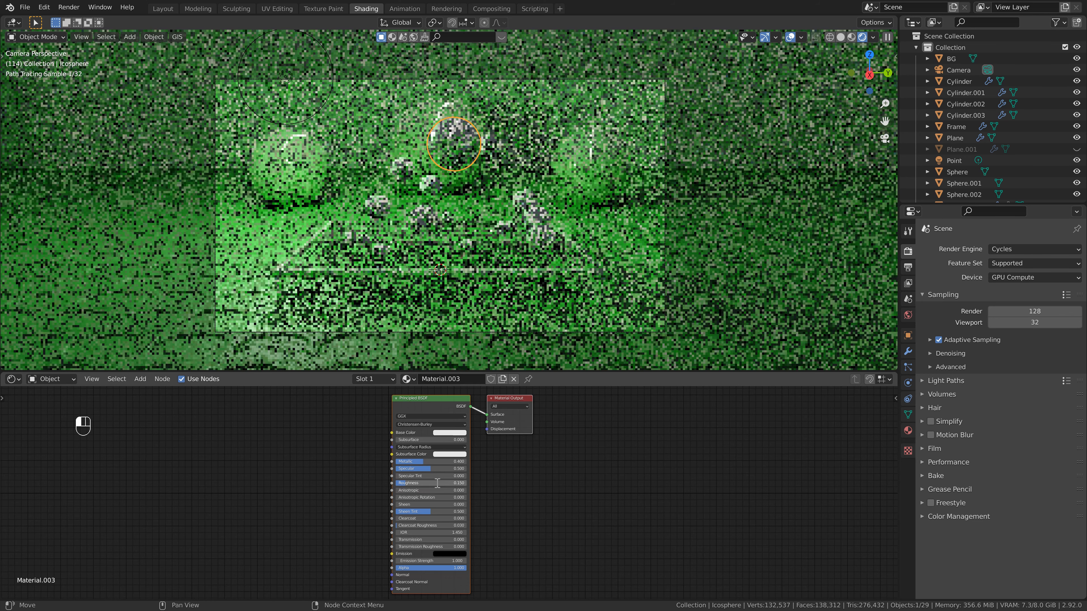
{"action": "left_click", "coordinate": [415, 540]}
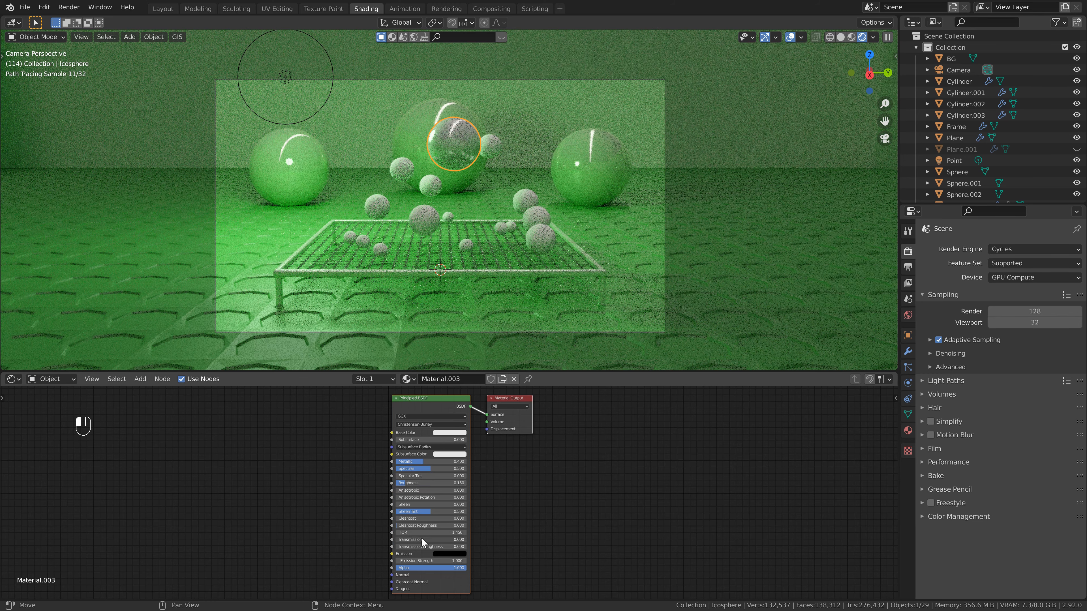
{"action": "type", "text": "1"}
{"action": "key", "text": "Return"}
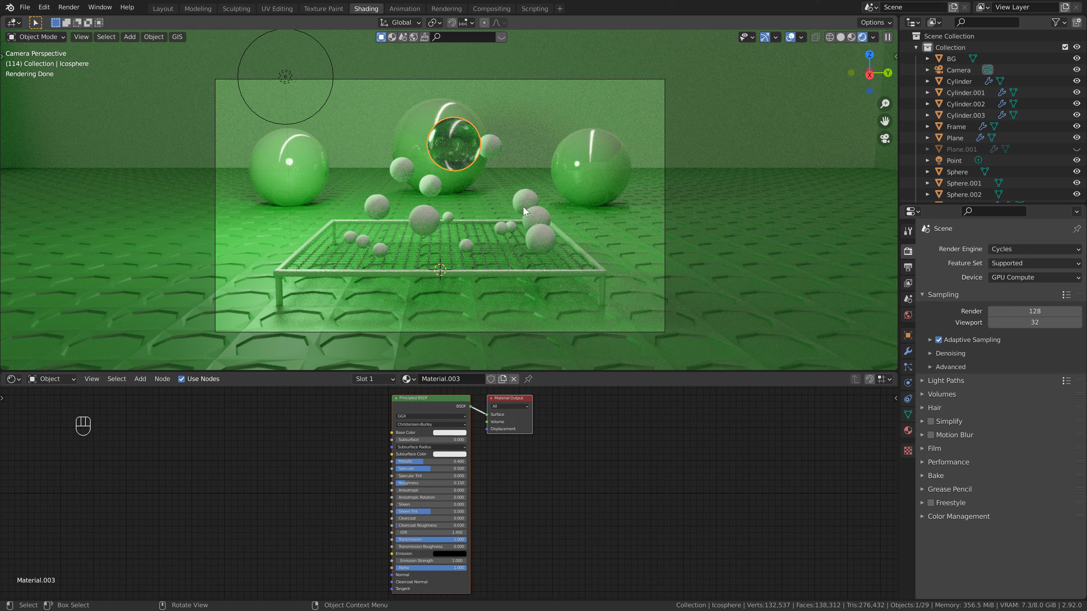
Select all the icospheres in Collection 2 with Icosphere active and link its material to the others.
{"action": "scroll", "coordinate": [1016, 129], "scroll_direction": "down", "scroll_amount": 5}
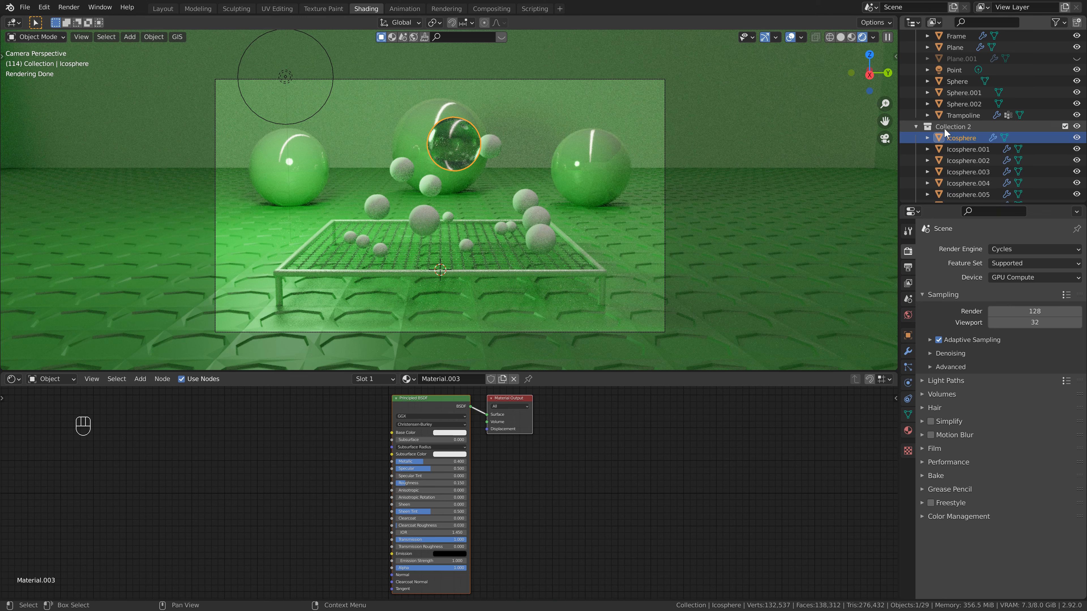
{"action": "scroll", "coordinate": [960, 136], "scroll_direction": "down", "scroll_amount": 3}
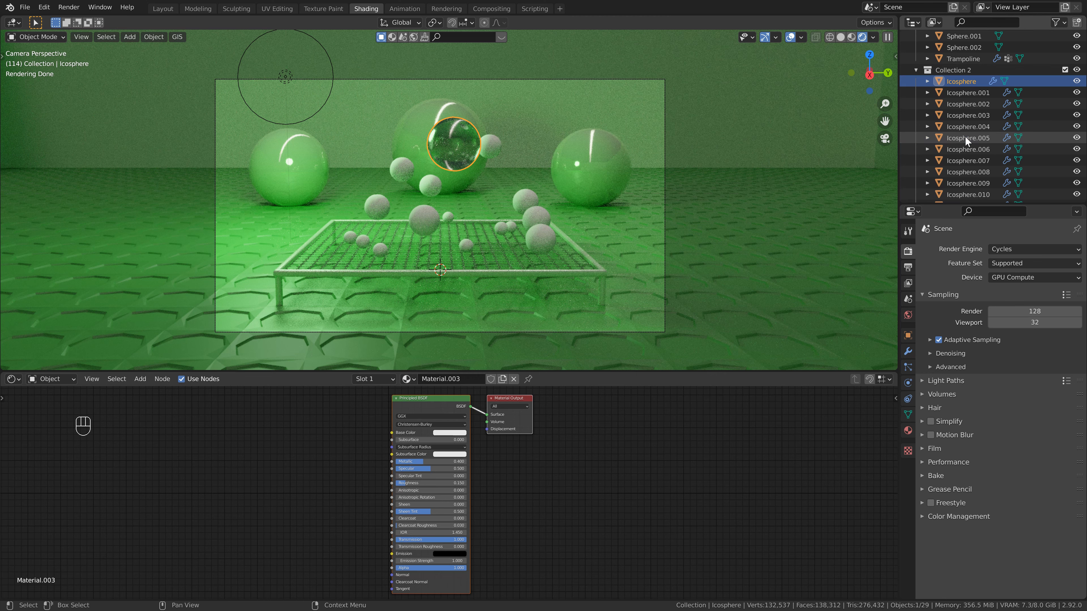
{"action": "scroll", "coordinate": [972, 119], "scroll_direction": "down", "scroll_amount": 3}
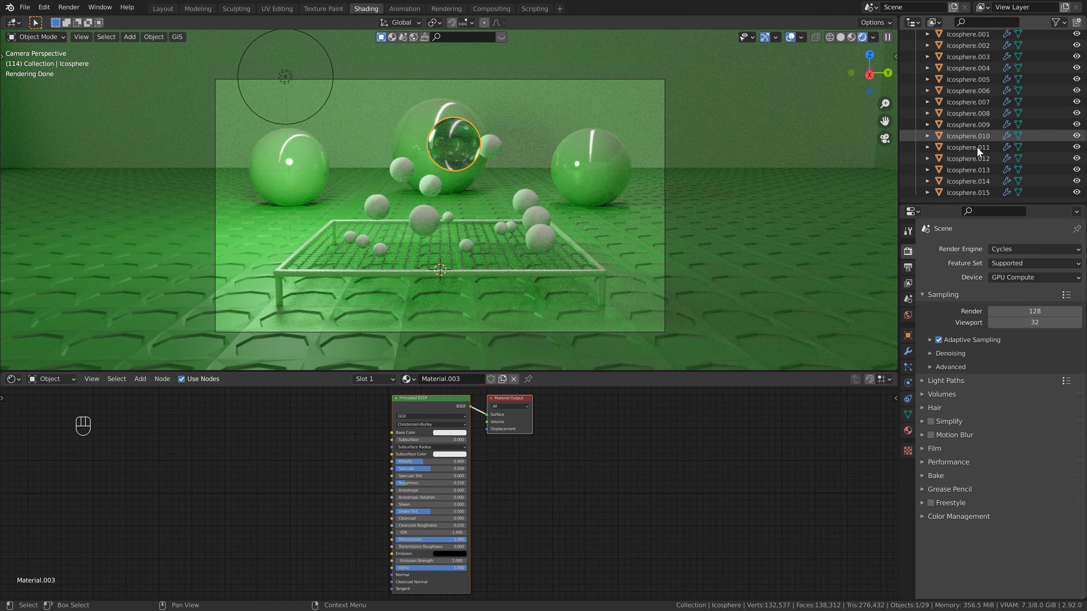
{"action": "left_click", "coordinate": [968, 192], "text": "shift"}
{"action": "scroll", "coordinate": [960, 74], "scroll_direction": "up", "scroll_amount": 2}
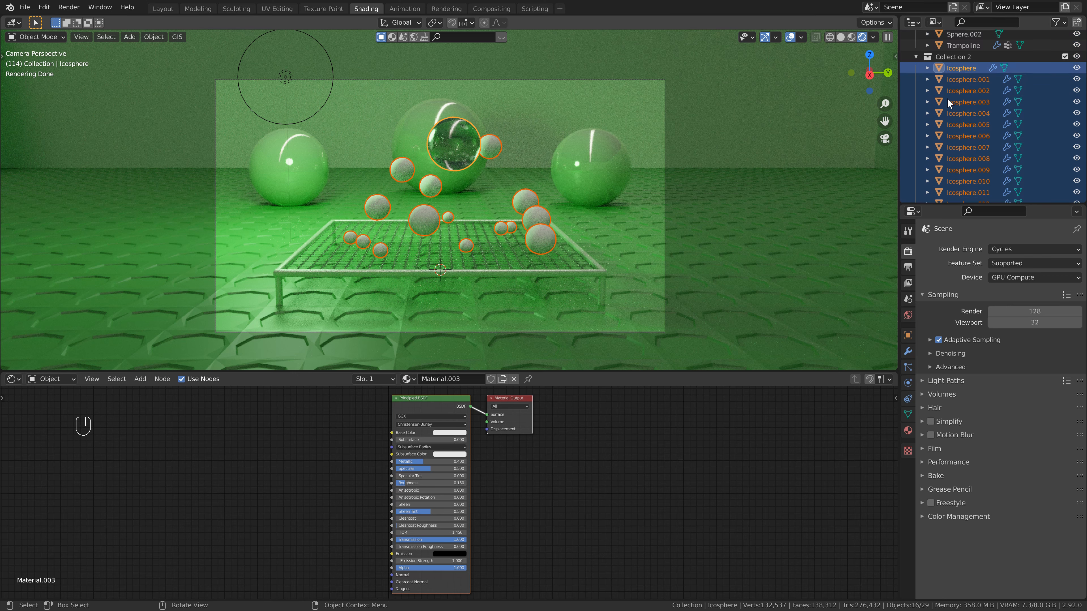
{"action": "left_click", "coordinate": [950, 69], "text": "ctrl"}
{"action": "left_click", "coordinate": [950, 69], "text": "ctrl"}
{"action": "left_click", "coordinate": [154, 39]}
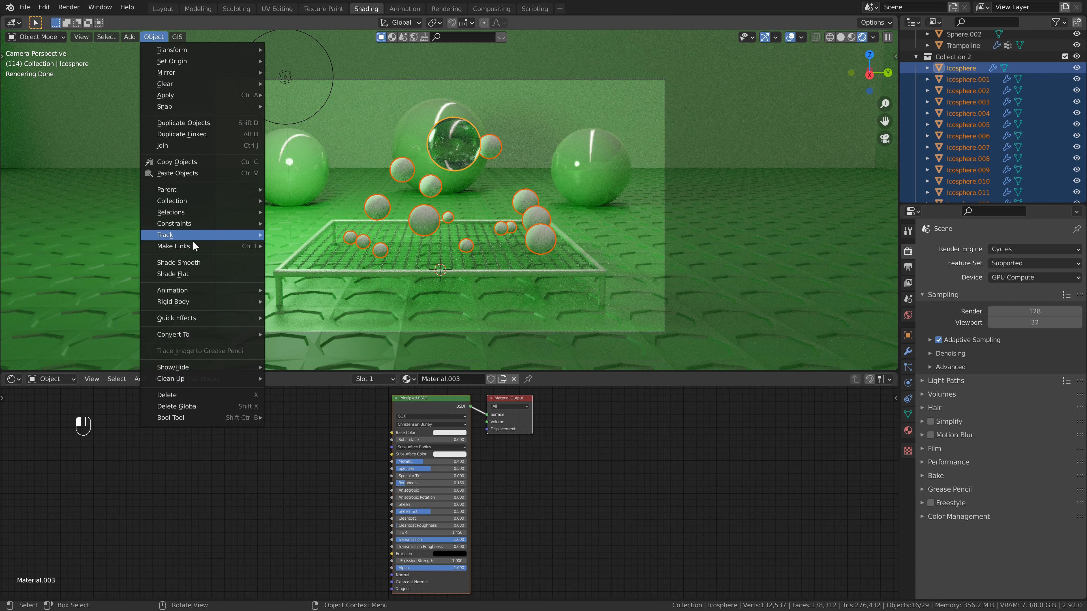
{"action": "mouse_move", "coordinate": [194, 247]}
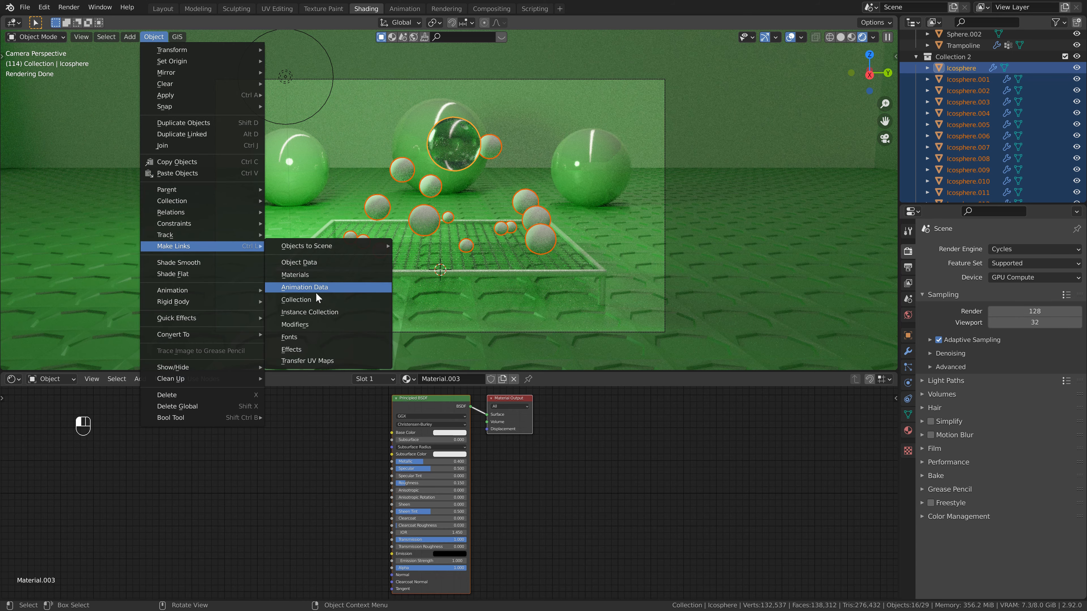
{"action": "left_click", "coordinate": [299, 274]}
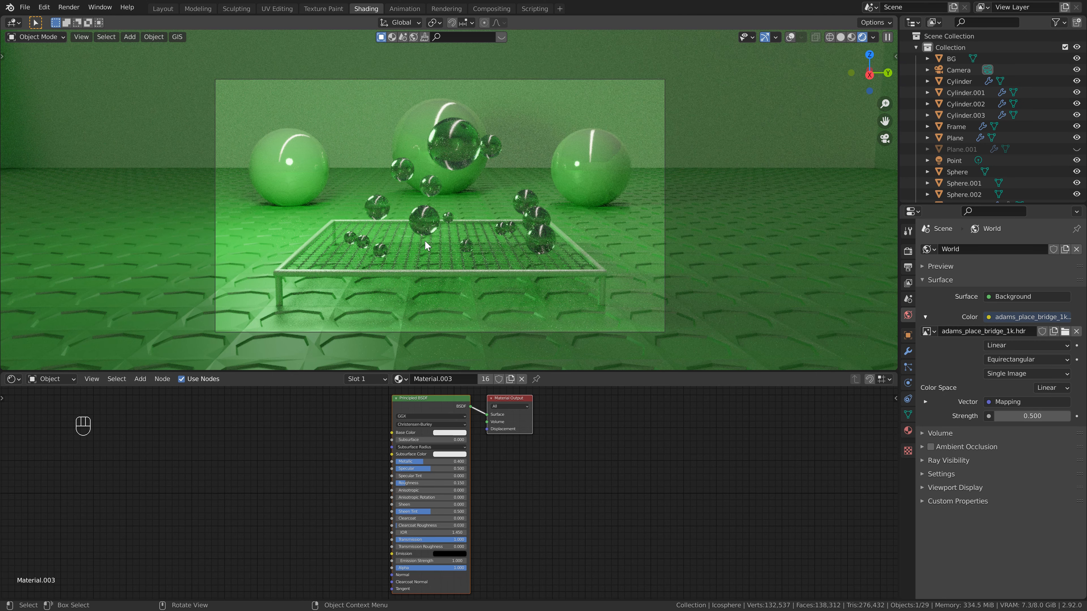
In the Layout workspace with rendered shading, enable the camera's depth of field and set Trampoline as its focus object.
{"action": "left_click", "coordinate": [164, 9]}
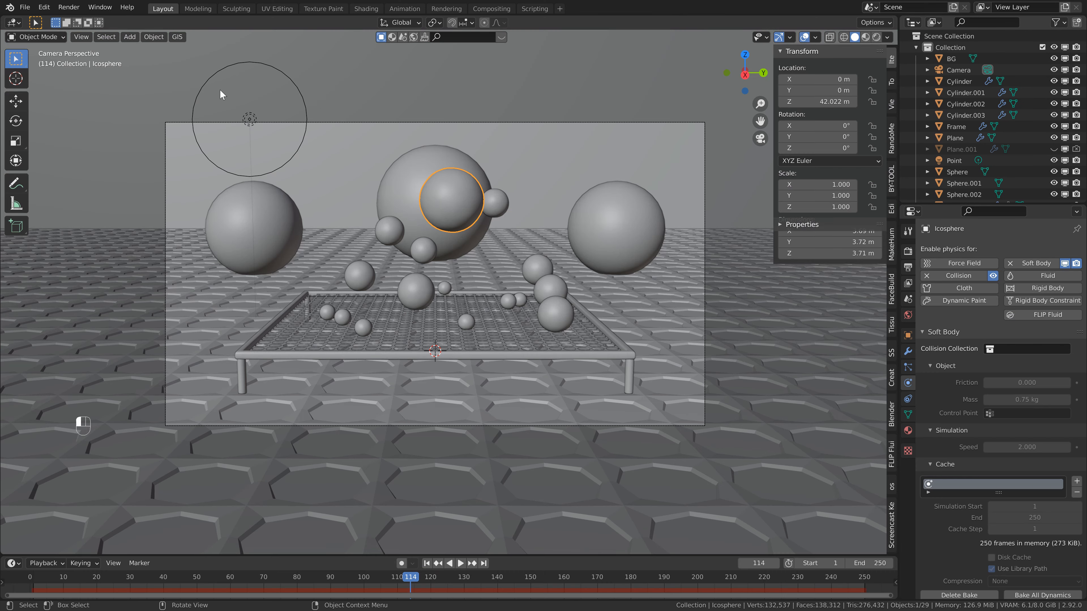
{"action": "left_click", "coordinate": [876, 38]}
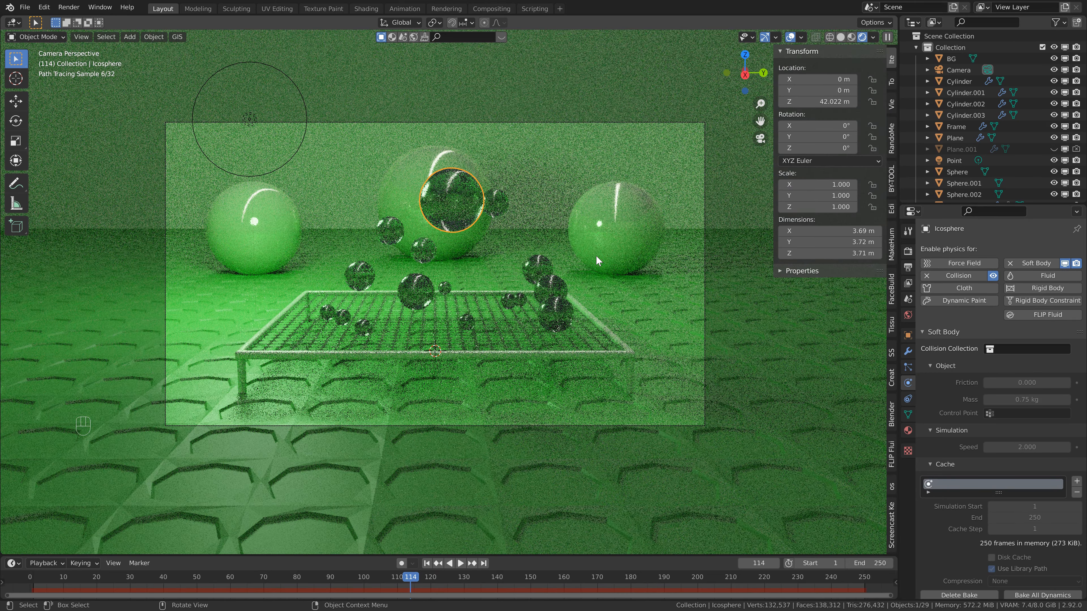
{"action": "left_click", "coordinate": [961, 70]}
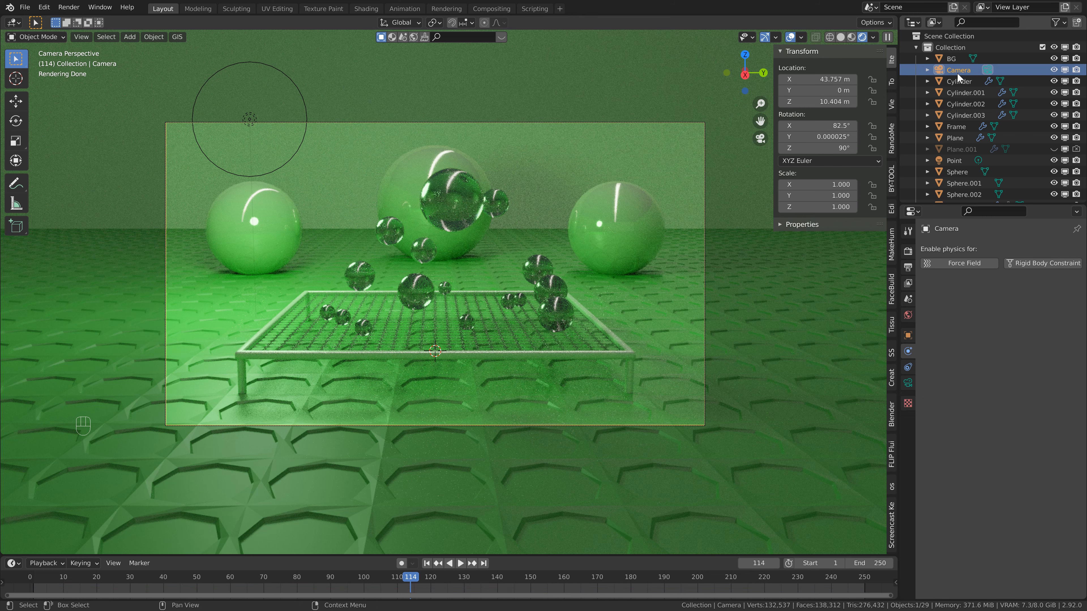
{"action": "left_click", "coordinate": [908, 383]}
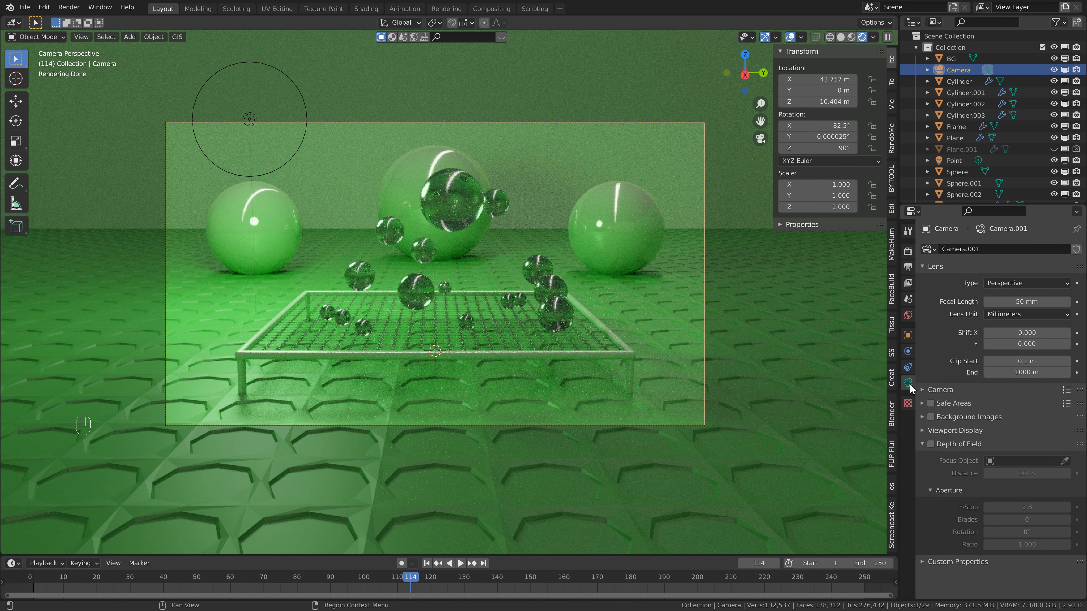
{"action": "left_click", "coordinate": [931, 444]}
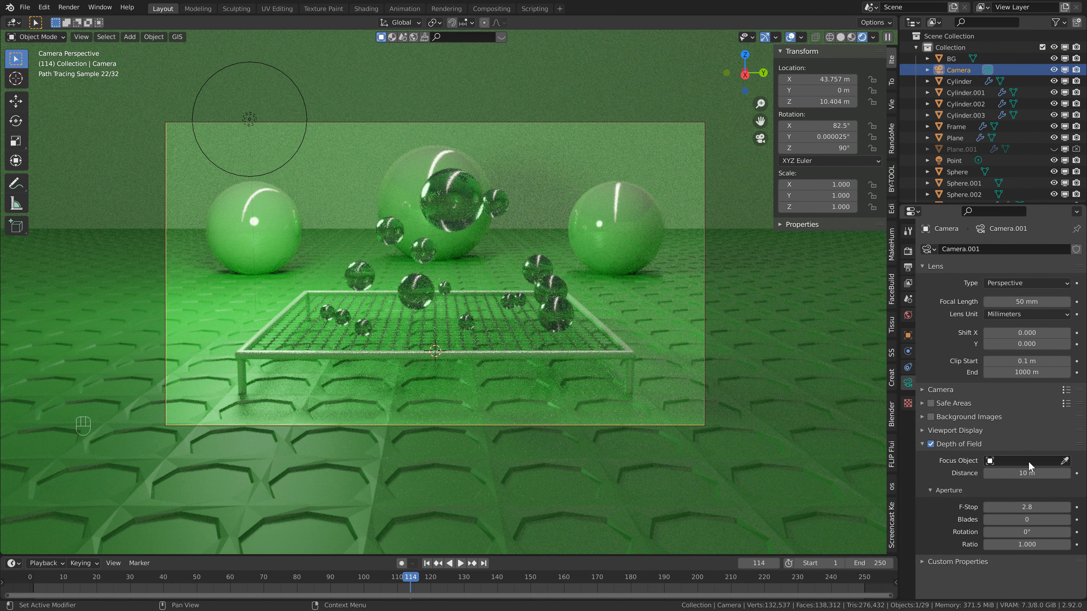
{"action": "left_click", "coordinate": [1064, 461]}
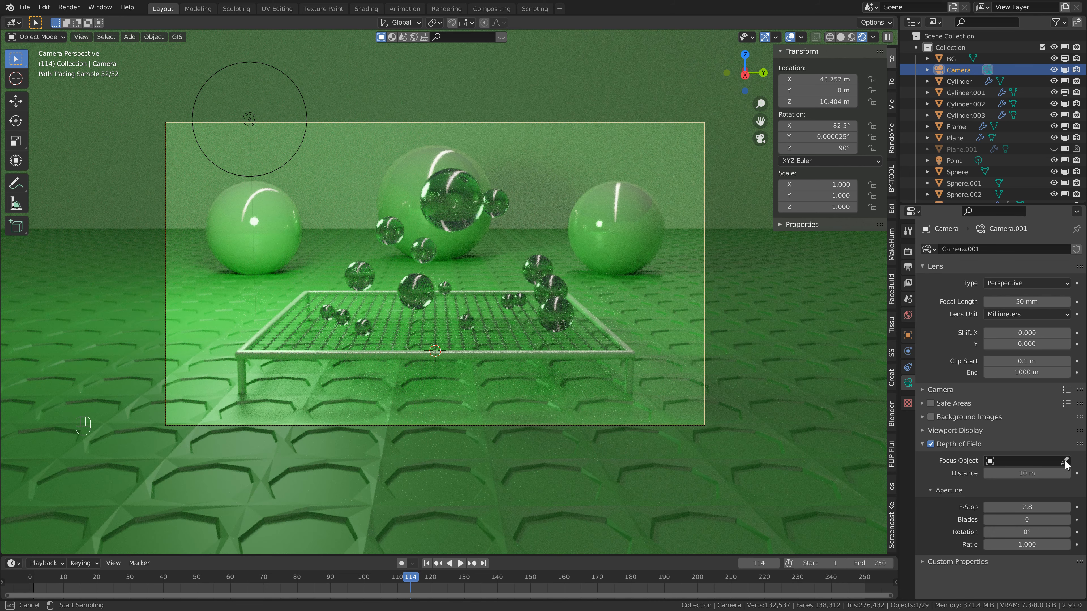
{"action": "left_click", "coordinate": [518, 324]}
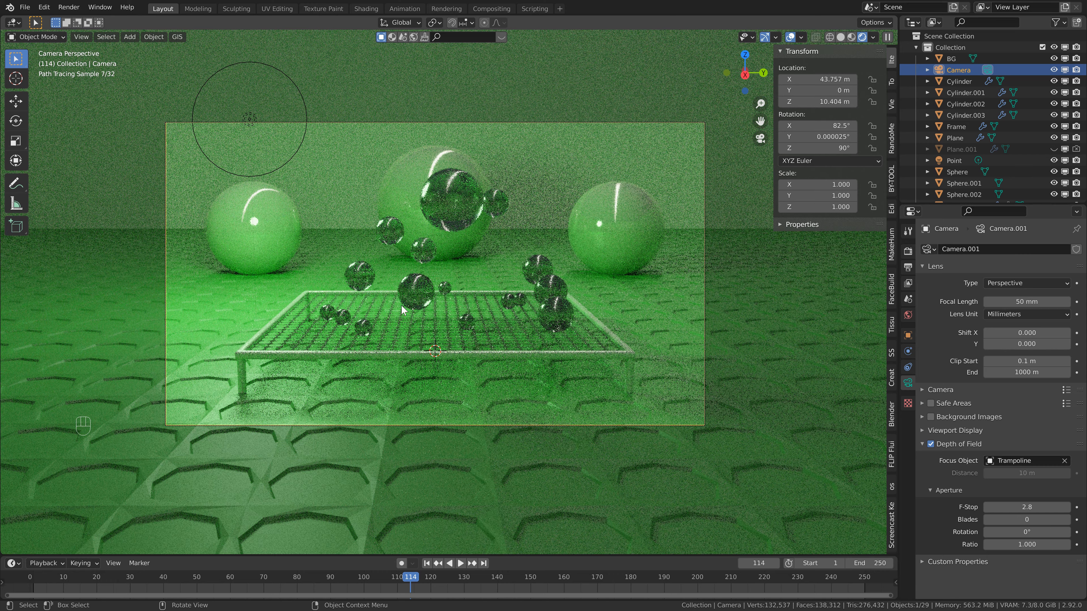
Set the camera's depth of field F-Stop to 0.1.
{"action": "left_click", "coordinate": [1031, 506]}
{"action": "key", "text": "BackSpace"}
{"action": "type", "text": "0.1"}
{"action": "key", "text": "Return"}
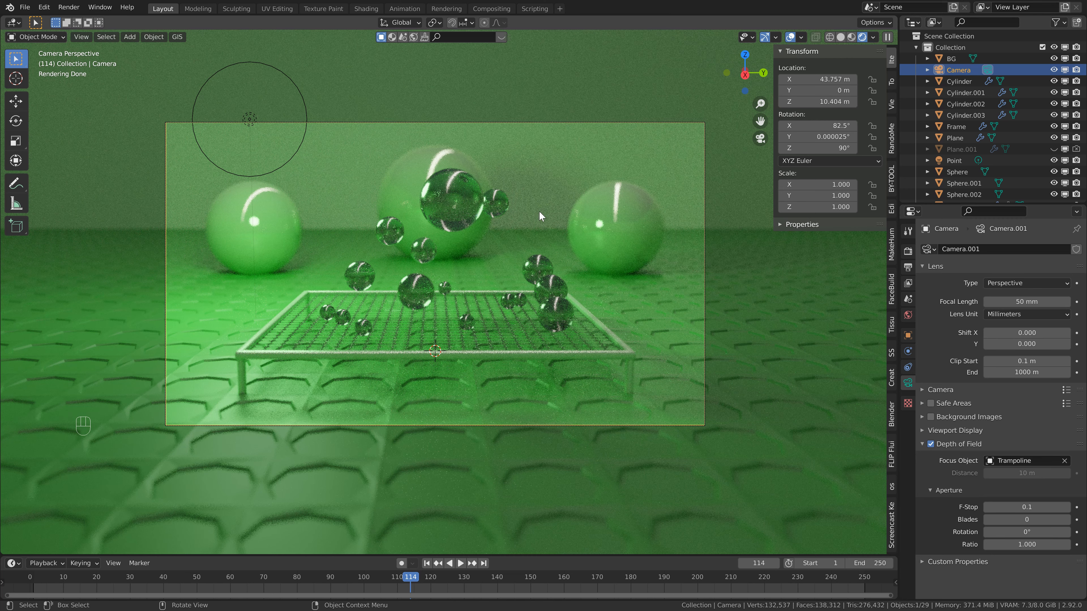
Switch the viewport to solid shading and insert keyframes for the camera's location and rotation at frame 114.
{"action": "left_click", "coordinate": [841, 38]}
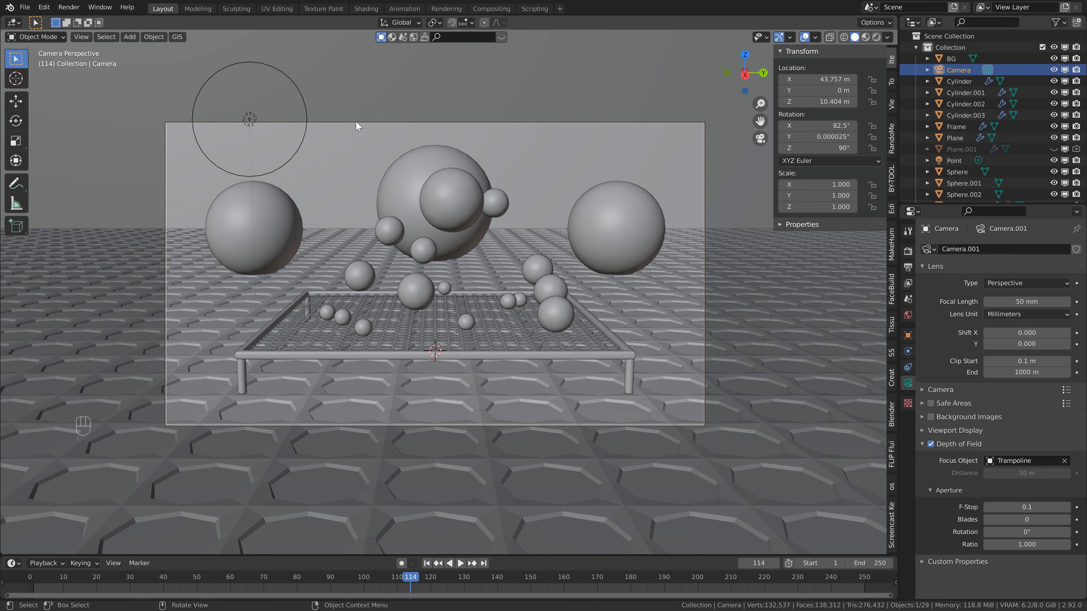
{"action": "left_click", "coordinate": [949, 70]}
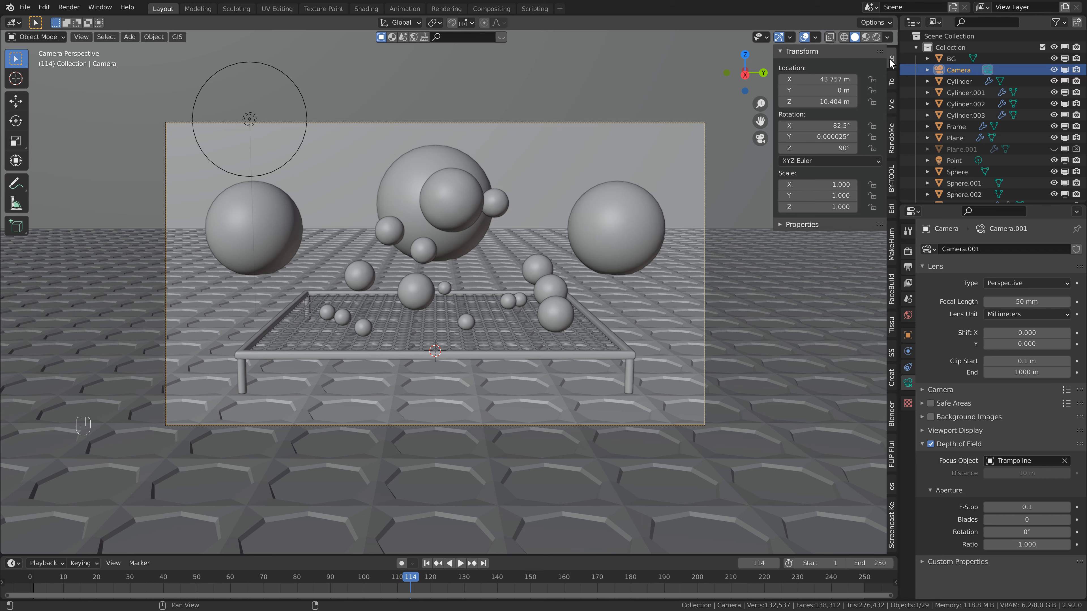
{"action": "key", "text": "i"}
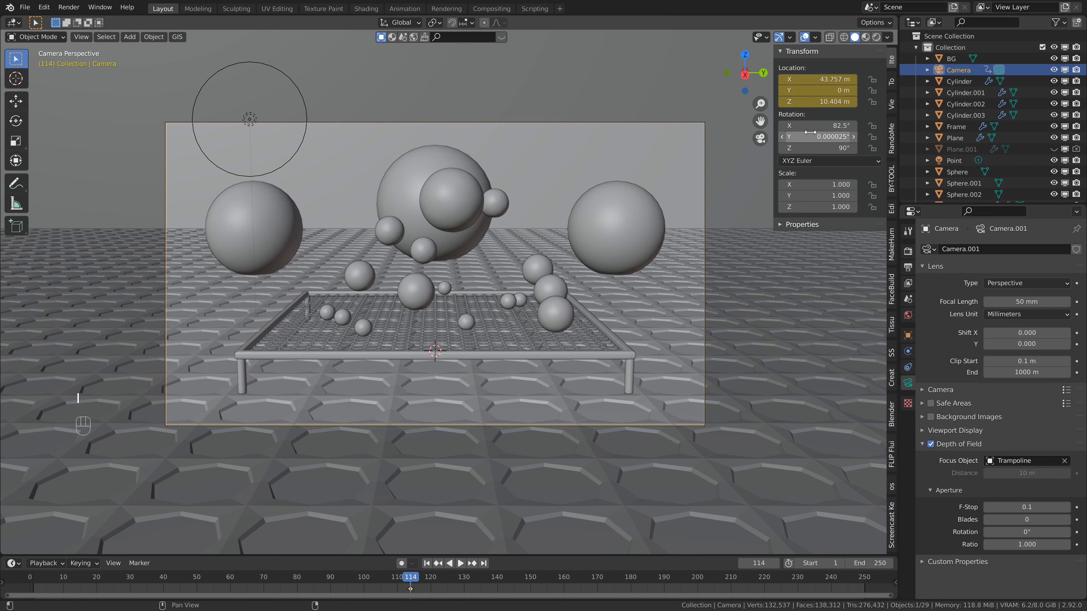
{"action": "key", "text": "i"}
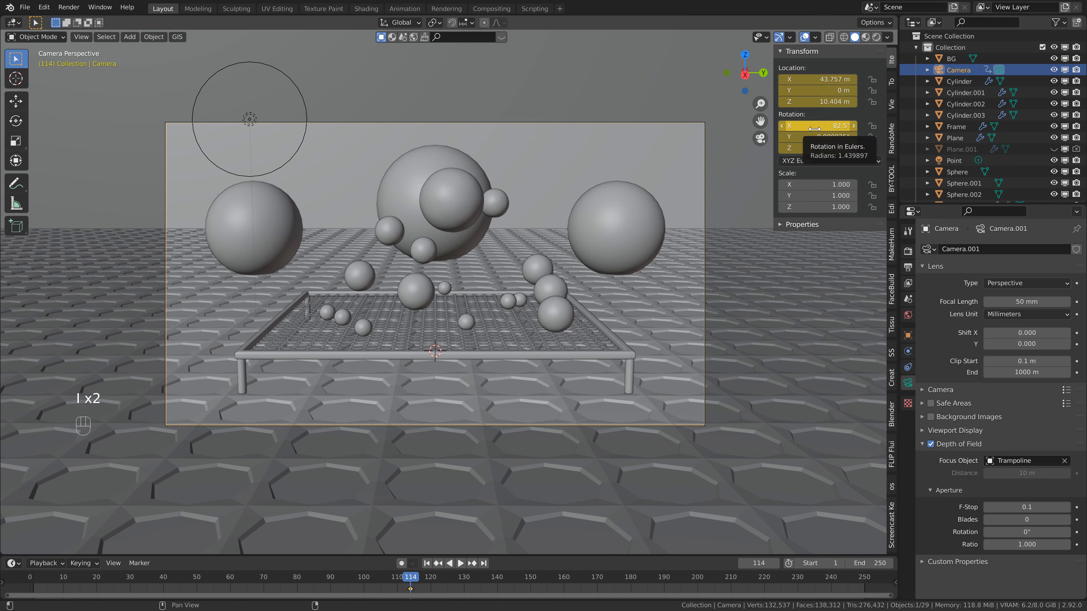
At frame 1, walk the camera forward and slightly down toward the trampoline, to about X 37.8 m and Z 9.2 m.
{"action": "left_click", "coordinate": [427, 563]}
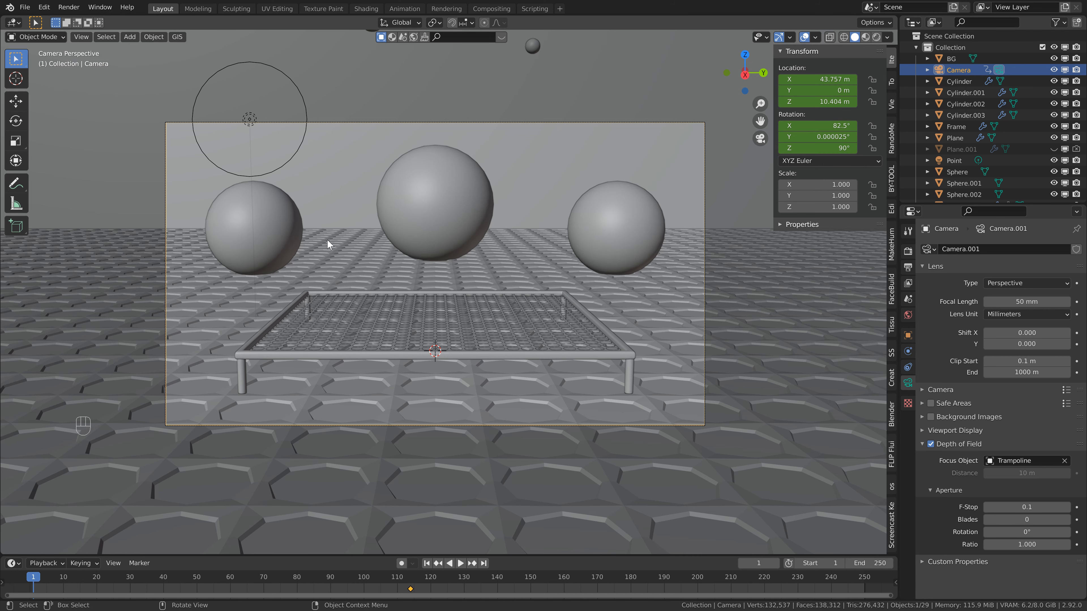
{"action": "key", "text": "F3"}
{"action": "type", "text": "walk"}
{"action": "key", "text": "Return"}
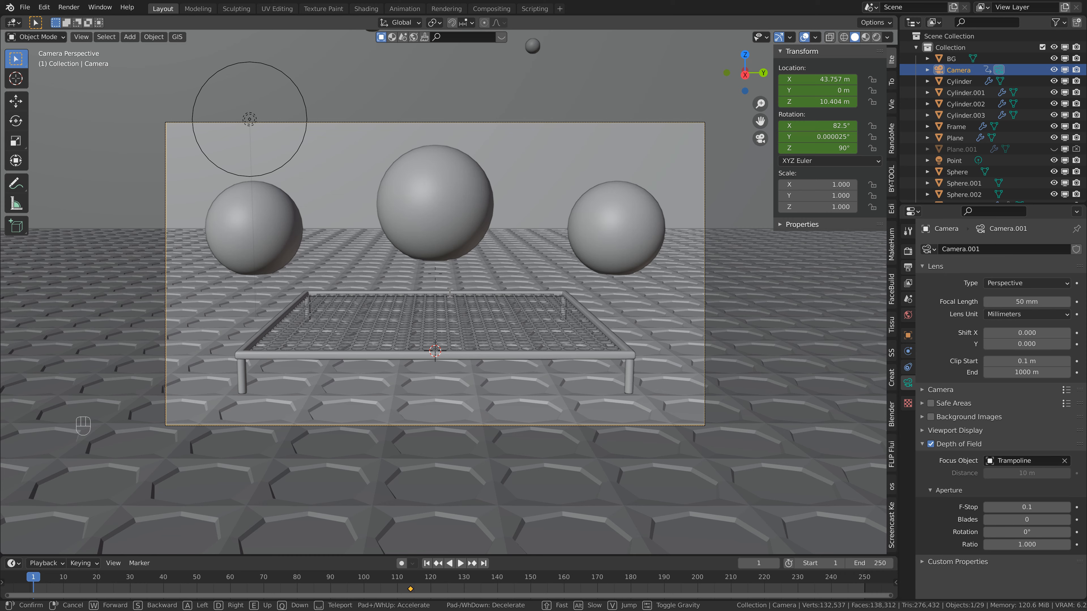
{"action": "key", "text": "w"}
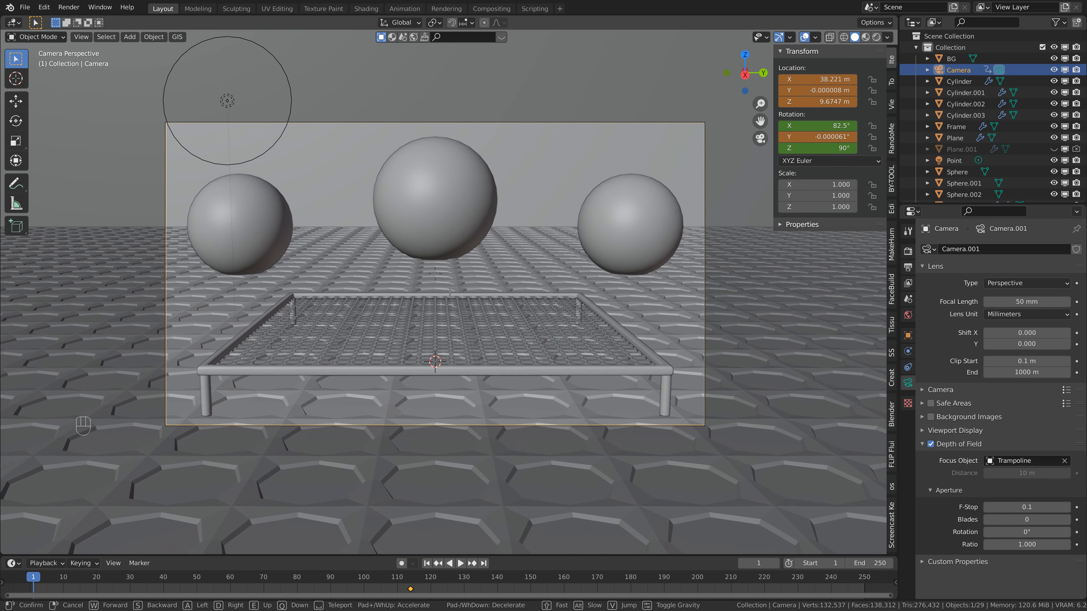
{"action": "key", "text": "w"}
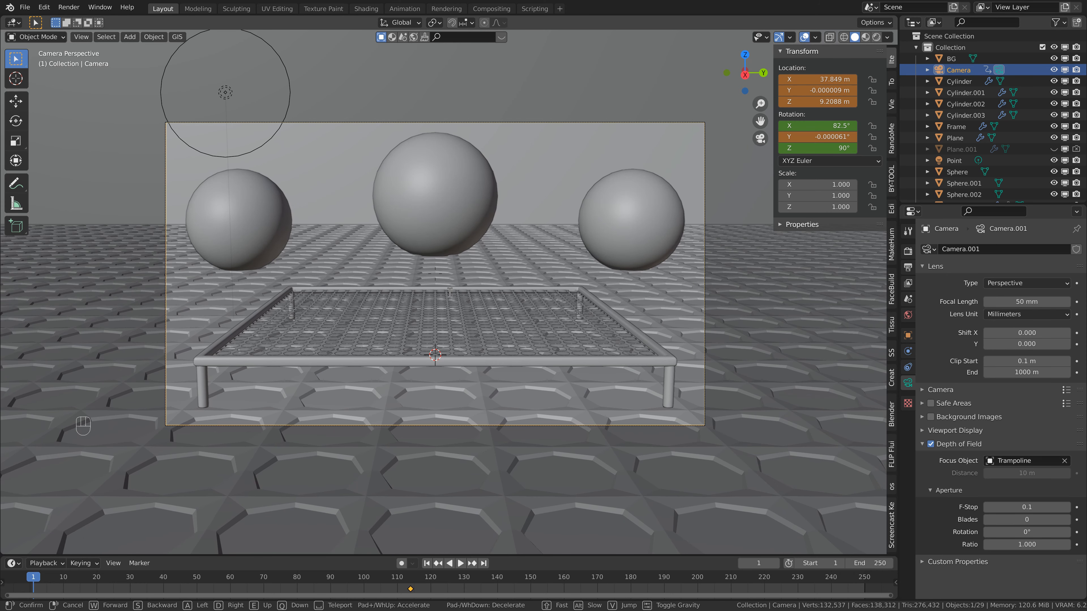
{"action": "left_click", "coordinate": [449, 292]}
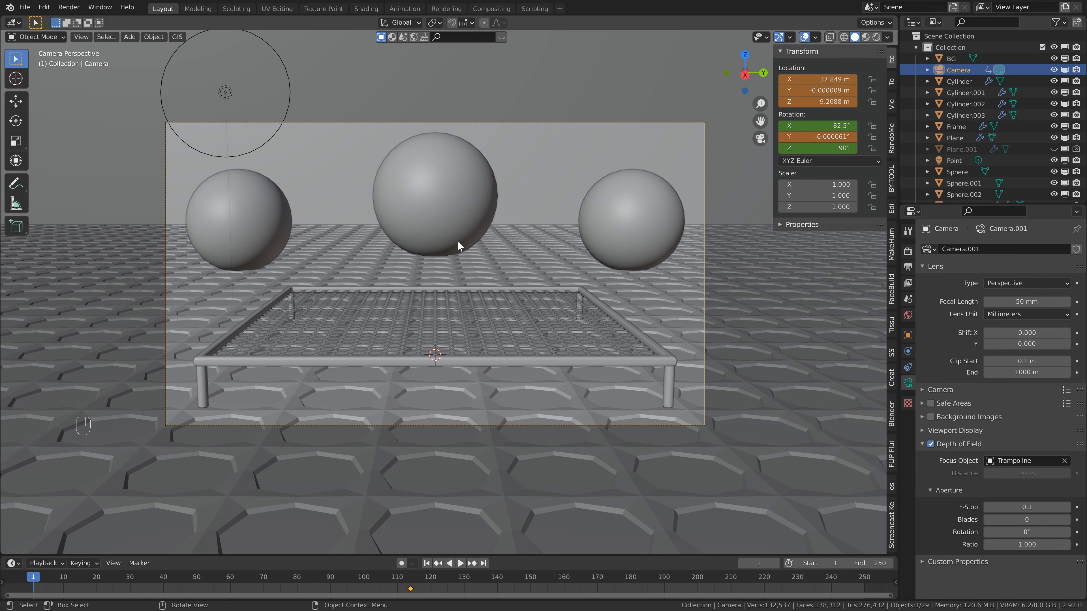
Insert location and rotation keyframes for the camera at frame 1 and set the keyframe interpolation to Linear.
{"action": "key", "text": "i"}
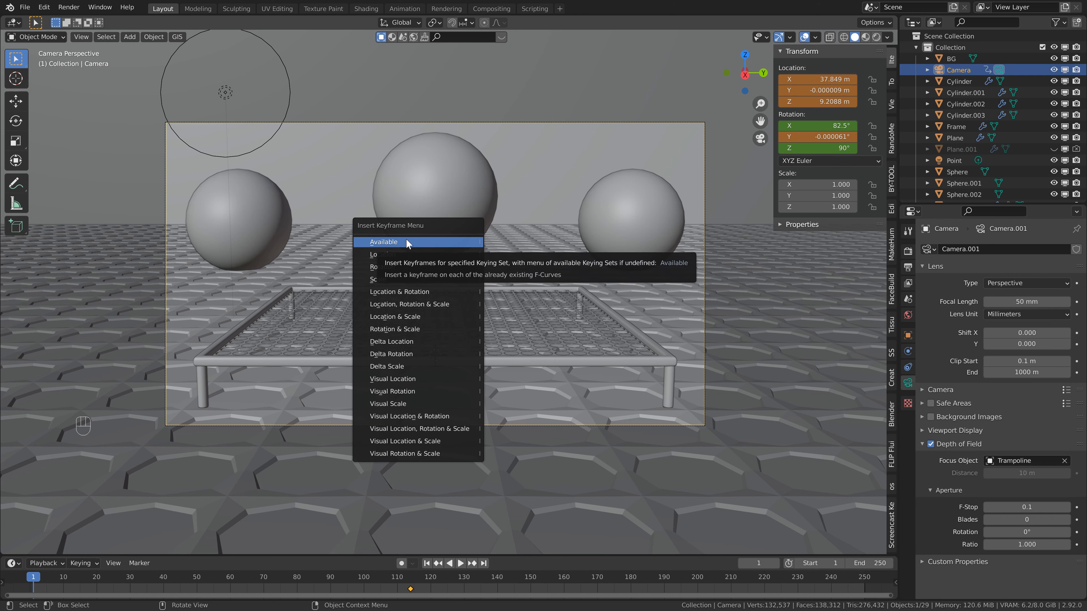
{"action": "left_click", "coordinate": [400, 292]}
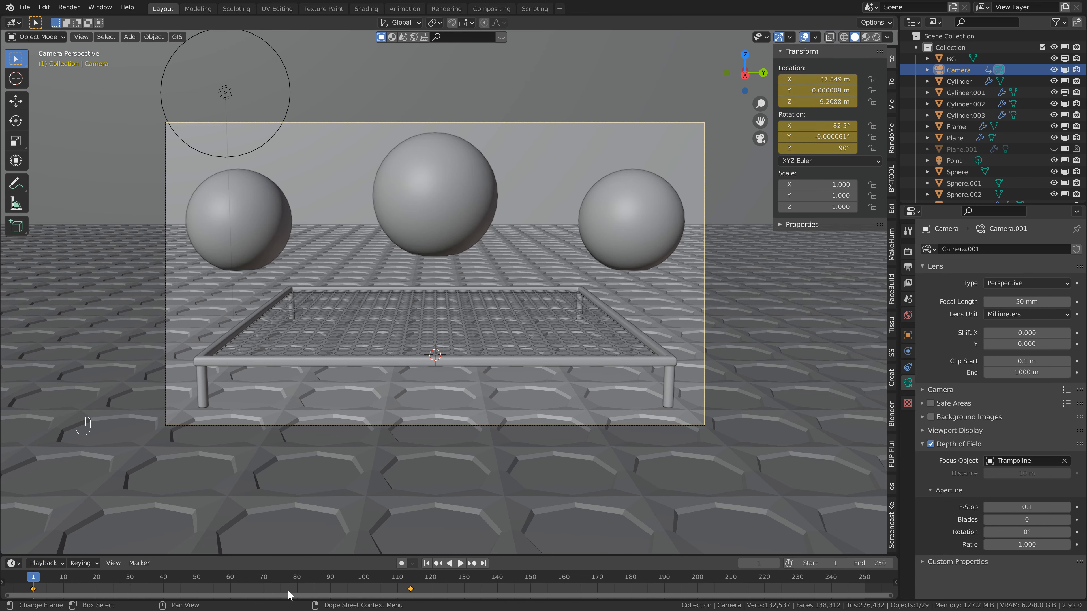
{"action": "key", "text": "t"}
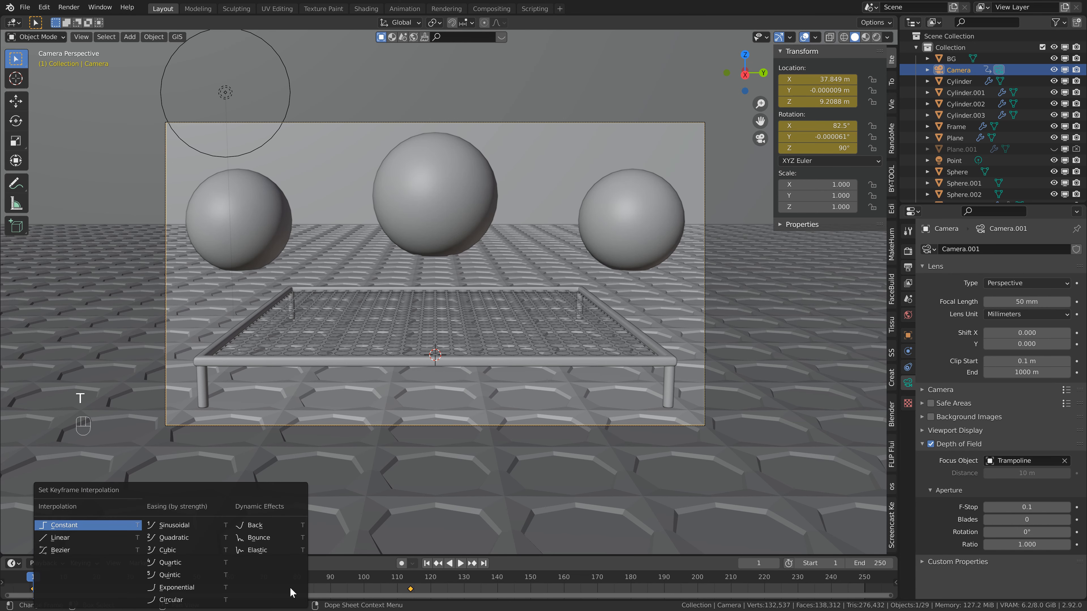
{"action": "left_click", "coordinate": [56, 538]}
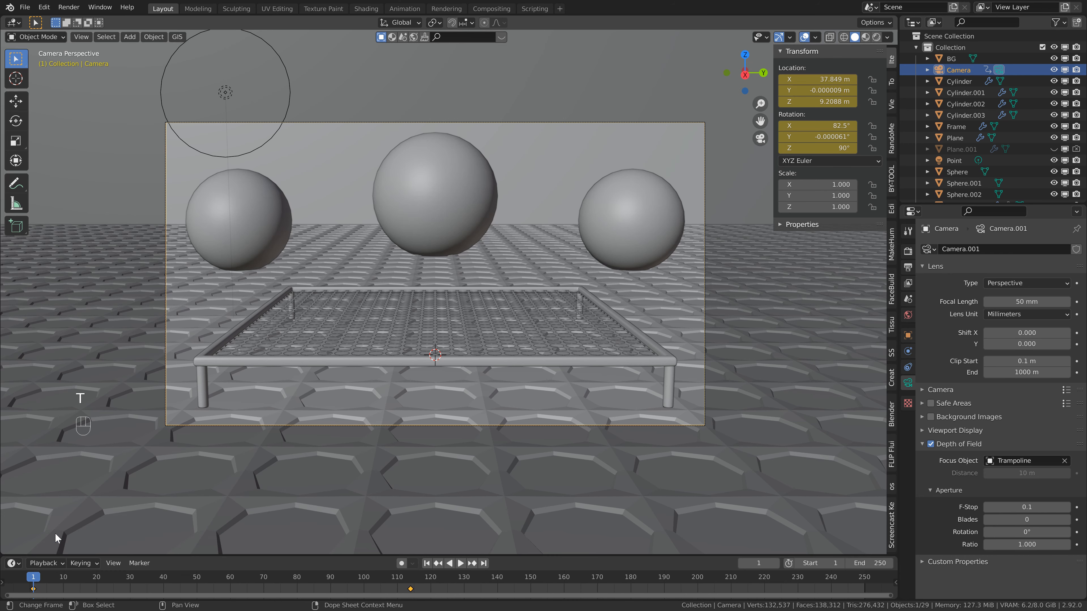
At frame 250, walk the camera forward to about X 39.7 m, keyframe its location and rotation, and save the file.
{"action": "left_click", "coordinate": [484, 563]}
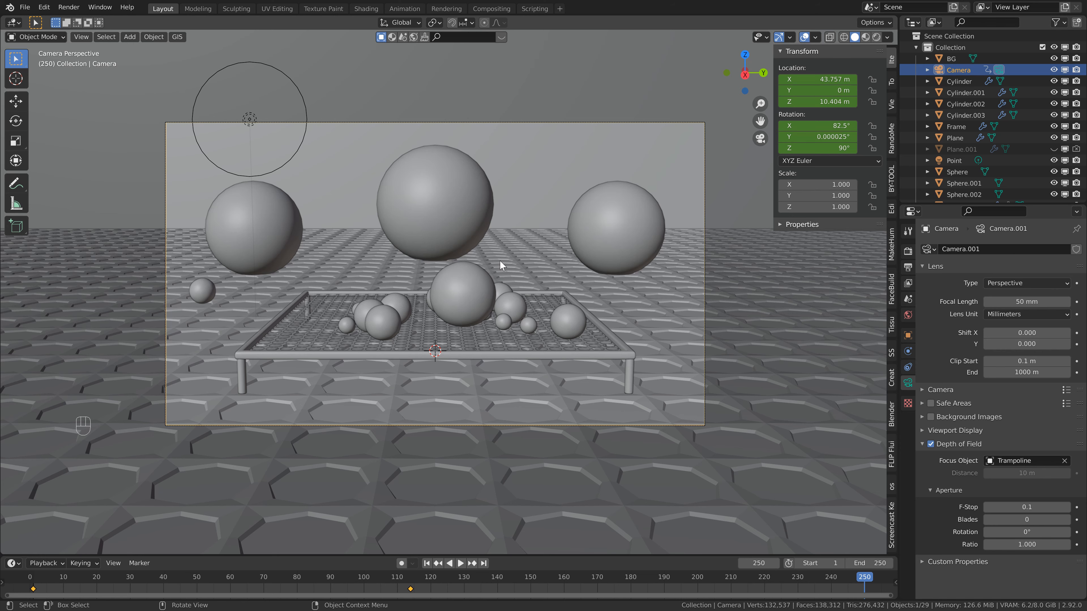
{"action": "key", "text": "shift+grave"}
{"action": "key", "text": "w"}
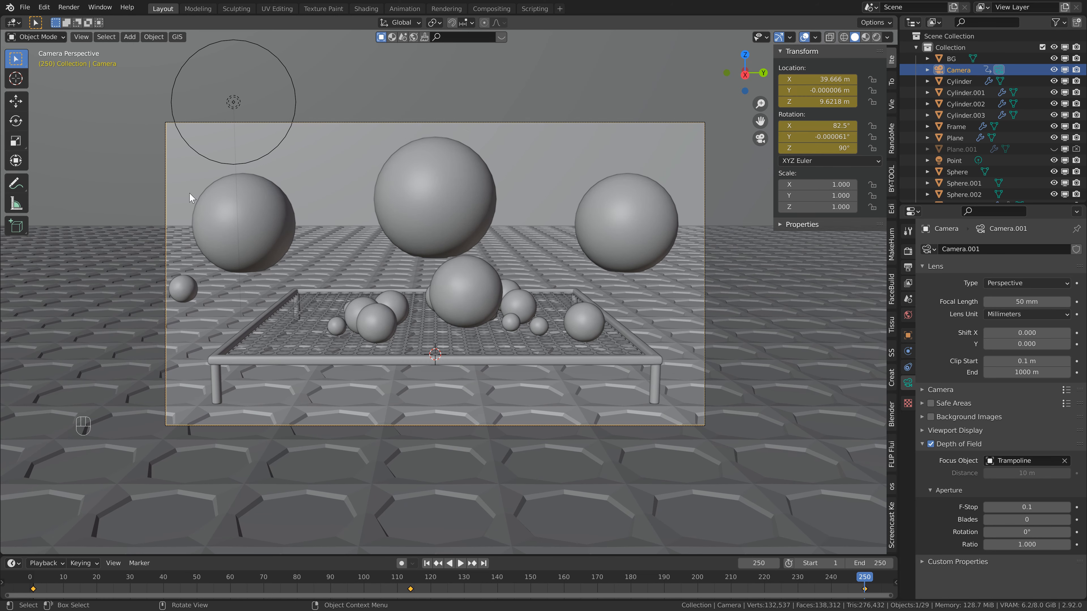
{"action": "key", "text": "ctrl+s"}
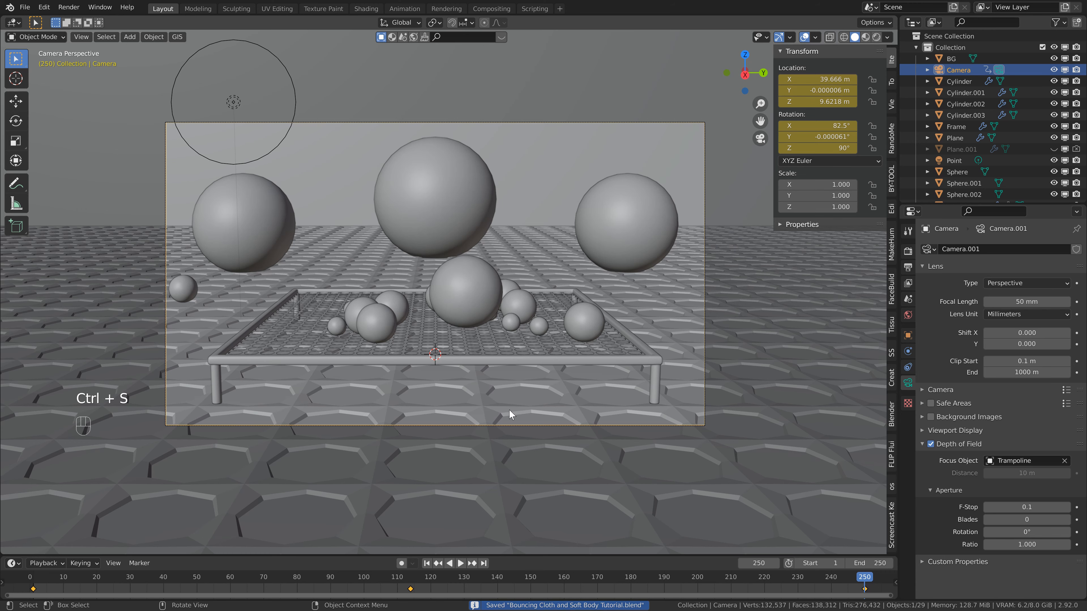
Rekey the camera farther back at frame 114, at about X 47.8 m and Z 10.9 m, and play back the animation.
{"action": "left_click", "coordinate": [440, 564]}
{"action": "key", "text": "space"}
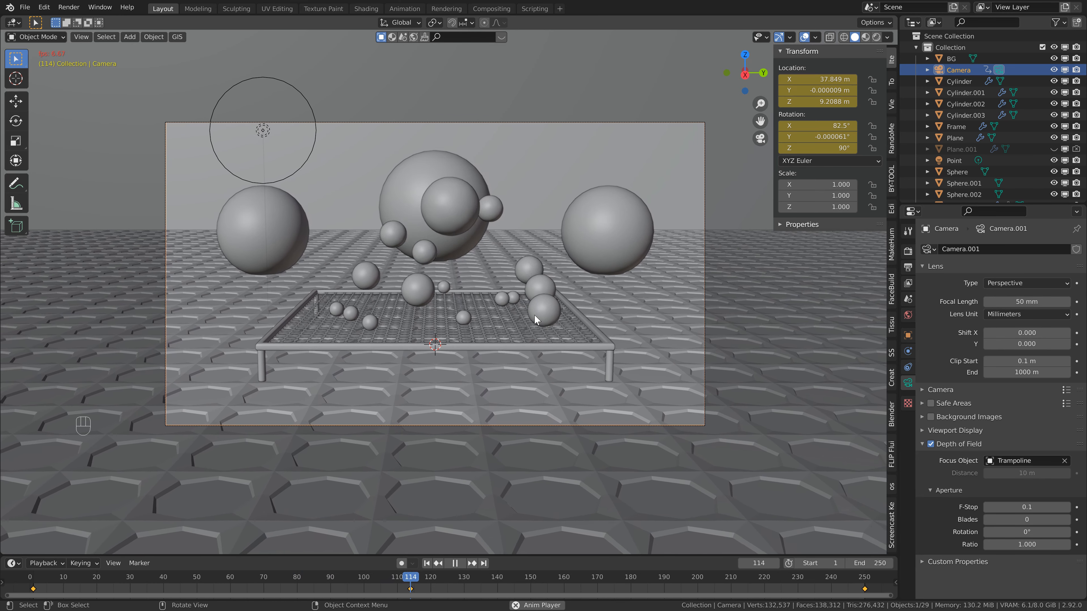
{"action": "key", "text": "space"}
{"action": "key", "text": "ctrl+s"}
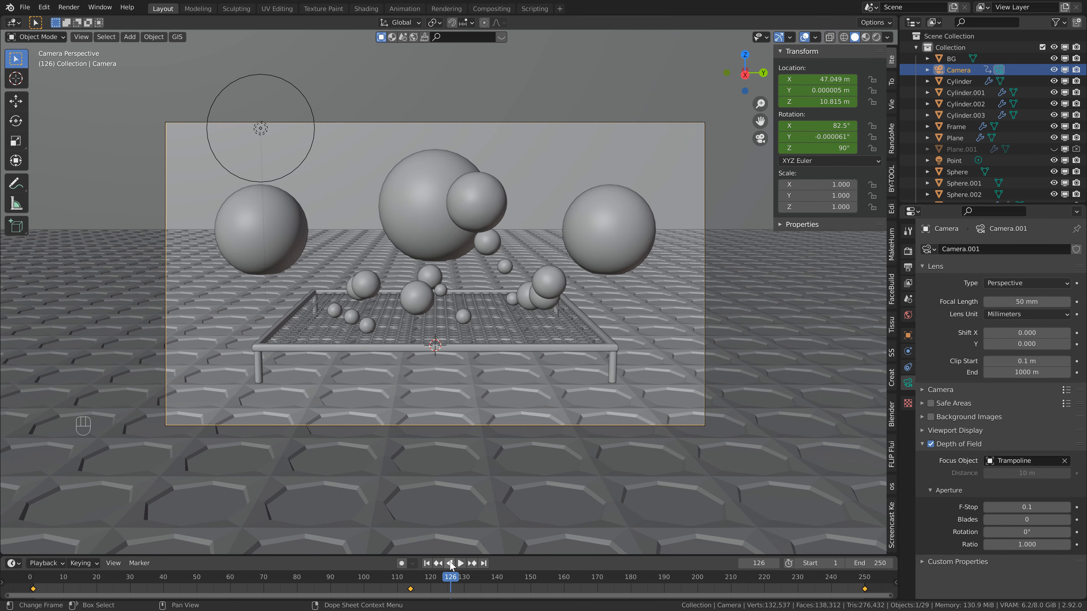
Set the current frame to 114 and, in the Rendering workspace, check the output resolution and the Cycles render settings.
{"action": "left_click", "coordinate": [410, 580]}
{"action": "scroll", "coordinate": [427, 288], "scroll_direction": "up", "scroll_amount": 2}
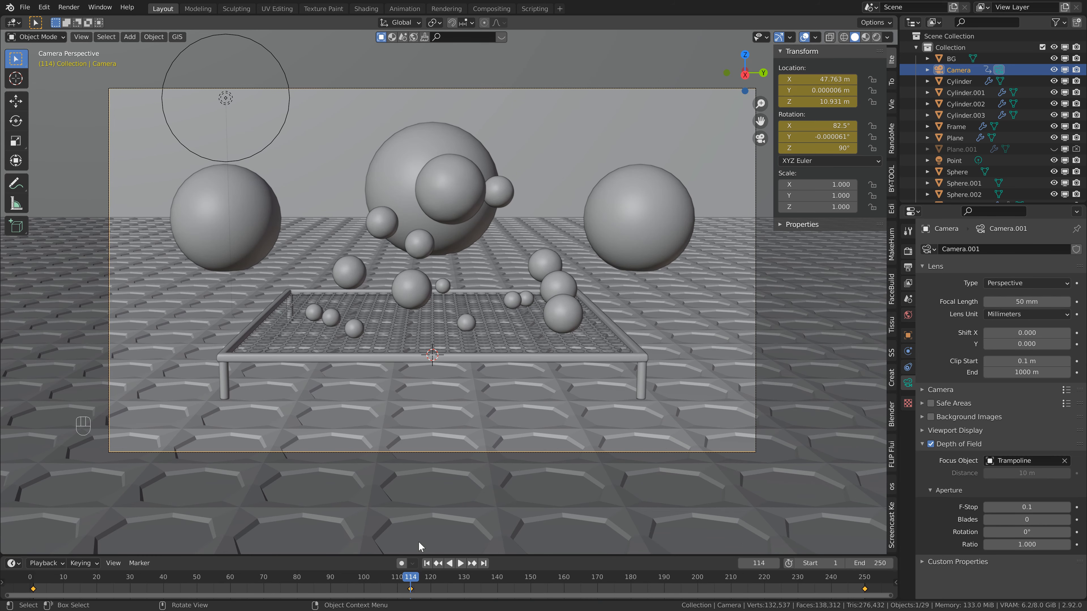
{"action": "left_click", "coordinate": [446, 8]}
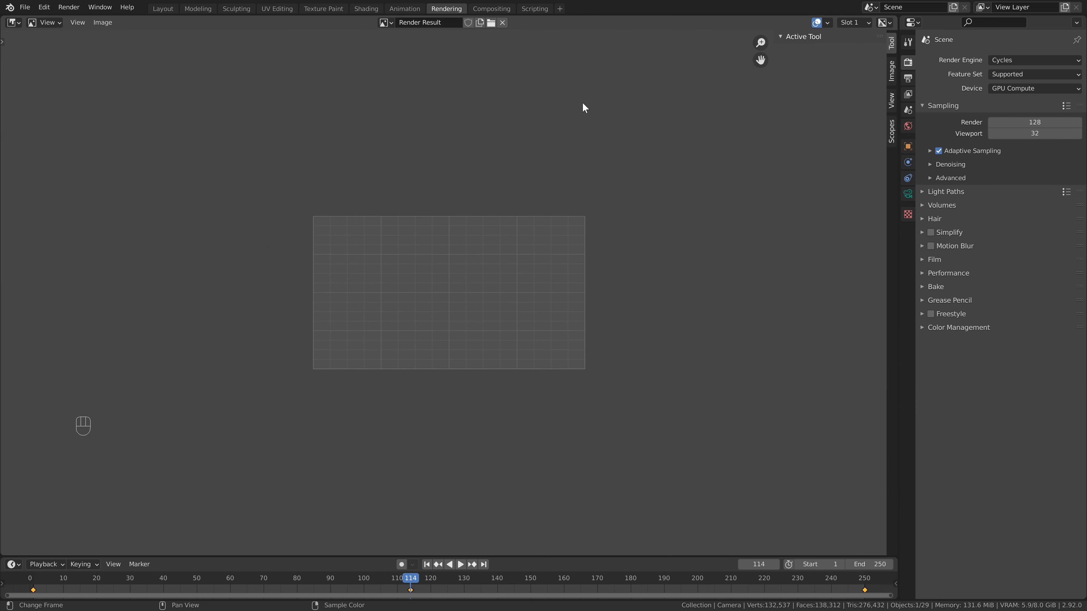
{"action": "scroll", "coordinate": [648, 257], "scroll_direction": "up", "scroll_amount": 2}
{"action": "left_click", "coordinate": [908, 78]}
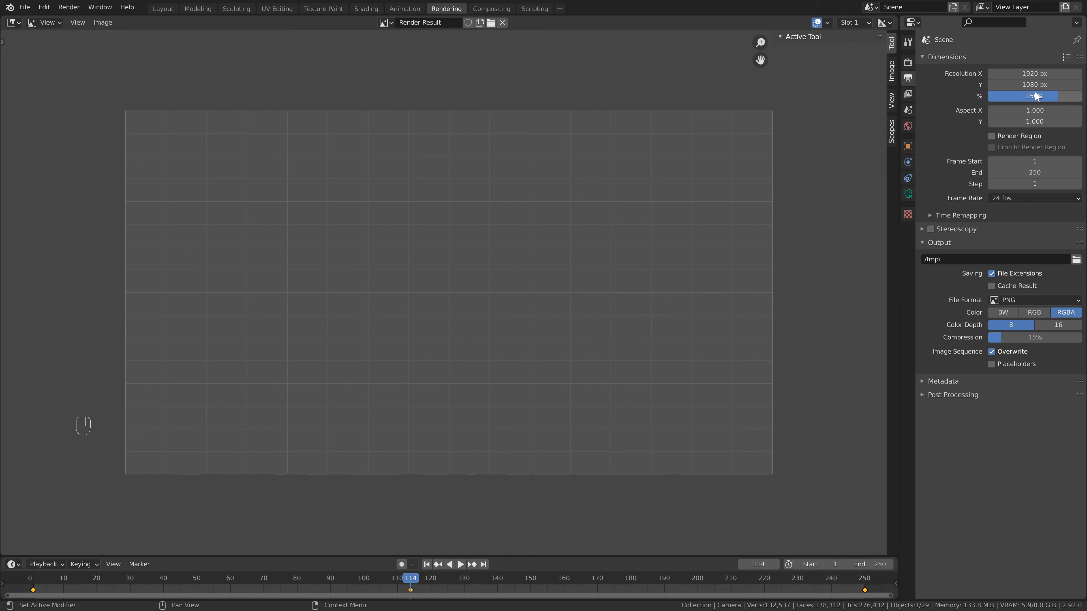
{"action": "left_click", "coordinate": [908, 62]}
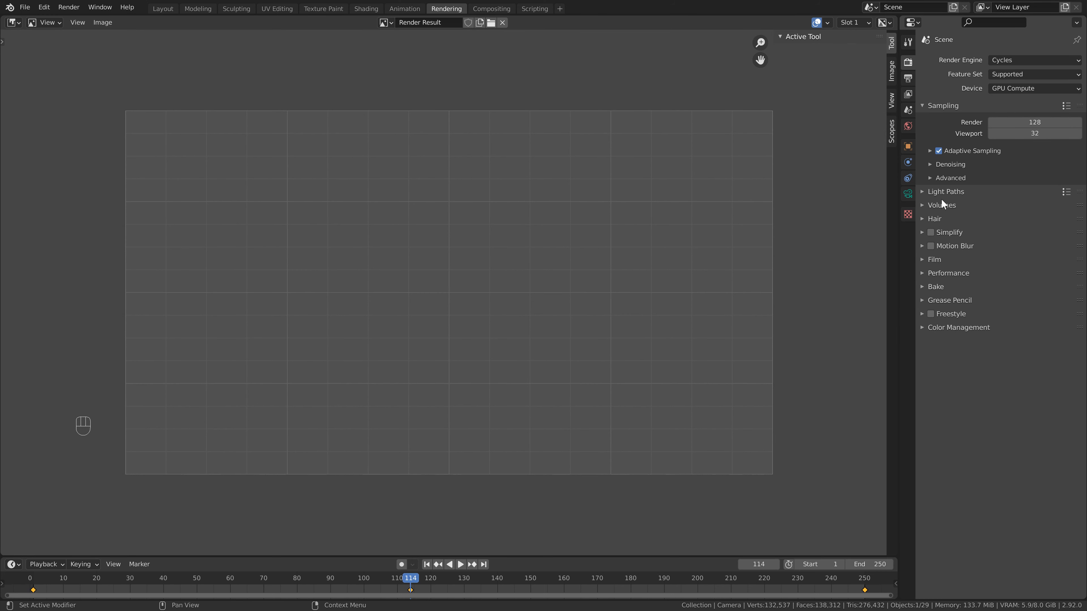
Set the Cycles render denoiser to OptiX.
{"action": "left_click", "coordinate": [930, 165]}
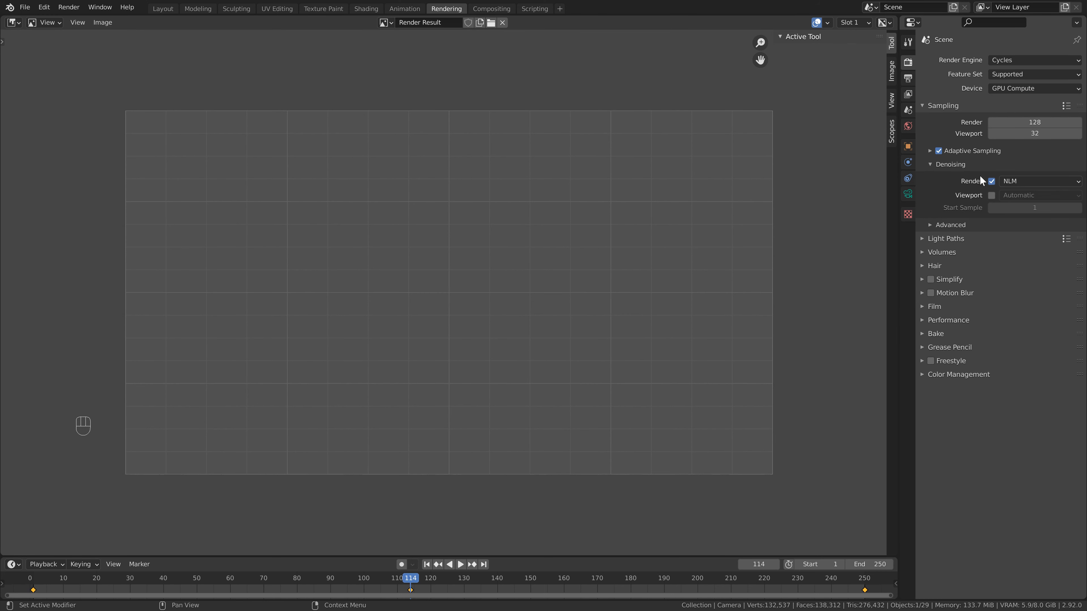
{"action": "left_click", "coordinate": [1008, 181]}
{"action": "left_click", "coordinate": [1007, 205]}
{"action": "left_click", "coordinate": [1019, 182]}
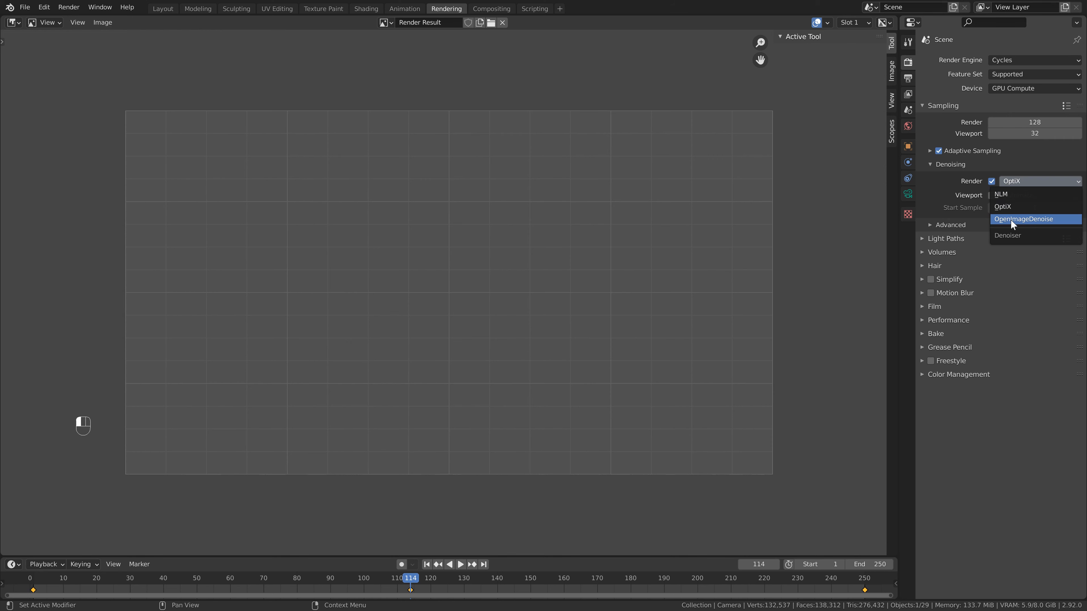
Enable motion blur, save the file and render frame 114 as a still image.
{"action": "key", "text": "ctrl+s"}
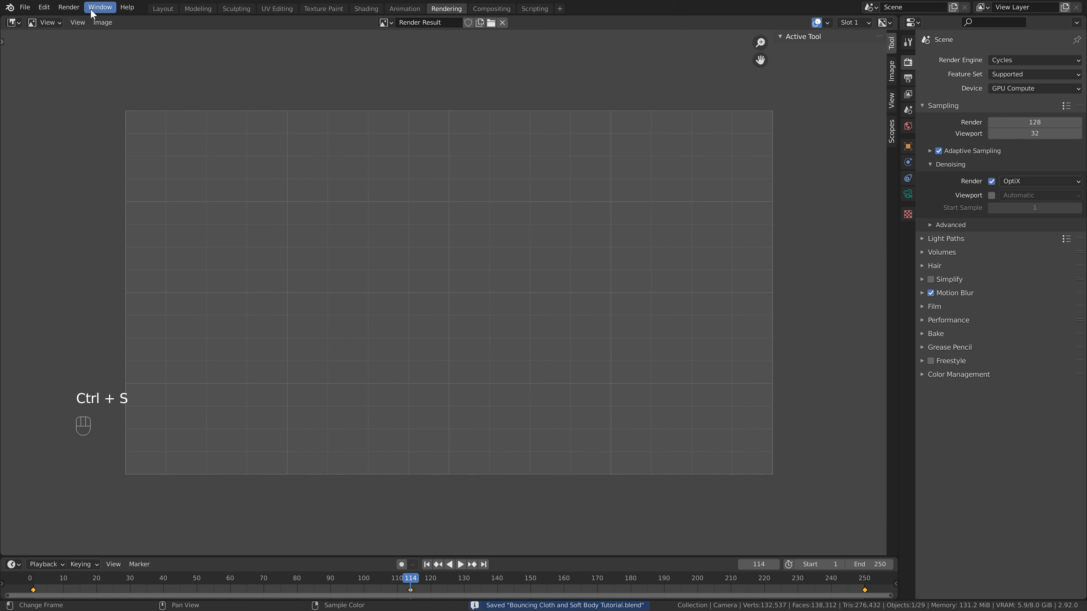
{"action": "left_click", "coordinate": [69, 7]}
{"action": "left_click", "coordinate": [83, 20]}
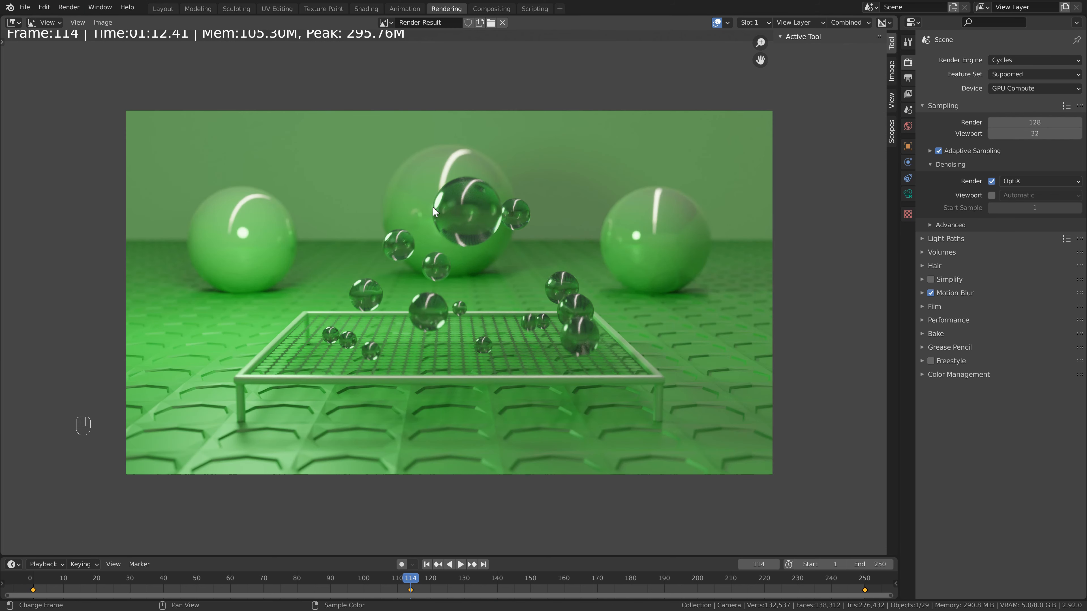
Render frame 114 again with motion blur off for comparison, re-enable motion blur and save the file.
{"action": "left_click", "coordinate": [931, 293]}
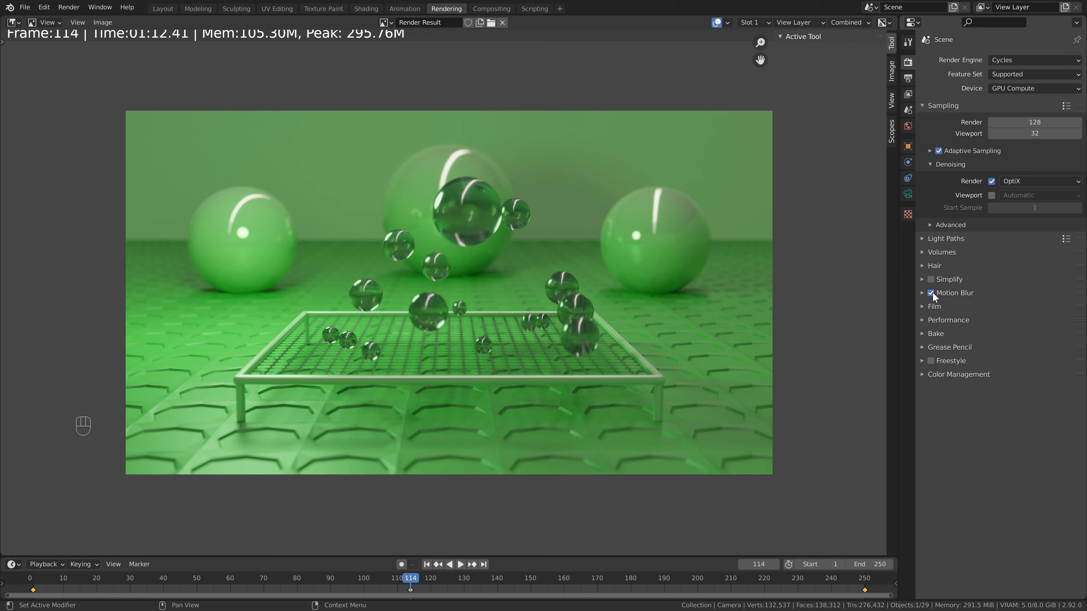
{"action": "key", "text": "ctrl+s"}
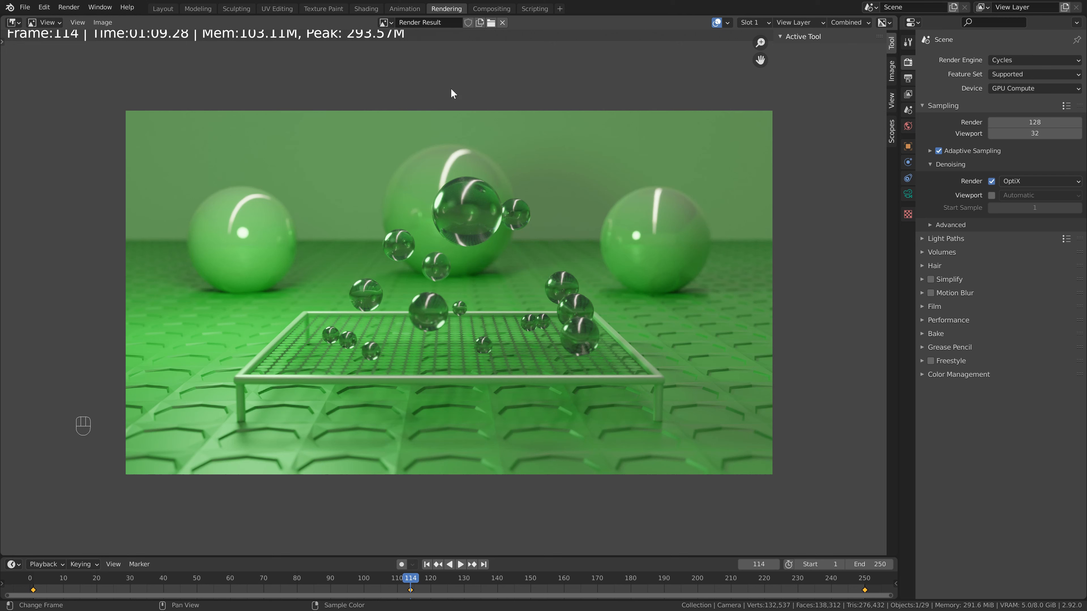
{"action": "left_click", "coordinate": [931, 293]}
{"action": "key", "text": "ctrl+s"}
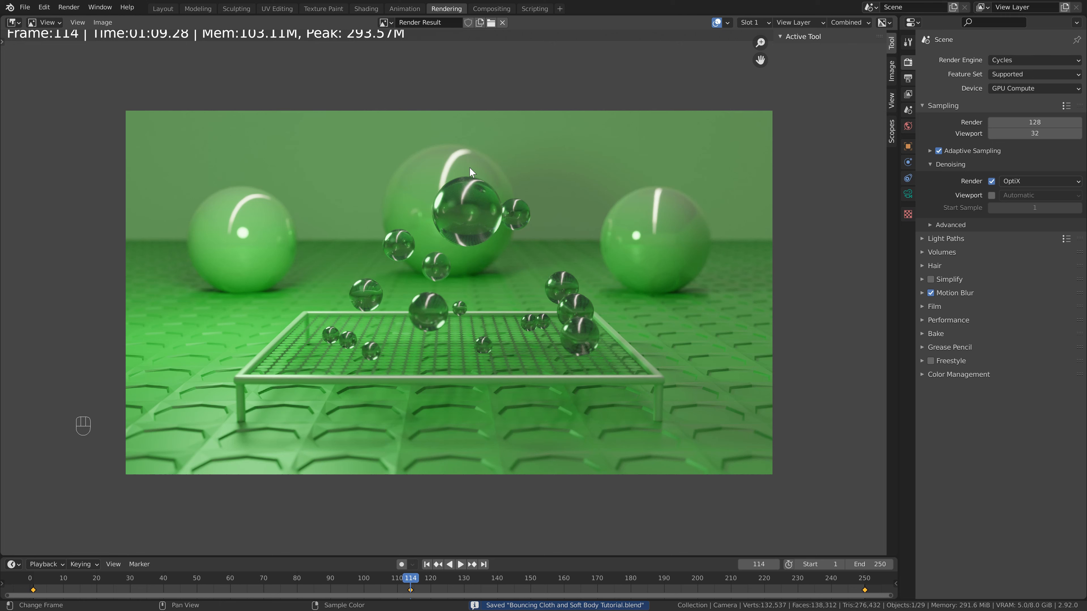